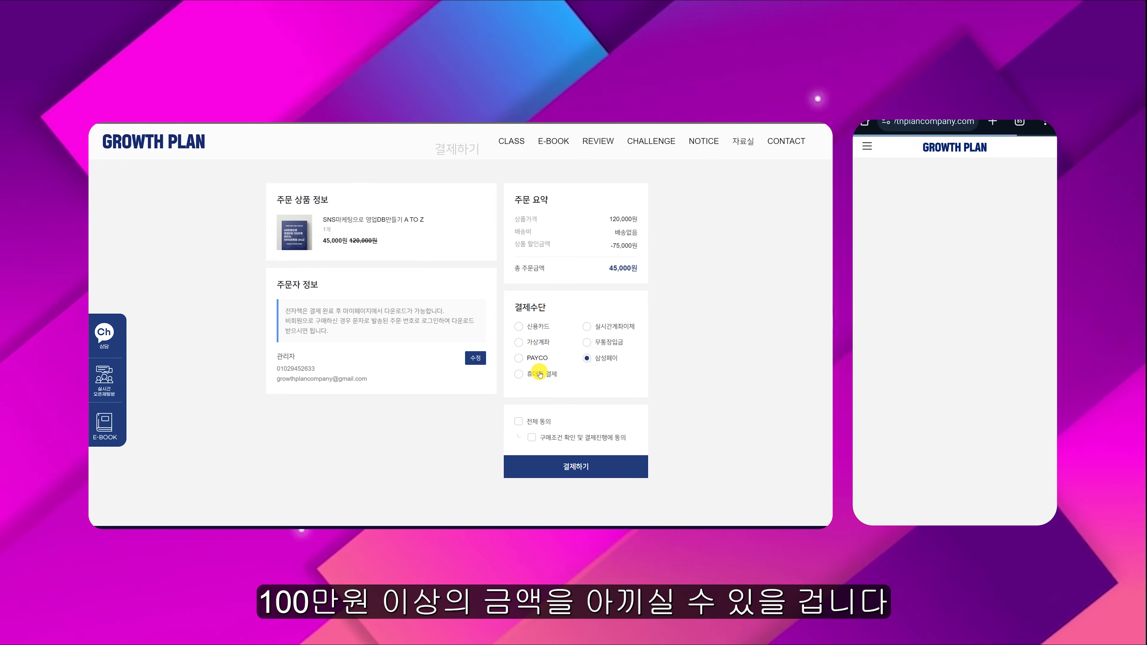
- Agree to all the order terms and select bank transfer (무통장입금) as the payment method for the e-book order
{"action": "left_click", "coordinate": [519, 421]}
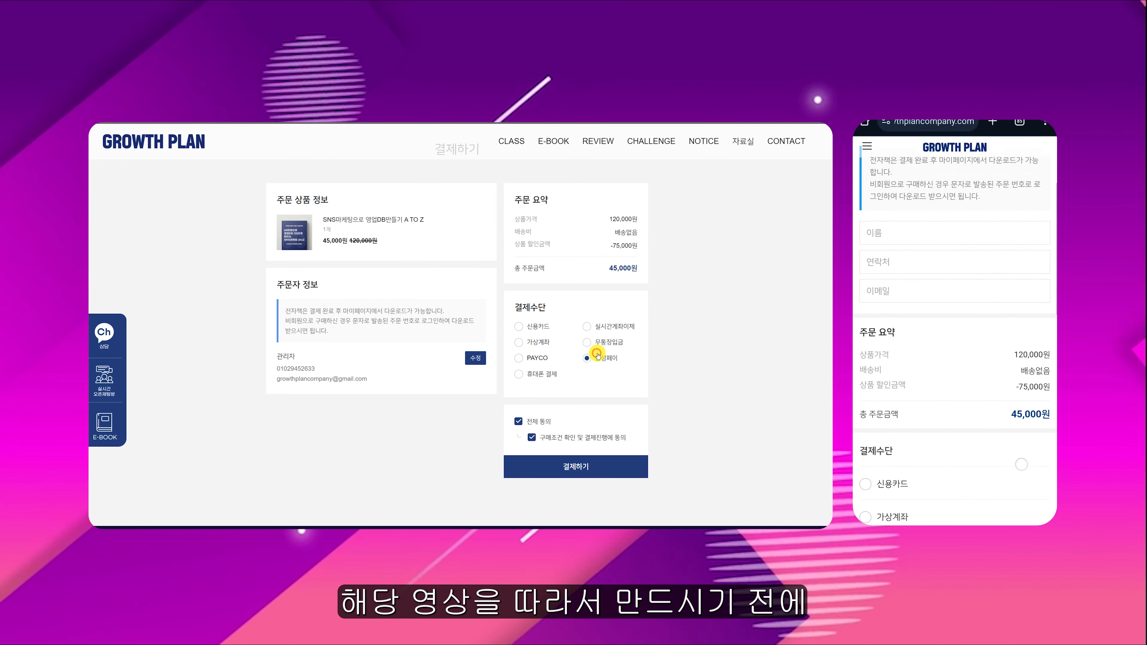
{"action": "left_click", "coordinate": [590, 342]}
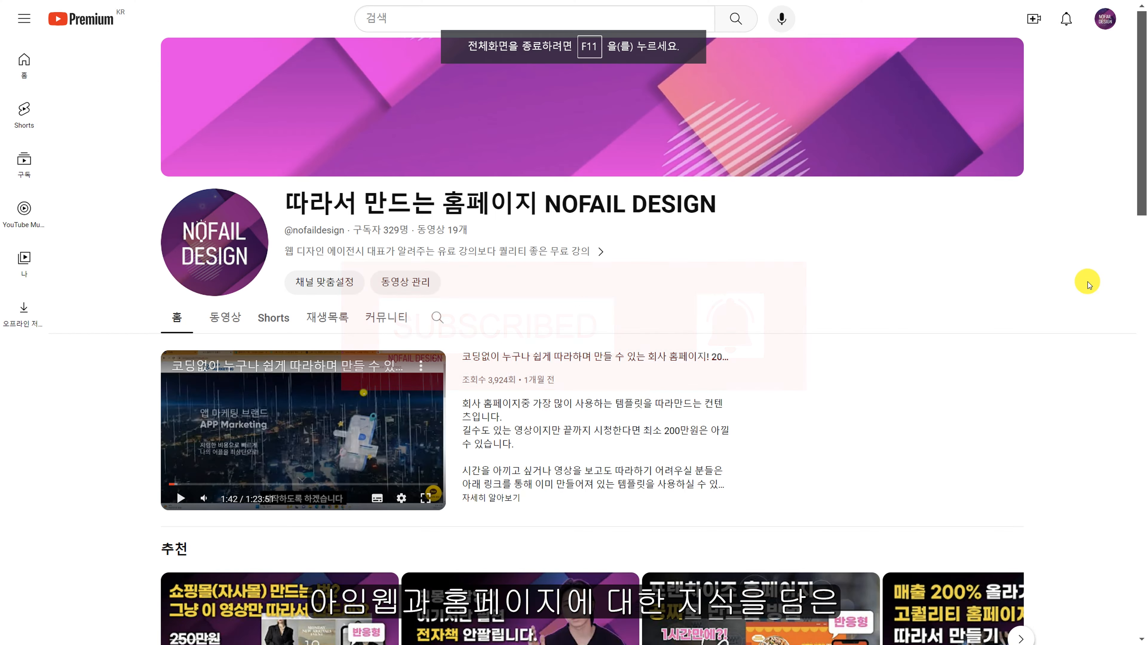
{"action": "scroll", "coordinate": [1089, 284], "scroll_direction": "down", "scroll_amount": 13}
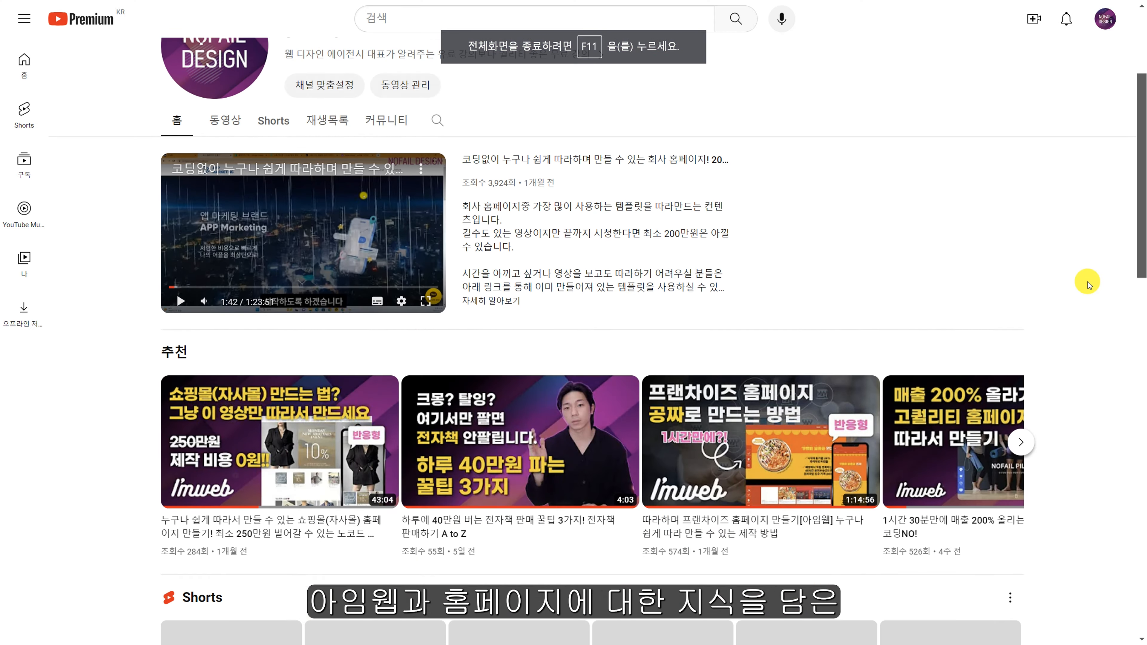
{"action": "scroll", "coordinate": [1088, 285], "scroll_direction": "down", "scroll_amount": 12}
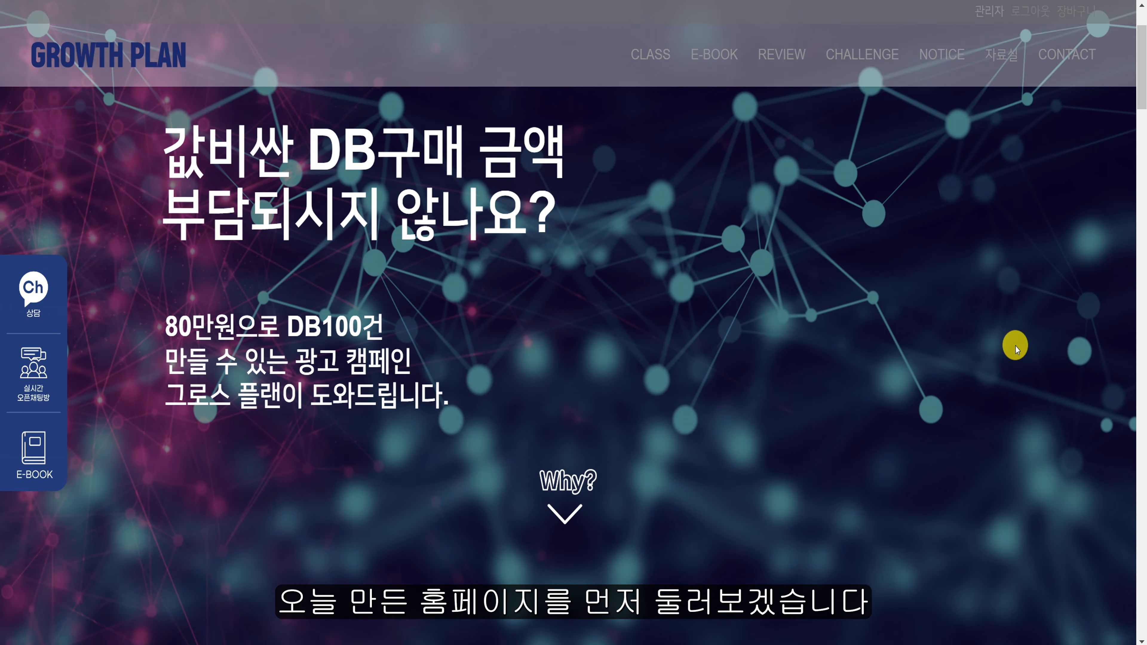
- Look through the GROWTH PLAN homepage, from the hero banner through the e-book section to the customer reviews and footer
{"action": "scroll", "coordinate": [1017, 341], "scroll_direction": "down", "scroll_amount": 5}
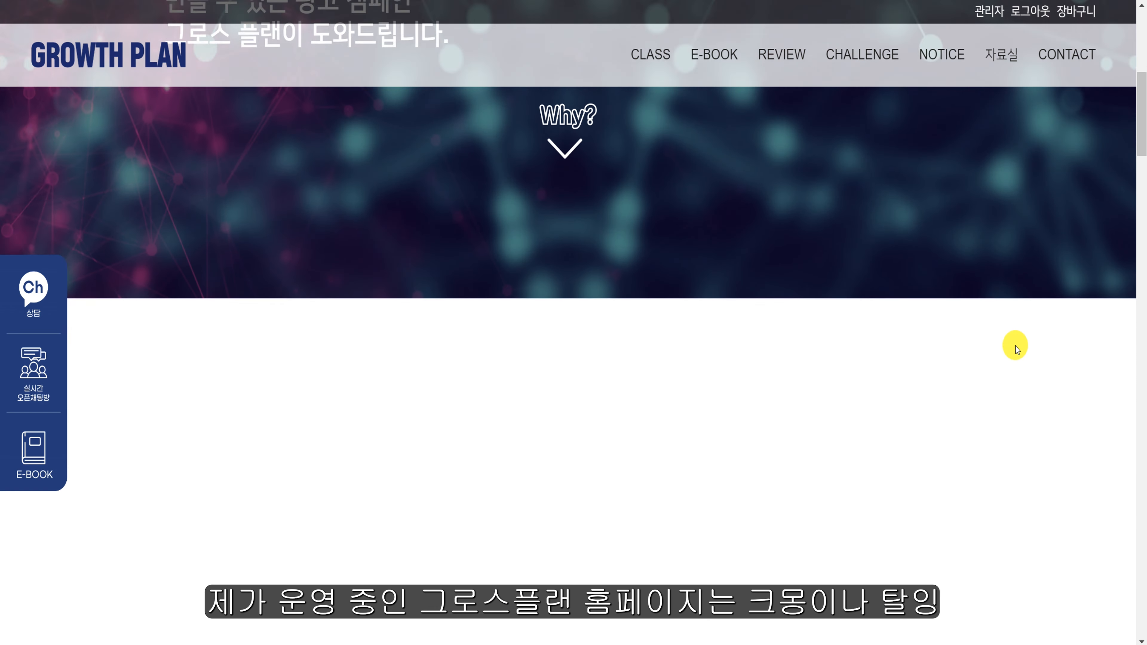
{"action": "scroll", "coordinate": [1017, 349], "scroll_direction": "down", "scroll_amount": 10}
{"action": "scroll", "coordinate": [1017, 349], "scroll_direction": "down", "scroll_amount": 10}
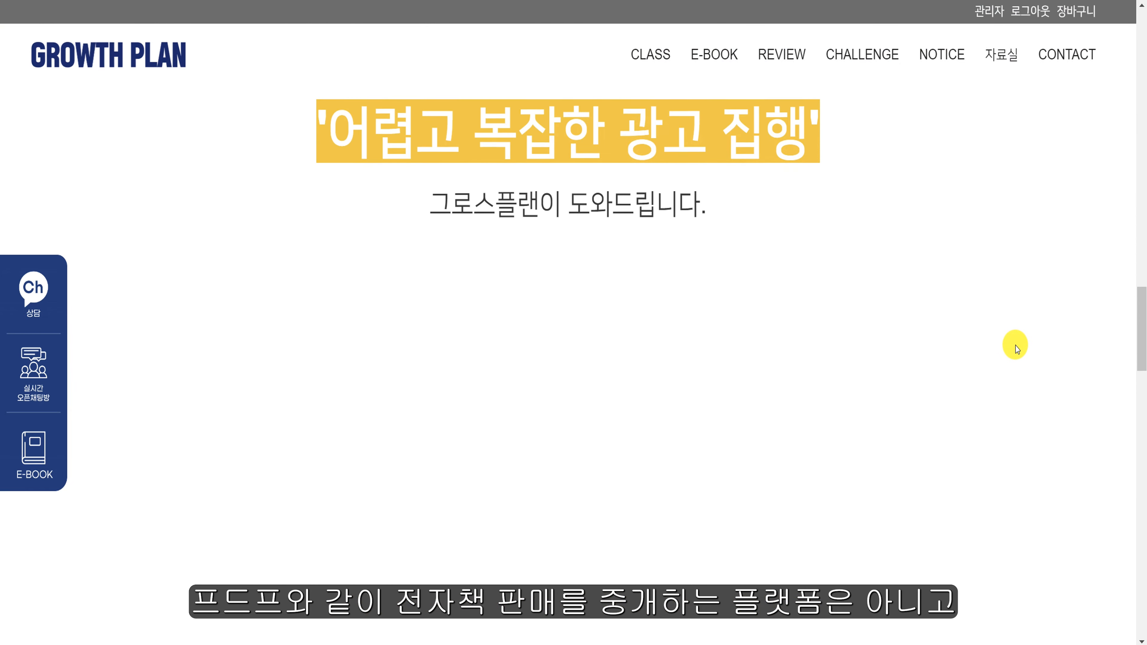
{"action": "scroll", "coordinate": [1016, 349], "scroll_direction": "down", "scroll_amount": 3}
{"action": "scroll", "coordinate": [1017, 349], "scroll_direction": "down", "scroll_amount": 15}
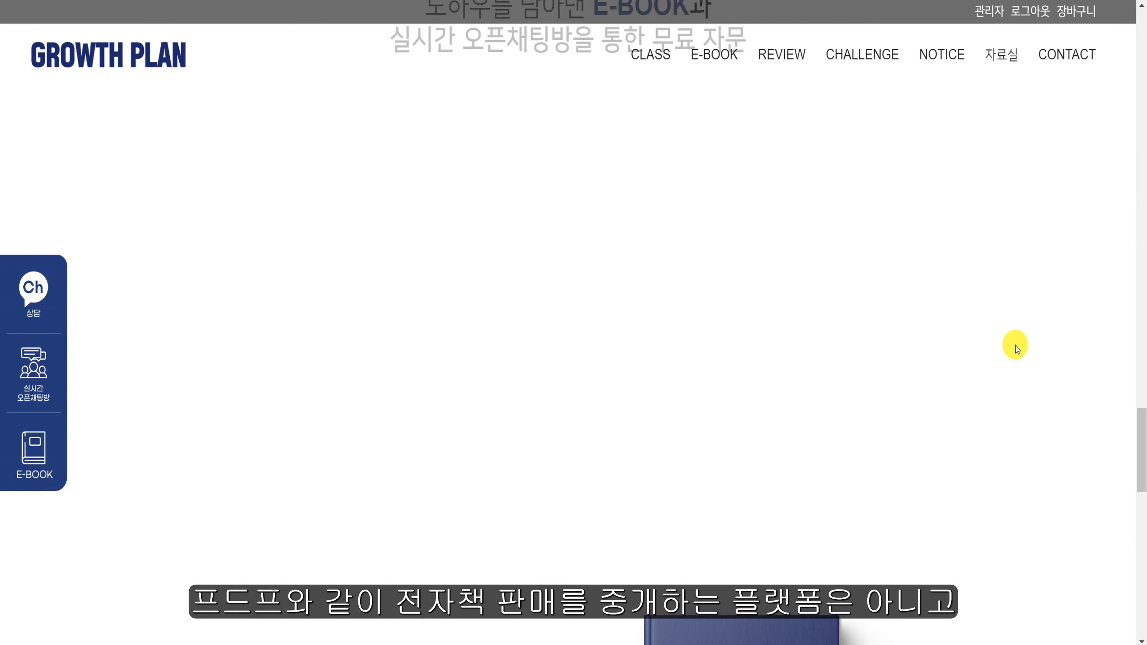
{"action": "scroll", "coordinate": [1017, 349], "scroll_direction": "down", "scroll_amount": 5}
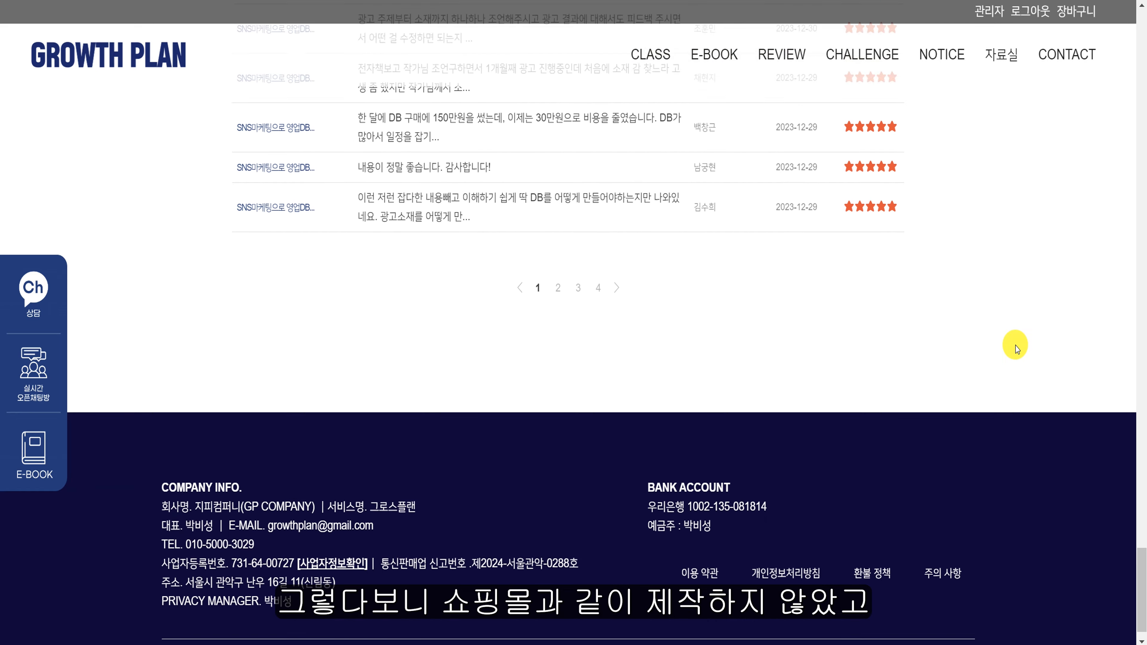
{"action": "scroll", "coordinate": [1017, 349], "scroll_direction": "up", "scroll_amount": 10}
{"action": "scroll", "coordinate": [1016, 349], "scroll_direction": "up", "scroll_amount": 5}
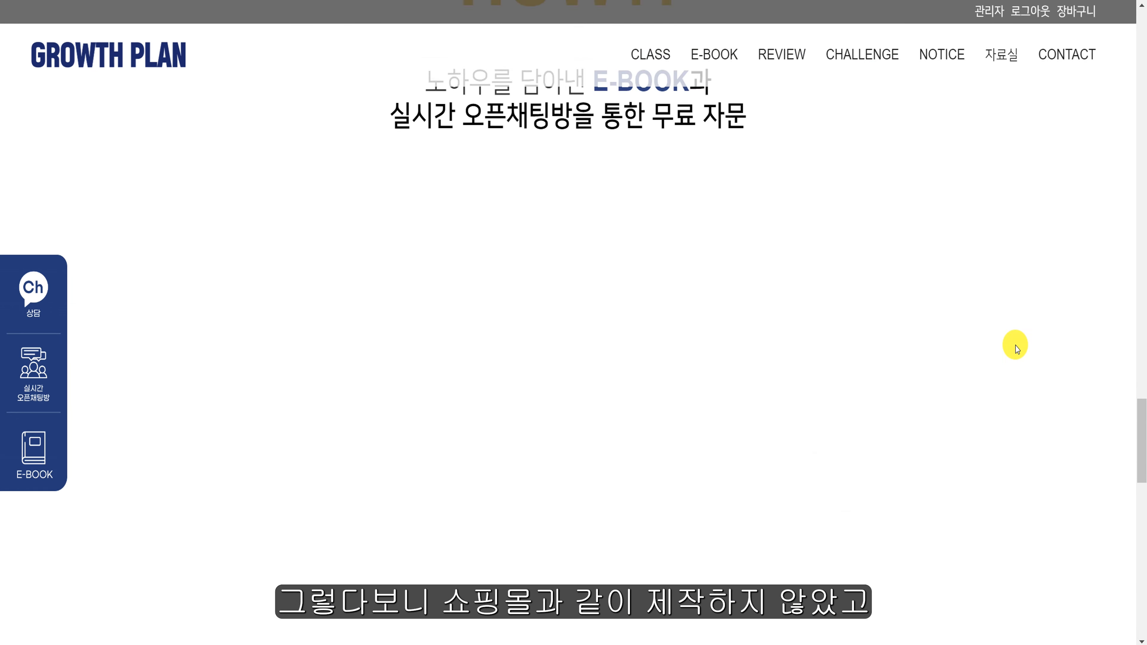
{"action": "scroll", "coordinate": [1016, 349], "scroll_direction": "up", "scroll_amount": 5}
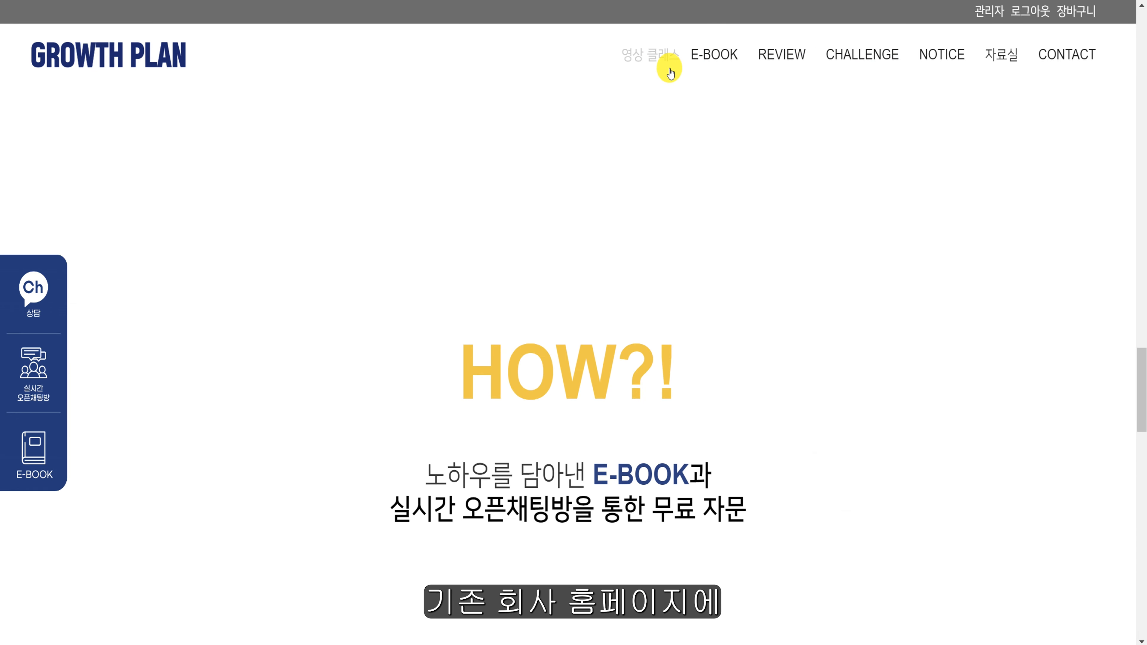
- Open the E-BOOK product page, examine its detailed description and start buying the e-book
{"action": "left_click", "coordinate": [713, 51]}
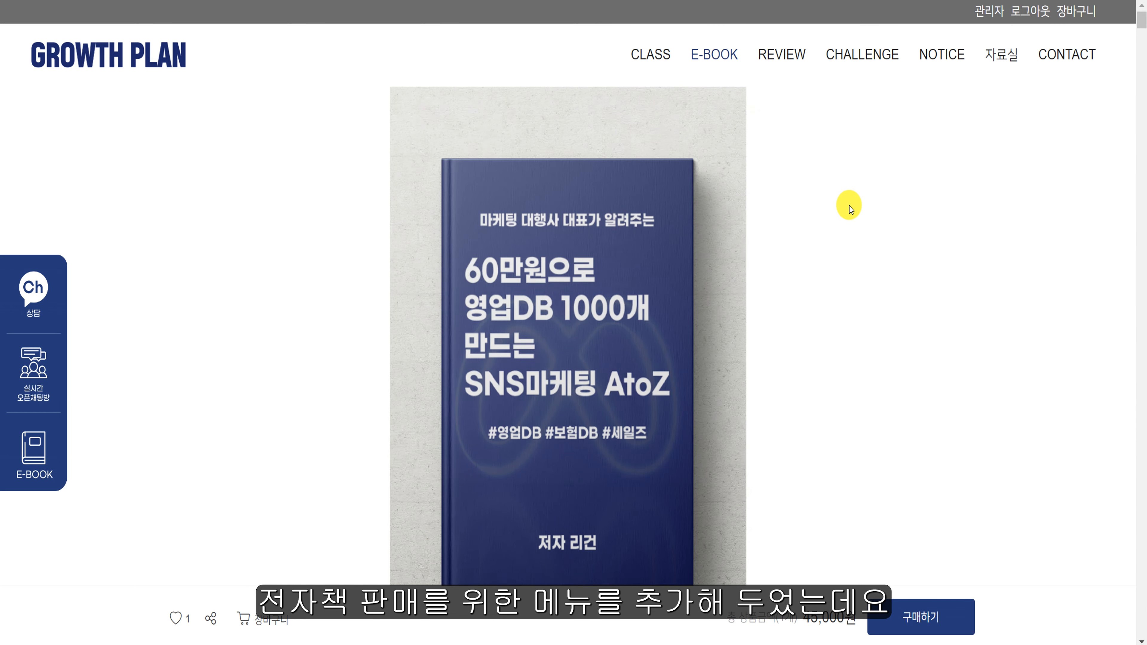
{"action": "scroll", "coordinate": [851, 209], "scroll_direction": "down", "scroll_amount": 18}
{"action": "scroll", "coordinate": [858, 250], "scroll_direction": "down", "scroll_amount": 20}
{"action": "scroll", "coordinate": [864, 265], "scroll_direction": "down", "scroll_amount": 20}
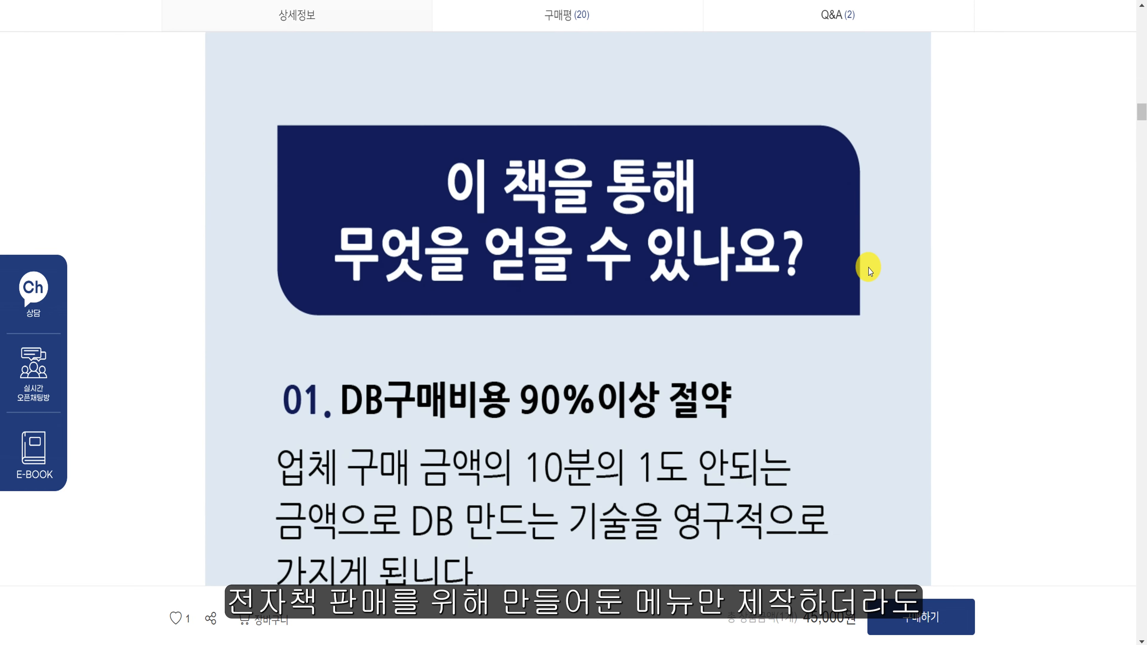
{"action": "scroll", "coordinate": [871, 272], "scroll_direction": "down", "scroll_amount": 20}
{"action": "scroll", "coordinate": [870, 271], "scroll_direction": "down", "scroll_amount": 20}
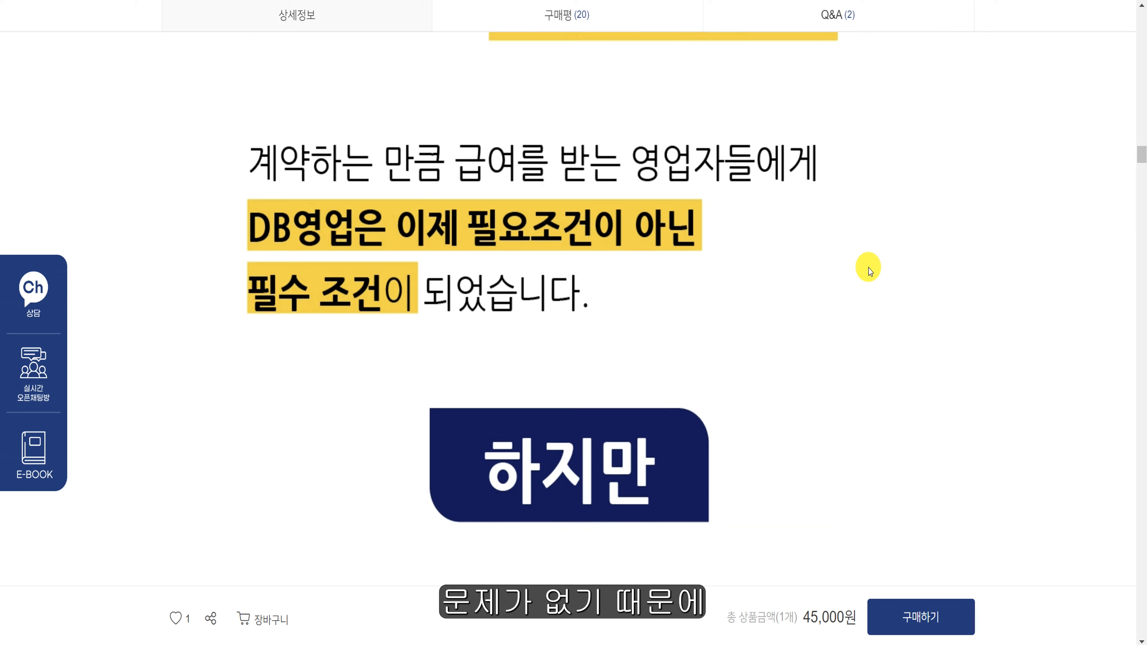
{"action": "left_click", "coordinate": [929, 606]}
{"action": "scroll", "coordinate": [711, 149], "scroll_direction": "down", "scroll_amount": 8}
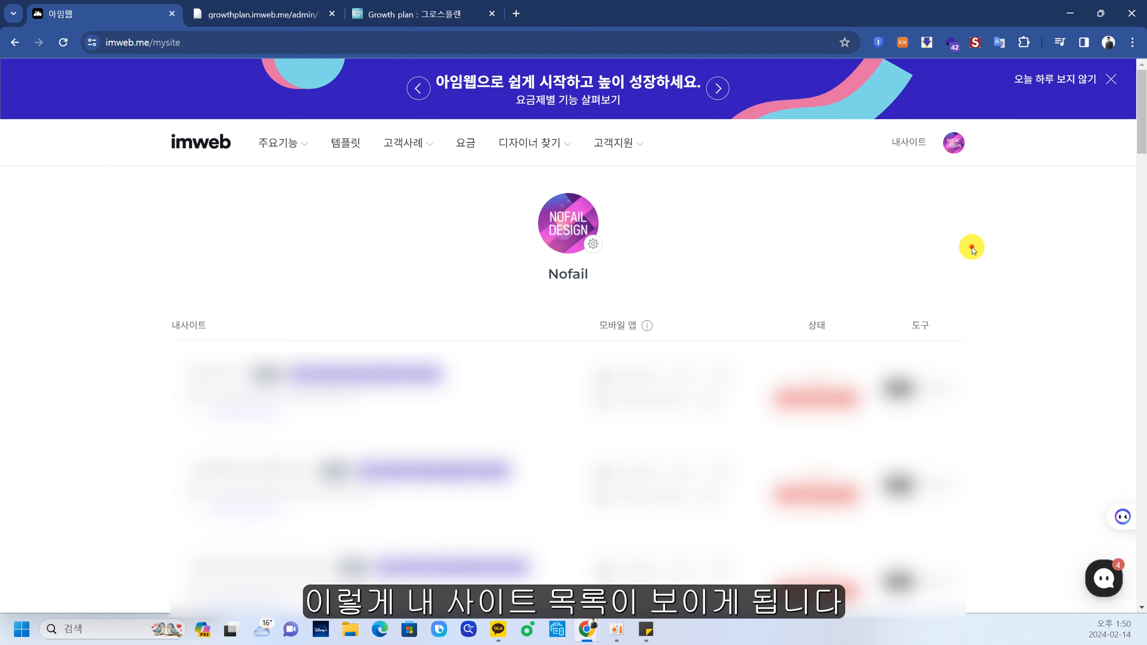
- Look over the imweb site list and open the template page for creating a new site
{"action": "scroll", "coordinate": [935, 271], "scroll_direction": "down", "scroll_amount": 2}
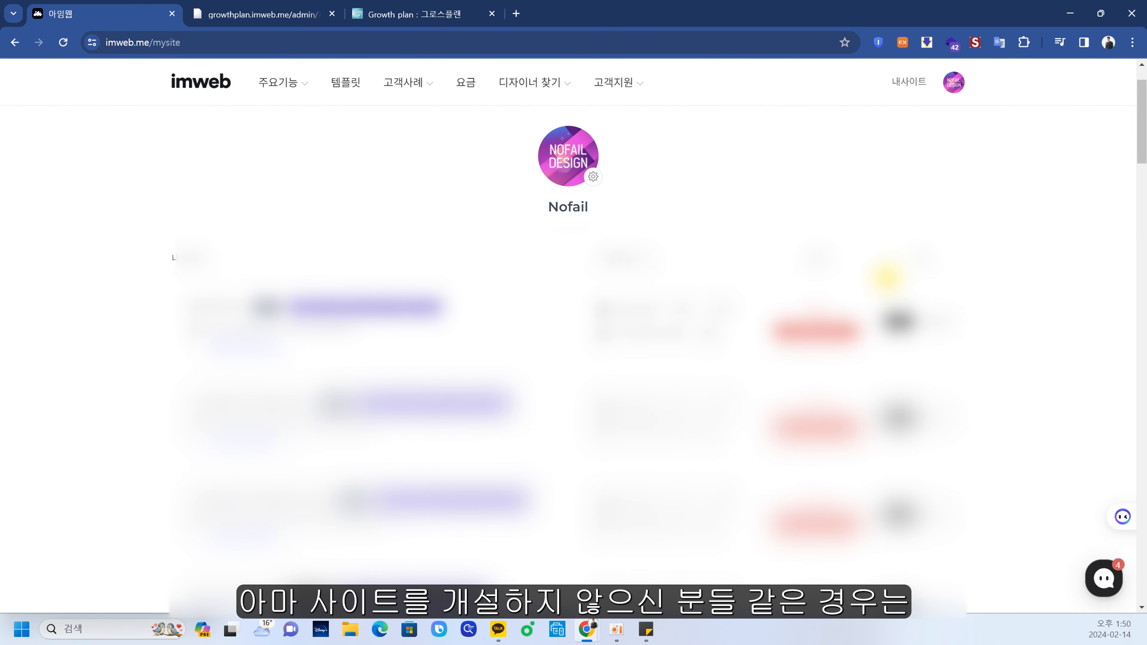
{"action": "scroll", "coordinate": [886, 276], "scroll_direction": "down", "scroll_amount": 4}
{"action": "scroll", "coordinate": [1030, 266], "scroll_direction": "up", "scroll_amount": 6}
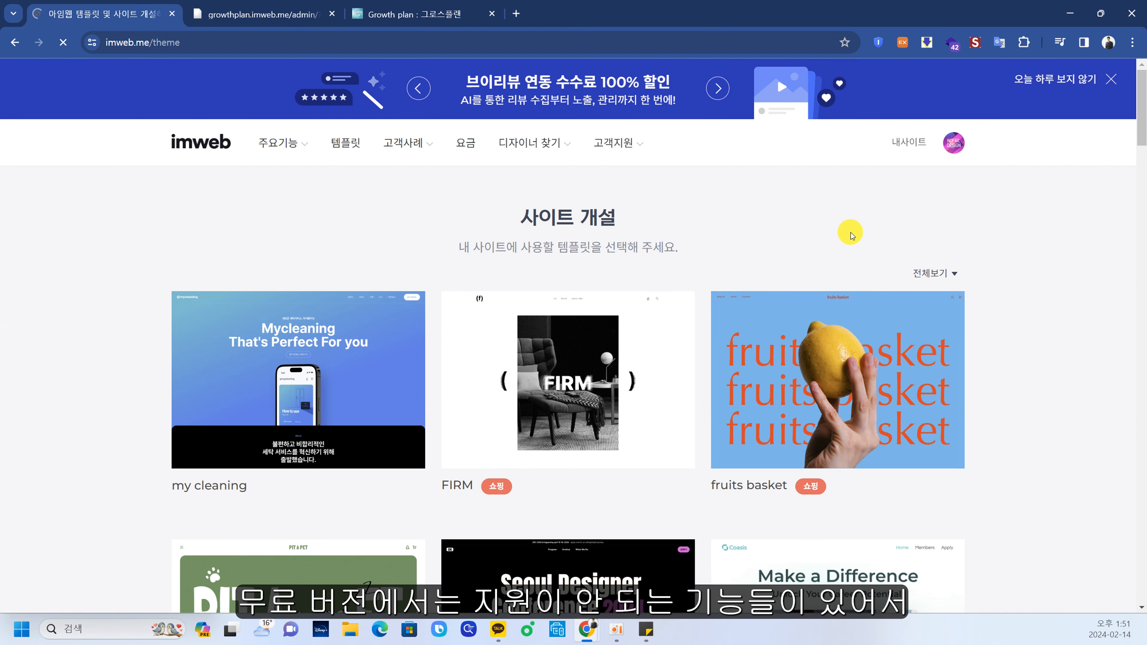
- Browse the shopping templates and start creating a site from the fruits basket template
{"action": "scroll", "coordinate": [1033, 201], "scroll_direction": "down", "scroll_amount": 3}
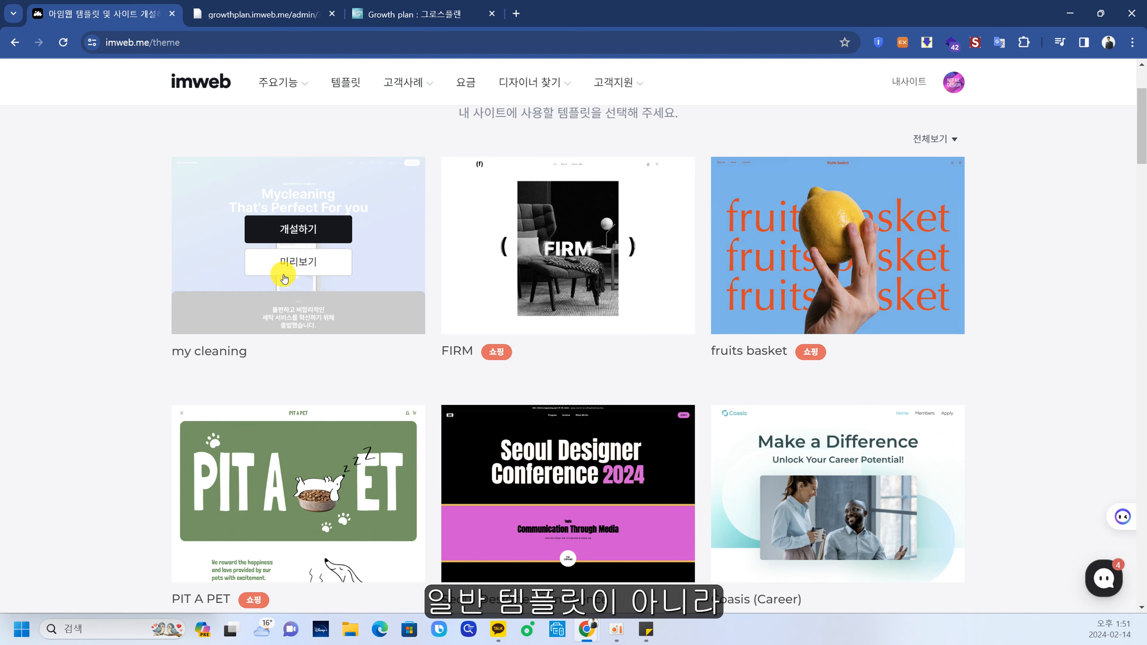
{"action": "scroll", "coordinate": [390, 297], "scroll_direction": "down", "scroll_amount": 3}
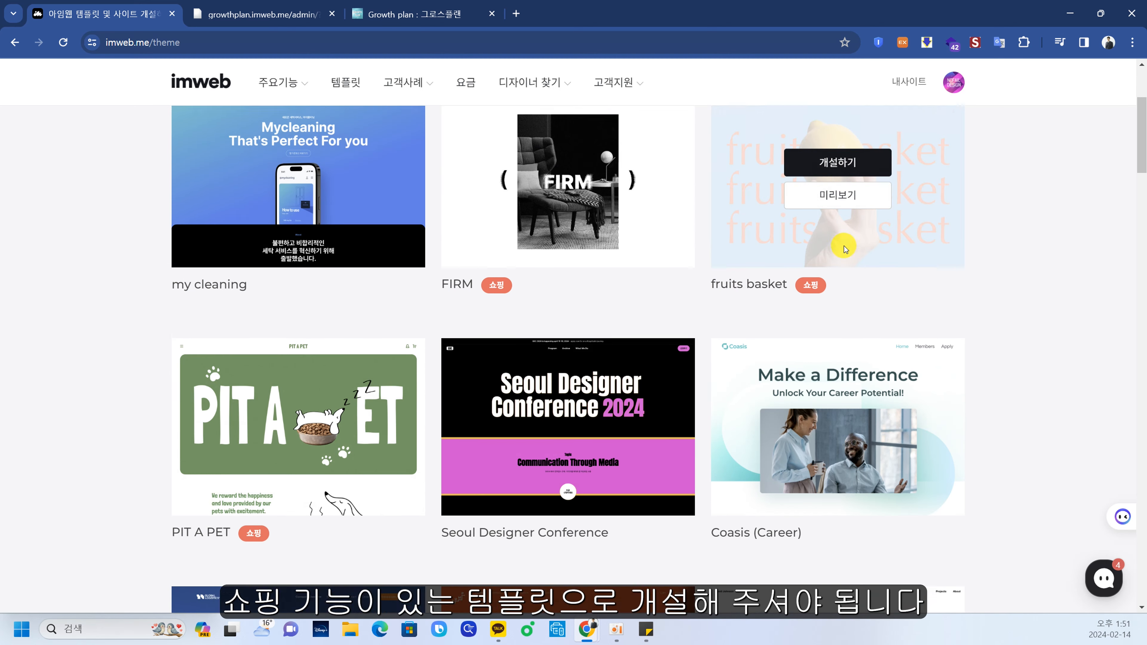
{"action": "scroll", "coordinate": [632, 362], "scroll_direction": "down", "scroll_amount": 4}
{"action": "scroll", "coordinate": [1002, 389], "scroll_direction": "up", "scroll_amount": 7}
{"action": "scroll", "coordinate": [1010, 378], "scroll_direction": "up", "scroll_amount": 3}
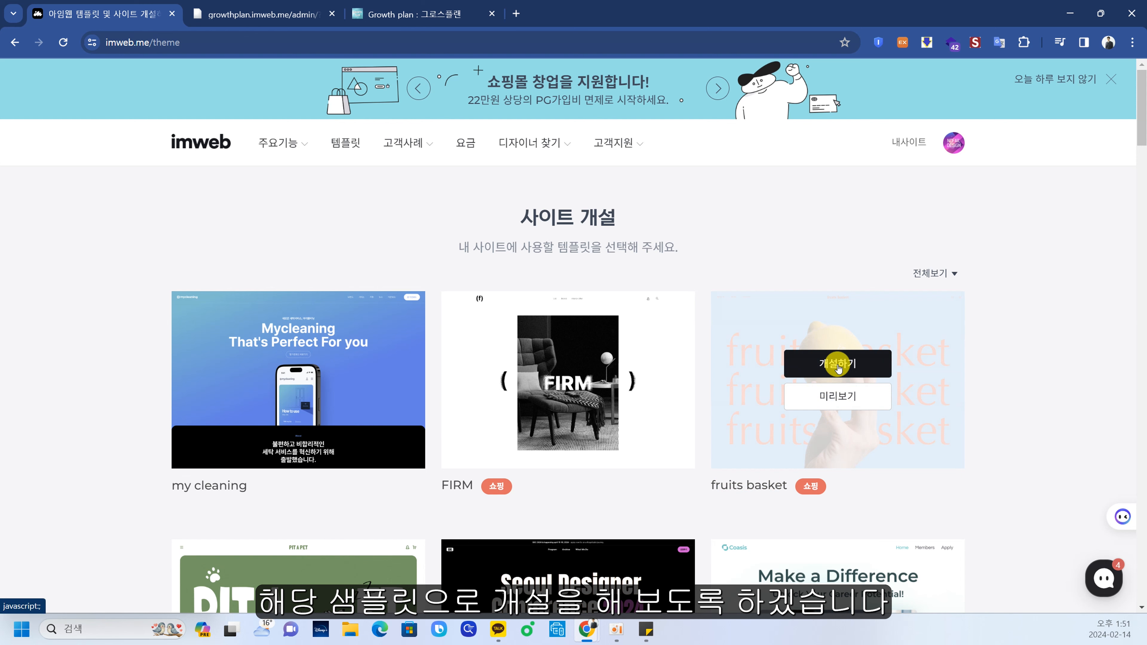
{"action": "left_click", "coordinate": [838, 366]}
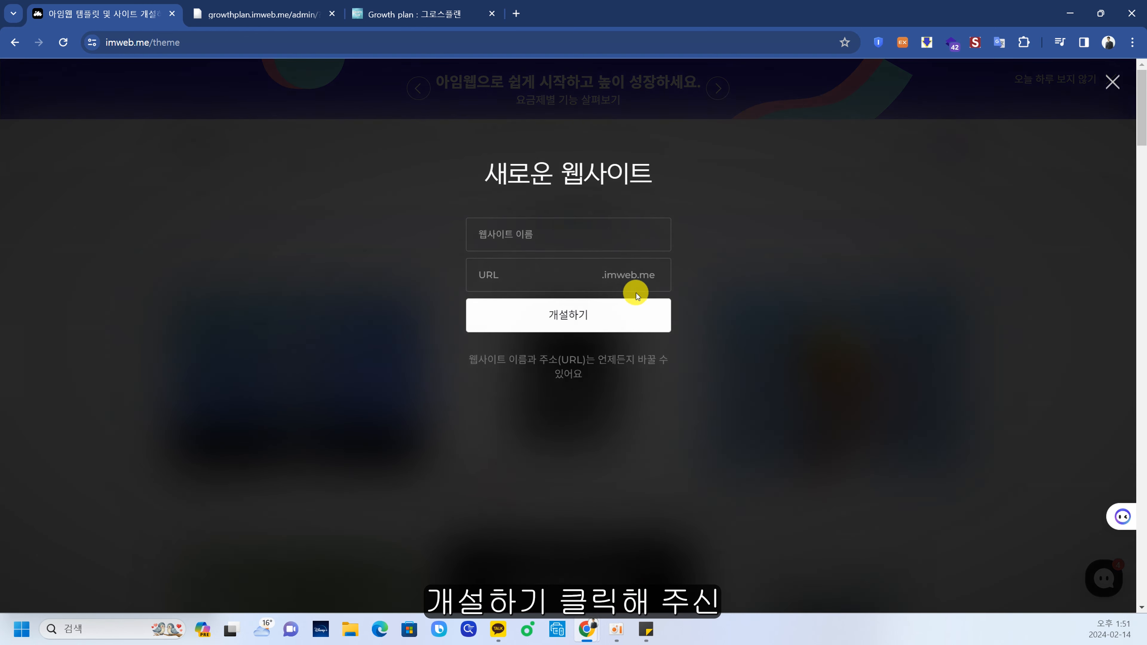
- Name the new website 전자책 강의, set its URL to ebooksite123.imweb.me and create it
{"action": "left_click", "coordinate": [601, 236]}
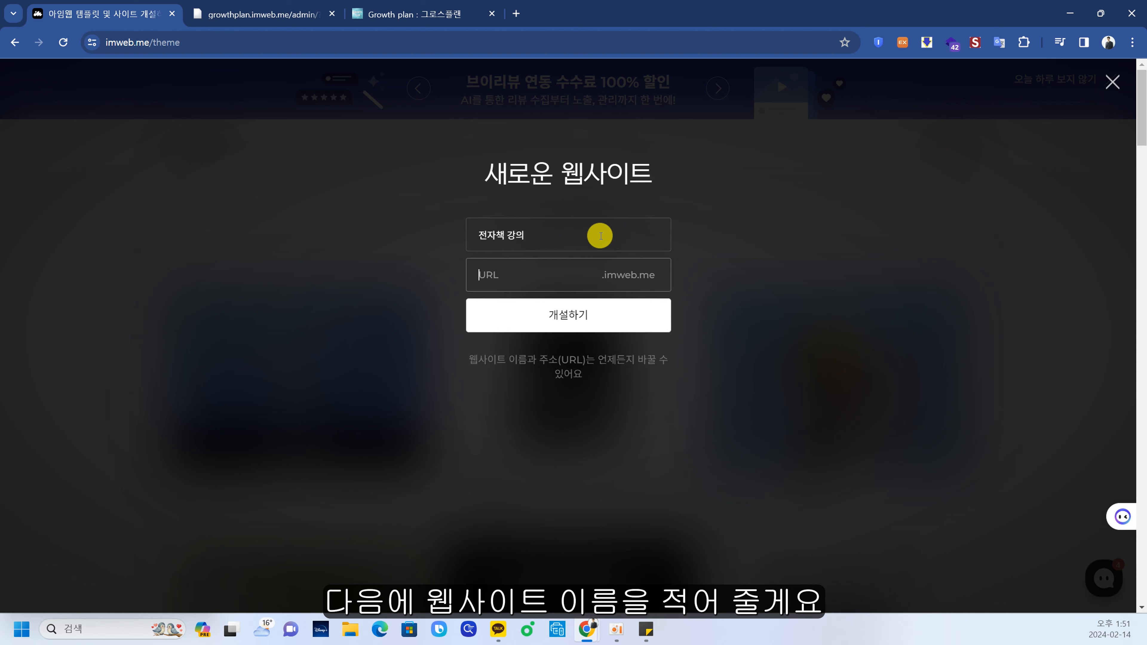
{"action": "key", "text": "Tab"}
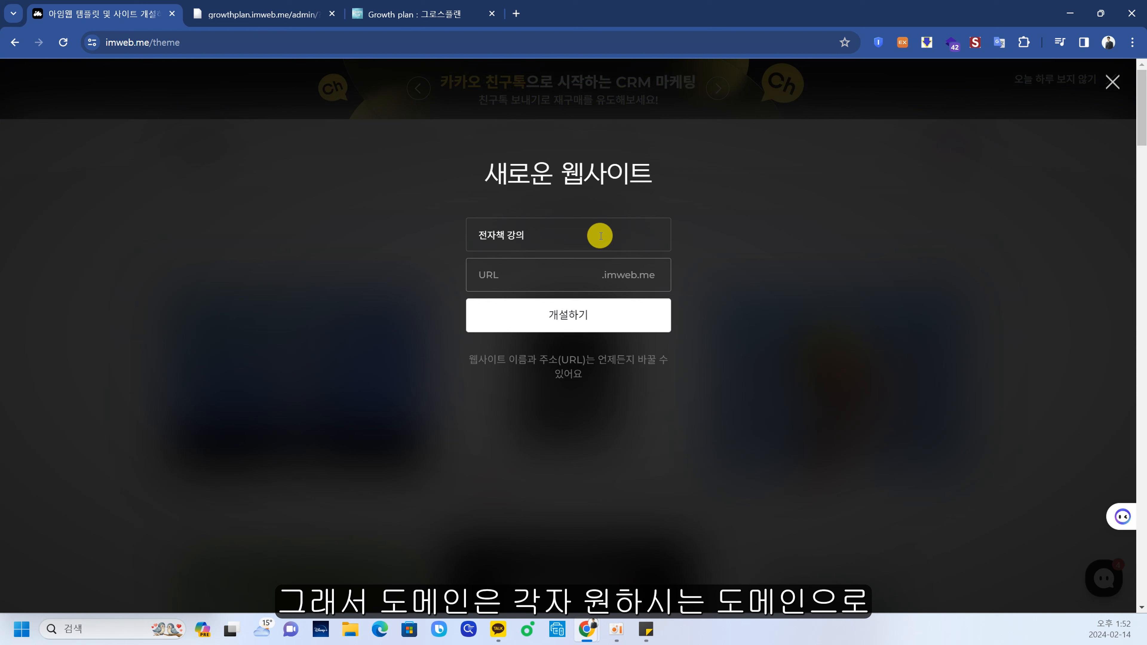
{"action": "type", "text": "ebooksite123"}
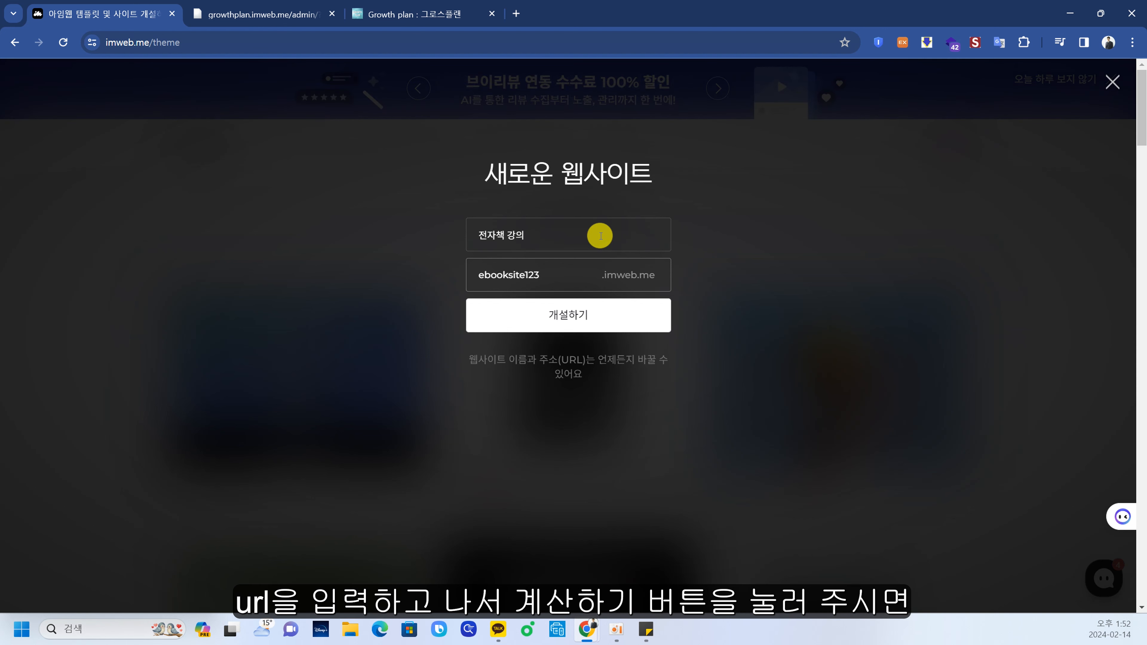
{"action": "left_click", "coordinate": [597, 329]}
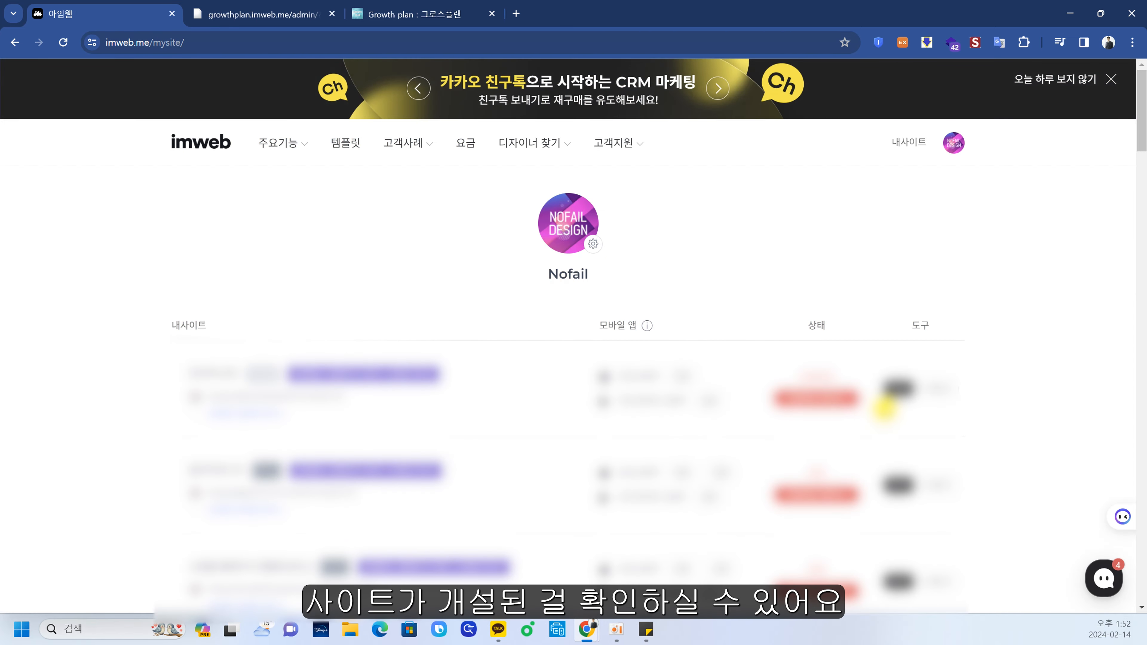
- Open the new site's administration page and log in with the account ID and password
{"action": "left_click", "coordinate": [897, 390]}
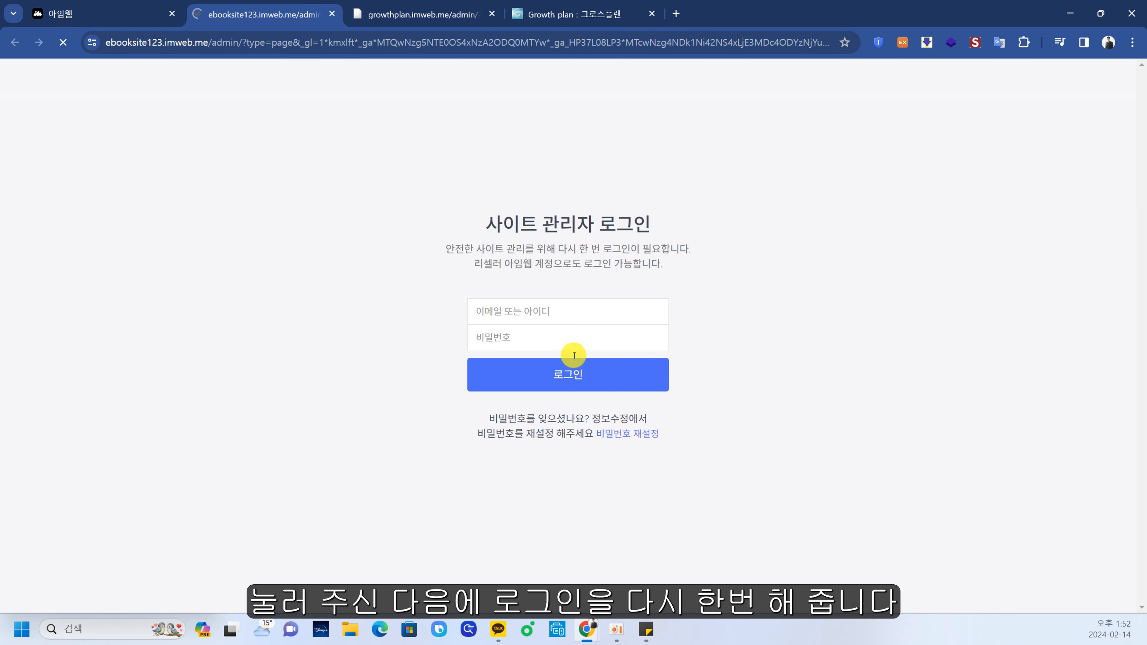
{"action": "left_click", "coordinate": [560, 303]}
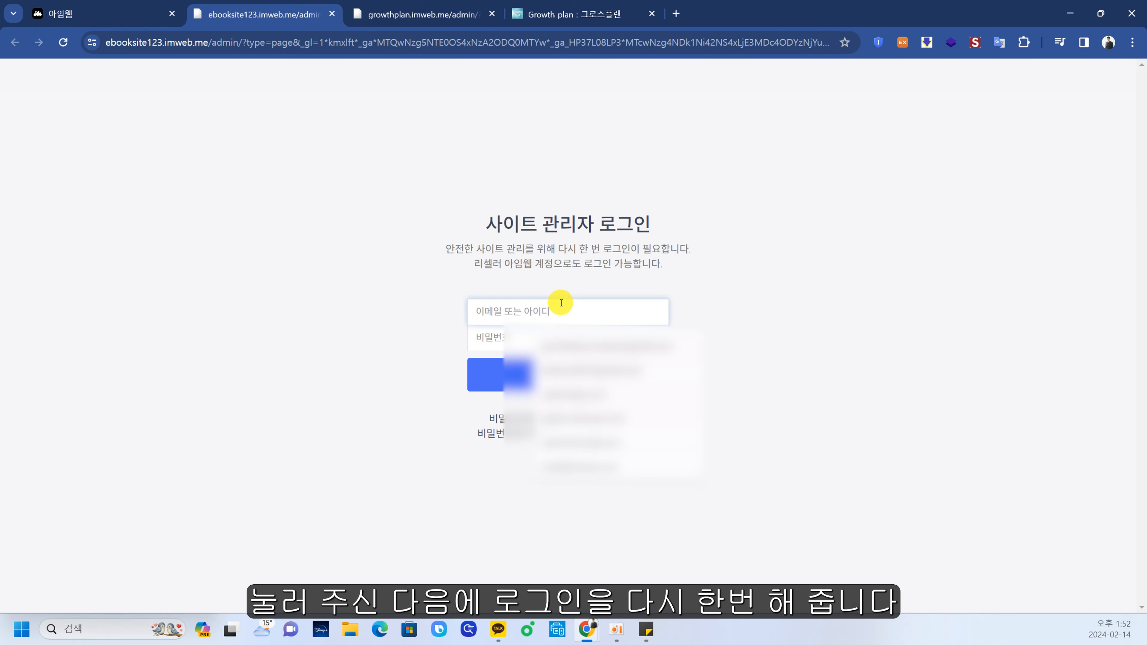
{"action": "left_click", "coordinate": [581, 340]}
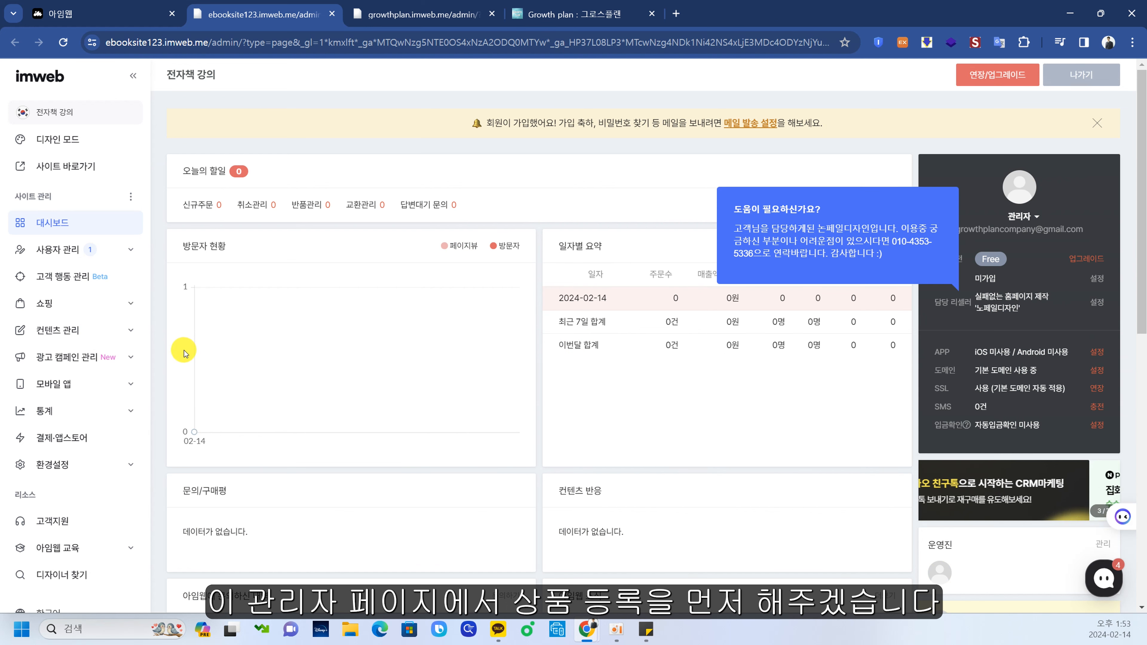
- Open the product (상품) management page in the site's shopping (쇼핑) section
{"action": "left_click", "coordinate": [74, 301]}
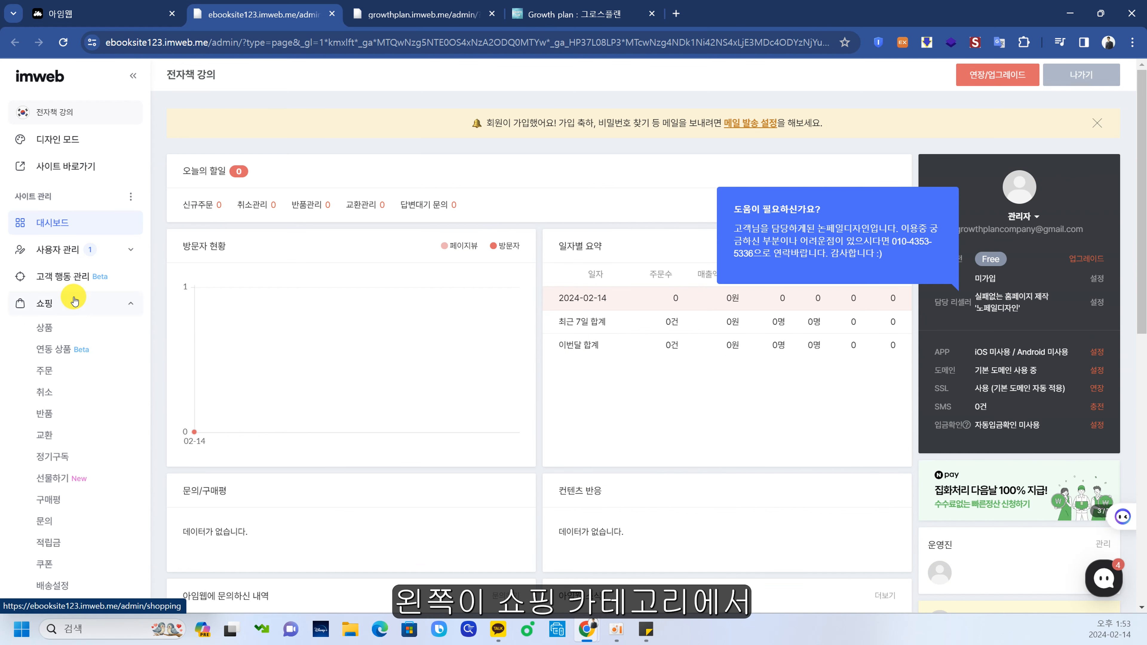
{"action": "scroll", "coordinate": [73, 280], "scroll_direction": "down", "scroll_amount": 1}
{"action": "left_click", "coordinate": [46, 256]}
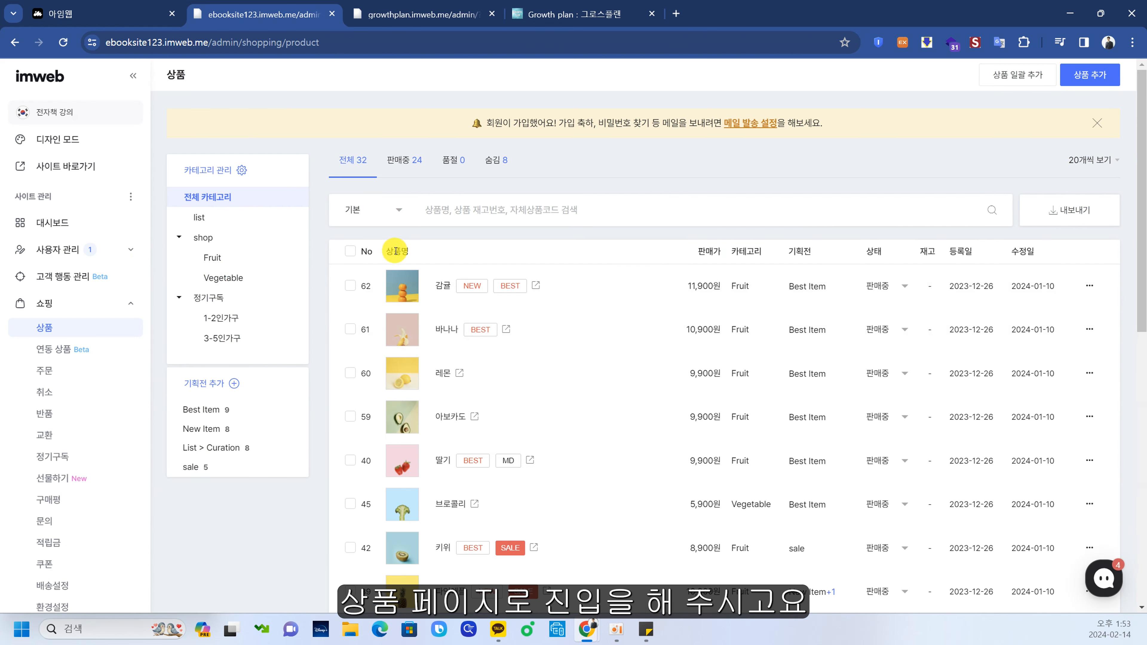
- Select every sample product on the first page of the product list and delete them
{"action": "scroll", "coordinate": [442, 250], "scroll_direction": "down", "scroll_amount": 3}
{"action": "scroll", "coordinate": [402, 232], "scroll_direction": "up", "scroll_amount": 3}
{"action": "left_click", "coordinate": [350, 252]}
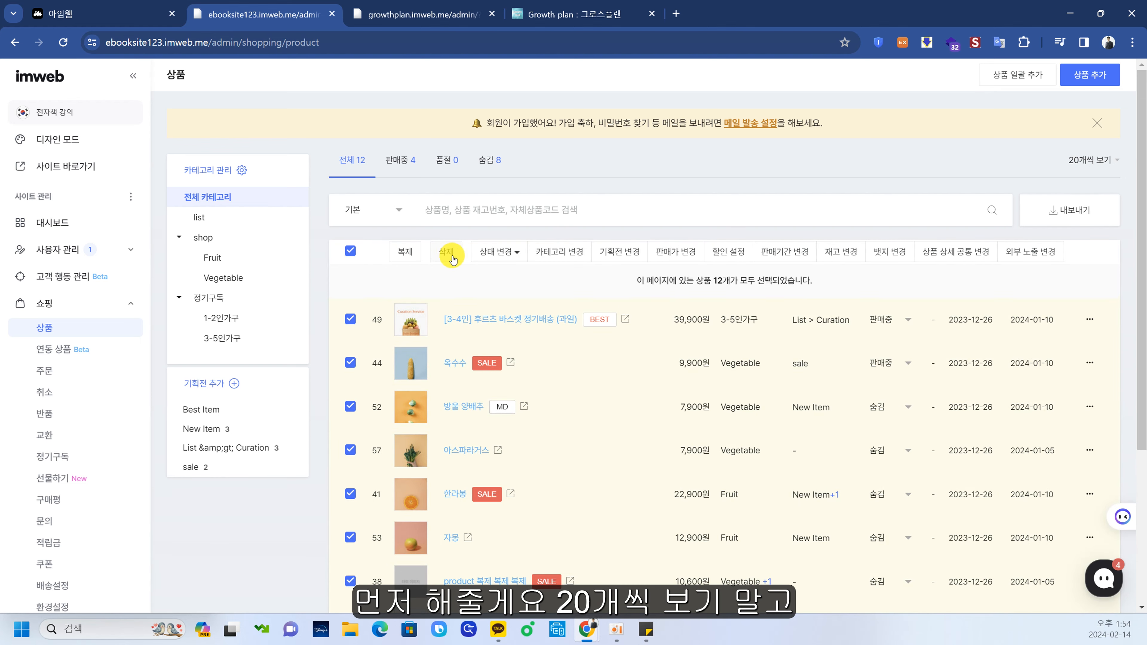
- Show 100 products per page, then select and delete all the remaining sample products
{"action": "left_click", "coordinate": [1096, 163]}
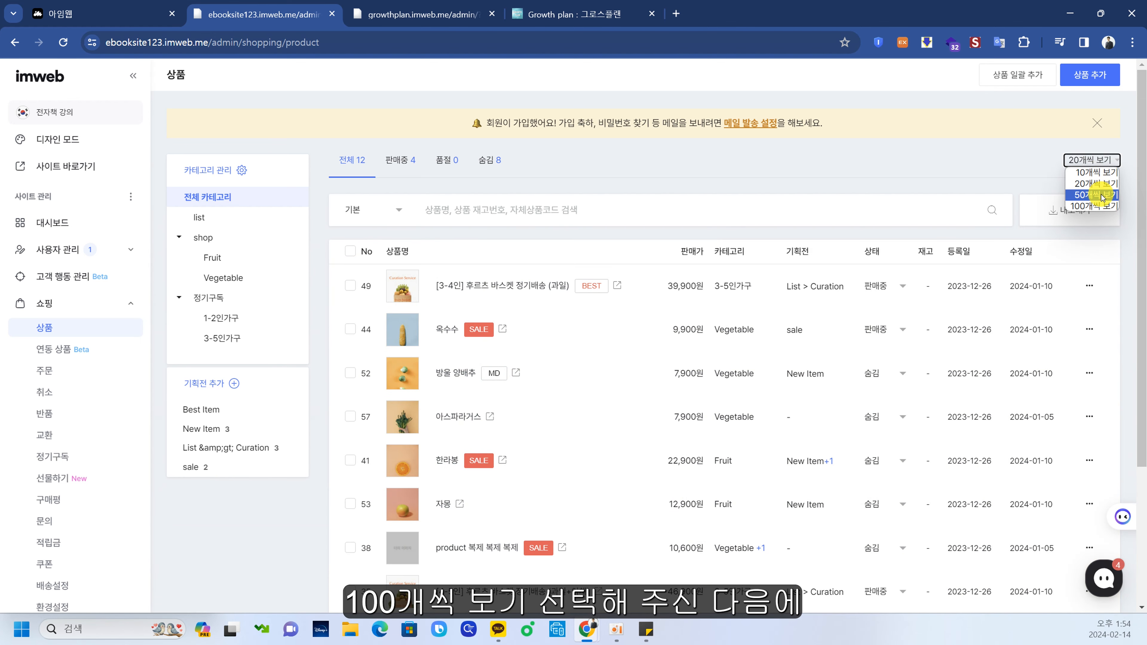
{"action": "left_click", "coordinate": [1101, 207]}
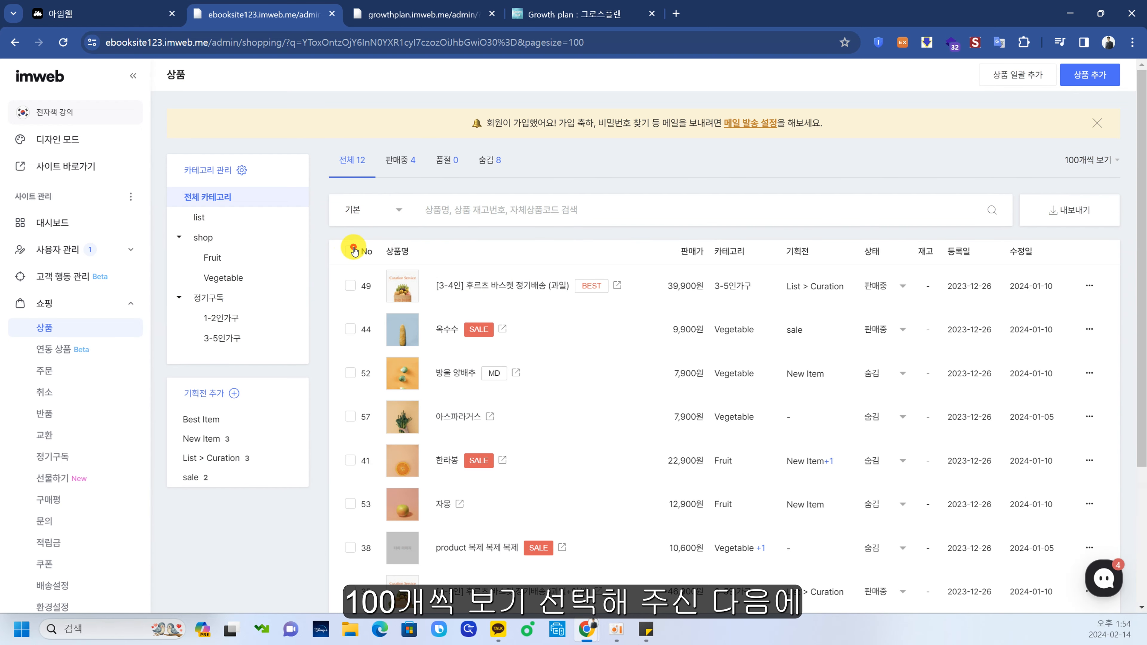
{"action": "left_click", "coordinate": [352, 251]}
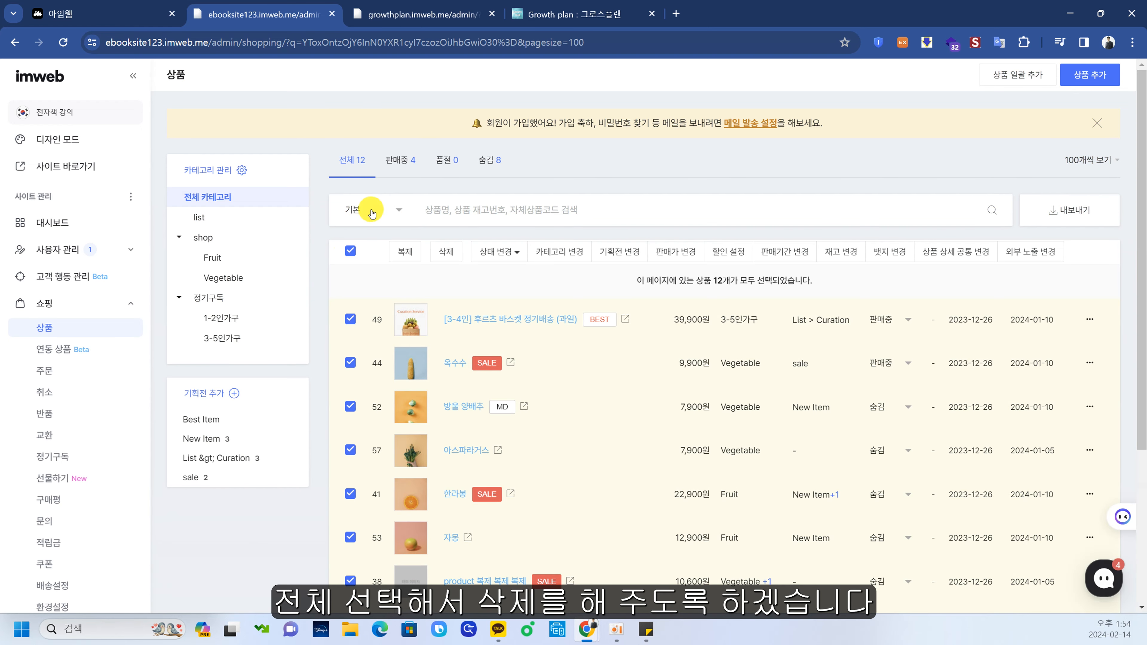
{"action": "left_click", "coordinate": [438, 243]}
{"action": "left_click", "coordinate": [650, 129]}
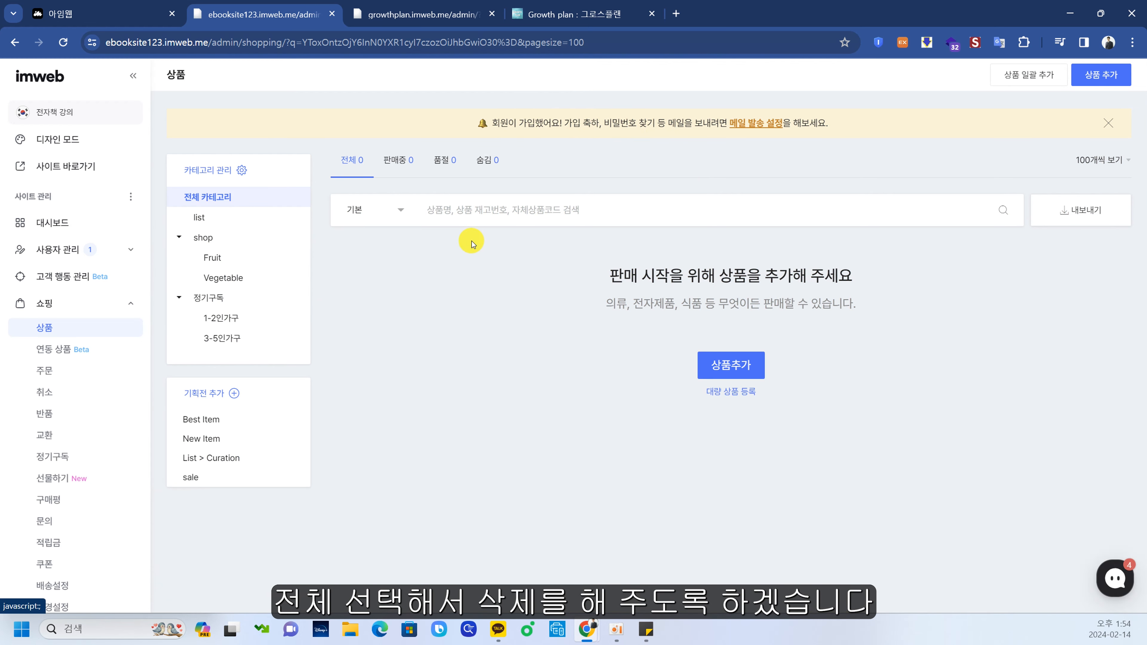
- Delete every product category except list, rename that category 전자책, and save the category settings
{"action": "left_click", "coordinate": [242, 170]}
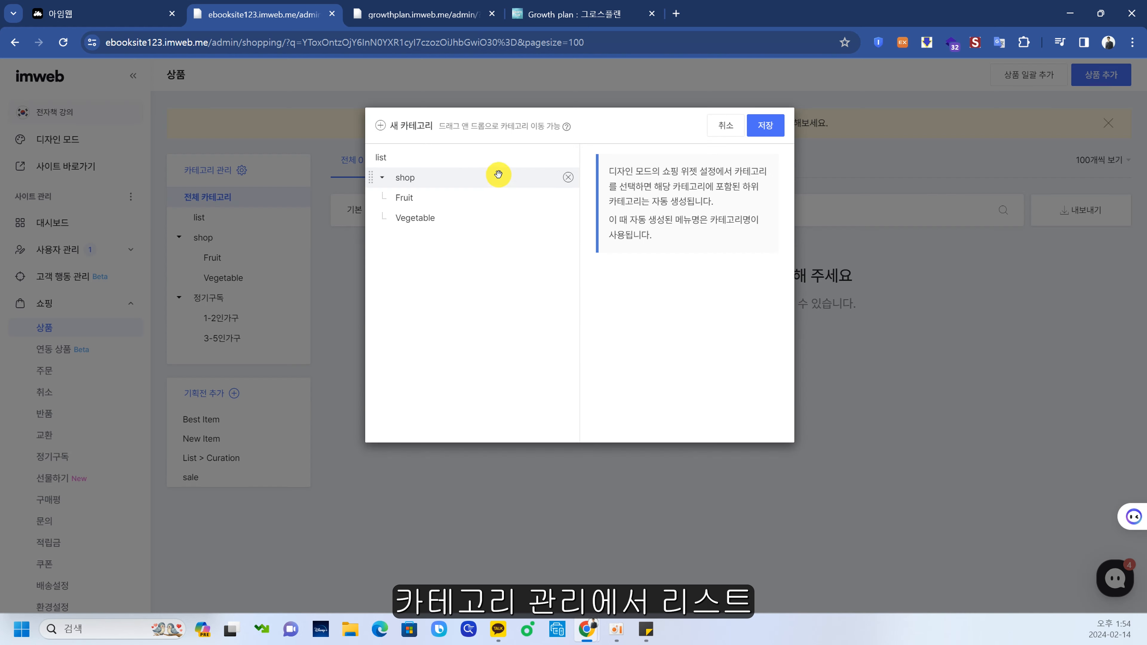
{"action": "left_click", "coordinate": [569, 178]}
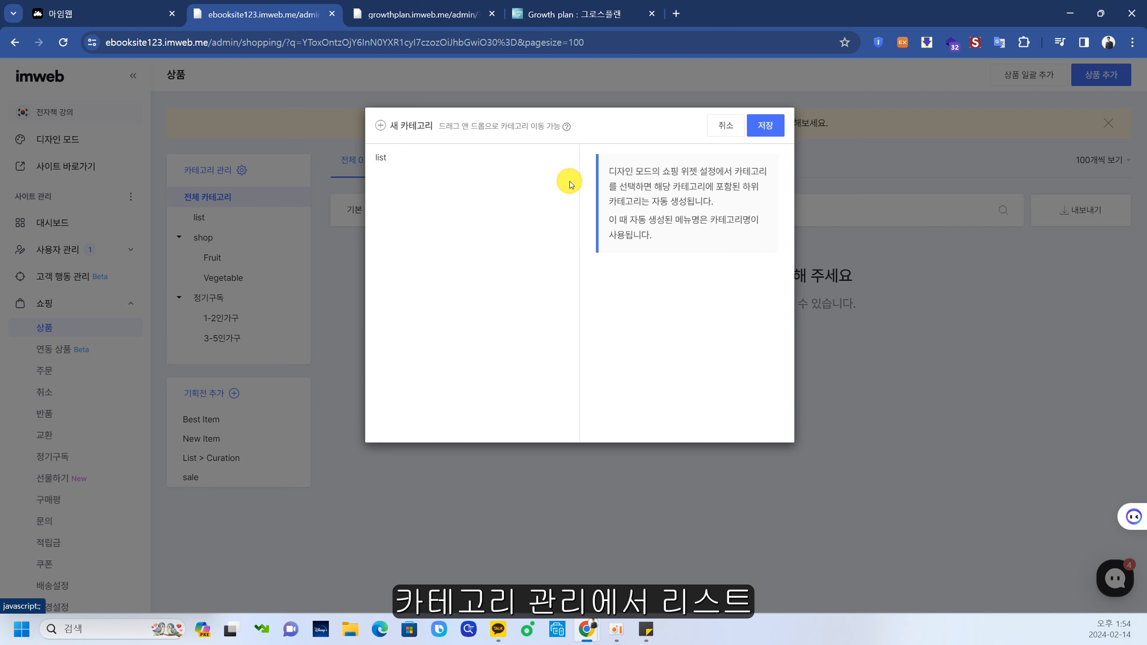
{"action": "left_click", "coordinate": [492, 156]}
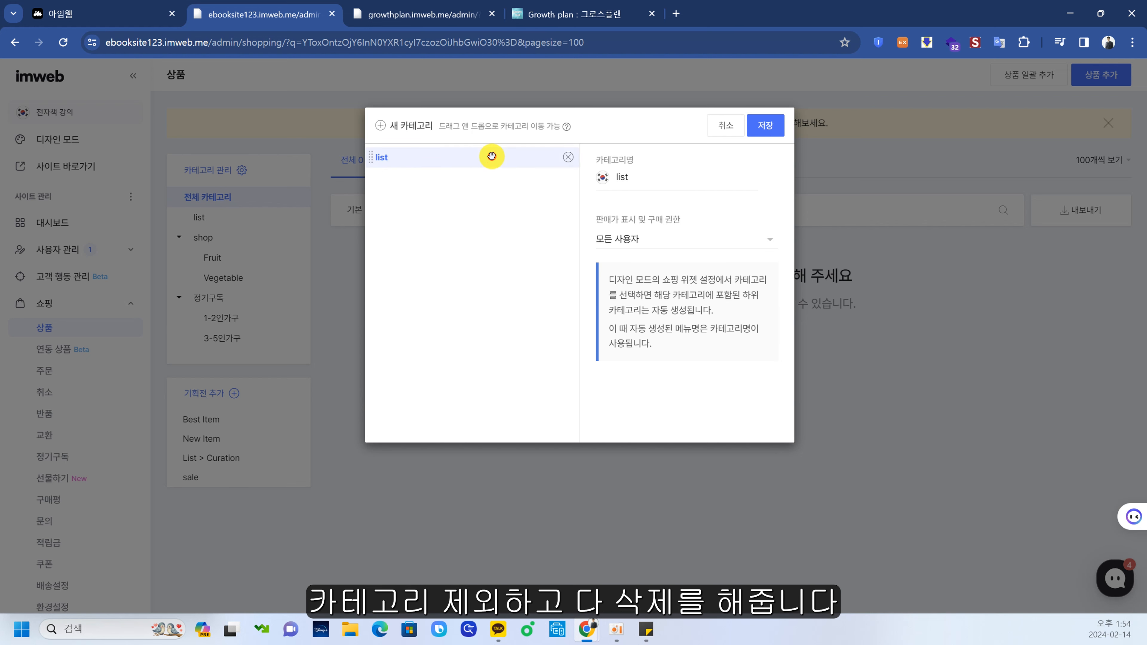
{"action": "double_click", "coordinate": [676, 177]}
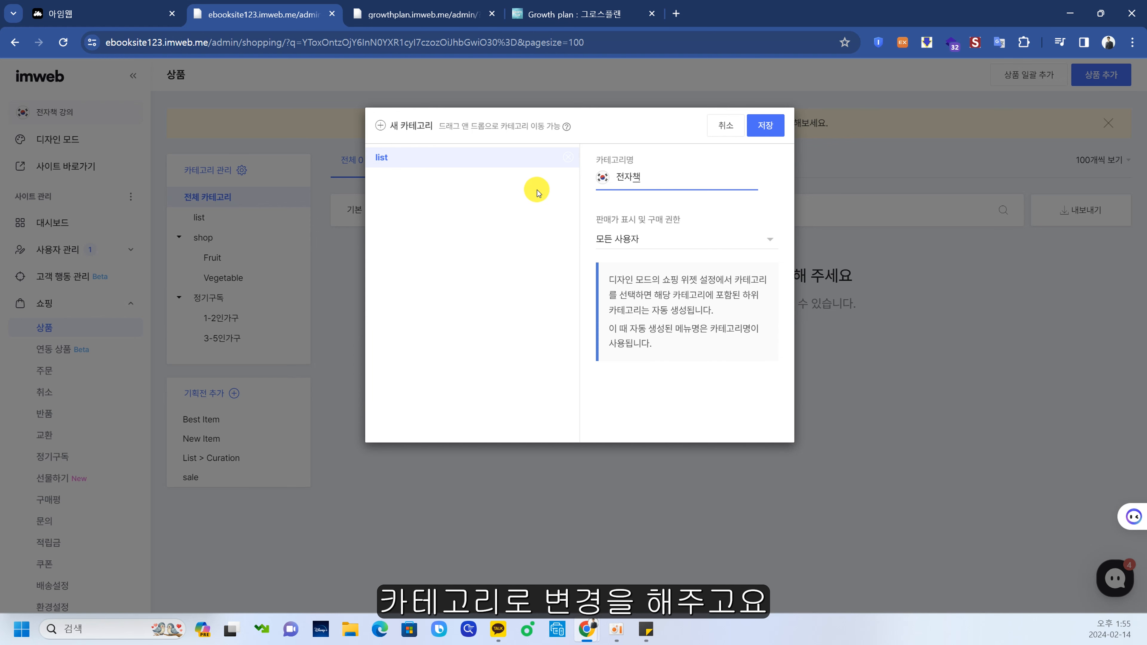
{"action": "left_click", "coordinate": [764, 127]}
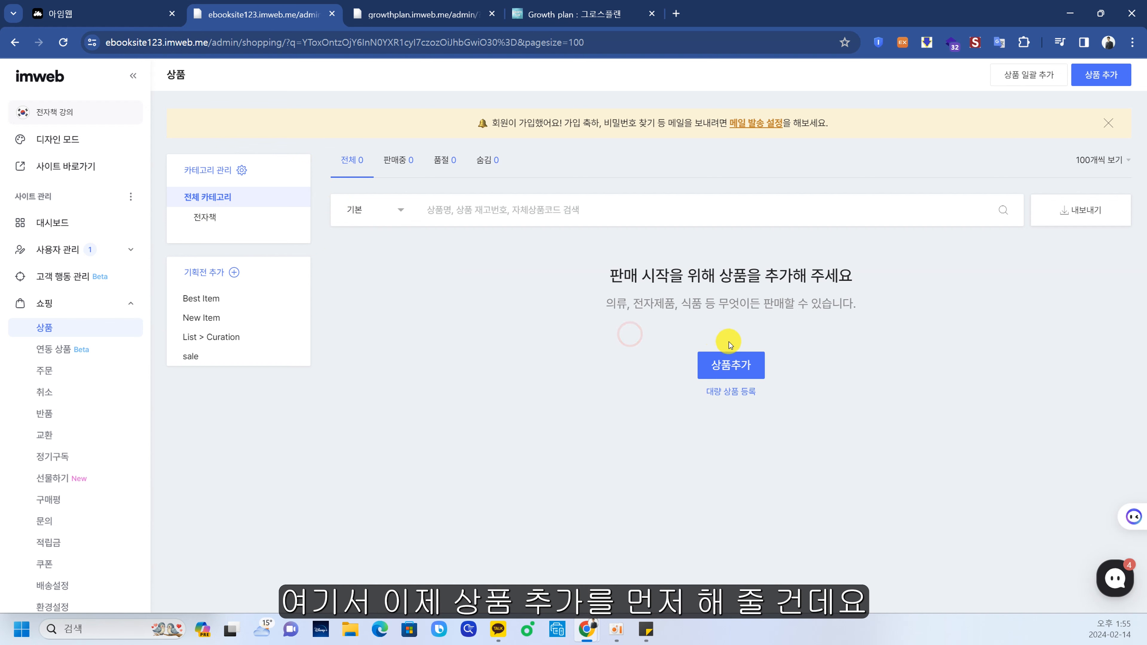
- Start adding a new product and upload the e-book cover file 전자책 커버@3x_1 as its image
{"action": "left_click", "coordinate": [734, 364]}
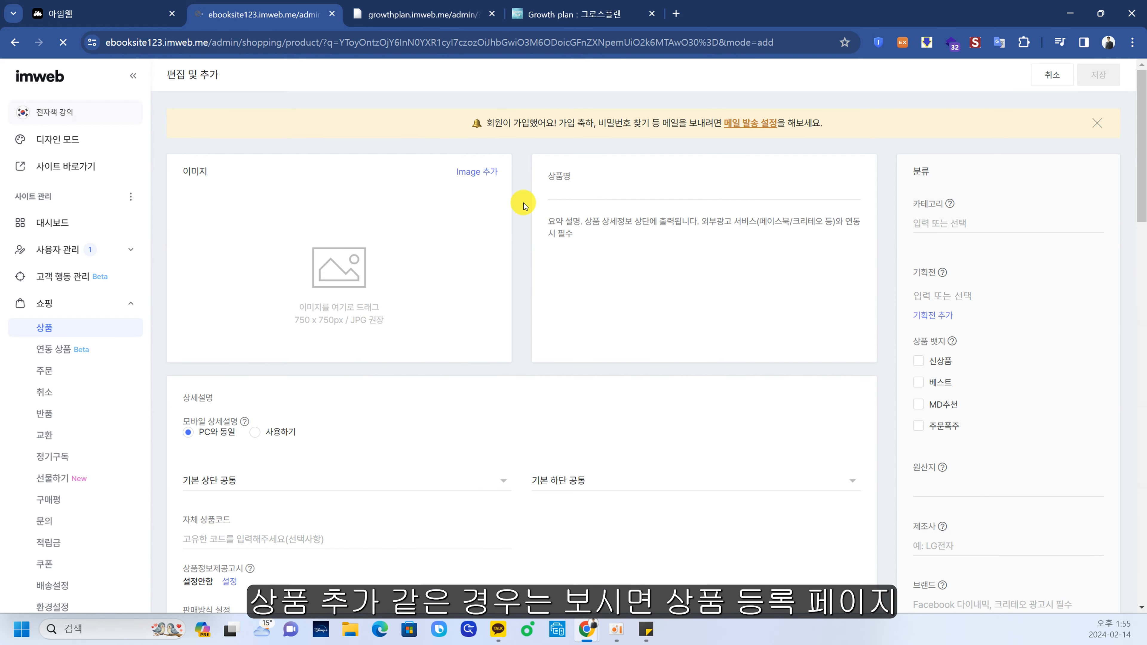
{"action": "scroll", "coordinate": [426, 187], "scroll_direction": "down", "scroll_amount": 10}
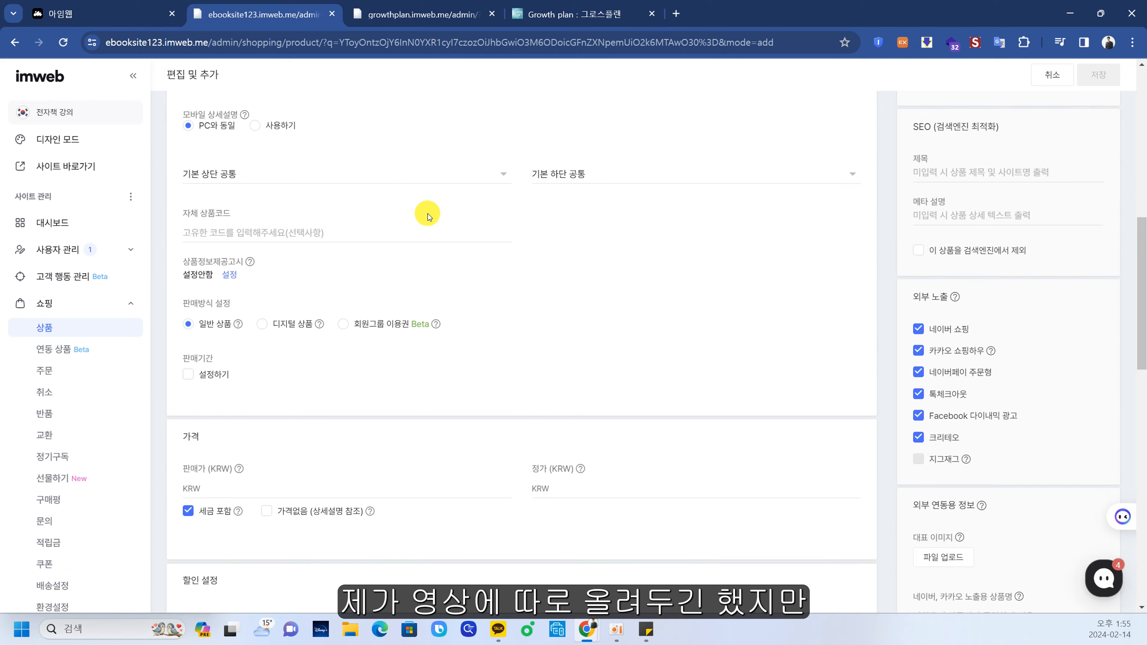
{"action": "scroll", "coordinate": [429, 217], "scroll_direction": "down", "scroll_amount": 15}
{"action": "scroll", "coordinate": [444, 312], "scroll_direction": "up", "scroll_amount": 15}
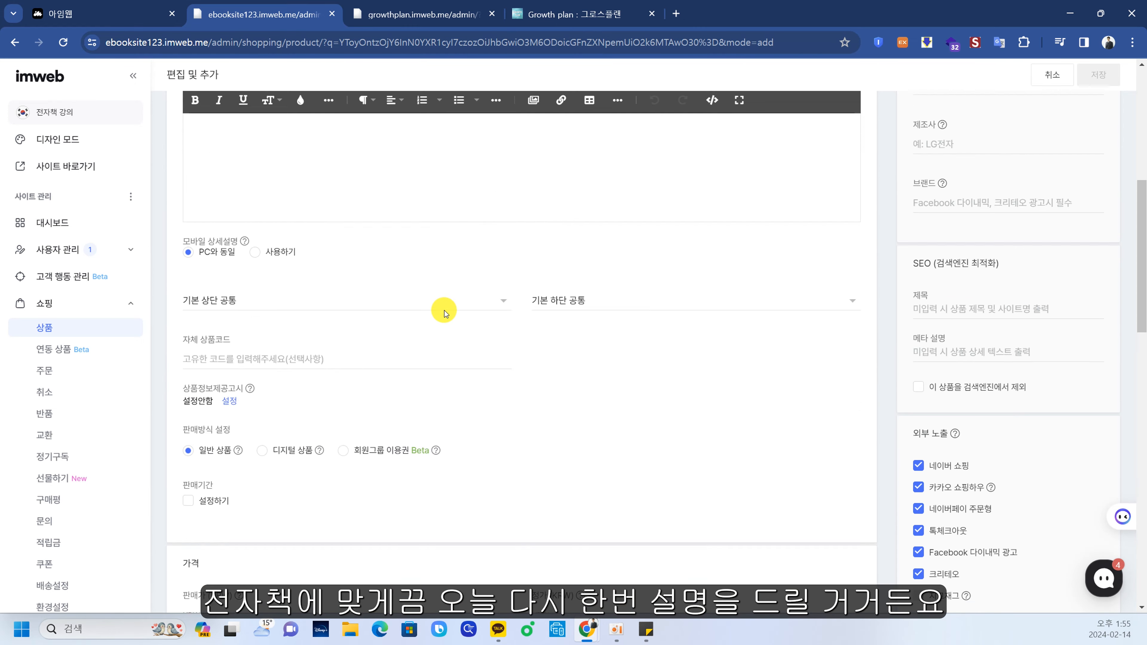
{"action": "scroll", "coordinate": [444, 312], "scroll_direction": "up", "scroll_amount": 8}
{"action": "scroll", "coordinate": [432, 195], "scroll_direction": "down", "scroll_amount": 4}
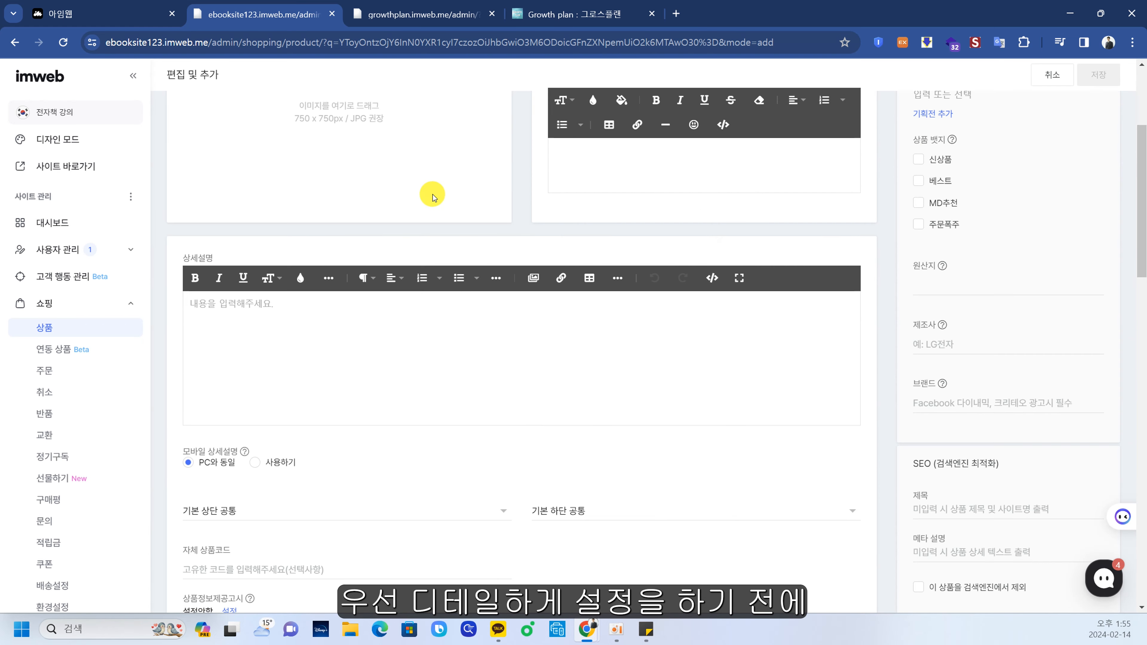
{"action": "scroll", "coordinate": [457, 306], "scroll_direction": "up", "scroll_amount": 4}
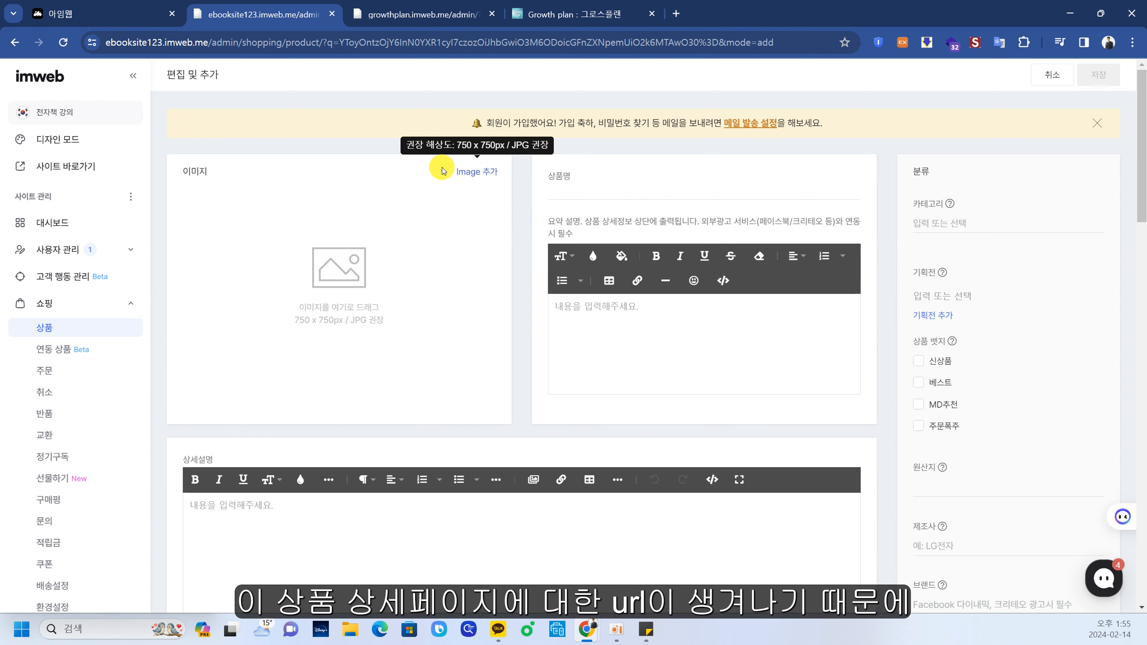
{"action": "left_click", "coordinate": [483, 176]}
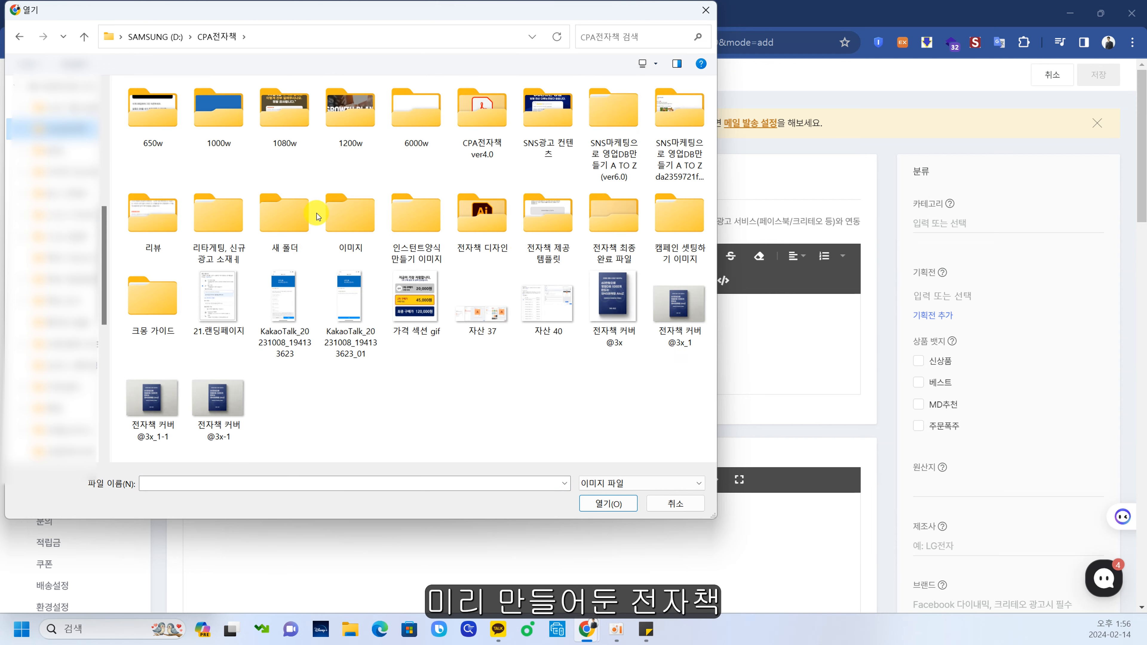
{"action": "left_click", "coordinate": [674, 337]}
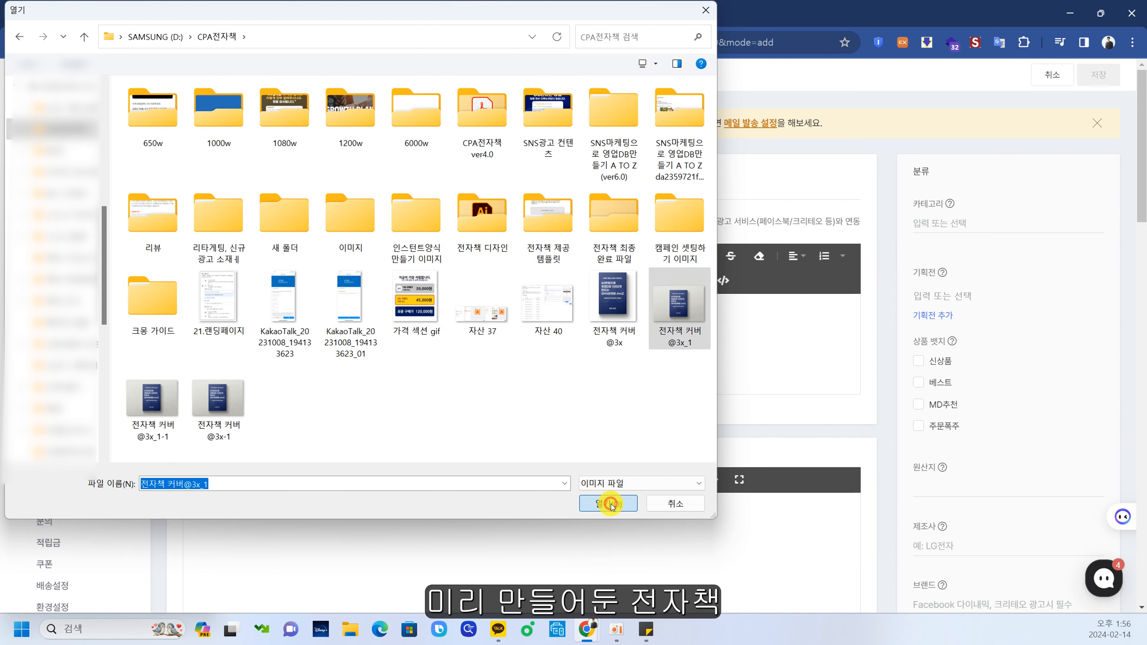
{"action": "left_click", "coordinate": [607, 504]}
- Name the product 전자책 상품명 and assign it to the 전자책 category
{"action": "left_click", "coordinate": [617, 189]}
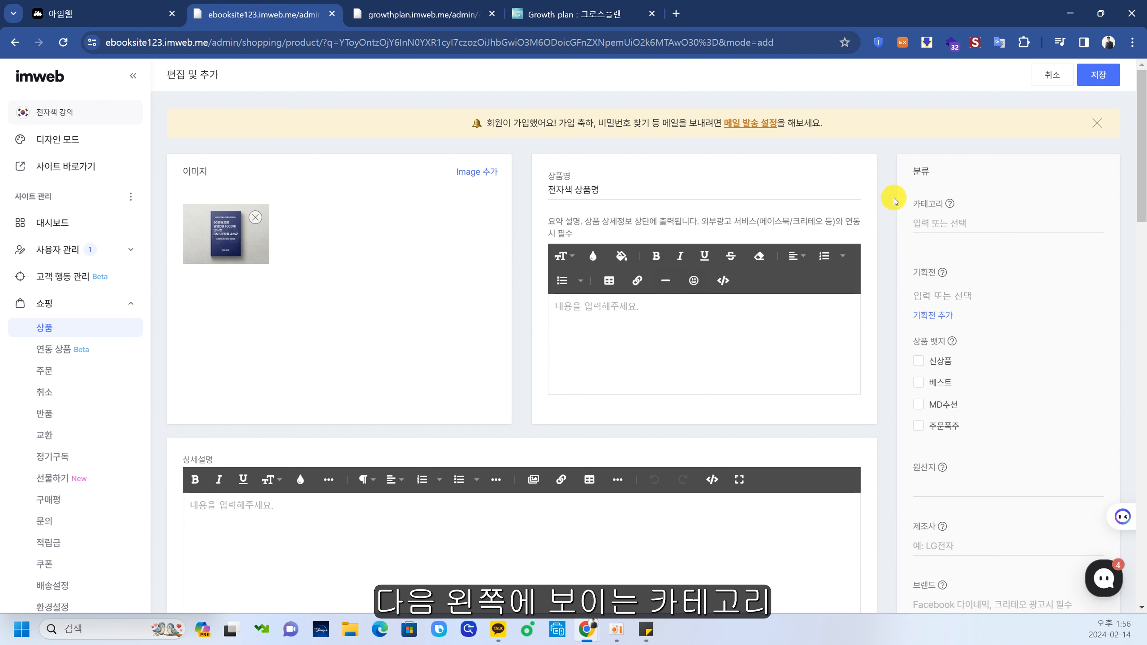
{"action": "left_click", "coordinate": [938, 223]}
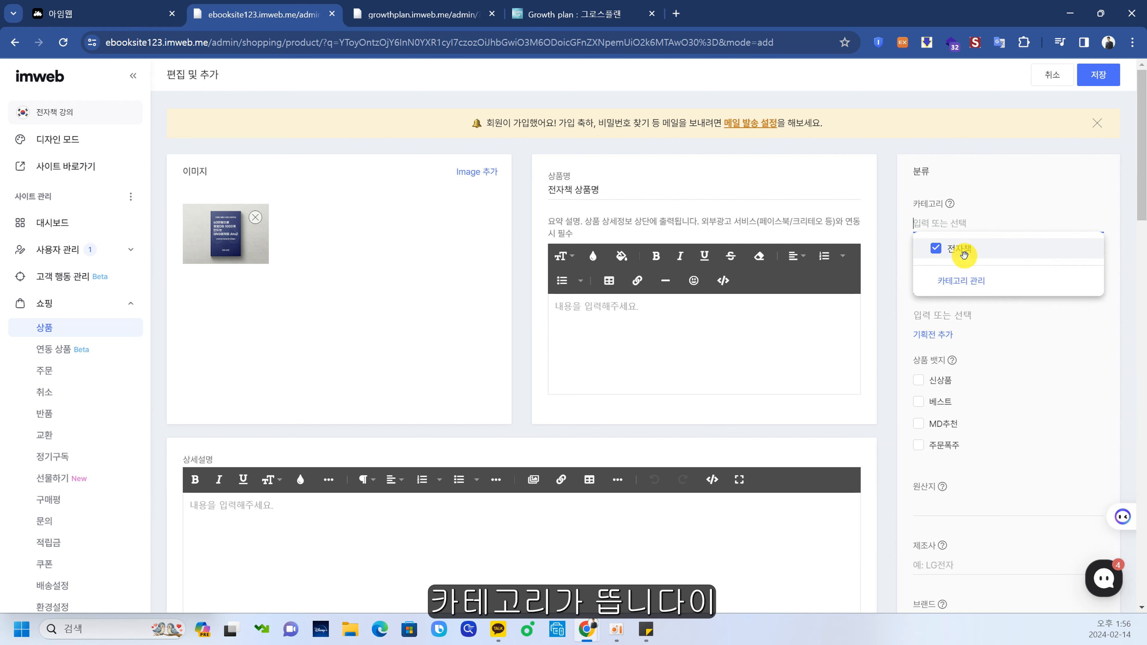
{"action": "left_click", "coordinate": [1107, 250]}
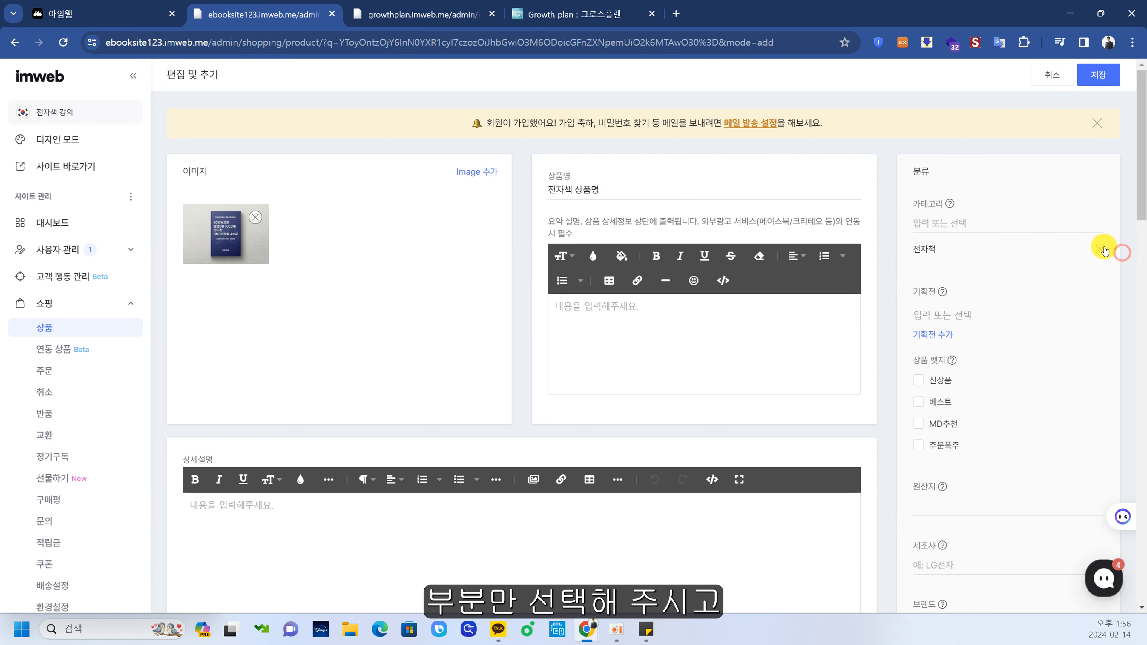
- Set the product's sale price (판매가) to 10,000 KRW
{"action": "scroll", "coordinate": [905, 315], "scroll_direction": "down", "scroll_amount": 7}
{"action": "scroll", "coordinate": [905, 315], "scroll_direction": "down", "scroll_amount": 10}
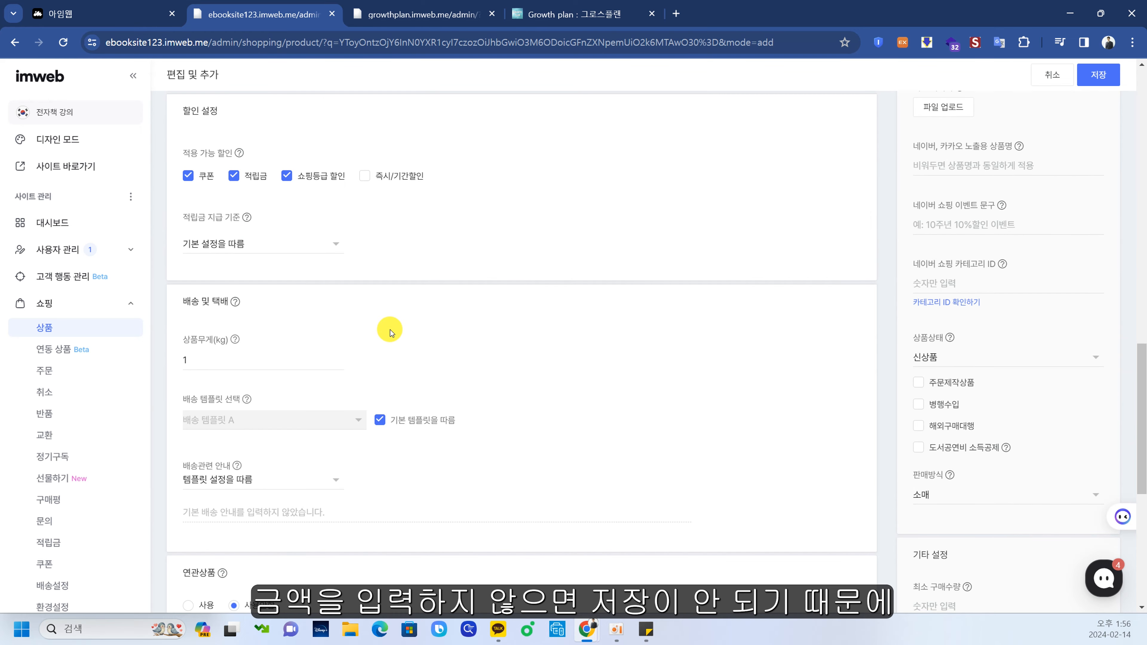
{"action": "scroll", "coordinate": [512, 296], "scroll_direction": "up", "scroll_amount": 6}
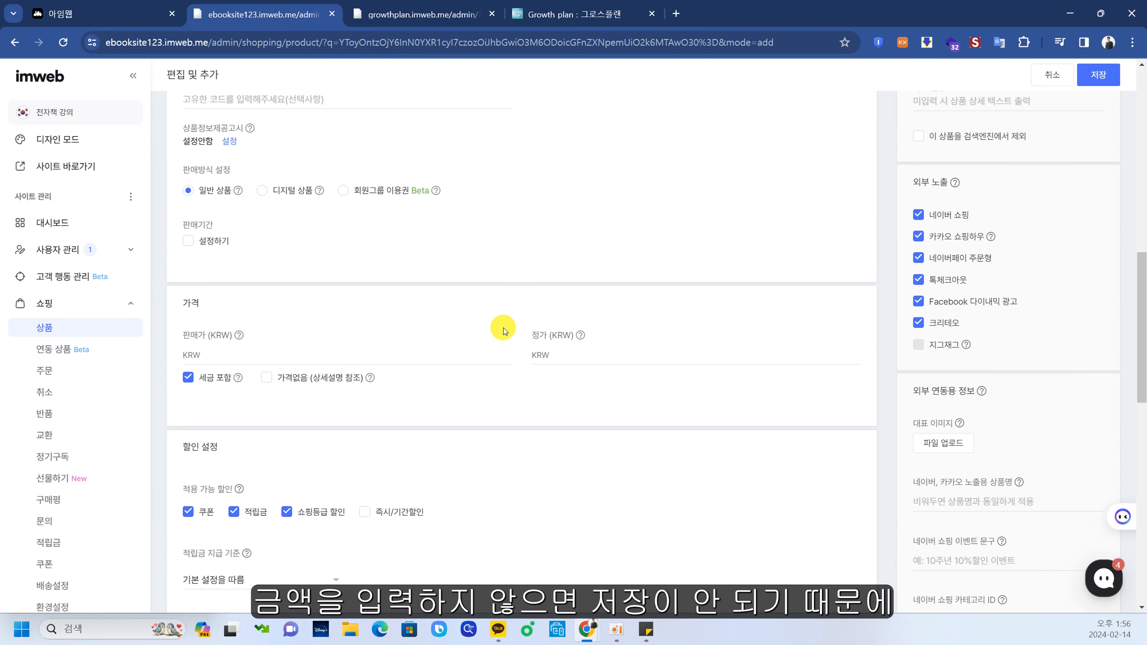
{"action": "left_click", "coordinate": [306, 364]}
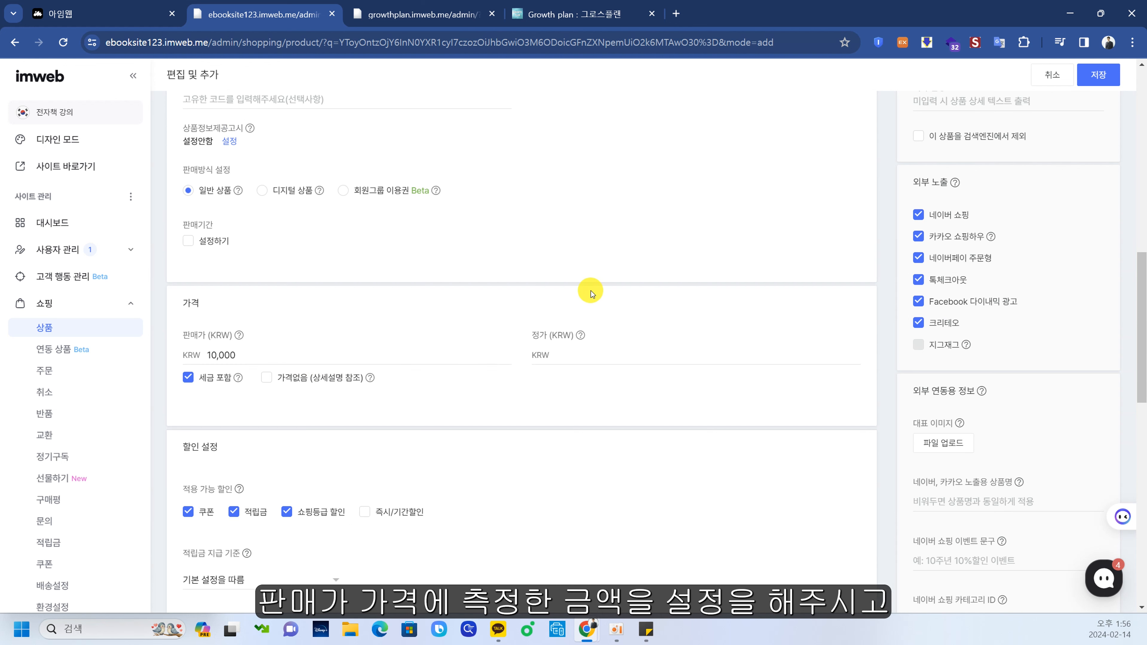
- Turn off all enabled external exposure (외부 노출) channels for the product and save it
{"action": "left_click", "coordinate": [927, 219]}
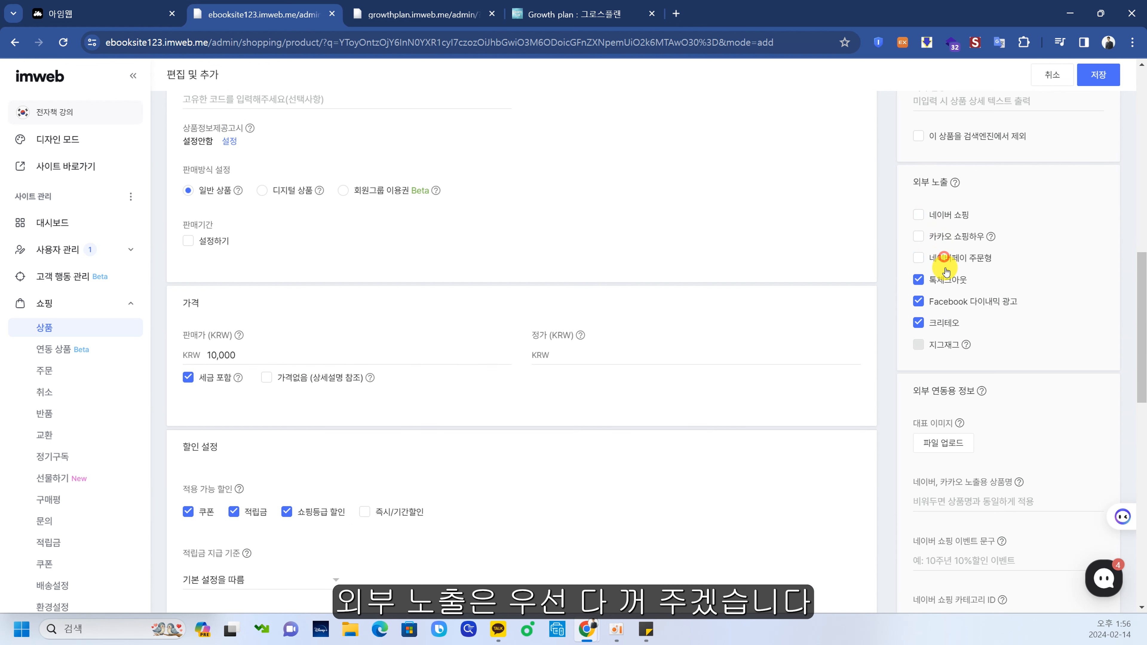
{"action": "left_click", "coordinate": [946, 280]}
{"action": "left_click", "coordinate": [945, 323]}
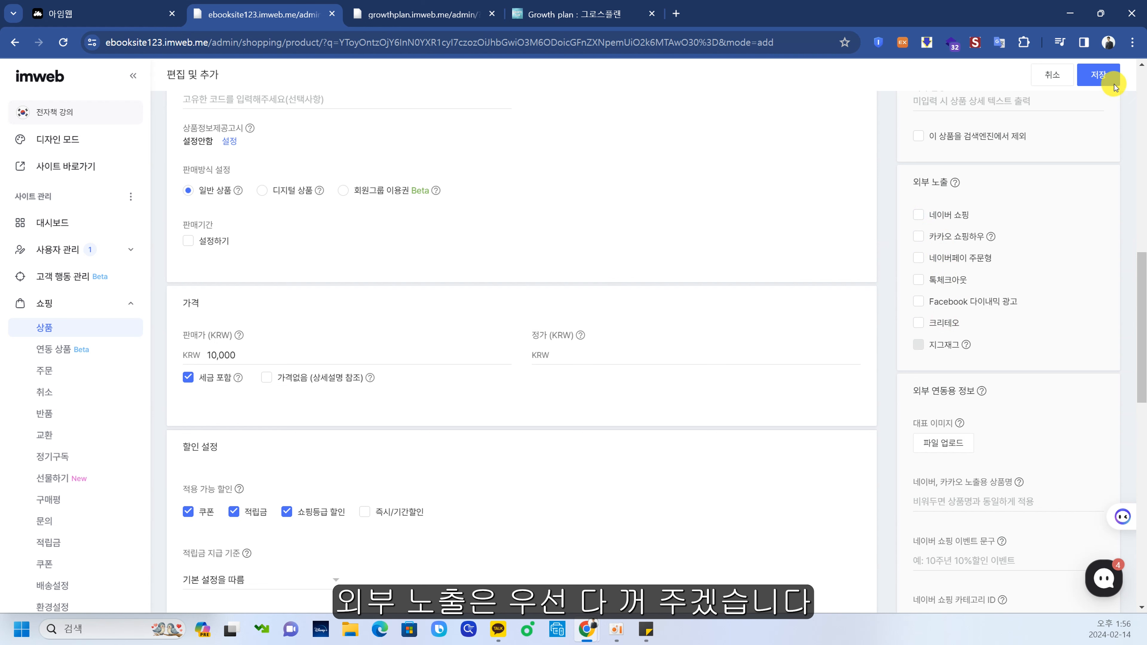
{"action": "left_click", "coordinate": [1099, 74]}
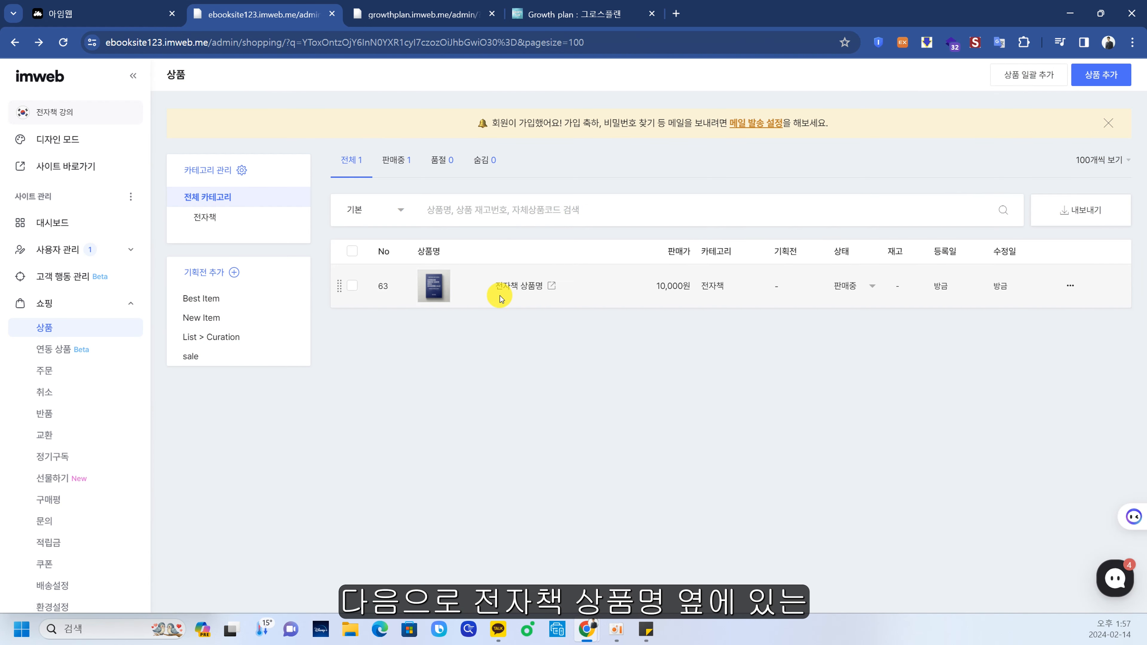
{"action": "left_click", "coordinate": [552, 285]}
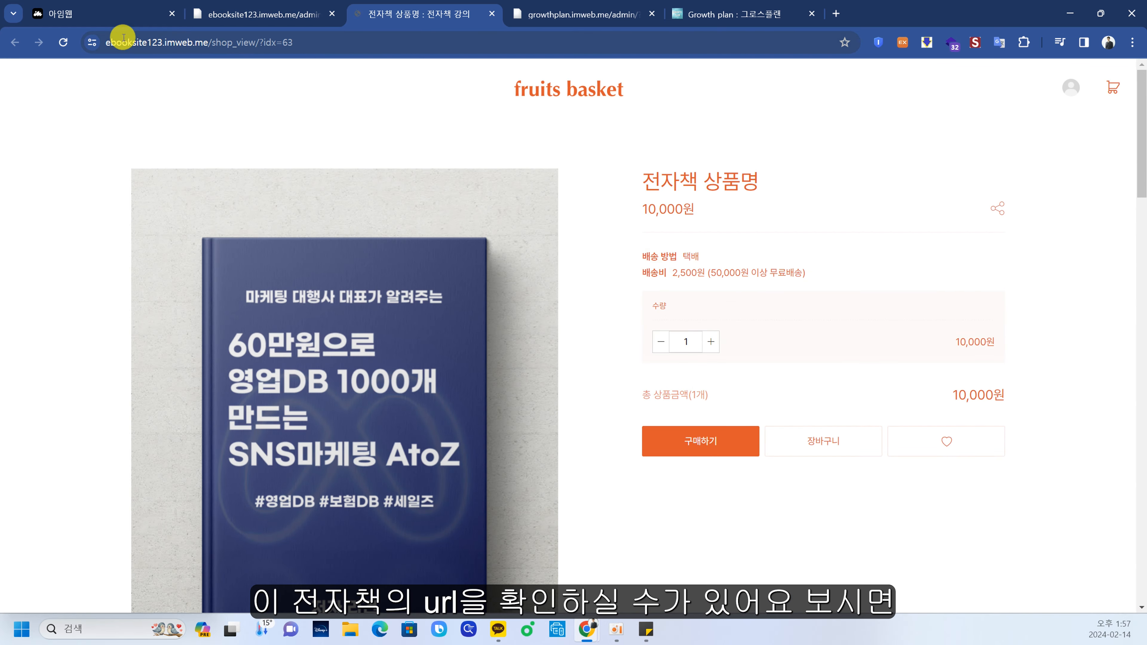
{"action": "left_click_drag", "start_coordinate": [109, 44], "coordinate": [214, 45]}
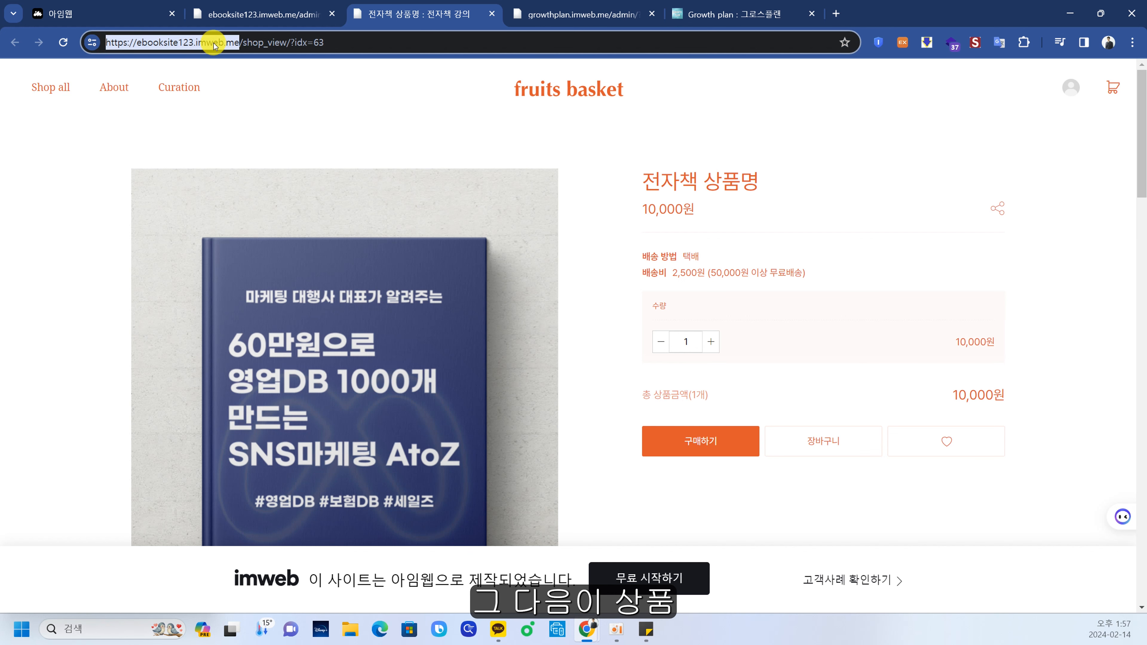
{"action": "left_click", "coordinate": [249, 41]}
{"action": "left_click_drag", "start_coordinate": [243, 42], "coordinate": [127, 42]}
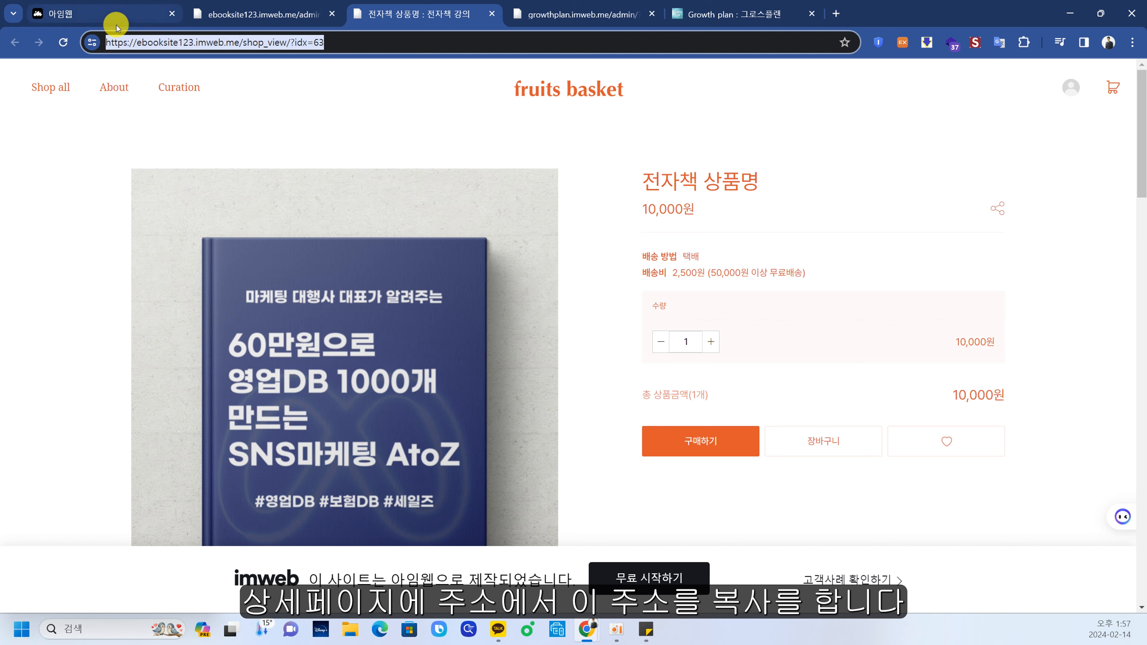
{"action": "left_click", "coordinate": [646, 630]}
{"action": "type", "text": "https://ebooksite123.imweb.me/shop_view/?idx=63"}
{"action": "left_click", "coordinate": [67, 268]}
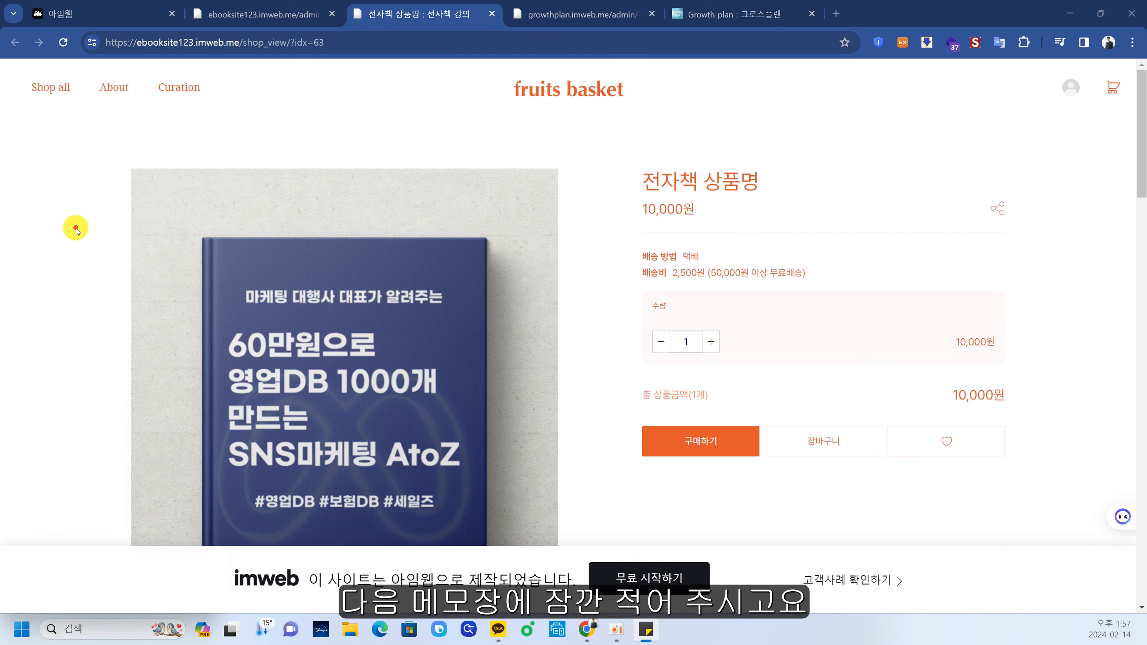
{"action": "left_click", "coordinate": [492, 14]}
{"action": "left_click", "coordinate": [488, 453]}
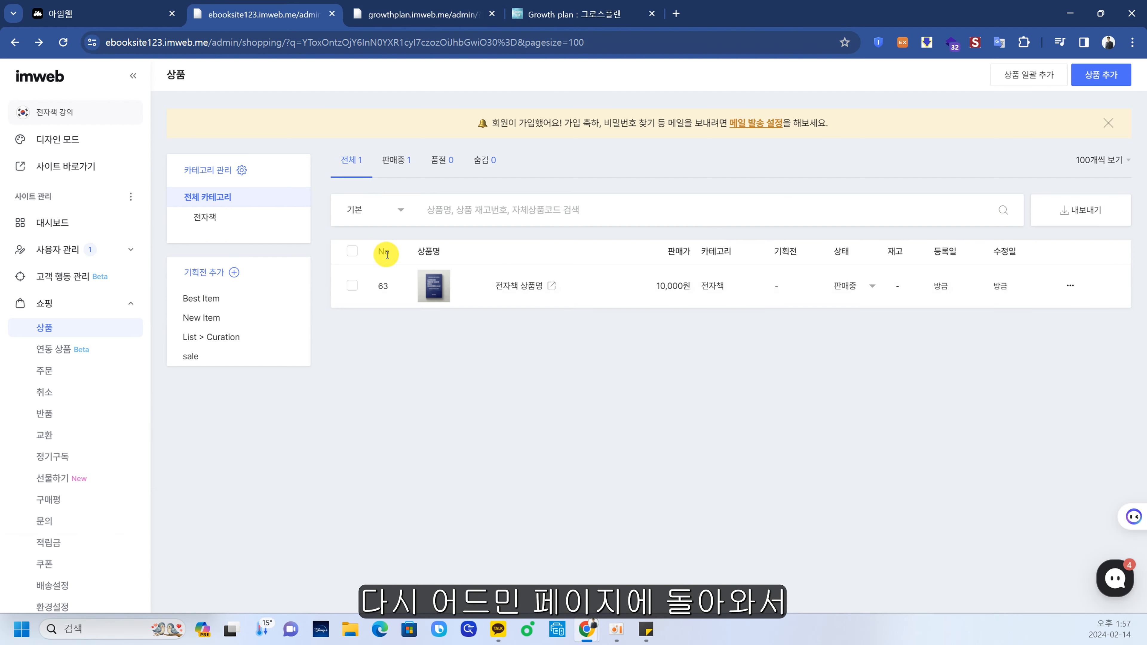
- Enter the site's design mode (디자인 모드), dismiss the introductory guide, and open menu management (메뉴 관리)
{"action": "left_click", "coordinate": [93, 141]}
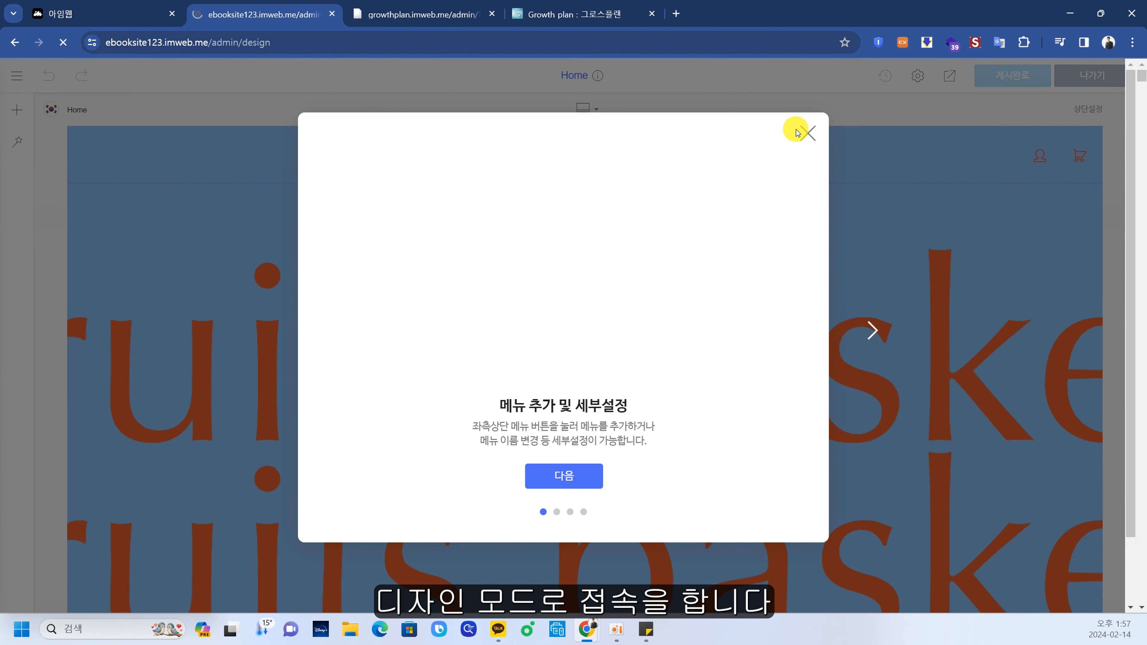
{"action": "left_click", "coordinate": [809, 133]}
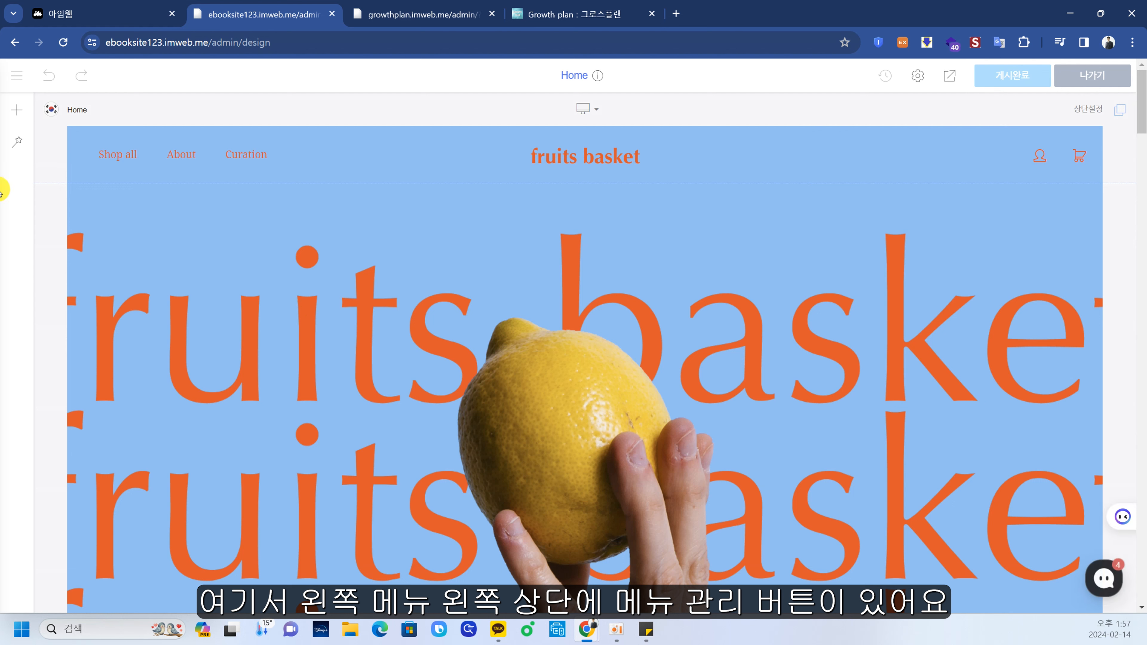
{"action": "left_click", "coordinate": [21, 73]}
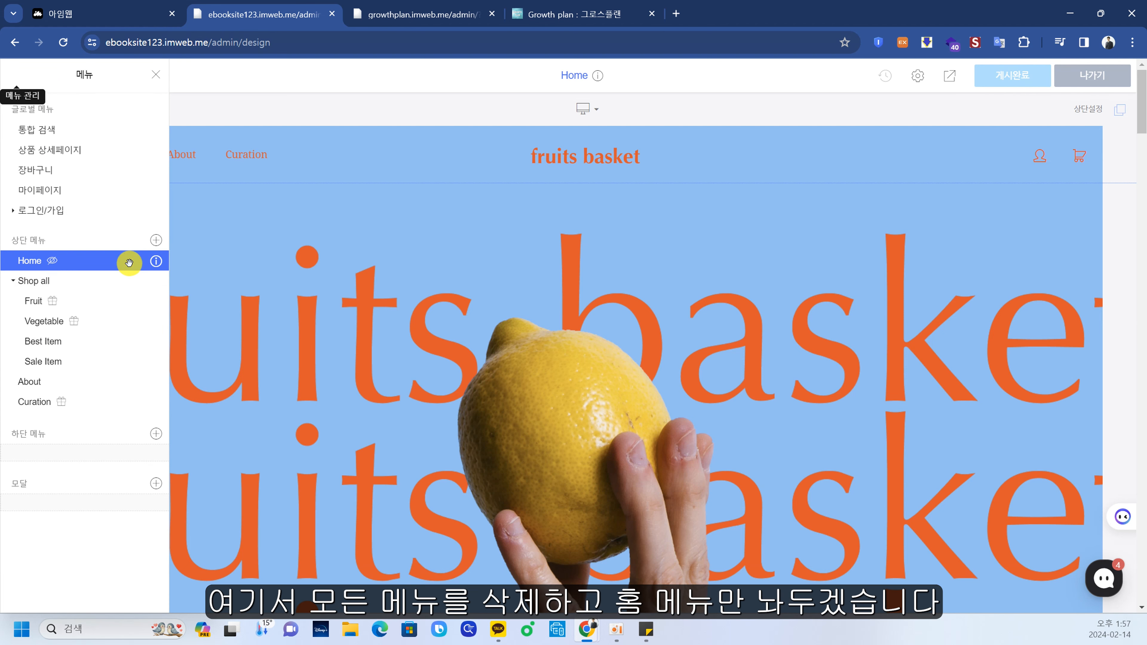
- Delete the Shop all menu together with its submenus from the site's upper menu (상단 메뉴)
{"action": "left_click", "coordinate": [156, 281]}
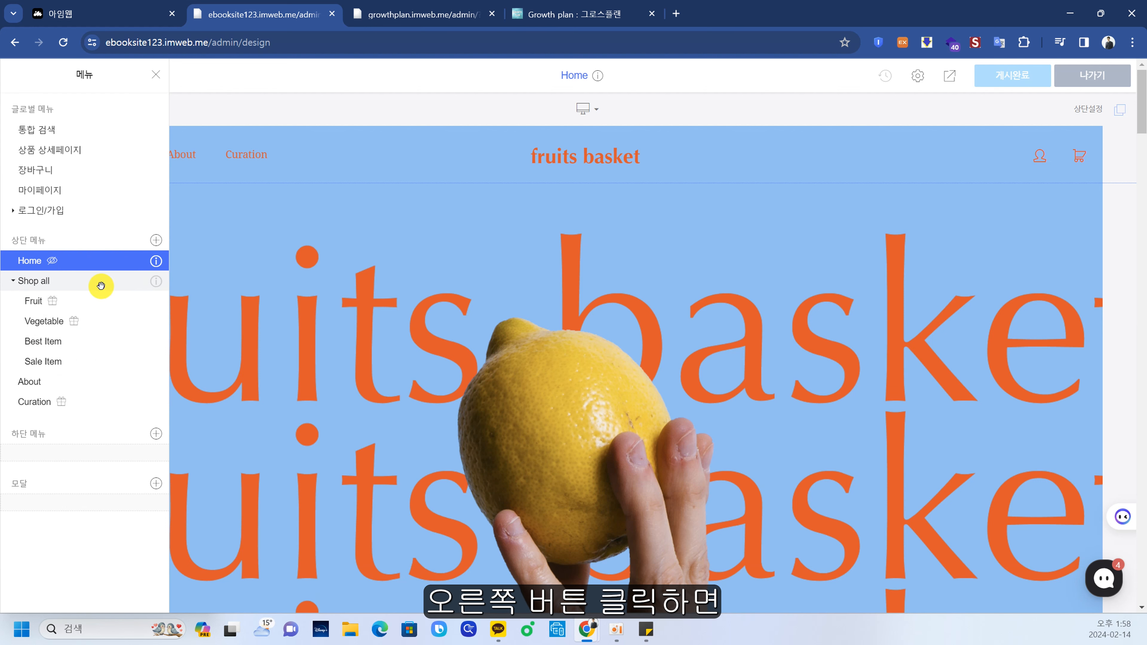
{"action": "right_click", "coordinate": [101, 285]}
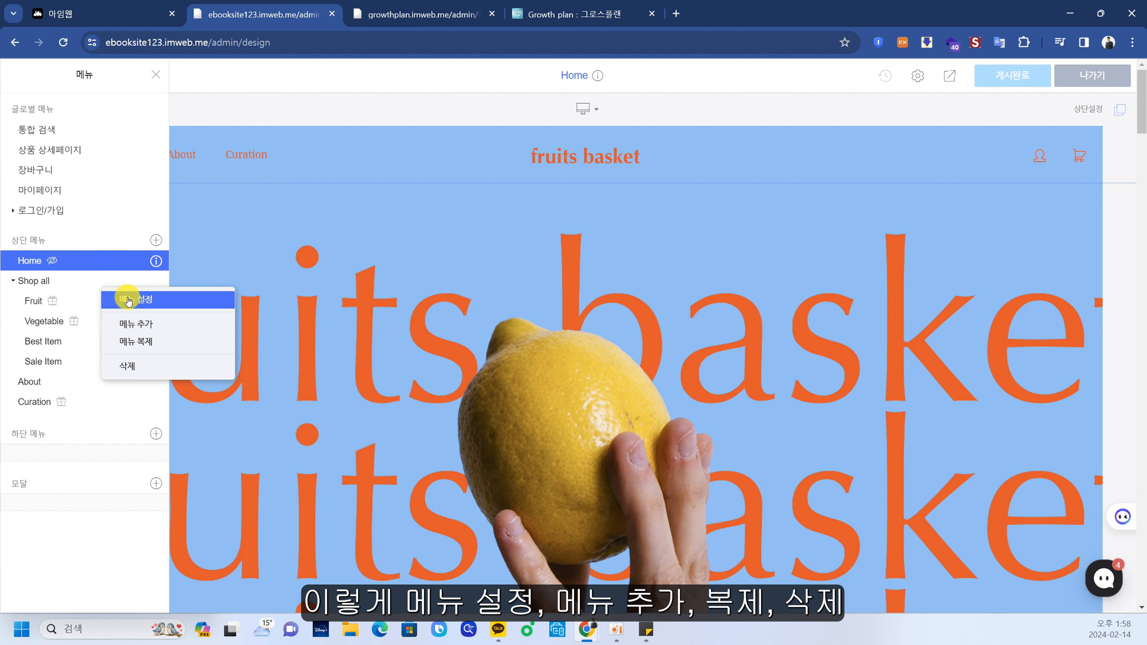
{"action": "left_click", "coordinate": [163, 367]}
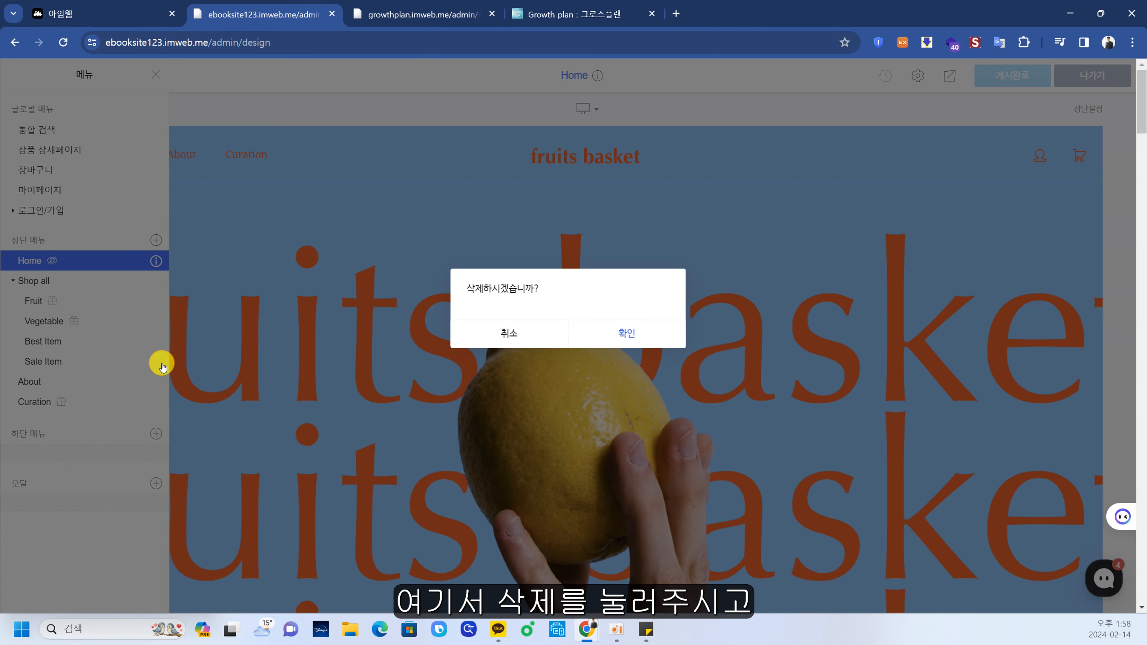
{"action": "left_click", "coordinate": [639, 332]}
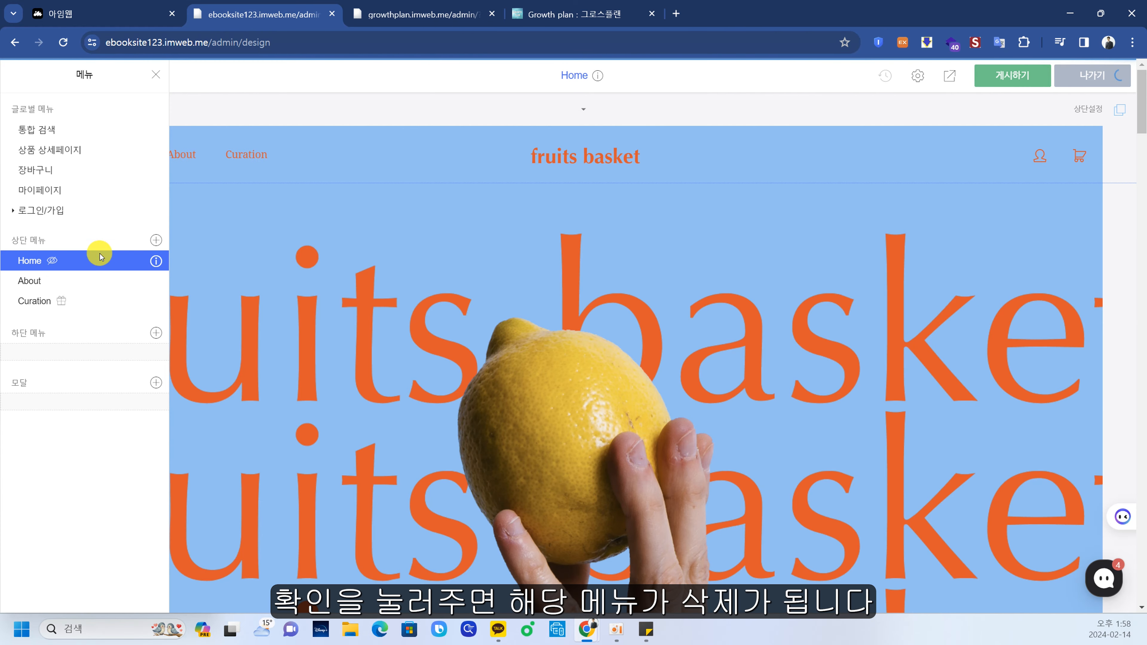
- Delete the About menu from the site's upper menu (상단 메뉴)
{"action": "right_click", "coordinate": [64, 283]}
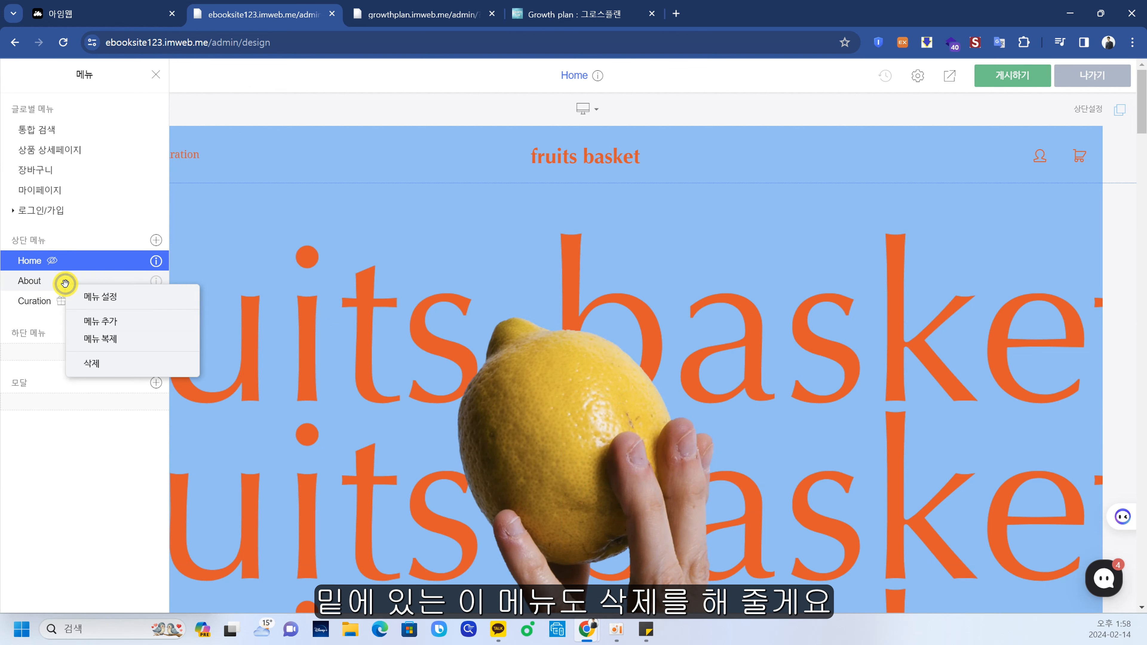
{"action": "left_click", "coordinate": [119, 369]}
{"action": "left_click", "coordinate": [636, 330]}
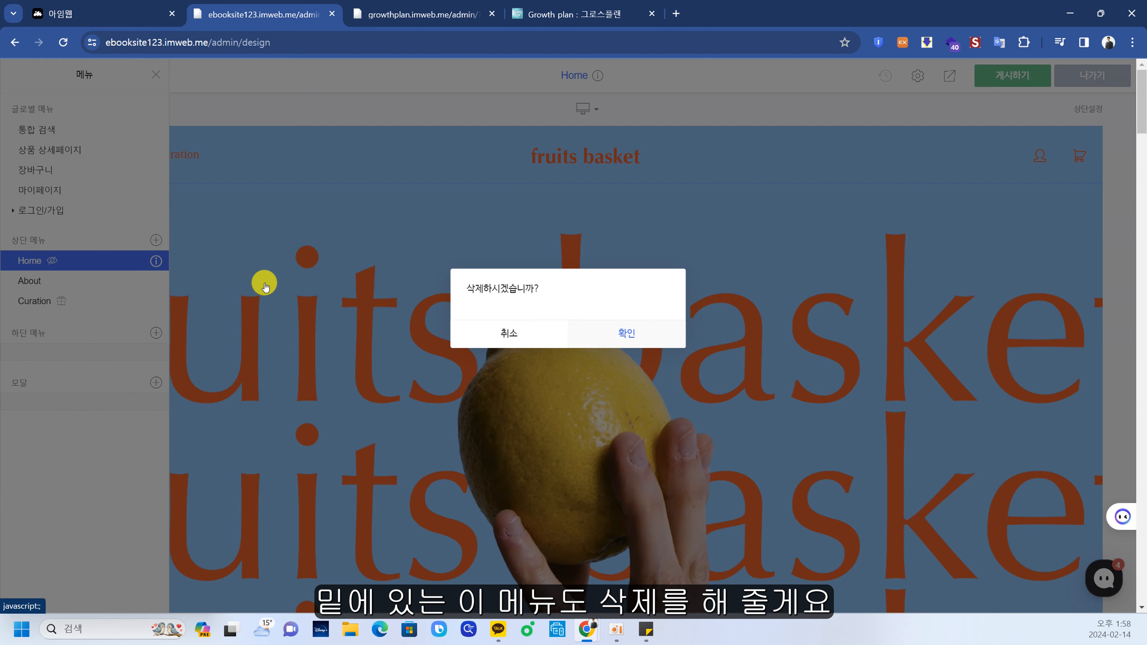
- Delete the Curation menu from the site's upper menu (상단 메뉴) and confirm the deletion
{"action": "right_click", "coordinate": [80, 282]}
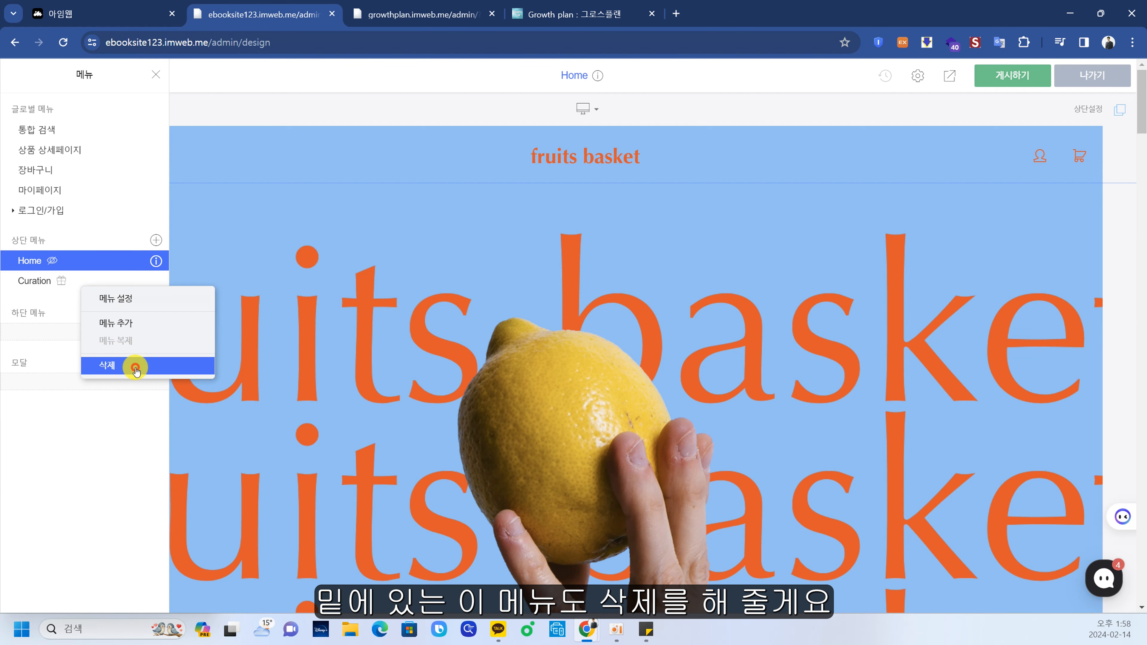
{"action": "left_click", "coordinate": [133, 367]}
{"action": "left_click", "coordinate": [631, 332]}
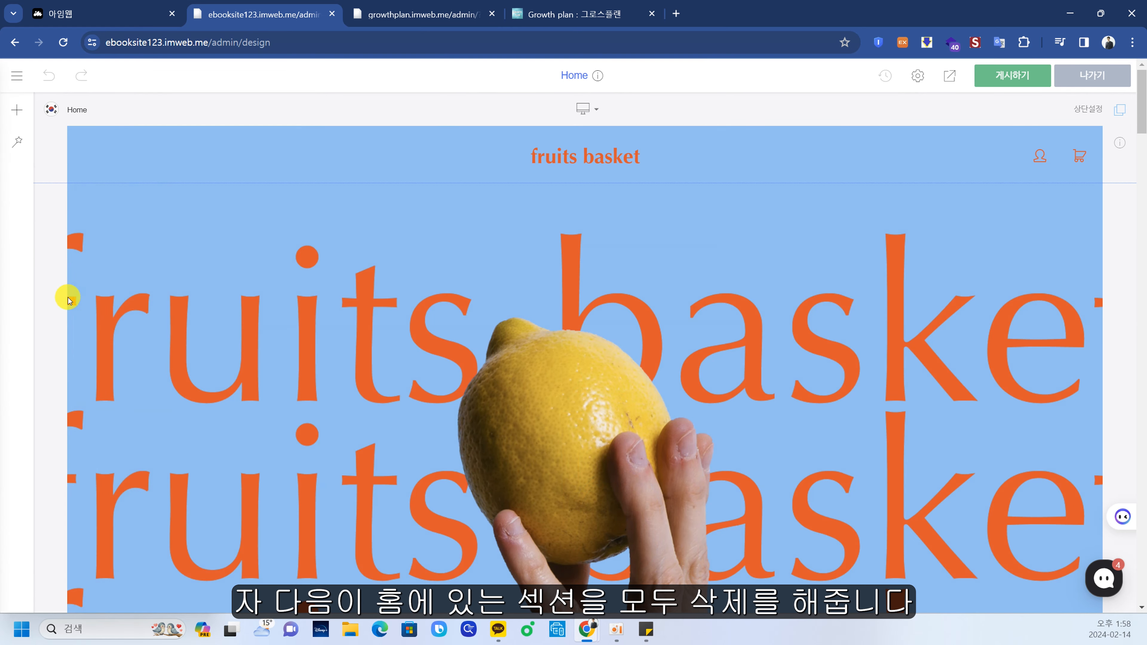
- Delete all the template sections from the Home page one by one, confirming each deletion, until its body is empty
{"action": "right_click", "coordinate": [52, 302]}
{"action": "left_click", "coordinate": [112, 468]}
{"action": "left_click", "coordinate": [627, 335]}
{"action": "right_click", "coordinate": [59, 318]}
{"action": "left_click", "coordinate": [117, 482]}
{"action": "left_click", "coordinate": [624, 333]}
{"action": "right_click", "coordinate": [58, 293]}
{"action": "left_click", "coordinate": [124, 458]}
{"action": "left_click", "coordinate": [626, 333]}
{"action": "right_click", "coordinate": [49, 297]}
{"action": "left_click", "coordinate": [99, 459]}
{"action": "left_click", "coordinate": [626, 333]}
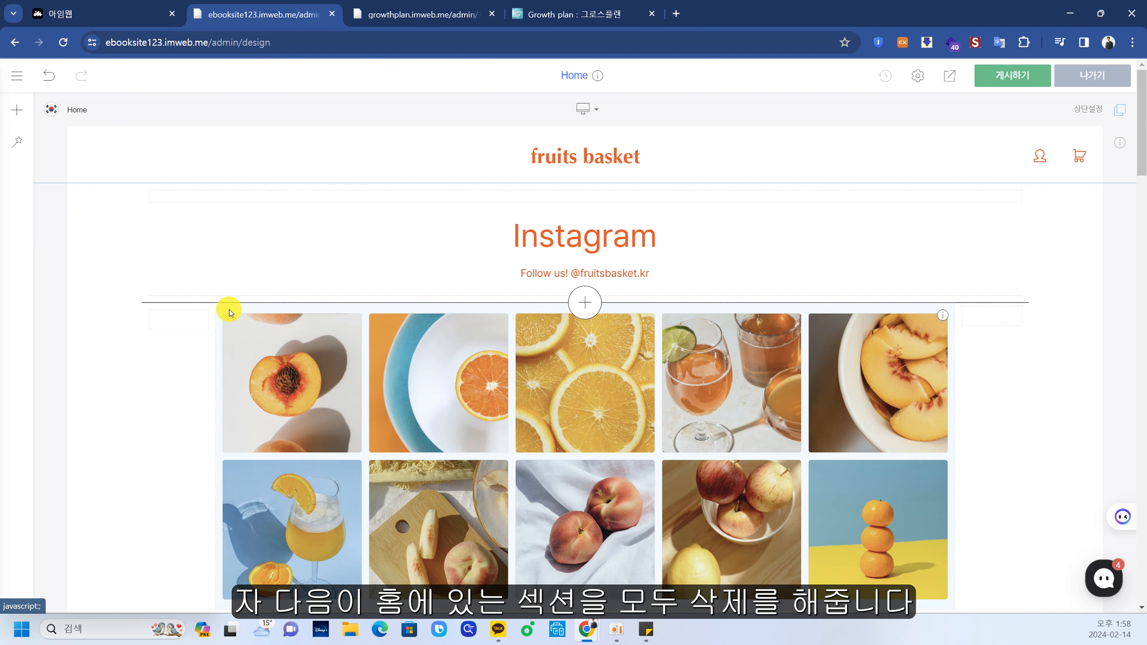
{"action": "right_click", "coordinate": [52, 299]}
{"action": "left_click", "coordinate": [104, 460]}
{"action": "left_click", "coordinate": [626, 334]}
{"action": "right_click", "coordinate": [99, 310]}
{"action": "left_click", "coordinate": [153, 468]}
{"action": "left_click", "coordinate": [626, 334]}
{"action": "right_click", "coordinate": [59, 281]}
{"action": "left_click", "coordinate": [113, 438]}
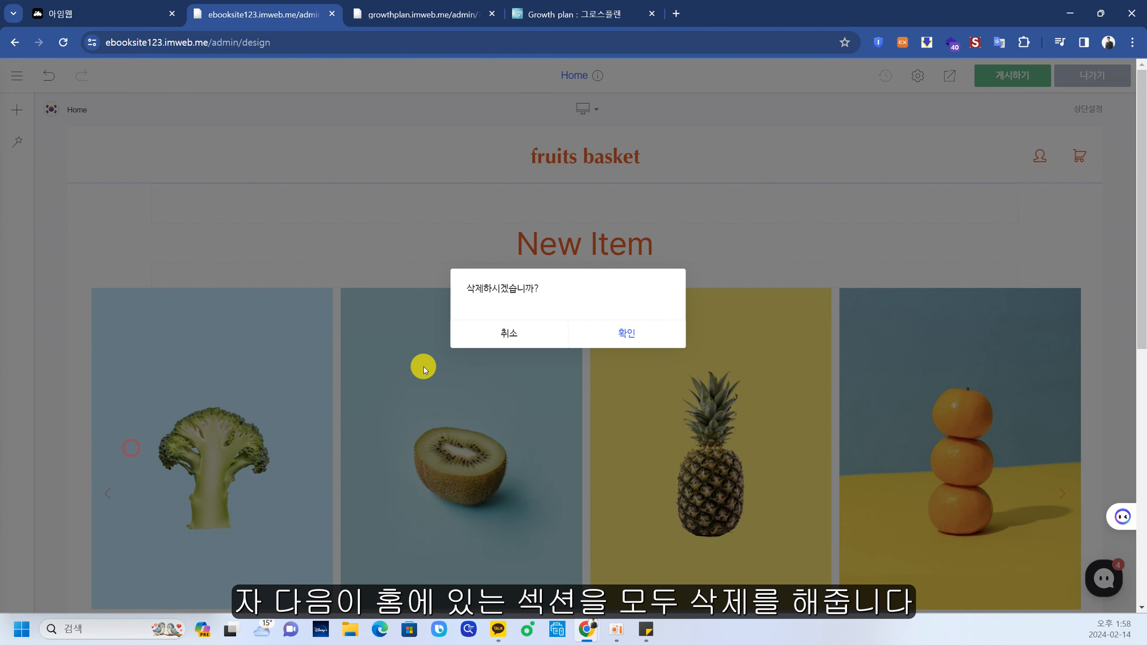
{"action": "left_click", "coordinate": [626, 334]}
{"action": "right_click", "coordinate": [53, 259]}
{"action": "left_click", "coordinate": [109, 418]}
{"action": "left_click", "coordinate": [648, 335]}
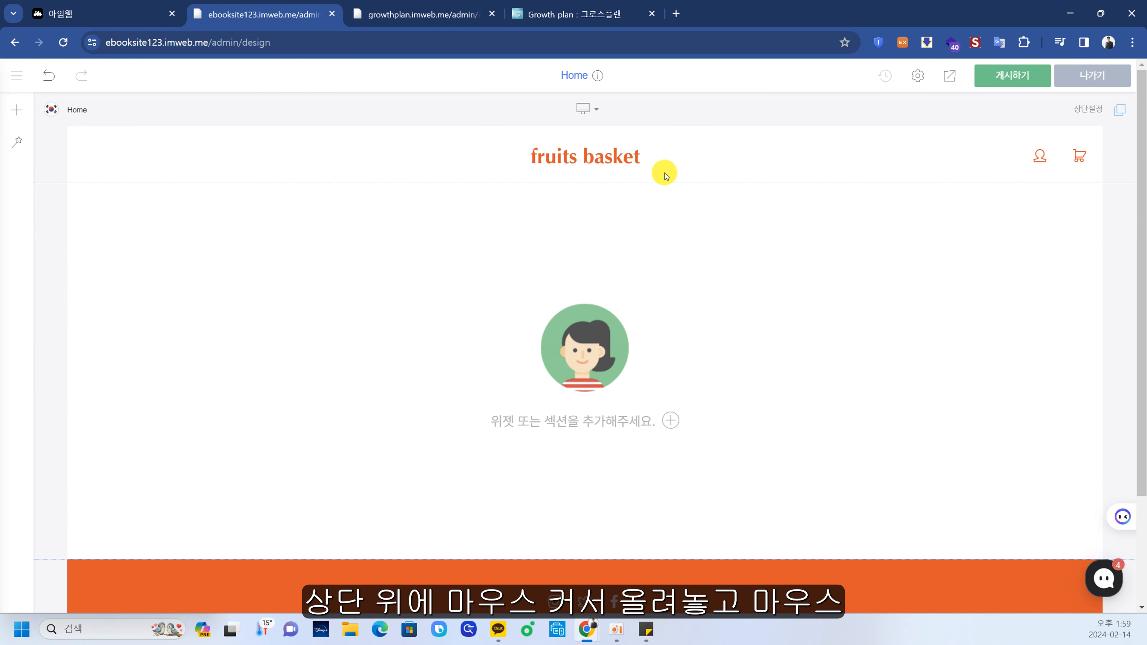
- Open the header settings from the Home page and switch to the default header (상단 기본)
{"action": "right_click", "coordinate": [669, 149]}
{"action": "left_click", "coordinate": [699, 166]}
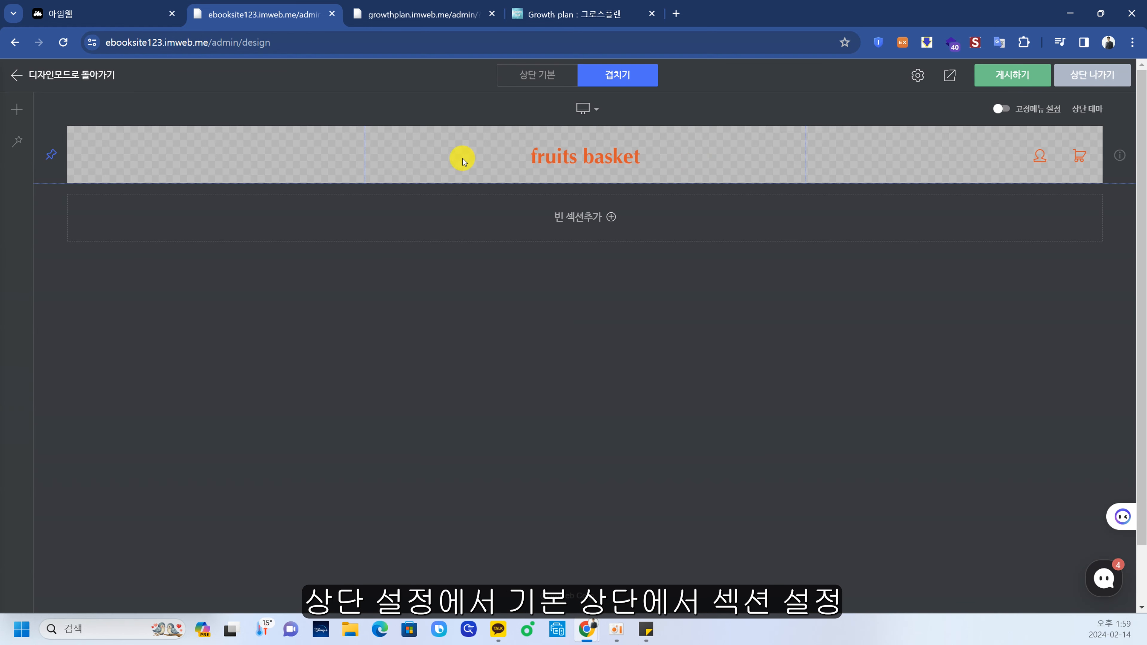
{"action": "left_click", "coordinate": [532, 75]}
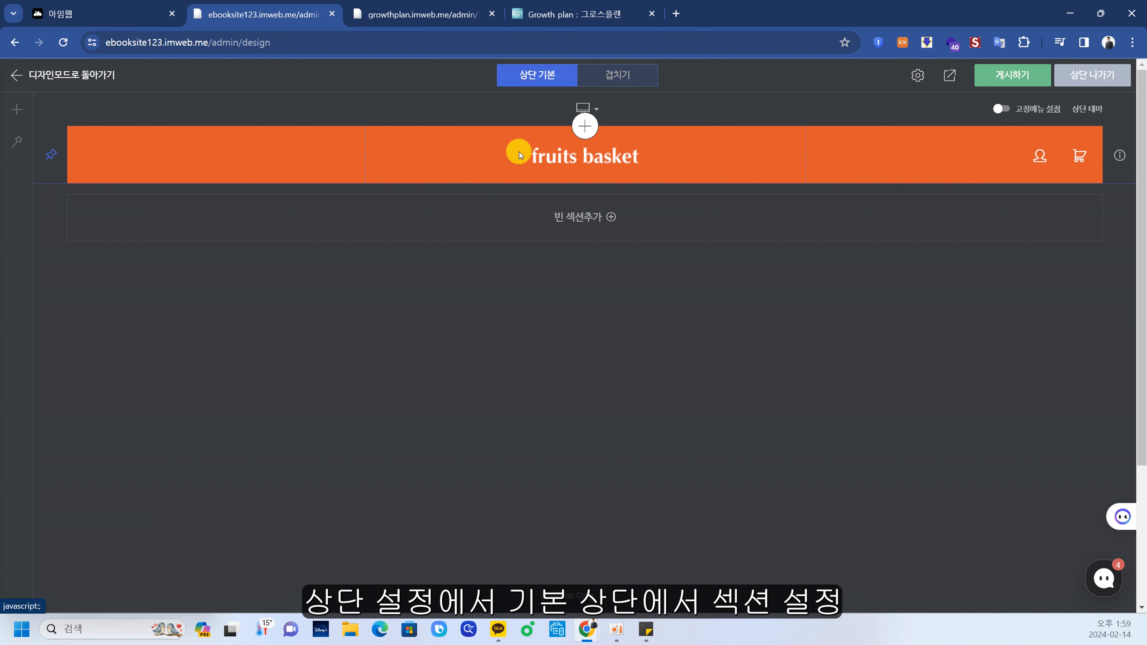
- Set the default header section's background color (배경색) to white, #fff, in its section settings (섹션 설정)
{"action": "right_click", "coordinate": [406, 153]}
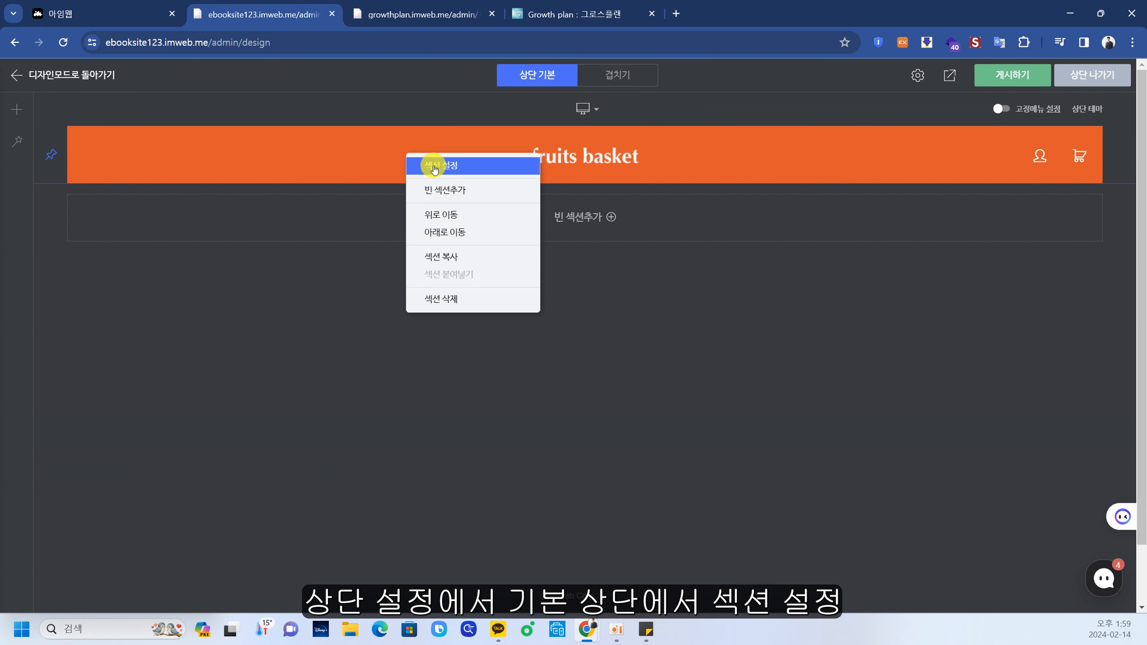
{"action": "left_click", "coordinate": [403, 125]}
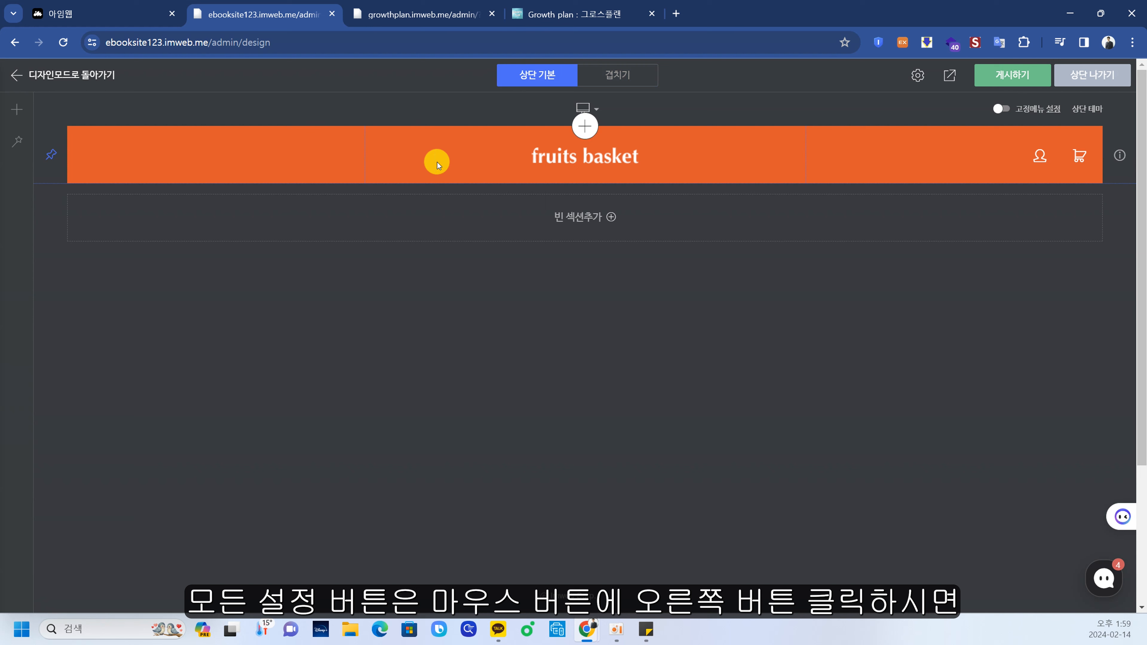
{"action": "right_click", "coordinate": [406, 151]}
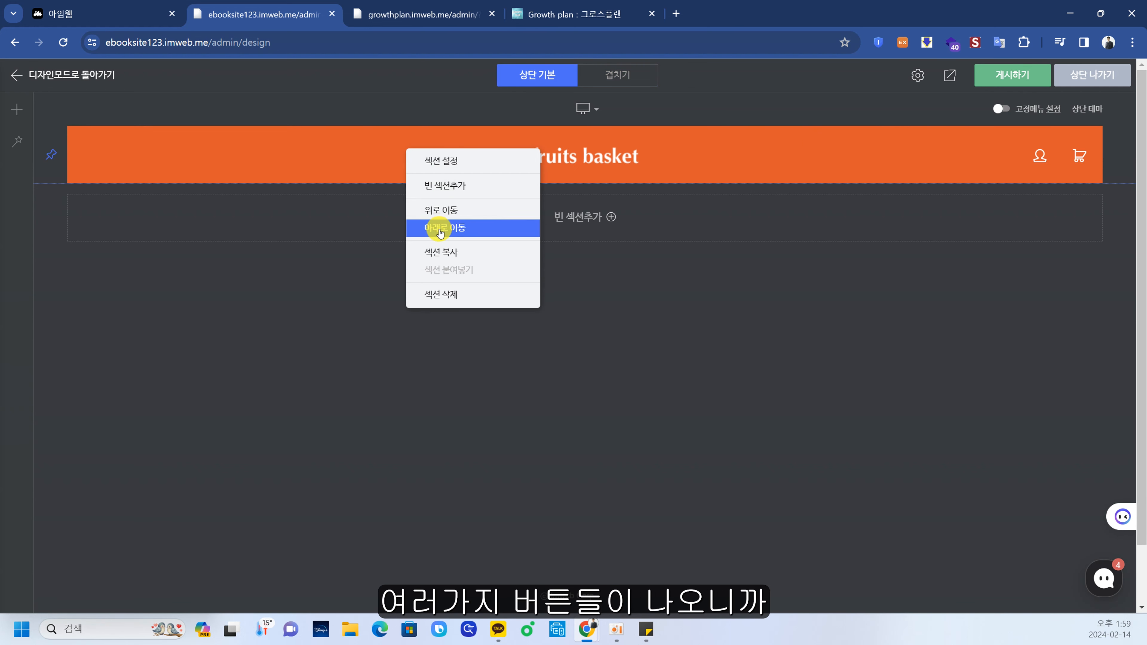
{"action": "left_click", "coordinate": [457, 164]}
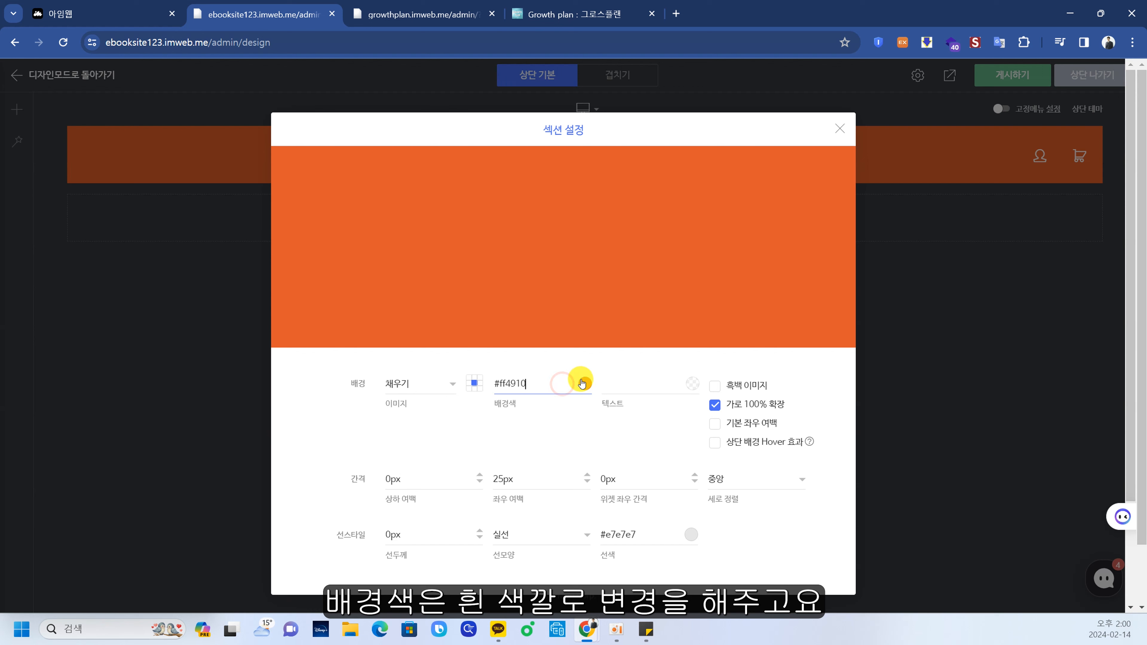
{"action": "left_click", "coordinate": [582, 384]}
{"action": "left_click_drag", "start_coordinate": [556, 259], "coordinate": [455, 133]}
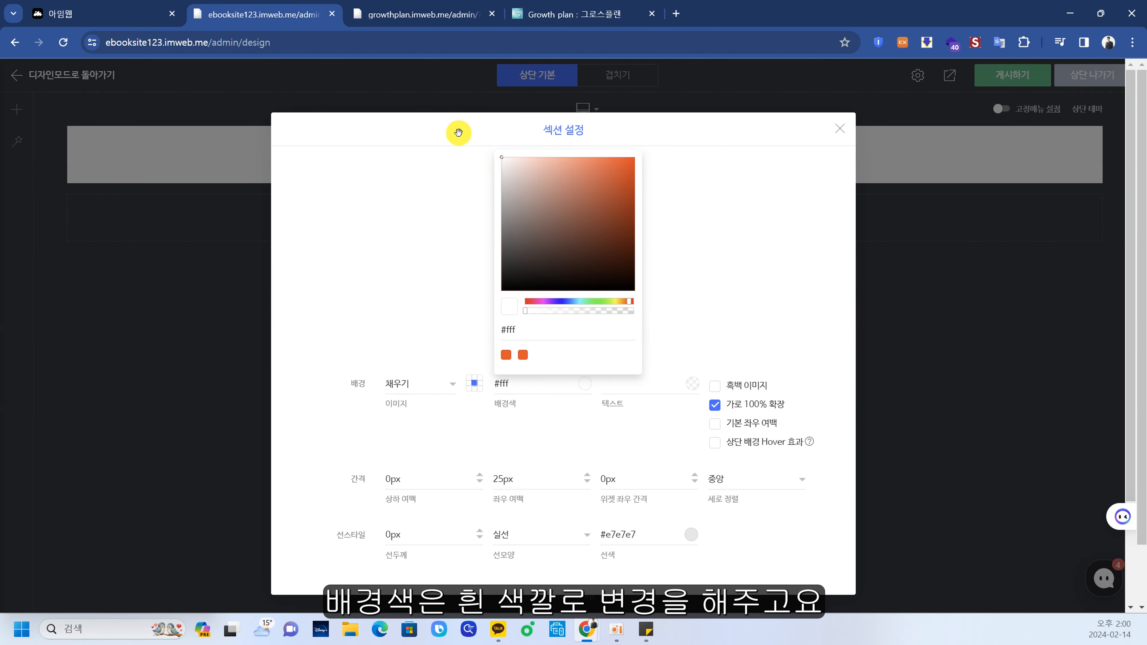
{"action": "left_click", "coordinate": [614, 441]}
{"action": "left_click", "coordinate": [617, 439]}
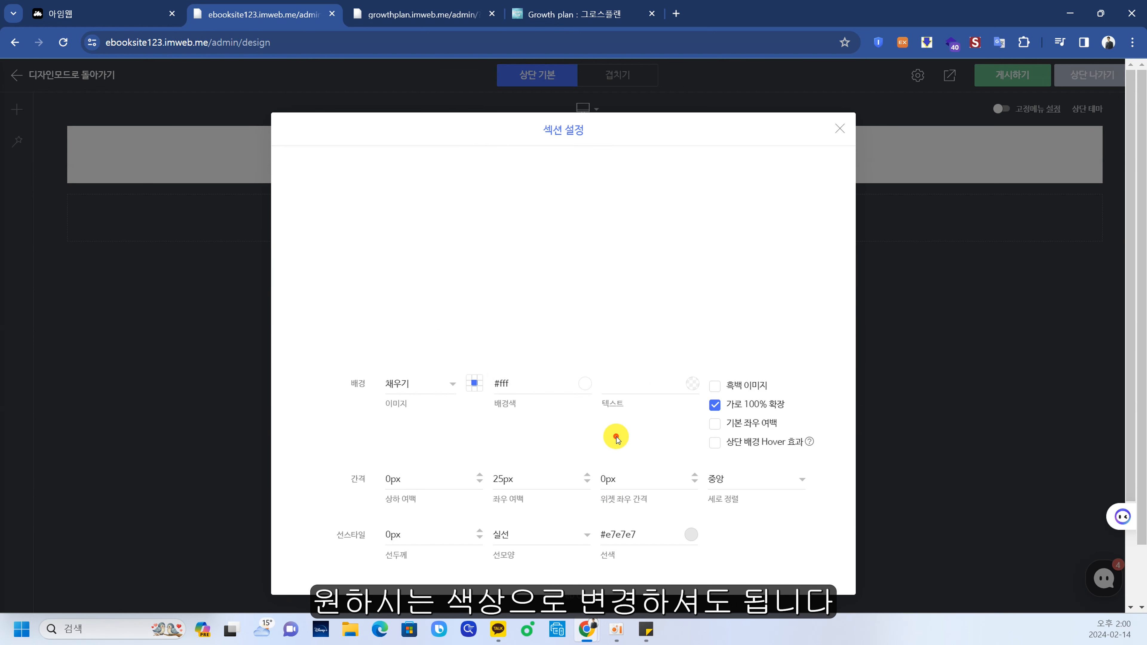
{"action": "left_click", "coordinate": [953, 276]}
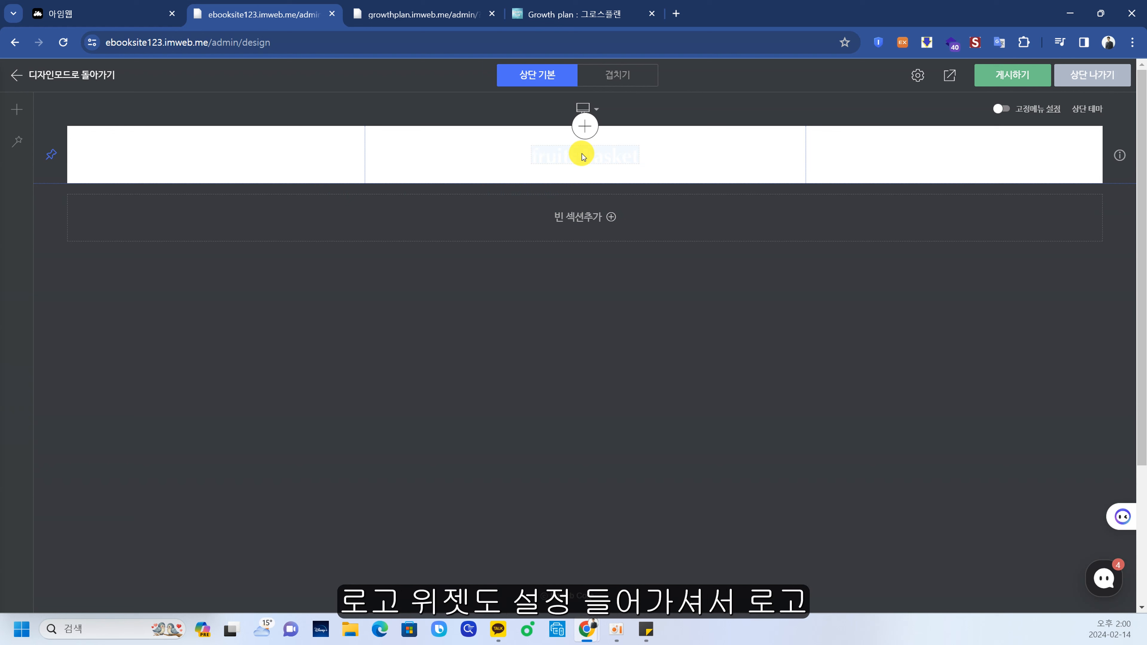
- Open the header logo's settings and delete both fruits basket images from the logo image manager (로고 이미지 관리)
{"action": "left_click", "coordinate": [582, 156]}
{"action": "left_click", "coordinate": [609, 167]}
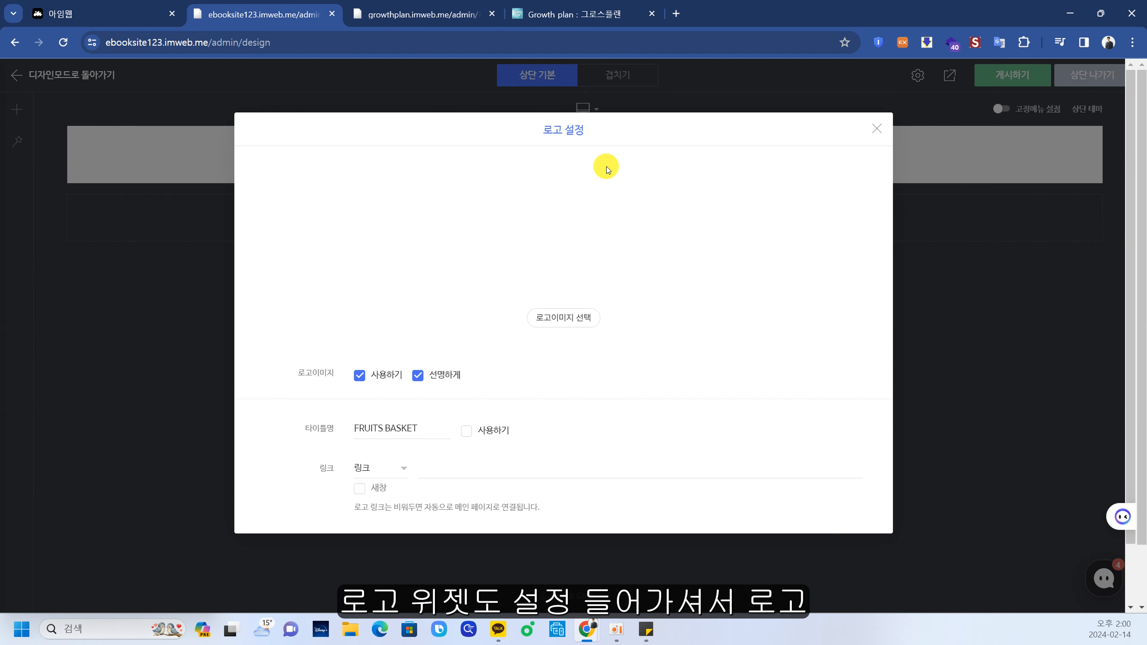
{"action": "left_click", "coordinate": [552, 319]}
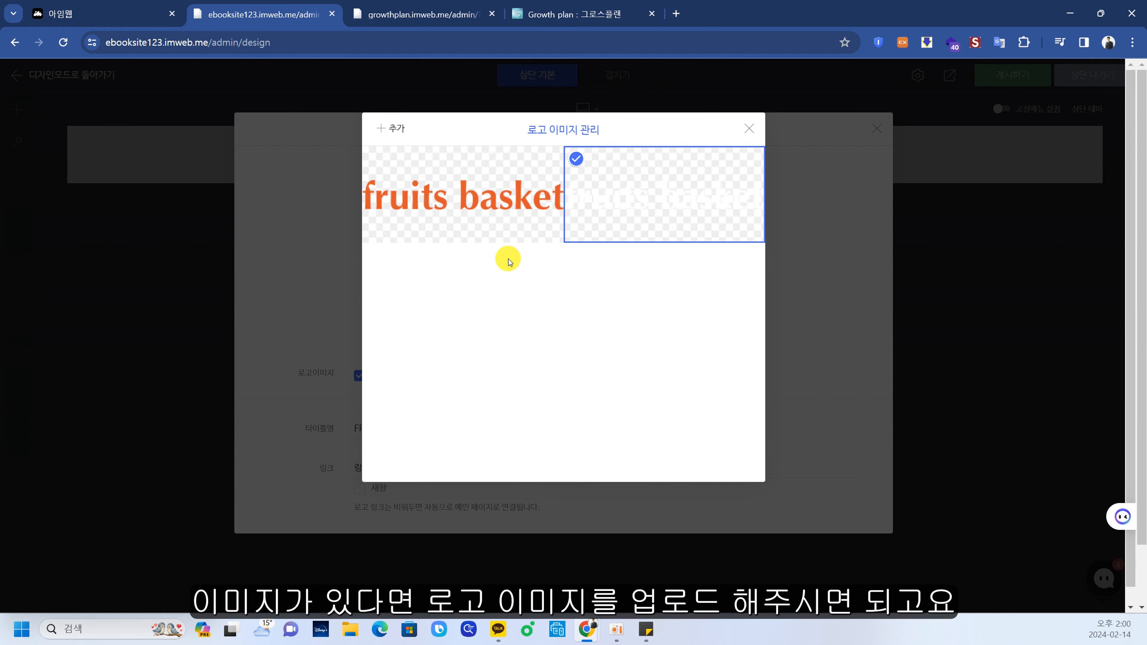
{"action": "left_click", "coordinate": [552, 156]}
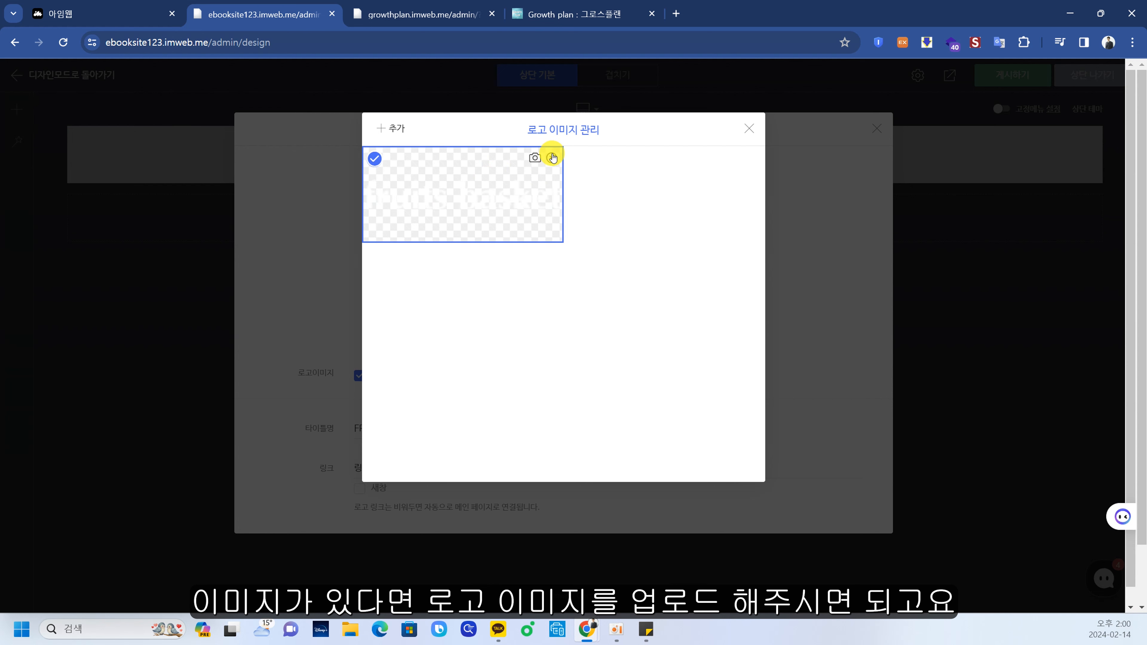
{"action": "left_click", "coordinate": [559, 156]}
{"action": "left_click", "coordinate": [745, 129]}
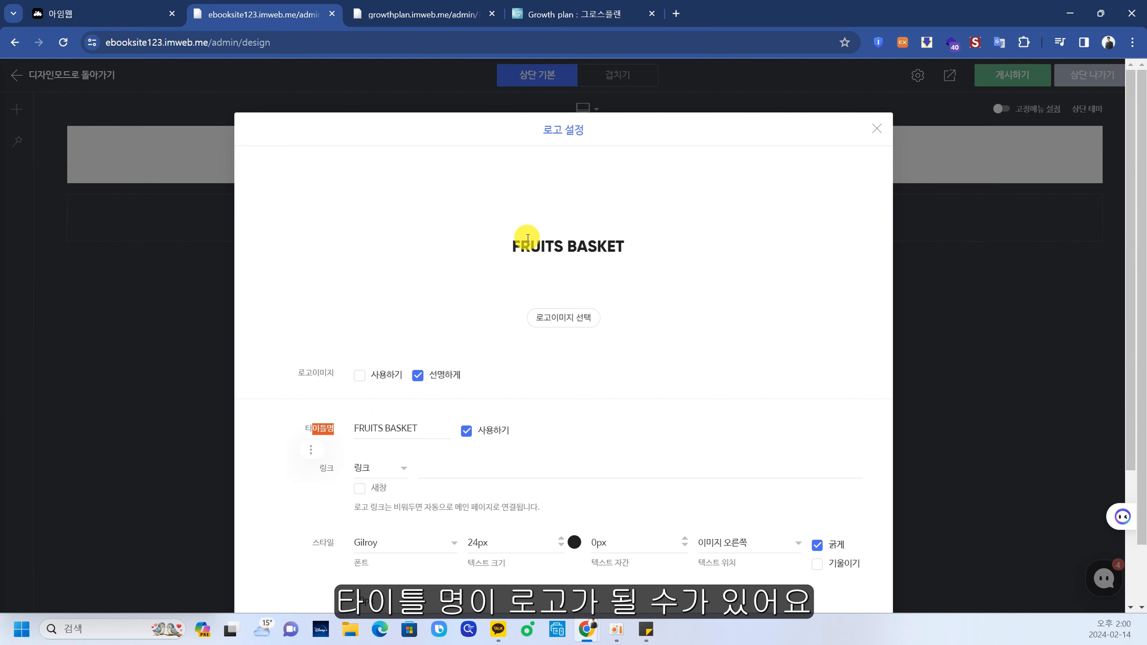
- Set the logo's title (타이틀명) to 전자책 강의 영상 and close the logo settings
{"action": "left_click_drag", "start_coordinate": [453, 422], "coordinate": [270, 442]}
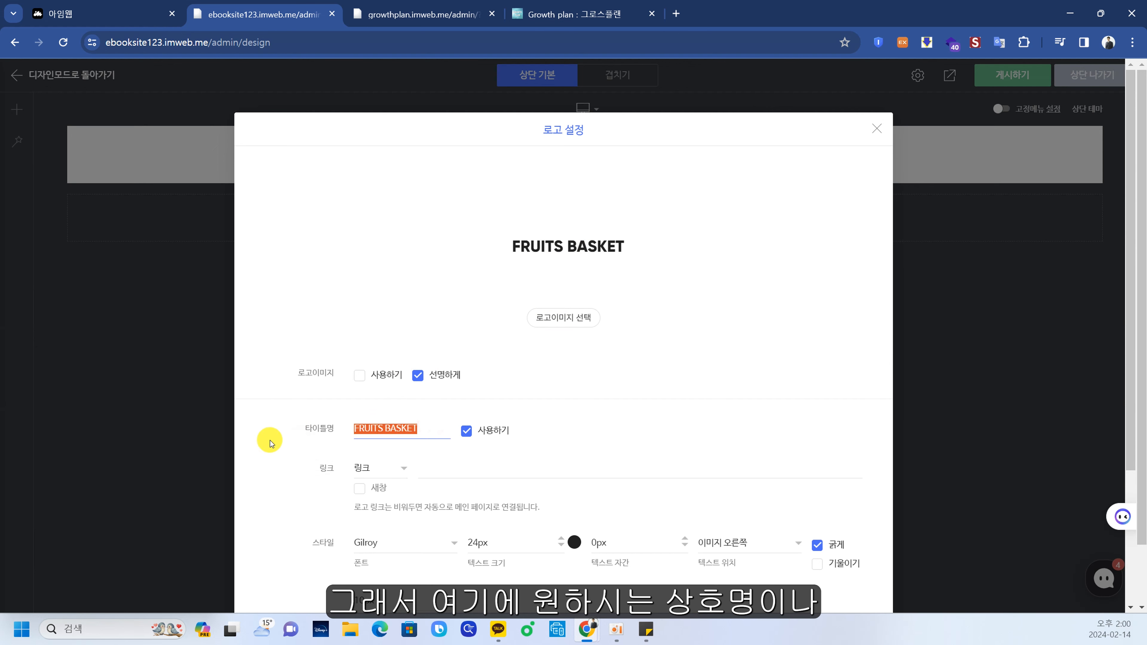
{"action": "type", "text": "전자"}
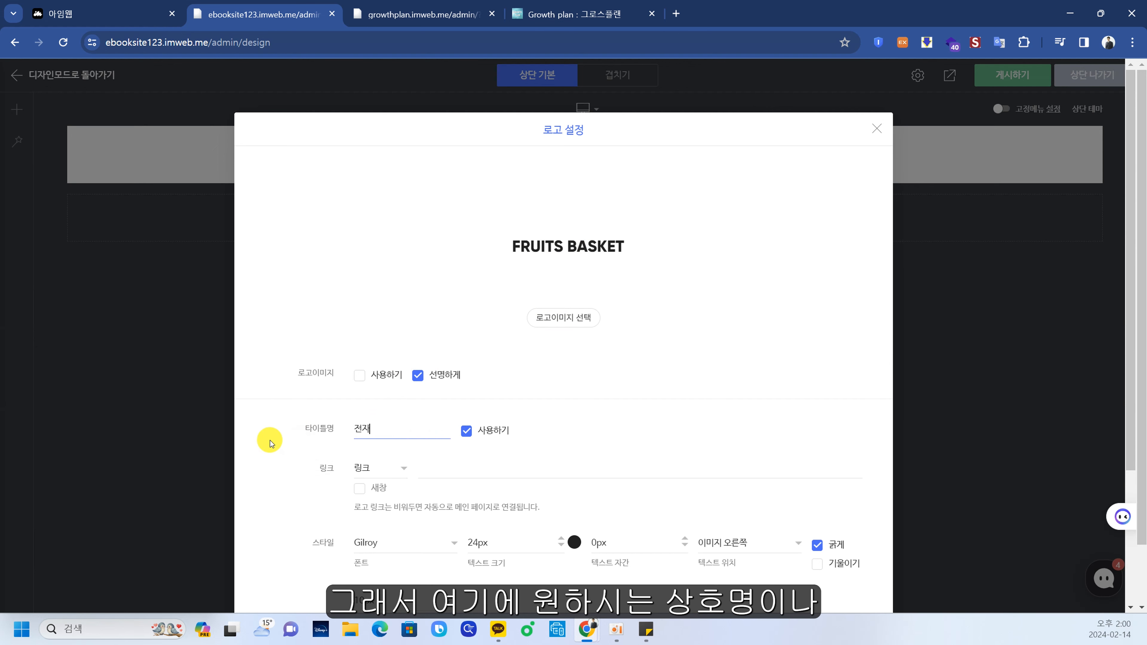
{"action": "type", "text": "책 강의 영상"}
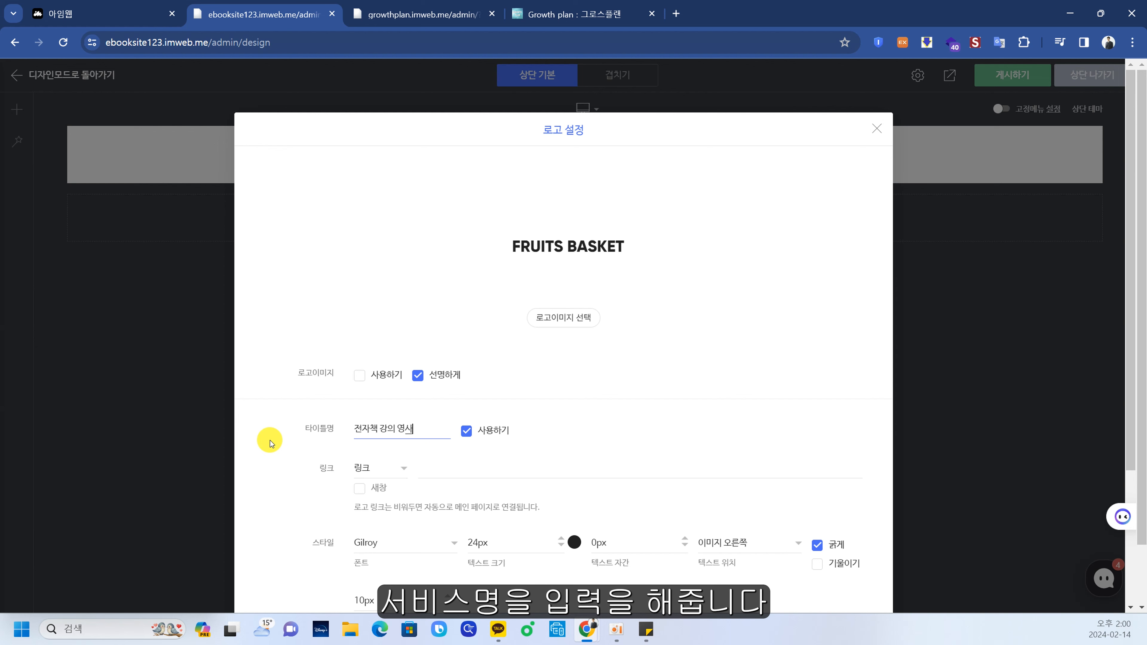
{"action": "left_click", "coordinate": [616, 421]}
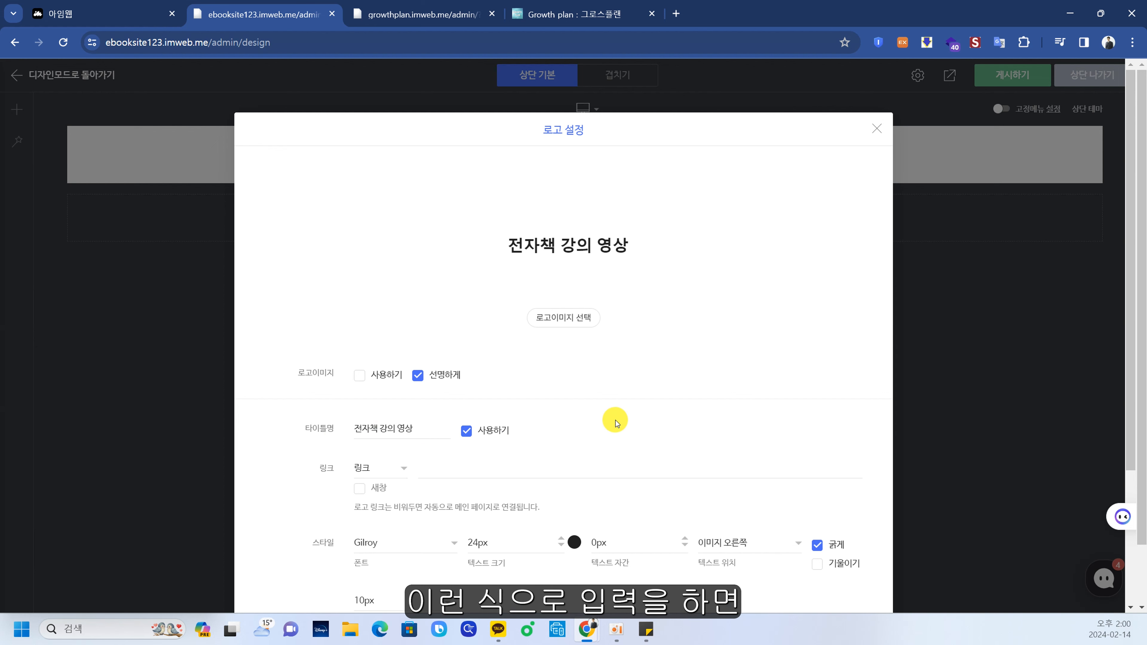
{"action": "left_click", "coordinate": [970, 215]}
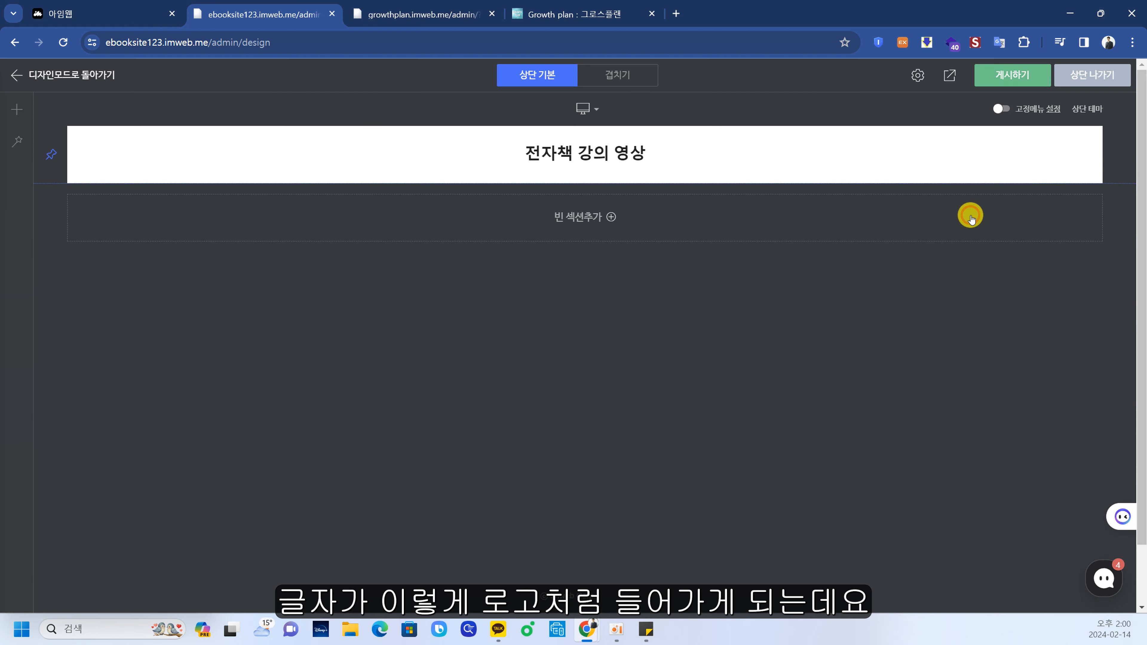
- Reopen the logo settings, try the 검은고딕 font for the title, and set the font to 레코체
{"action": "right_click", "coordinate": [626, 157]}
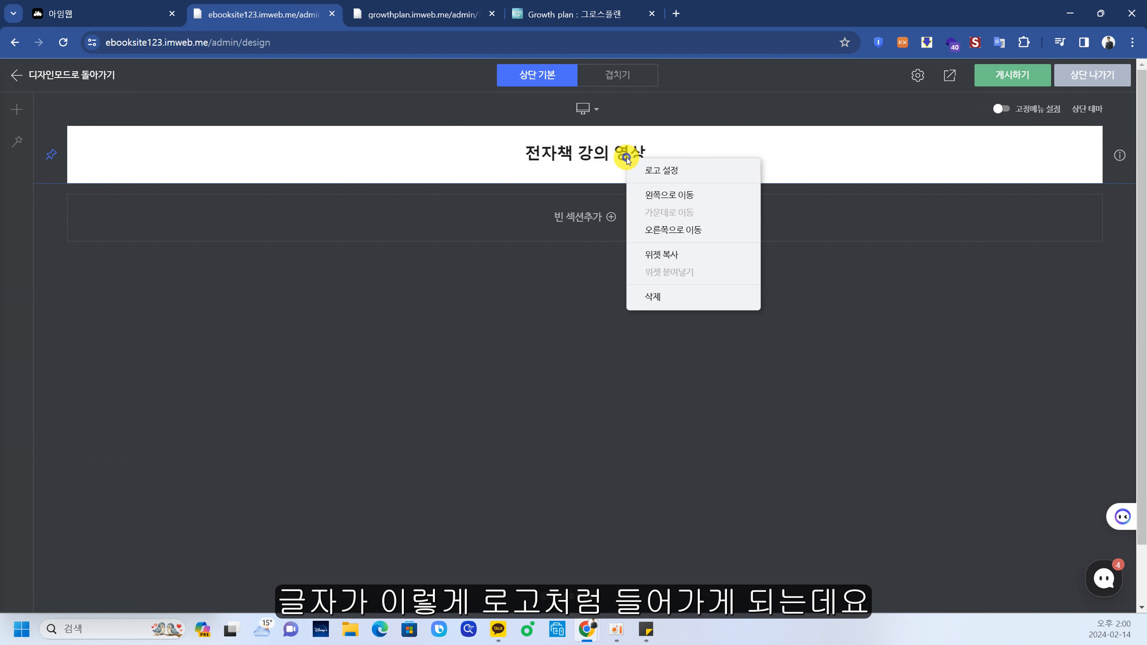
{"action": "left_click", "coordinate": [659, 172]}
{"action": "scroll", "coordinate": [394, 347], "scroll_direction": "down", "scroll_amount": 4}
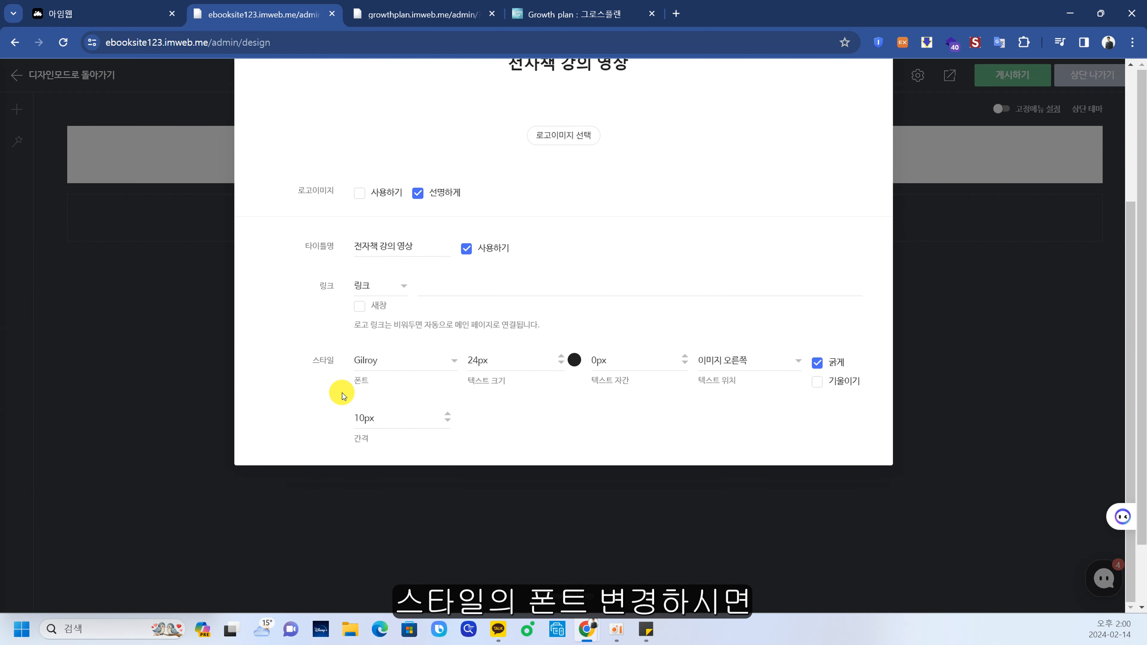
{"action": "left_click", "coordinate": [381, 364]}
{"action": "left_click", "coordinate": [390, 412]}
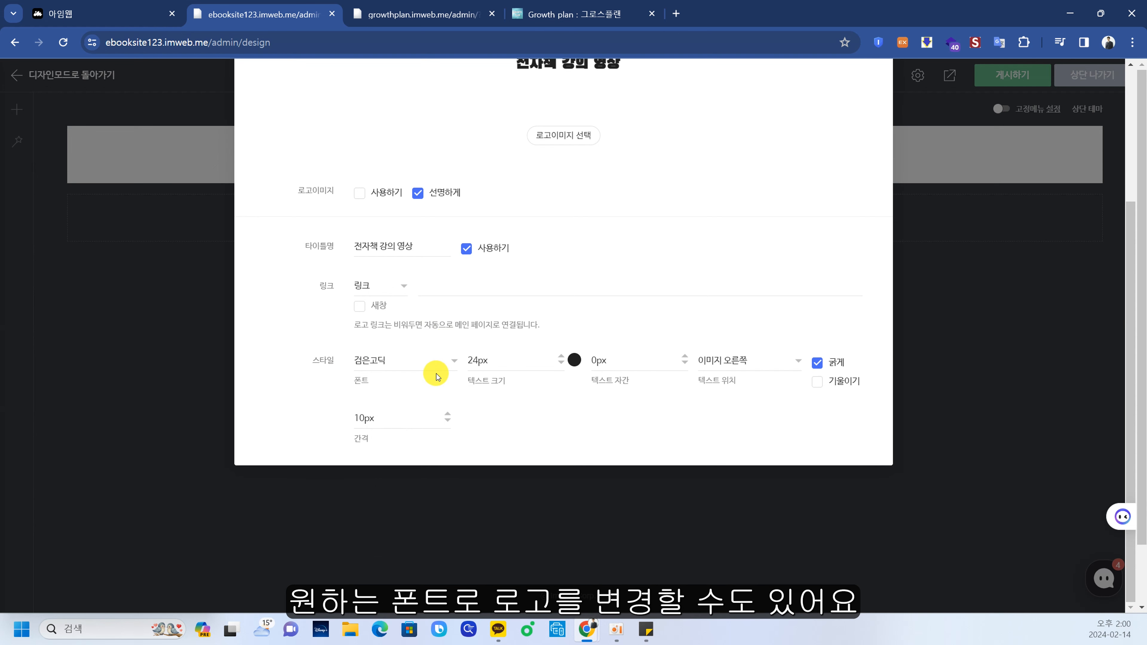
{"action": "left_click", "coordinate": [435, 365]}
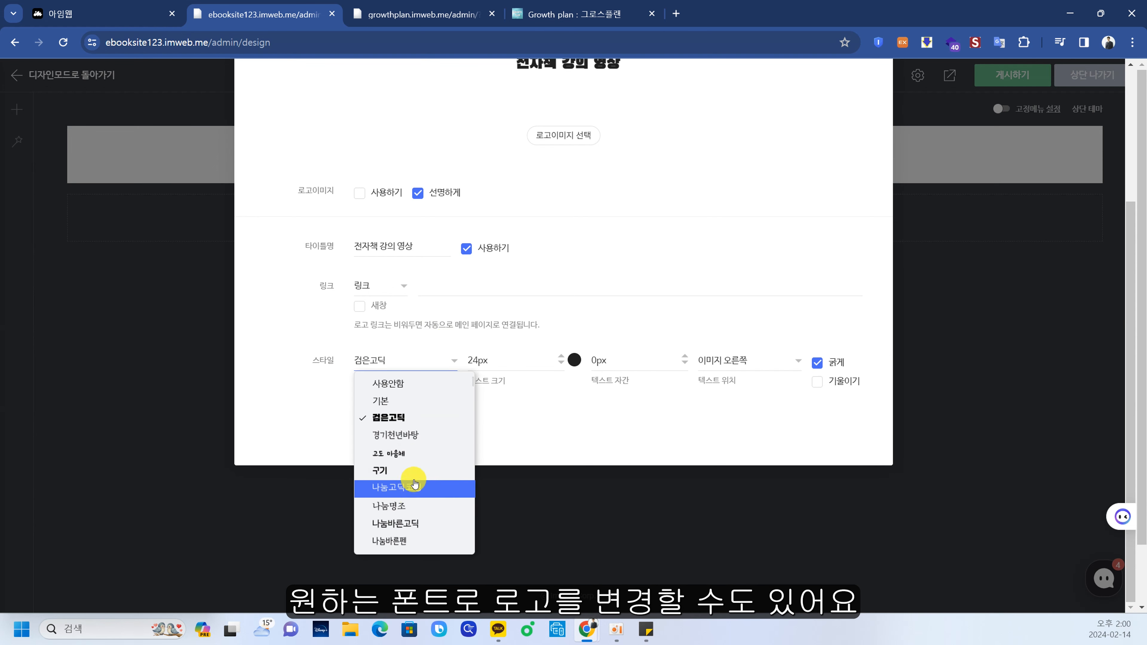
{"action": "scroll", "coordinate": [414, 484], "scroll_direction": "down", "scroll_amount": 6}
{"action": "left_click", "coordinate": [394, 493]}
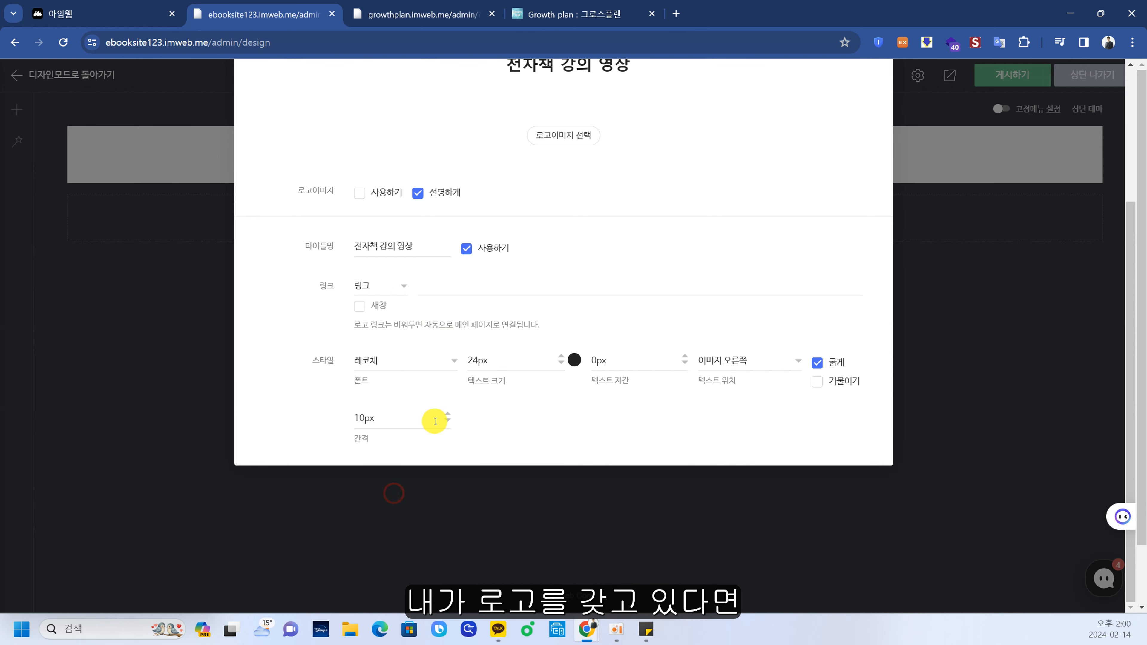
- Look at the option for adding a logo image in the logo image manager, and close the logo settings
{"action": "scroll", "coordinate": [556, 336], "scroll_direction": "up", "scroll_amount": 3}
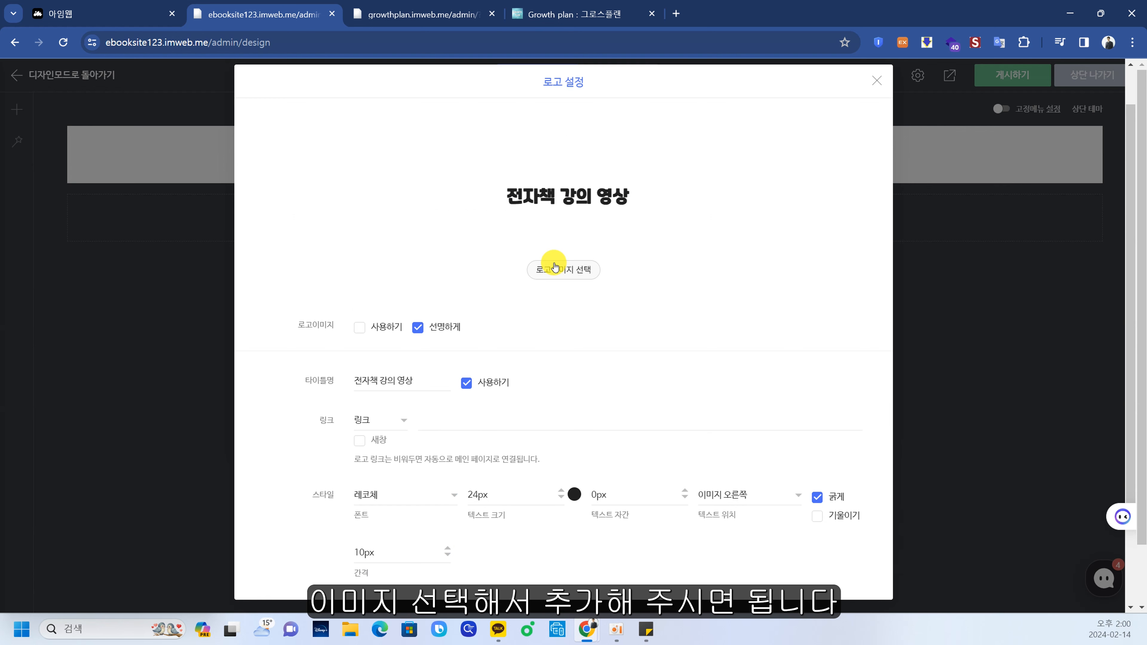
{"action": "left_click", "coordinate": [562, 270]}
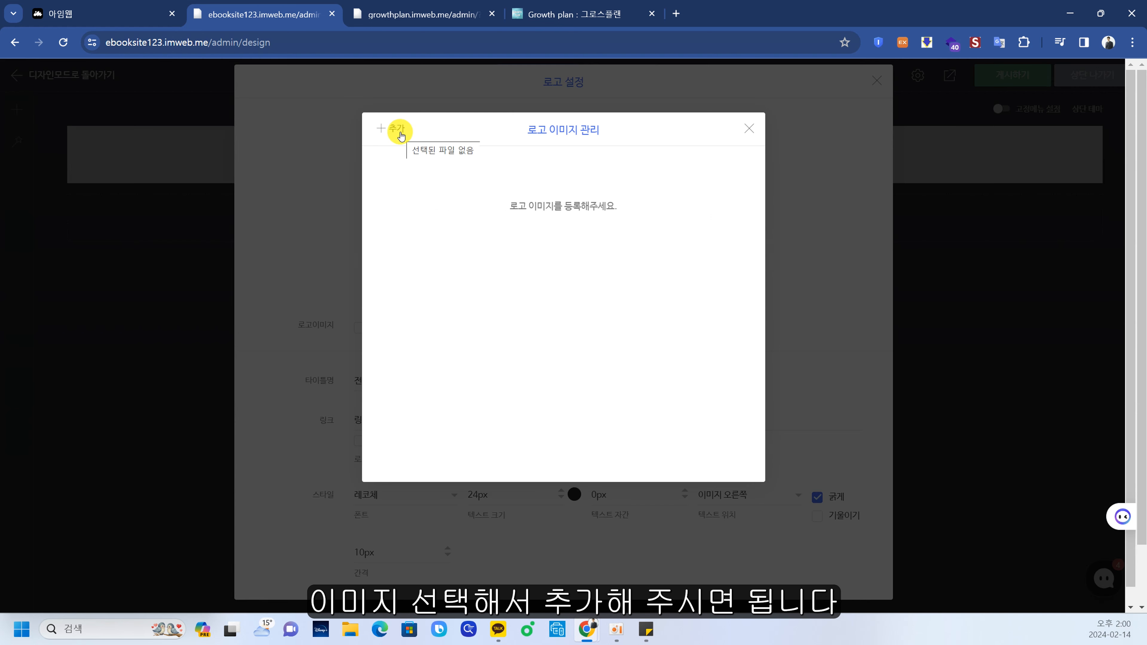
{"action": "left_click", "coordinate": [752, 128]}
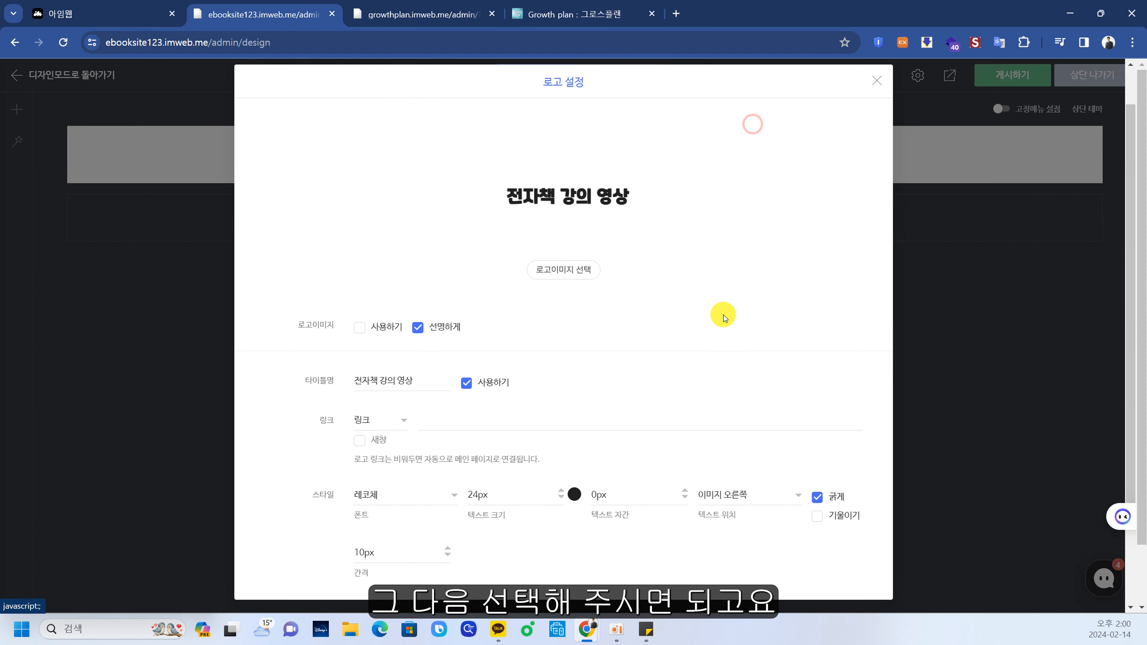
{"action": "left_click", "coordinate": [998, 284]}
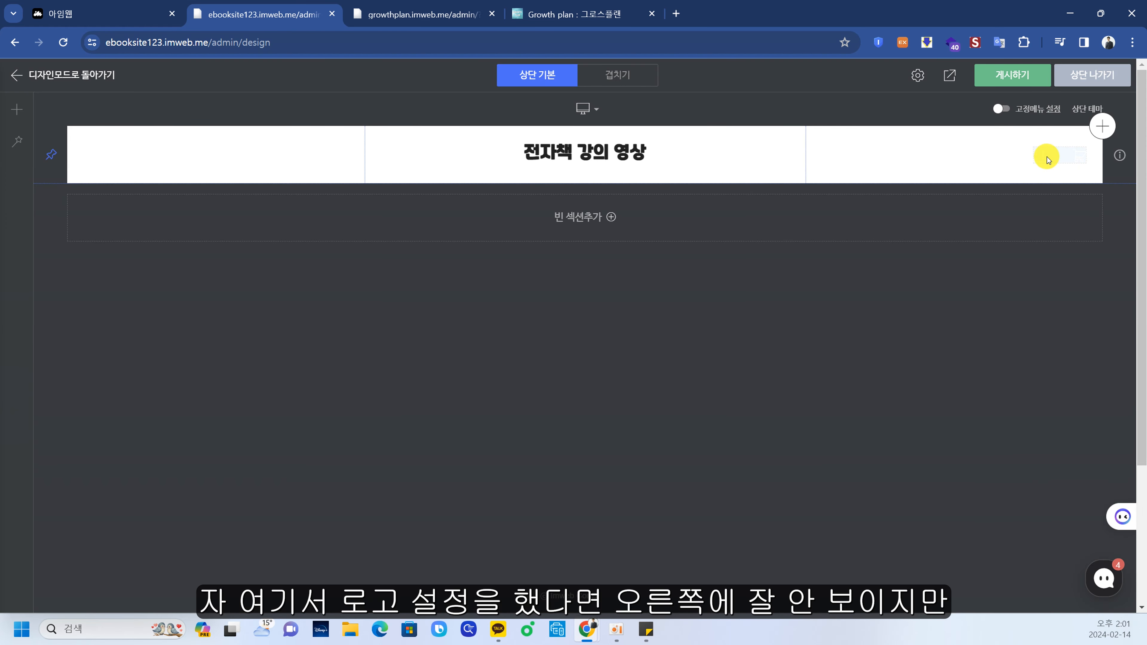
- Open the settings of the header's login and cart widget and set the default text color (기본 텍스트) to black, #000
{"action": "right_click", "coordinate": [1065, 161]}
{"action": "left_click", "coordinate": [1032, 171]}
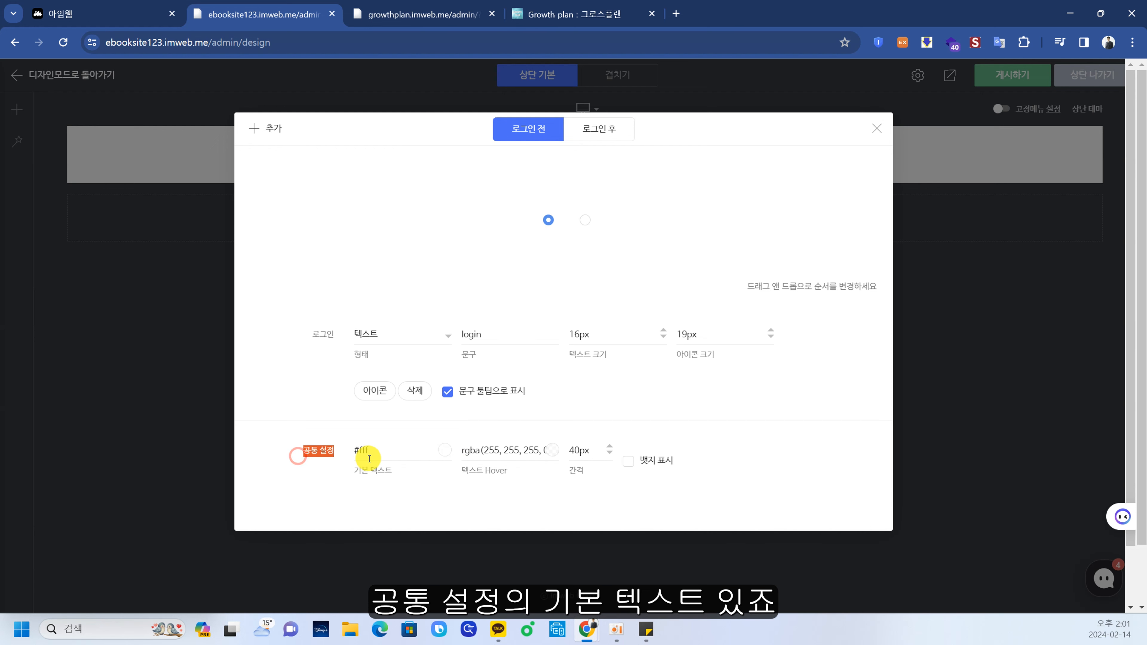
{"action": "left_click", "coordinate": [442, 451]}
{"action": "left_click_drag", "start_coordinate": [378, 297], "coordinate": [368, 409]}
{"action": "left_click", "coordinate": [574, 396]}
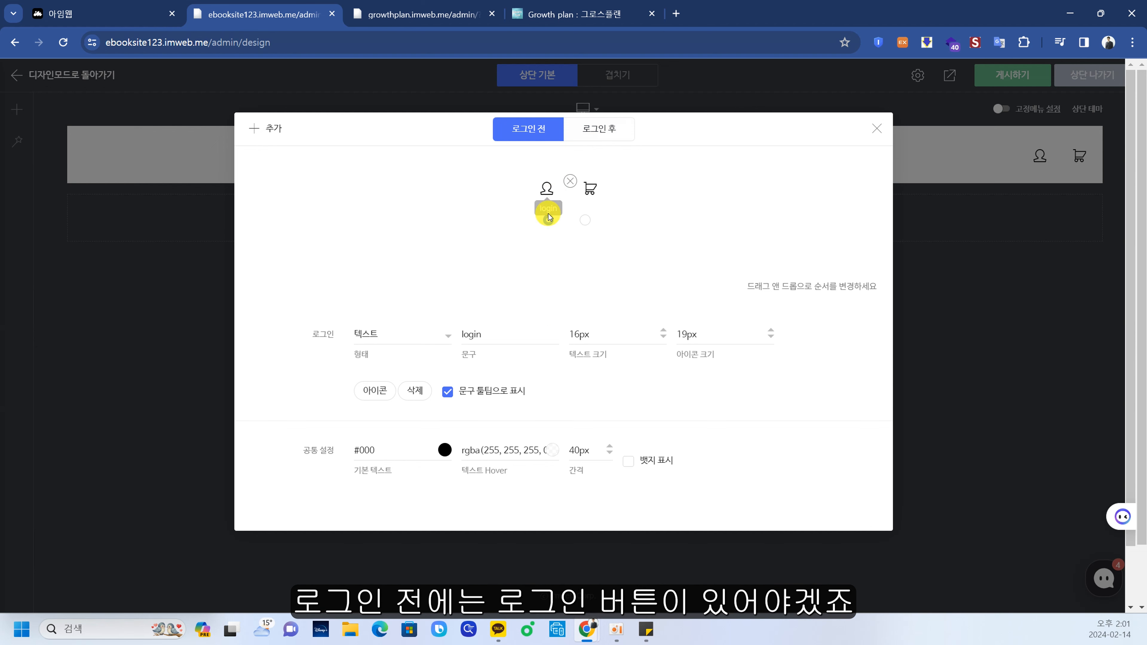
- Select the login item's label text (문구) in the pre-login widget settings for editing
{"action": "double_click", "coordinate": [509, 333]}
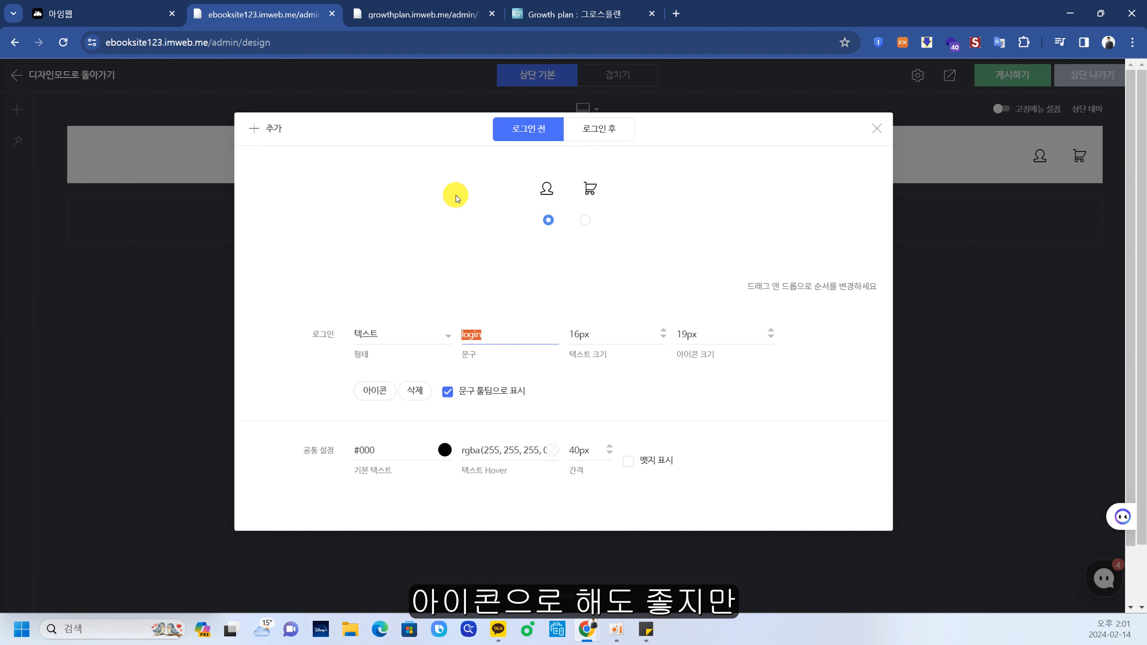
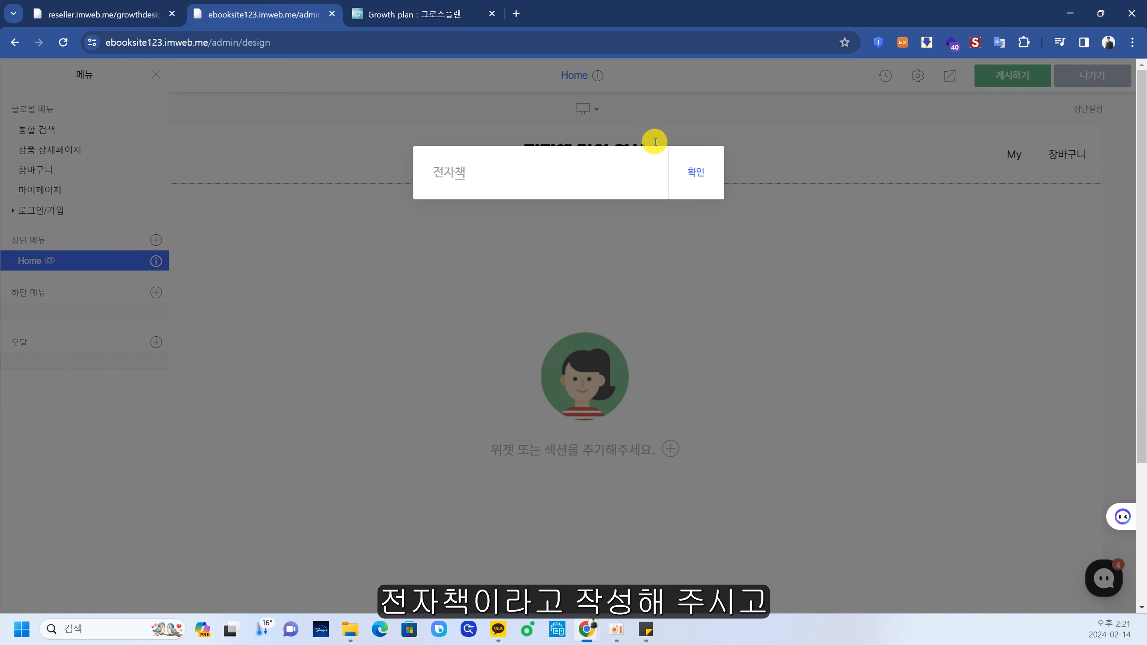
- Add a top menu named 전자책 and nest it as a submenu under Home
{"action": "left_click", "coordinate": [701, 171]}
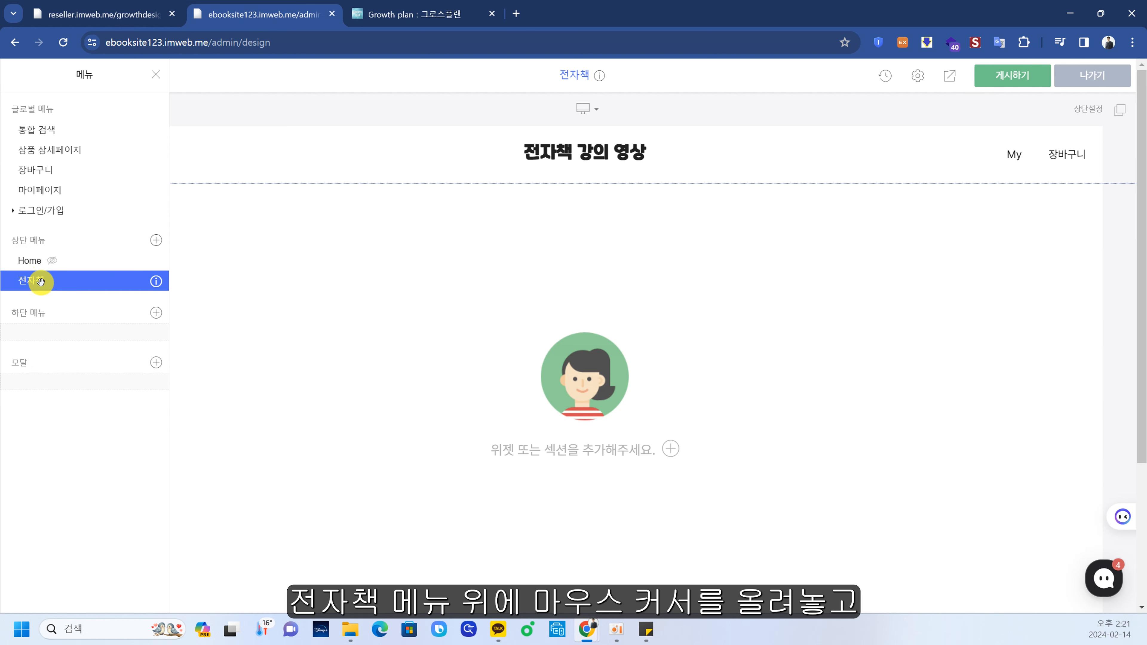
{"action": "mouse_move", "coordinate": [41, 282]}
{"action": "left_mouse_down"}
{"action": "mouse_move", "coordinate": [50, 262]}
{"action": "mouse_move", "coordinate": [25, 258]}
{"action": "mouse_move", "coordinate": [25, 273]}
{"action": "left_mouse_up"}
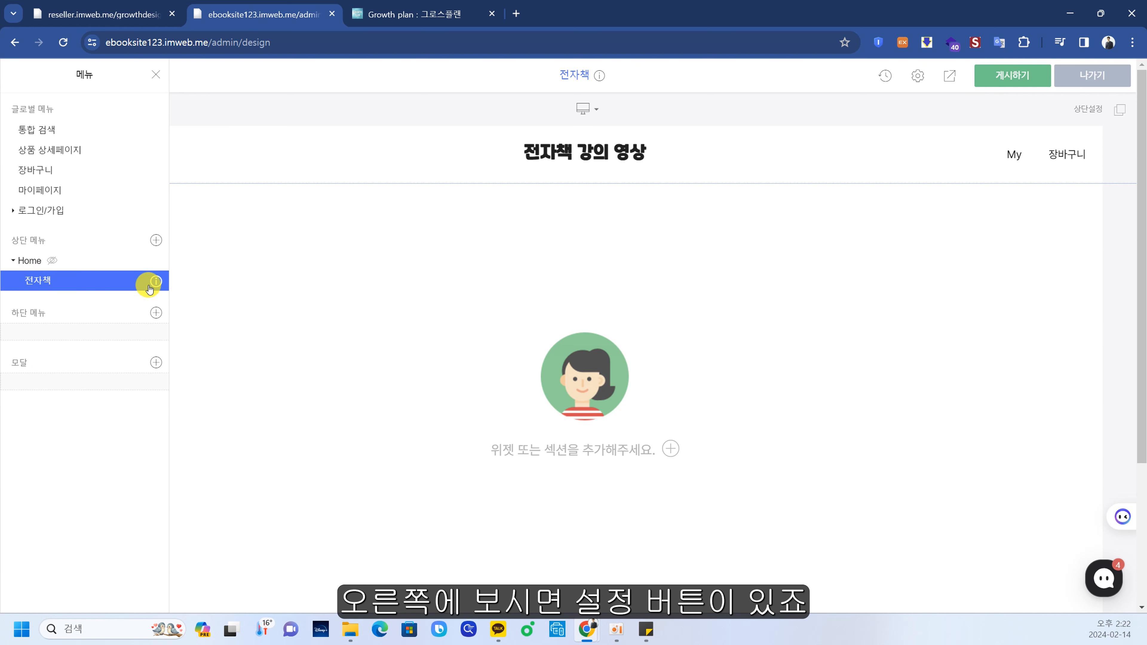
{"action": "left_click", "coordinate": [158, 282]}
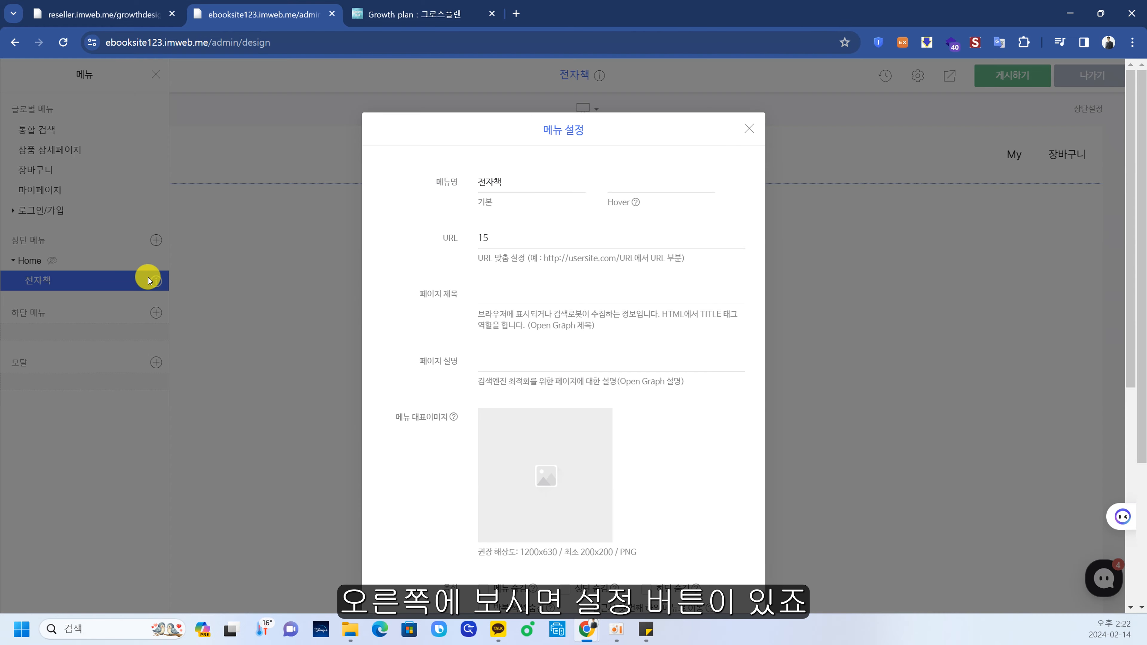
{"action": "scroll", "coordinate": [597, 282], "scroll_direction": "down", "scroll_amount": 5}
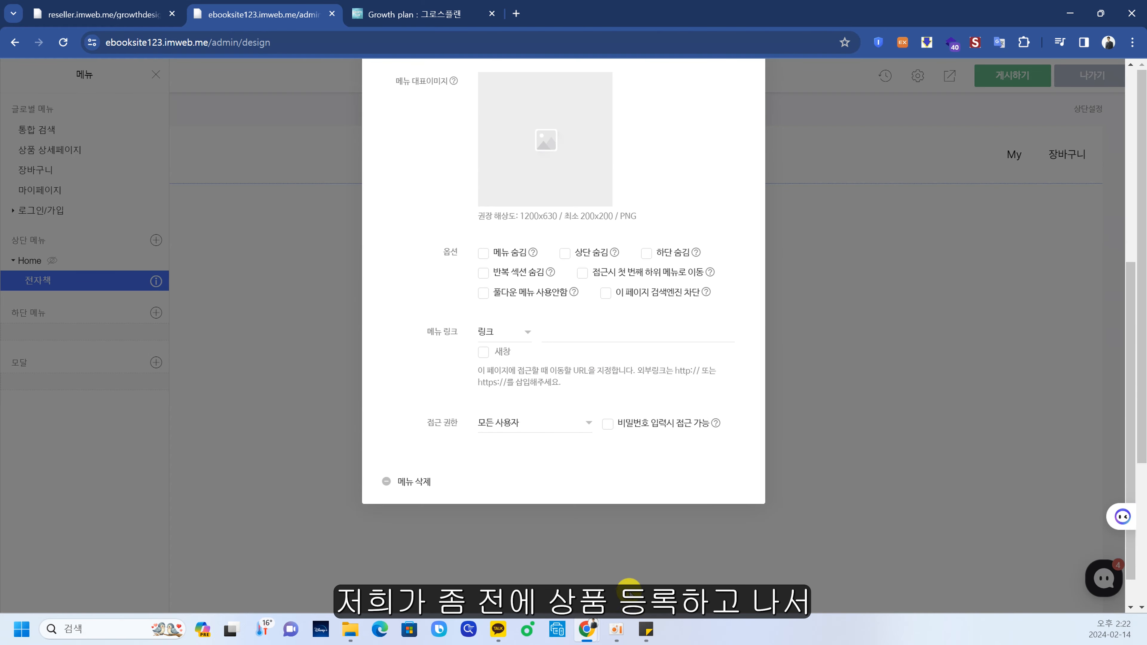
{"action": "left_click", "coordinate": [650, 635]}
{"action": "left_click", "coordinate": [92, 455]}
{"action": "triple_click", "coordinate": [92, 455]}
{"action": "key", "text": "ctrl+c"}
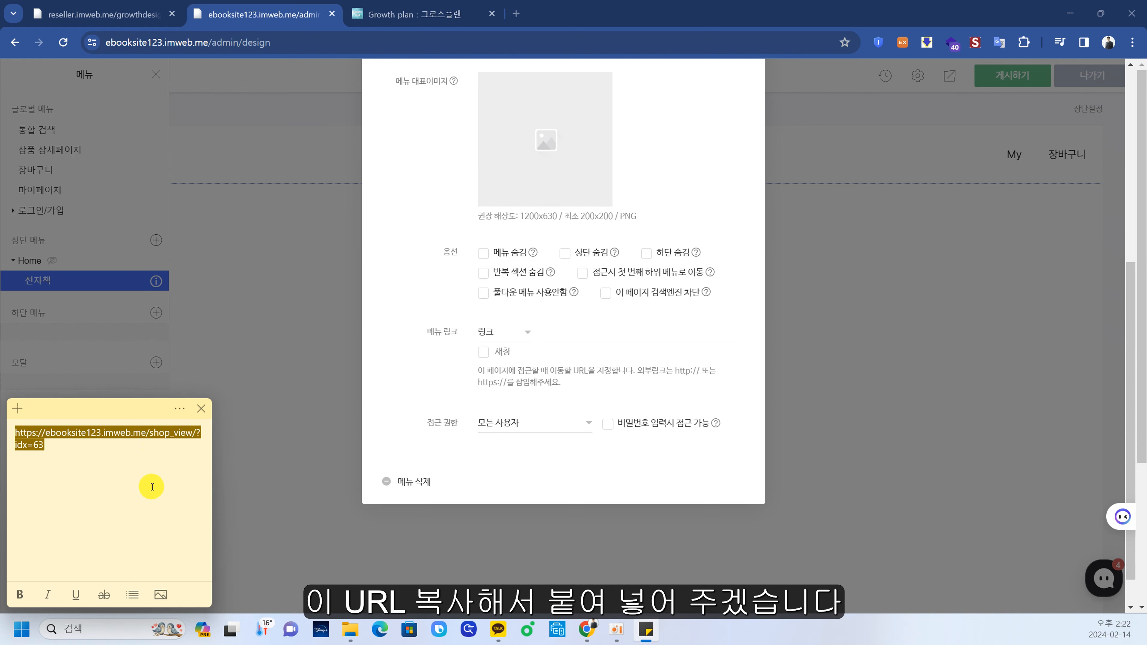
{"action": "left_click", "coordinate": [566, 332]}
{"action": "right_click", "coordinate": [568, 331]}
{"action": "left_click", "coordinate": [650, 353]}
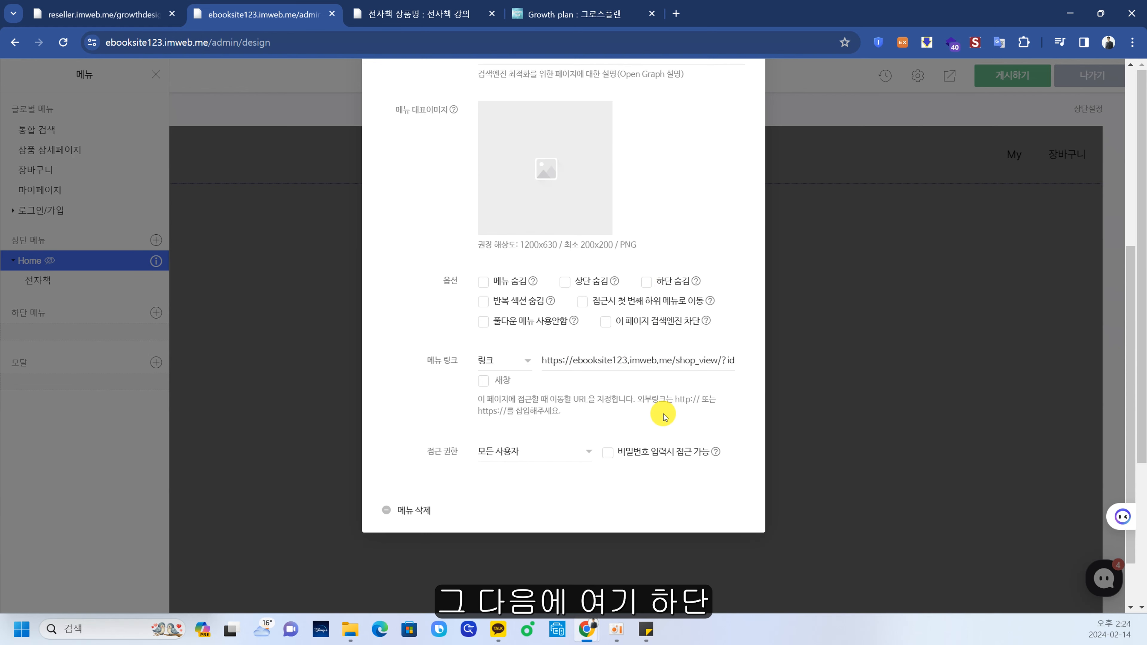
- Turn on the 하단 숨김 option for the 전자책 menu and close its settings
{"action": "scroll", "coordinate": [664, 417], "scroll_direction": "down", "scroll_amount": 1}
{"action": "scroll", "coordinate": [659, 402], "scroll_direction": "up", "scroll_amount": 2}
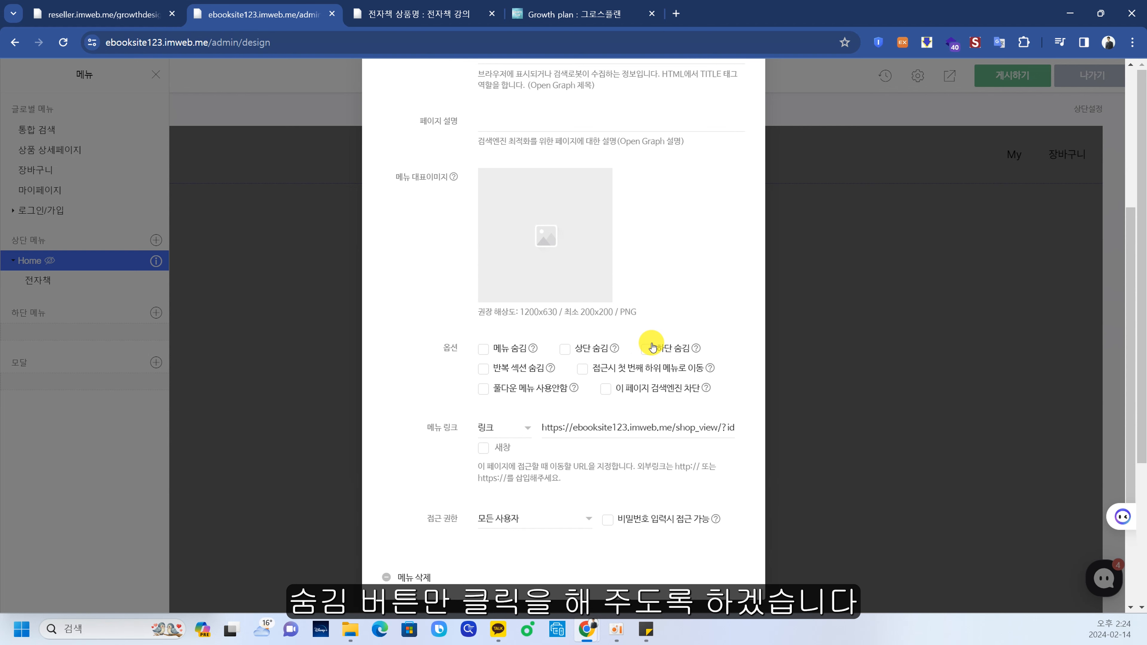
{"action": "left_click", "coordinate": [651, 347]}
{"action": "left_click", "coordinate": [792, 253]}
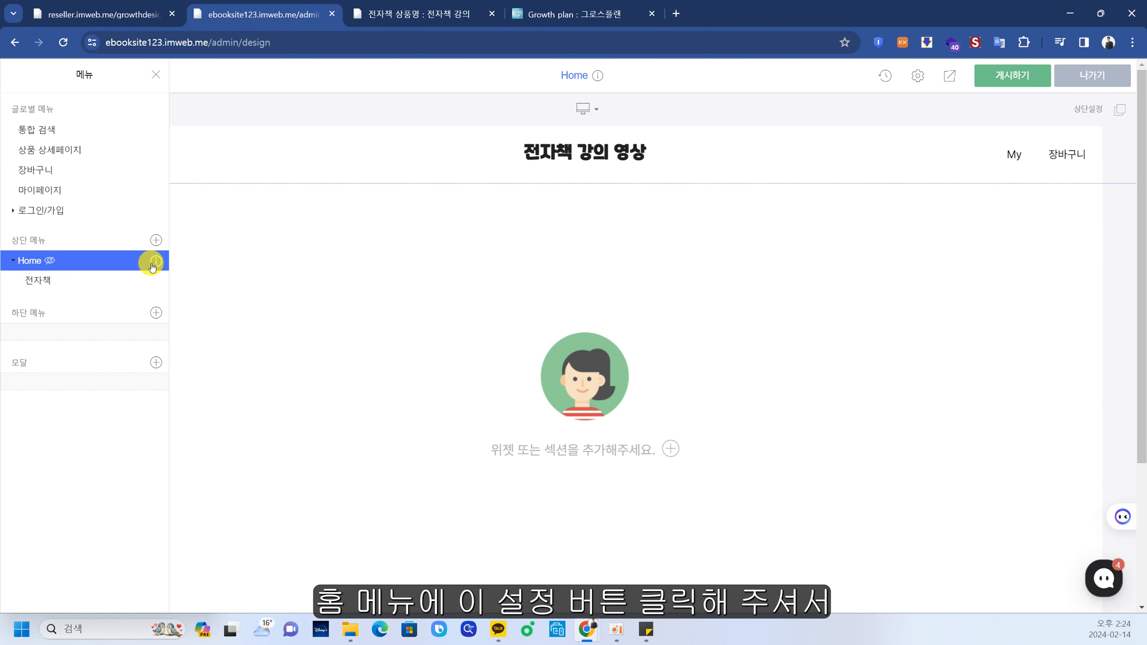
- Turn on 접근시 첫 번째 하위 메뉴로 이동 in the Home menu's settings and close them
{"action": "left_click", "coordinate": [156, 262]}
{"action": "scroll", "coordinate": [565, 195], "scroll_direction": "down", "scroll_amount": 6}
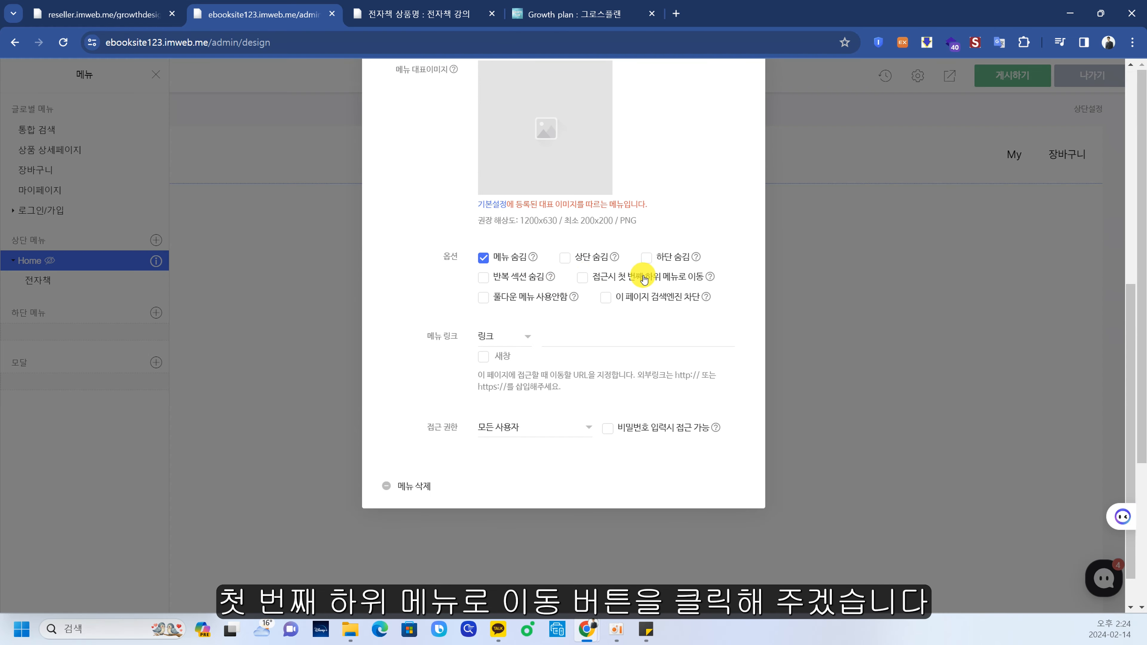
{"action": "left_click", "coordinate": [596, 282]}
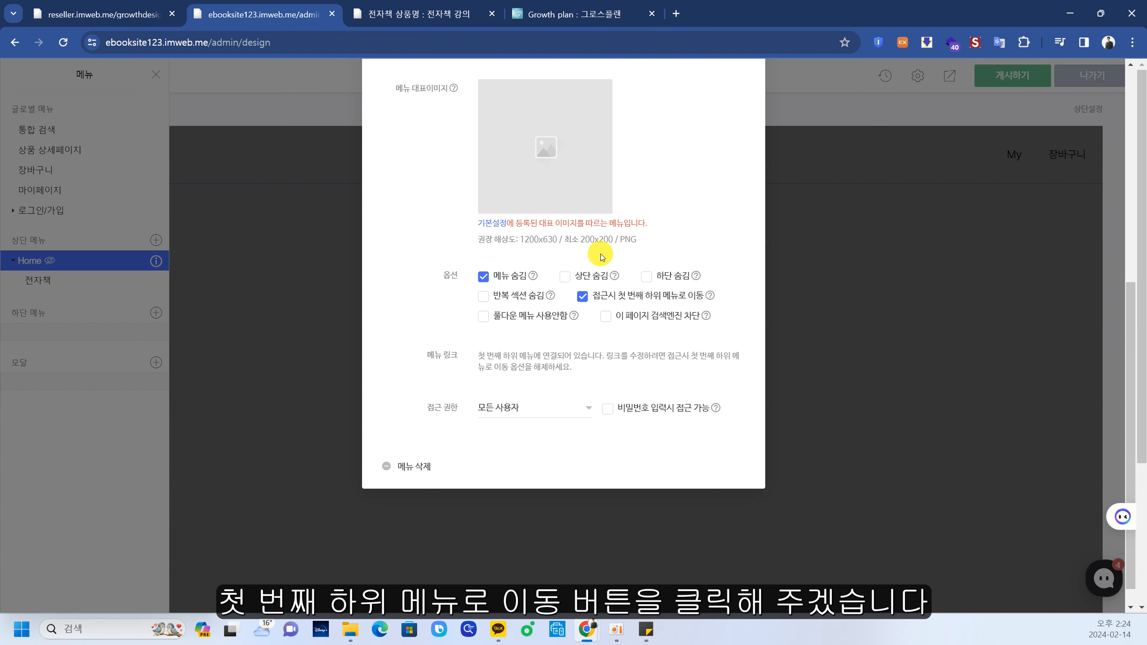
{"action": "left_click", "coordinate": [844, 182]}
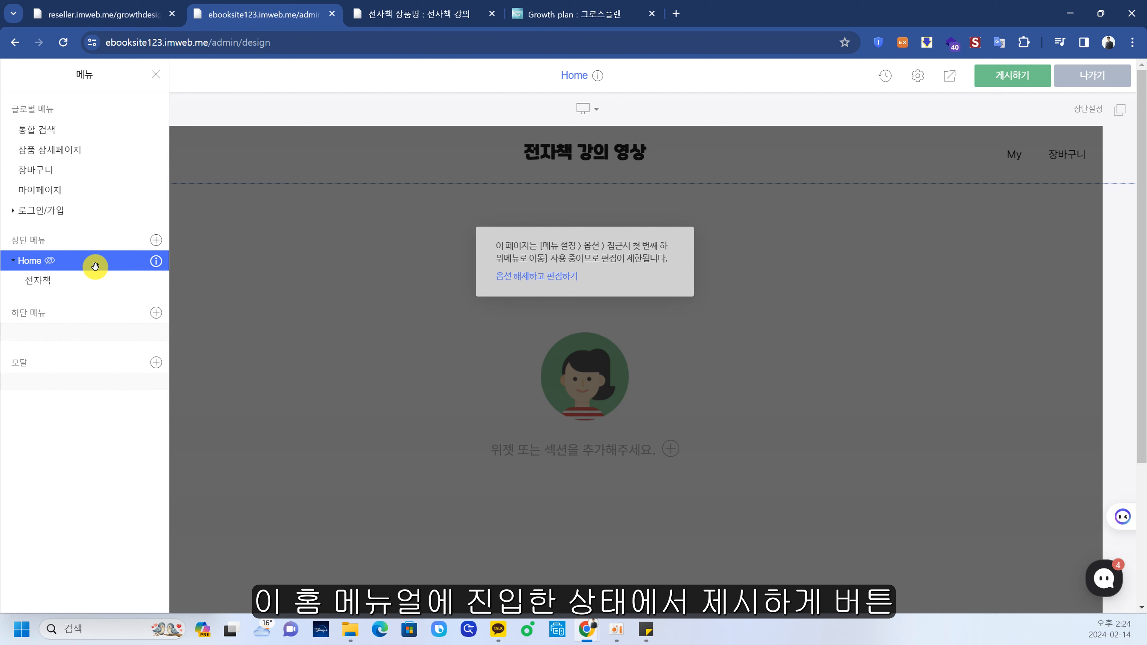
- Publish the site and preview it, looking through the product detail page
{"action": "left_click", "coordinate": [1023, 73]}
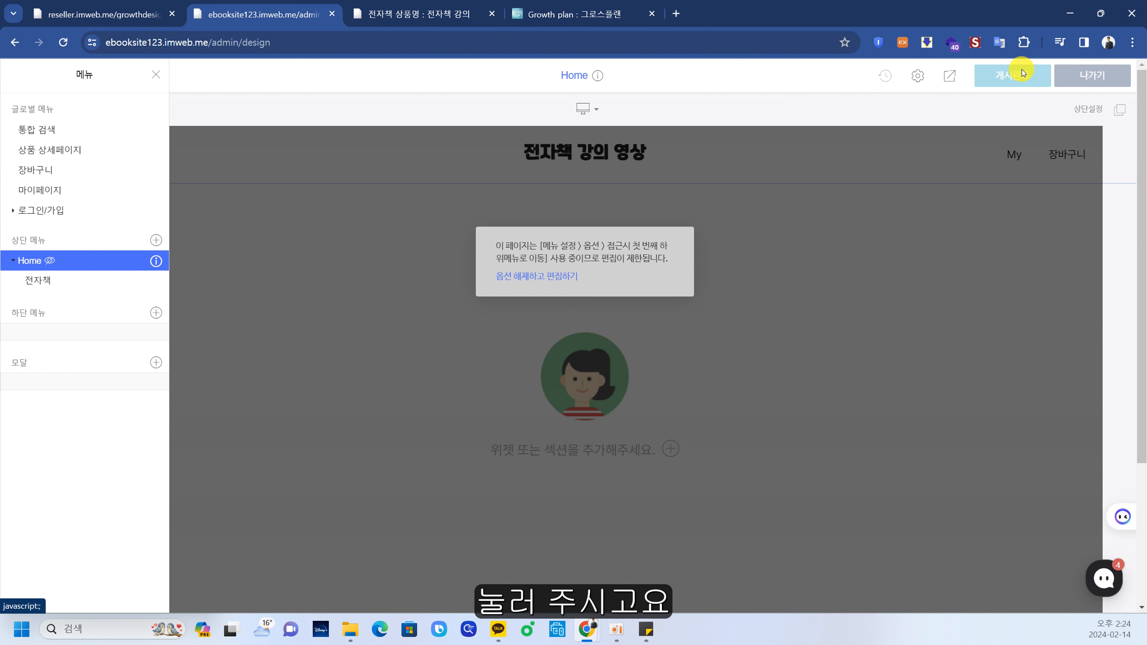
{"action": "left_click", "coordinate": [950, 75]}
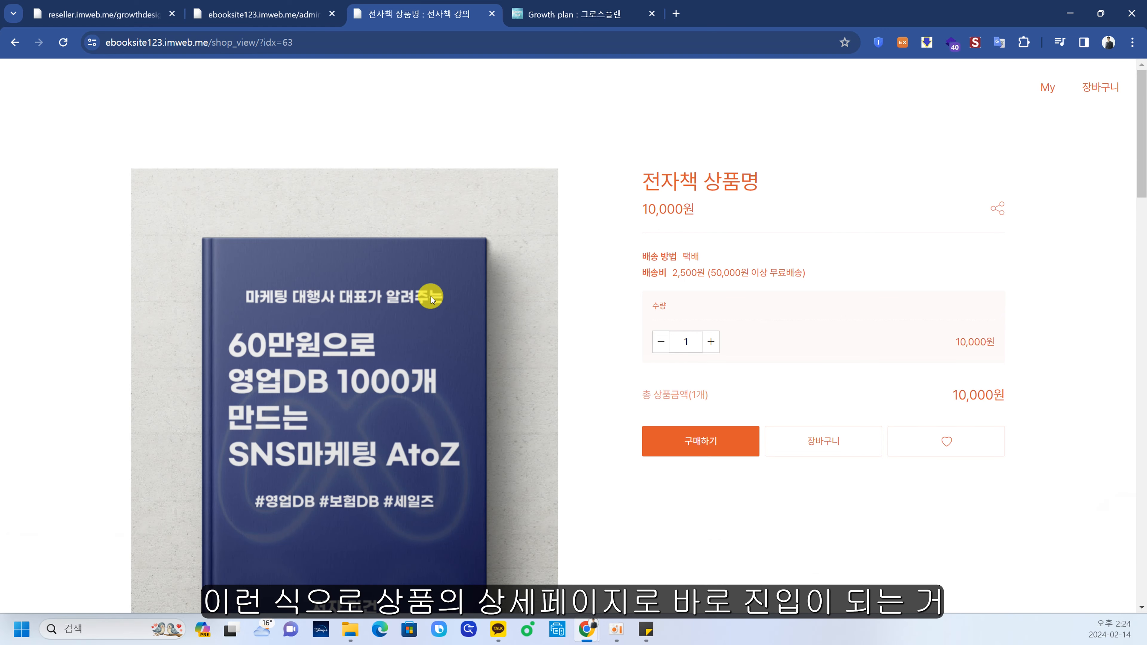
{"action": "scroll", "coordinate": [779, 176], "scroll_direction": "down", "scroll_amount": 15}
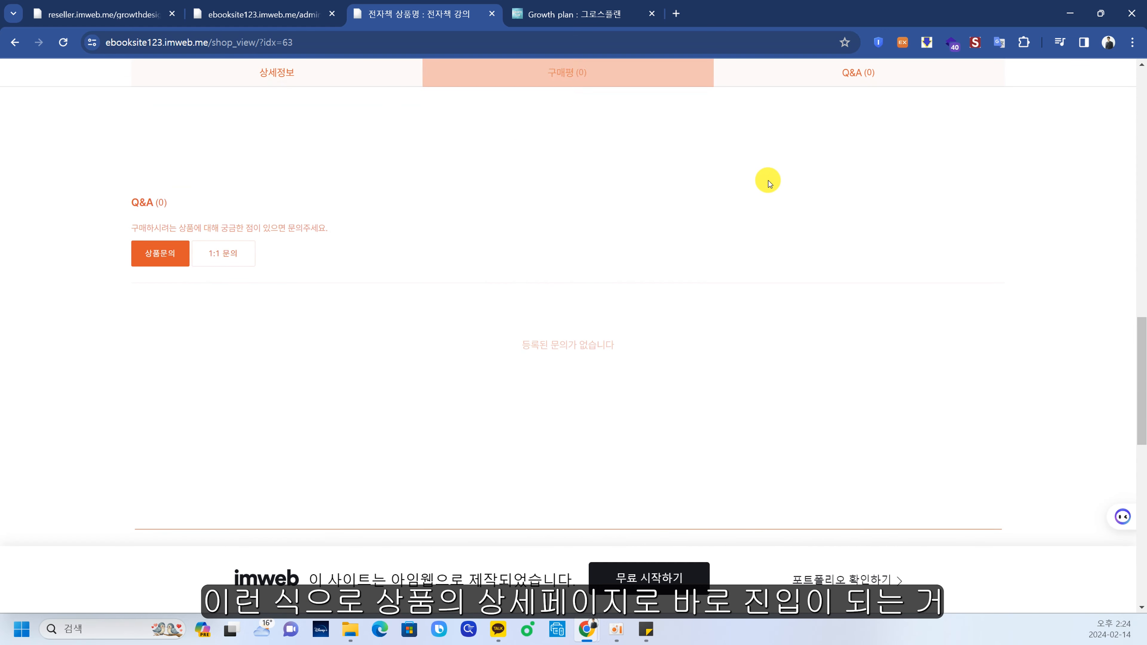
- Leave design mode and open the product 전자책 상품명 from the shopping product list for editing
{"action": "left_click", "coordinate": [259, 13]}
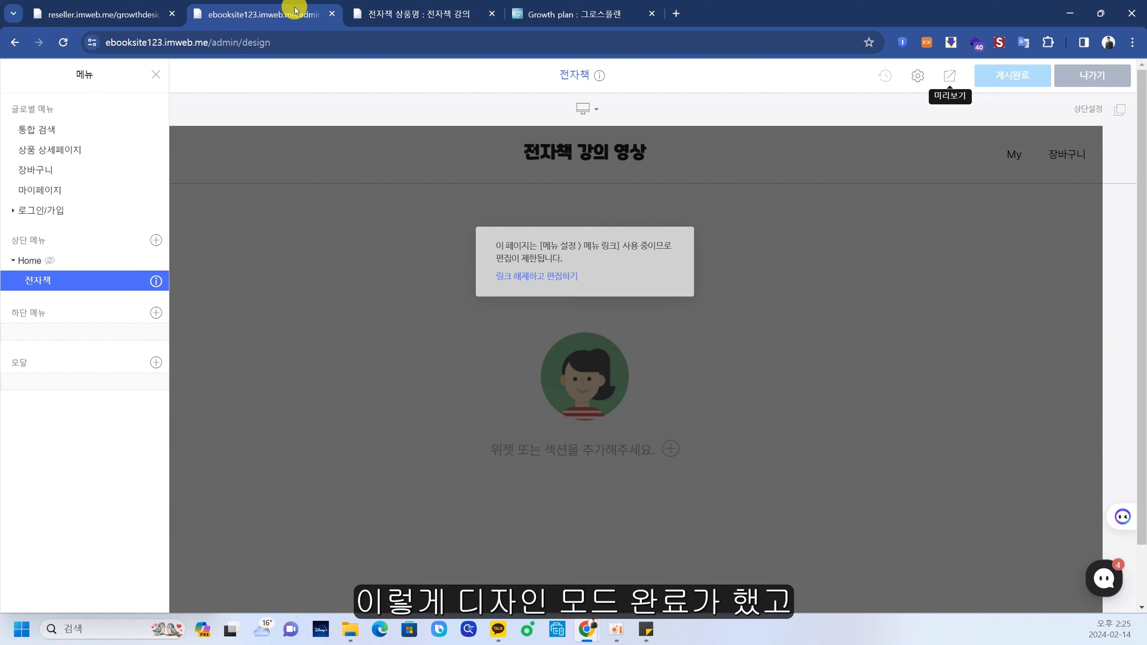
{"action": "left_click", "coordinate": [1073, 77]}
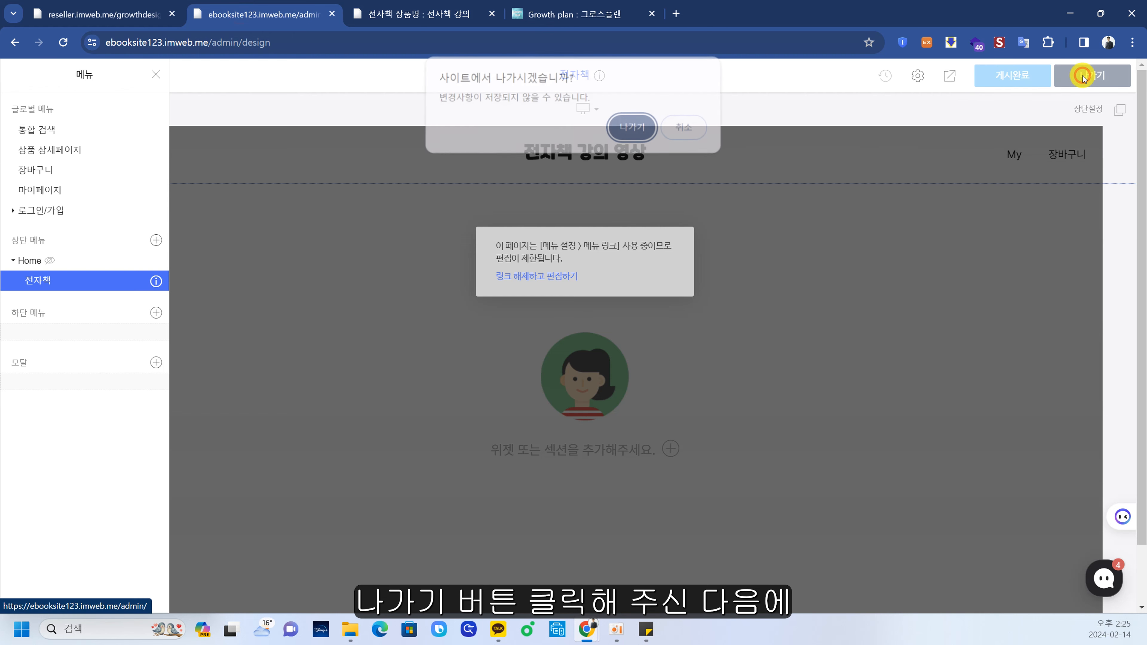
{"action": "left_click", "coordinate": [610, 130]}
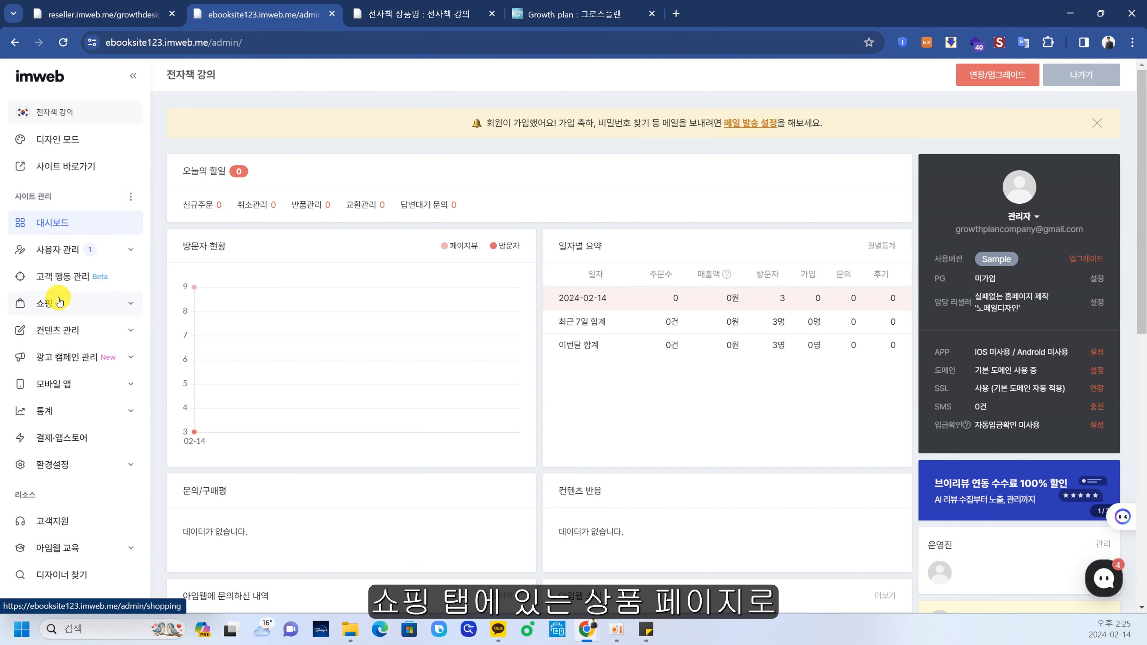
{"action": "left_click", "coordinate": [57, 301]}
{"action": "left_click", "coordinate": [49, 337]}
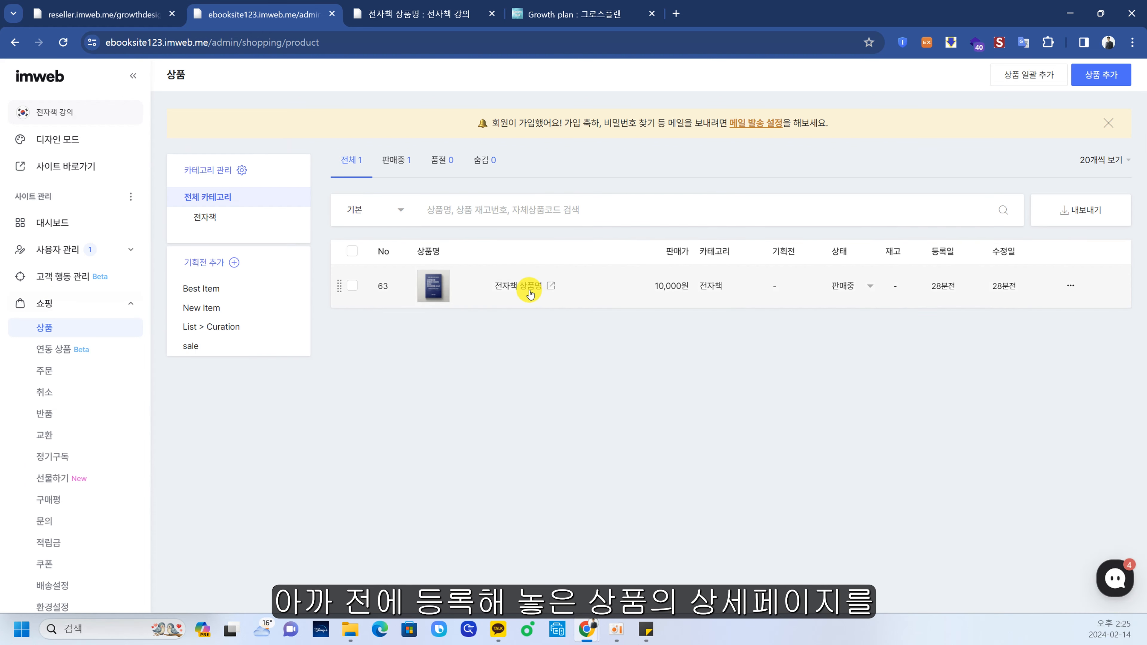
{"action": "left_click", "coordinate": [526, 288]}
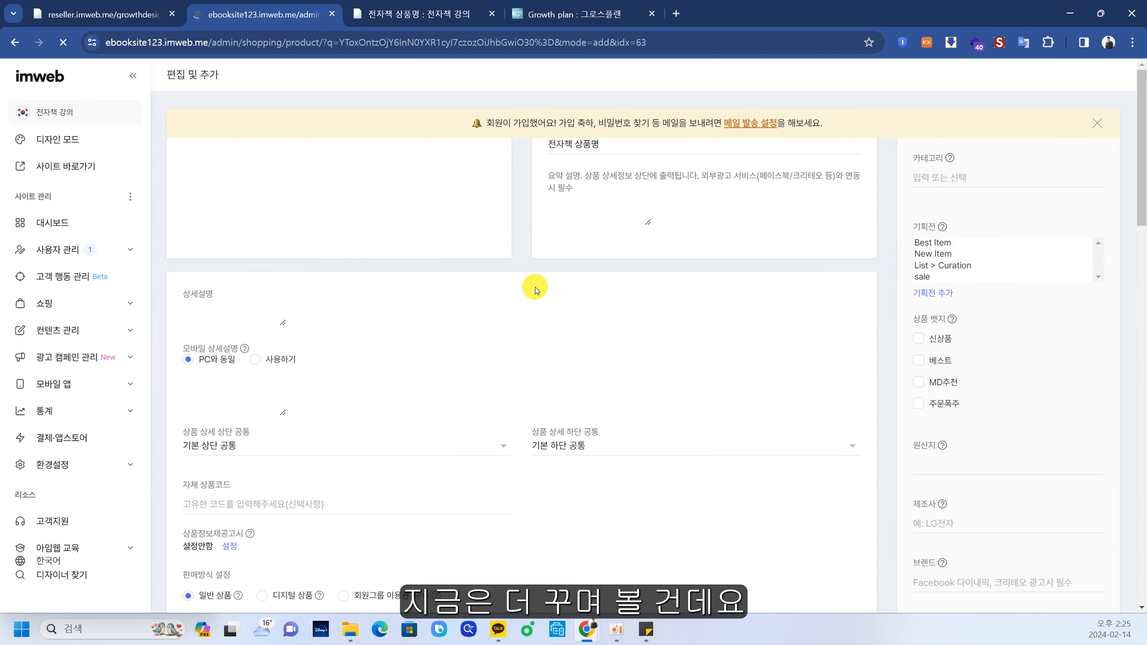
- Compare the product's name and summary fields with the summary description on the growthplan e-book page
{"action": "left_click", "coordinate": [673, 183]}
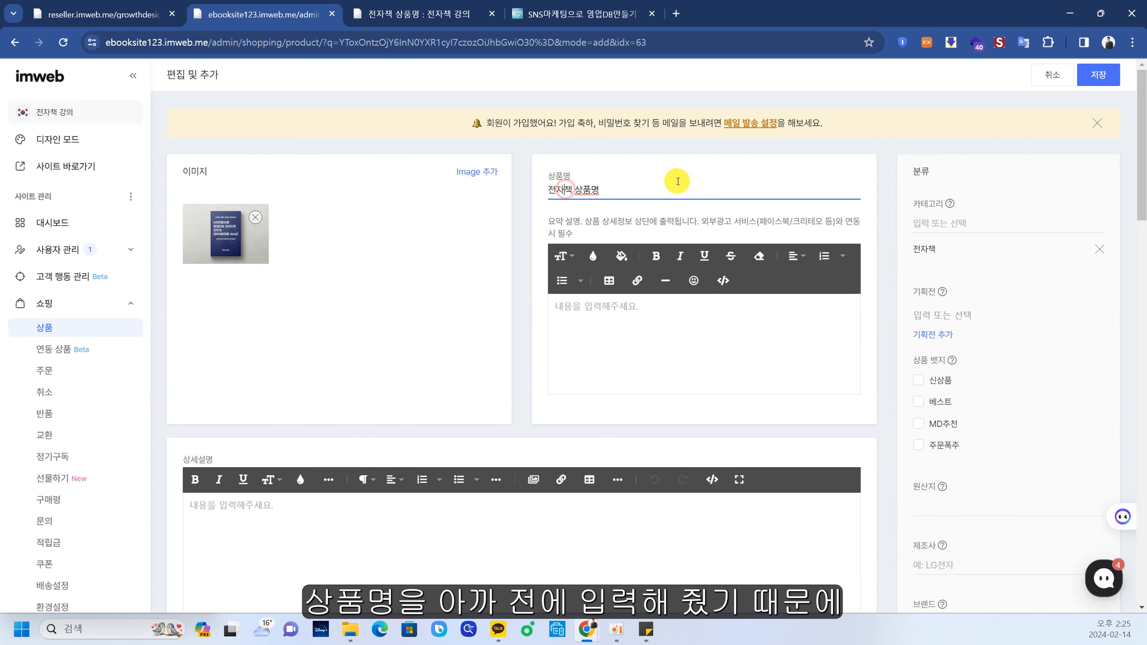
{"action": "left_click", "coordinate": [641, 313]}
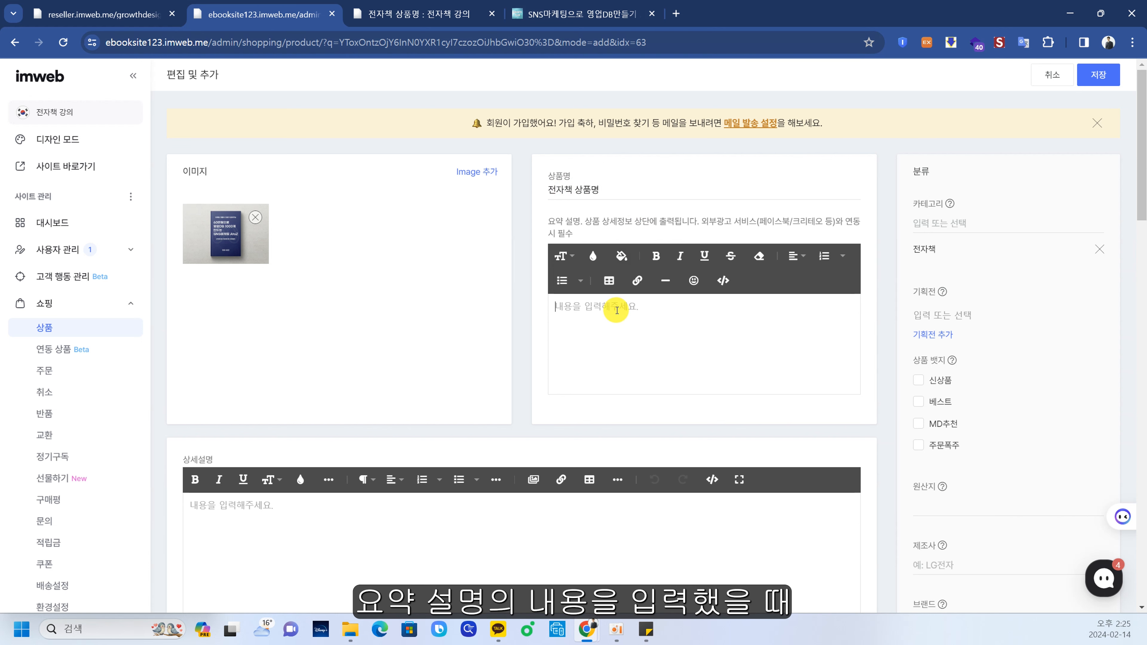
{"action": "left_click", "coordinate": [583, 16]}
{"action": "scroll", "coordinate": [717, 205], "scroll_direction": "down", "scroll_amount": 9}
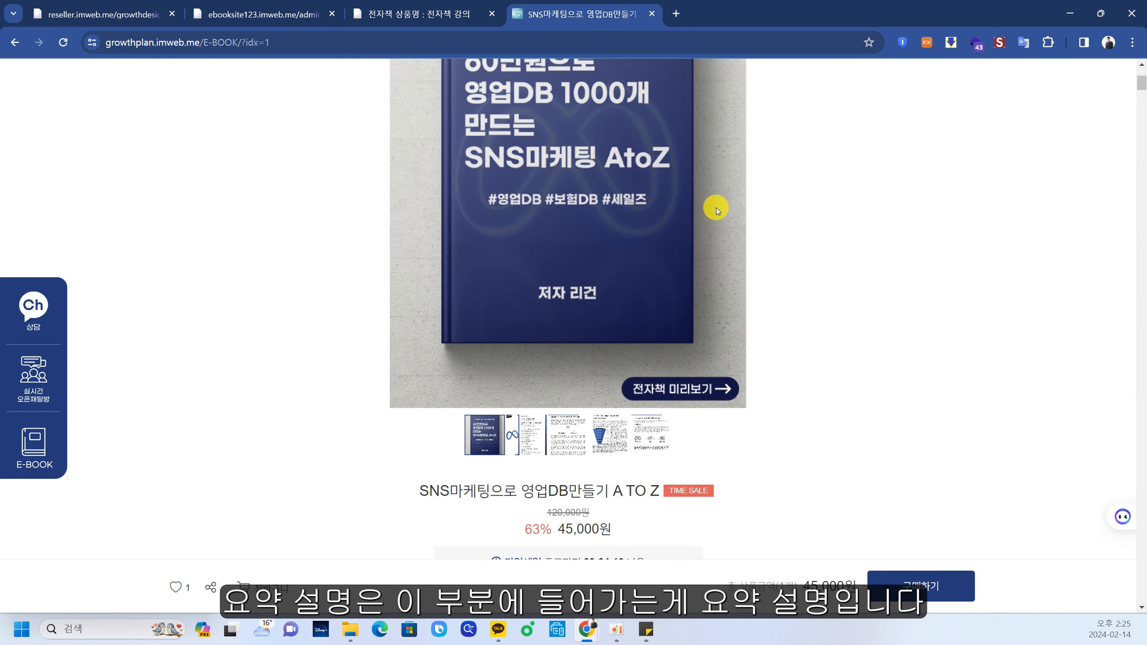
{"action": "scroll", "coordinate": [719, 217], "scroll_direction": "down", "scroll_amount": 4}
{"action": "left_click_drag", "start_coordinate": [513, 225], "coordinate": [719, 313]}
{"action": "left_click", "coordinate": [705, 262]}
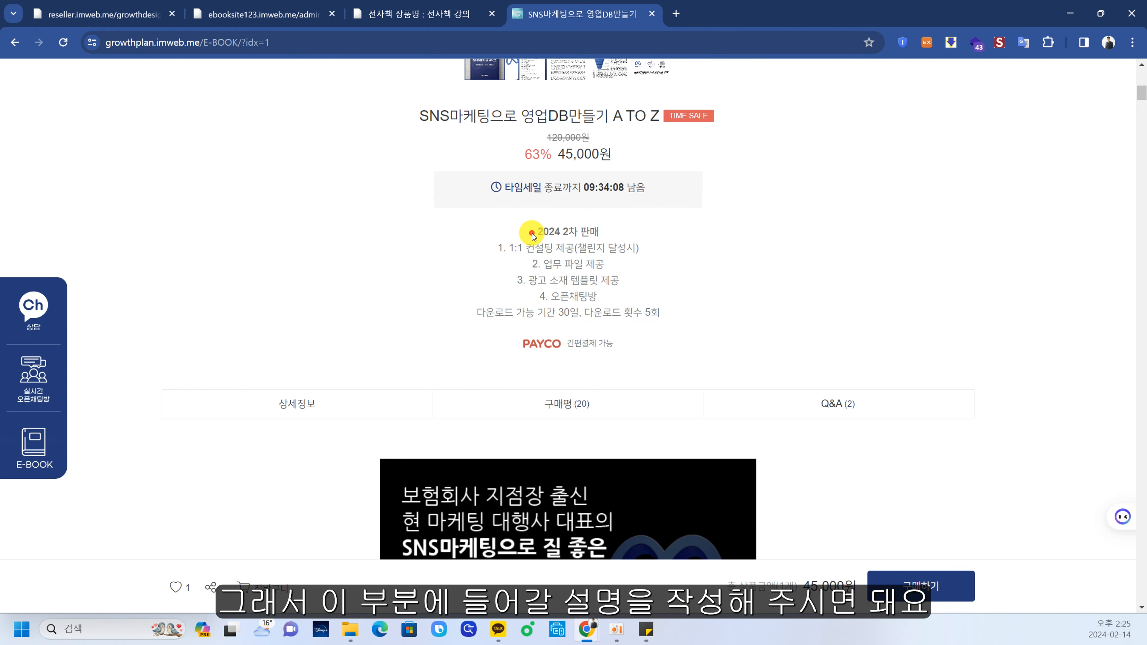
{"action": "left_click_drag", "start_coordinate": [530, 228], "coordinate": [689, 313]}
{"action": "left_click", "coordinate": [701, 244]}
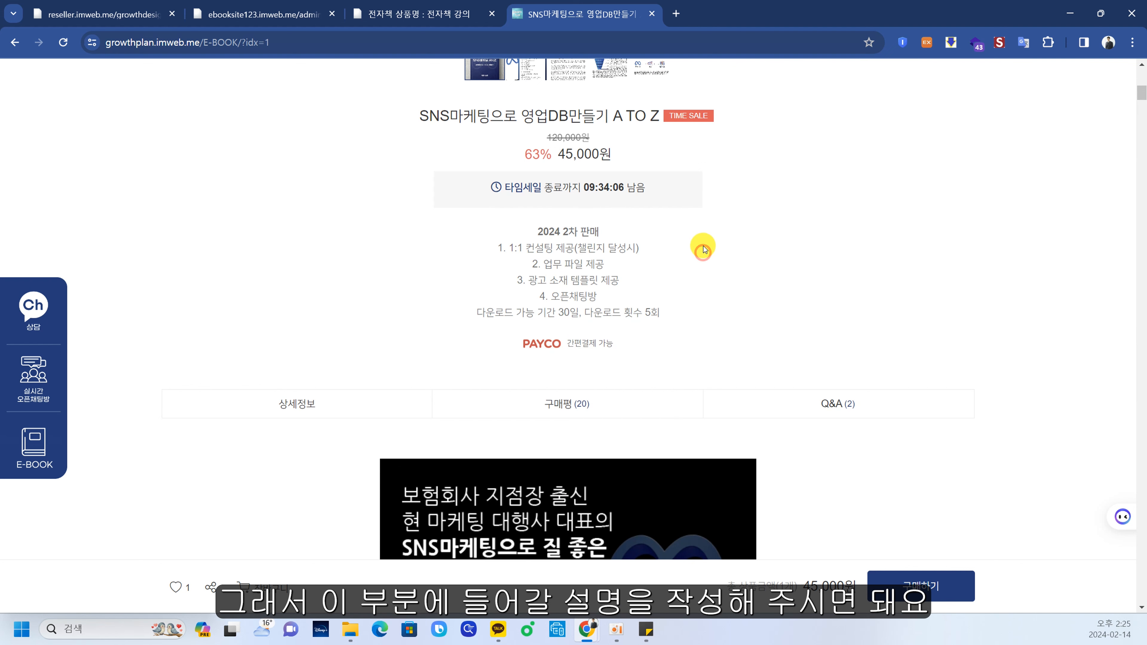
{"action": "left_click", "coordinate": [287, 14]}
{"action": "type", "text": "ㅁㄴㅇㄻㄴㅇㄻㄴㅇㄹ"}
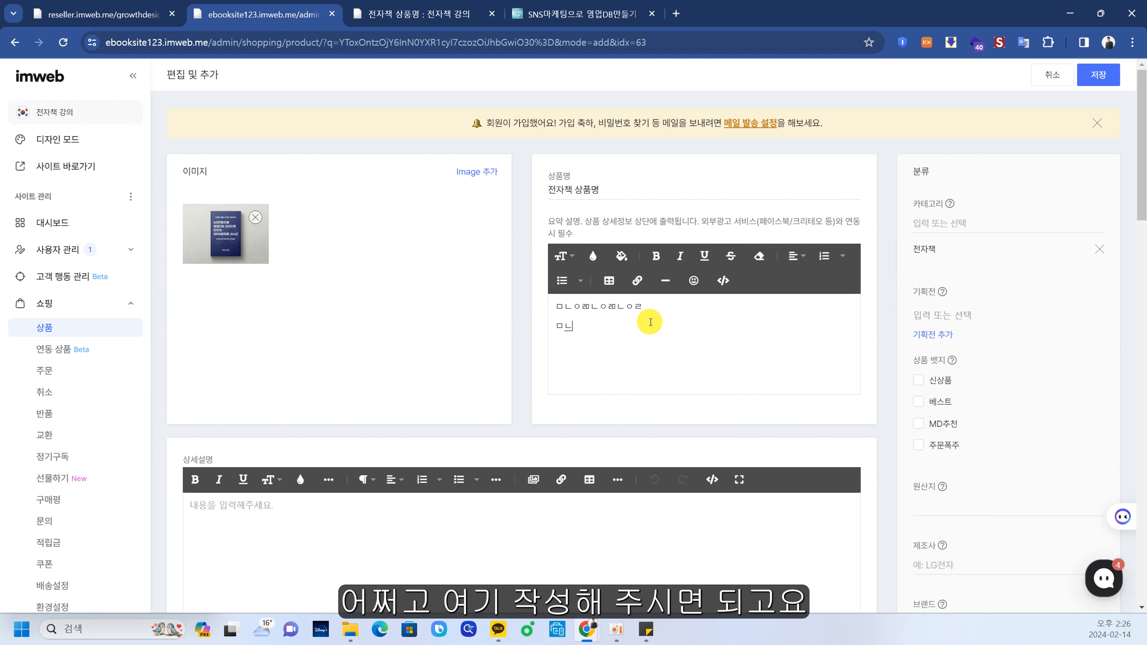
{"action": "key", "text": "ctrl+a"}
{"action": "type", "text": "ㅁ"}
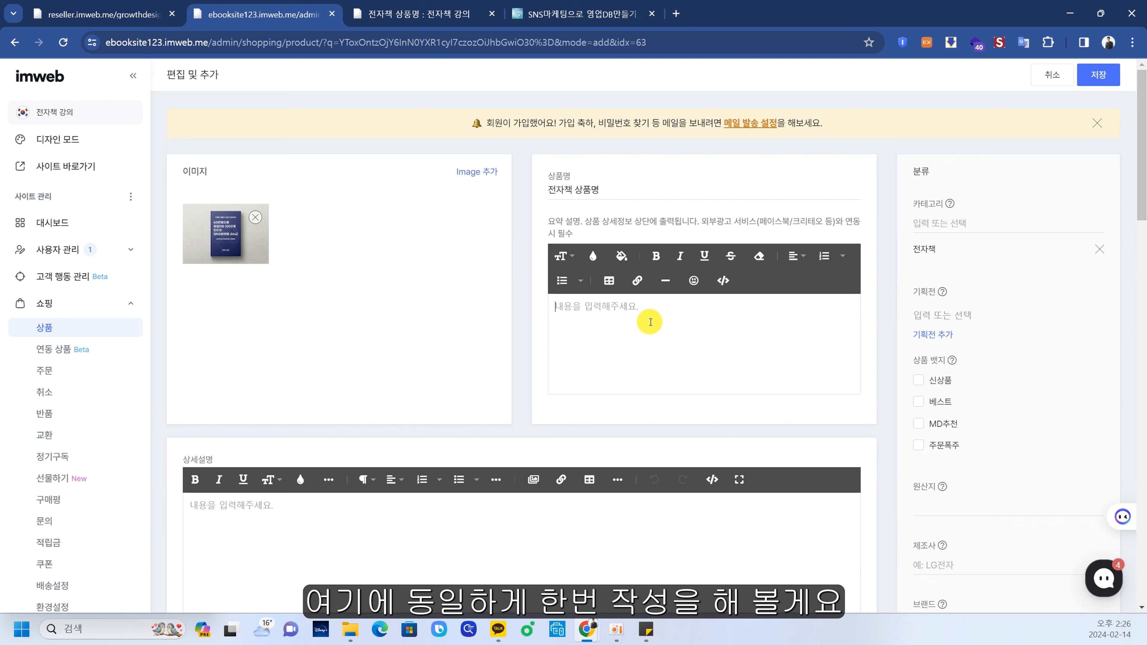
- Copy the summary from the growthplan e-book page, from 2024 2차 판매 to the download terms, into the product's summary description (요약 설명)
{"action": "left_click", "coordinate": [622, 311]}
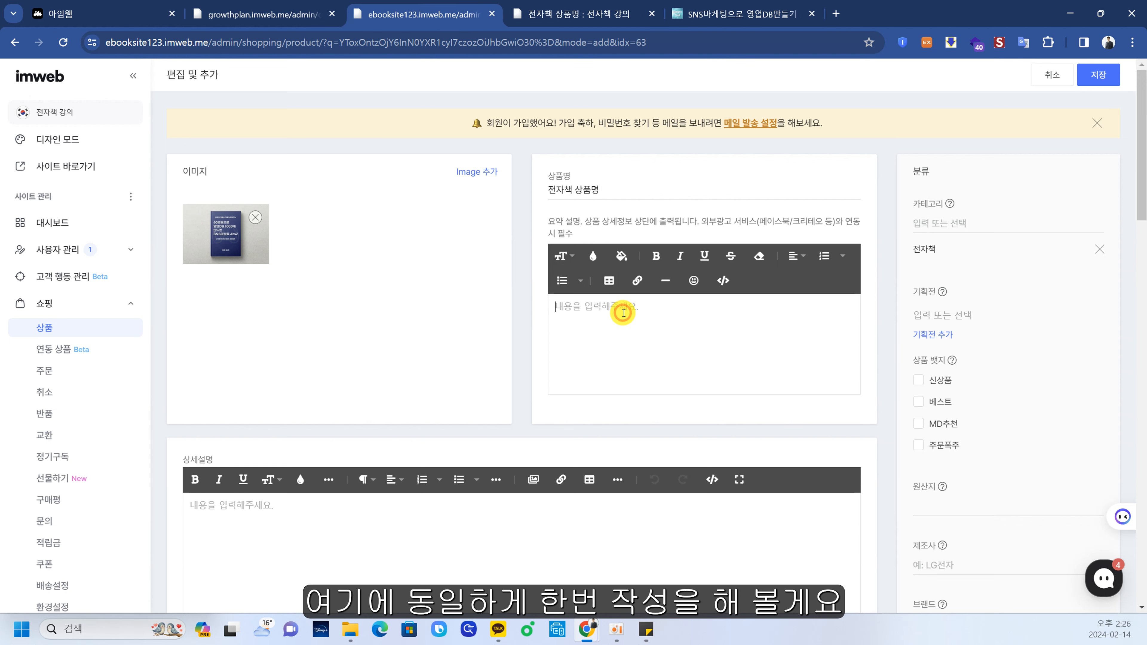
{"action": "left_click", "coordinate": [764, 14]}
{"action": "scroll", "coordinate": [763, 393], "scroll_direction": "up", "scroll_amount": 5}
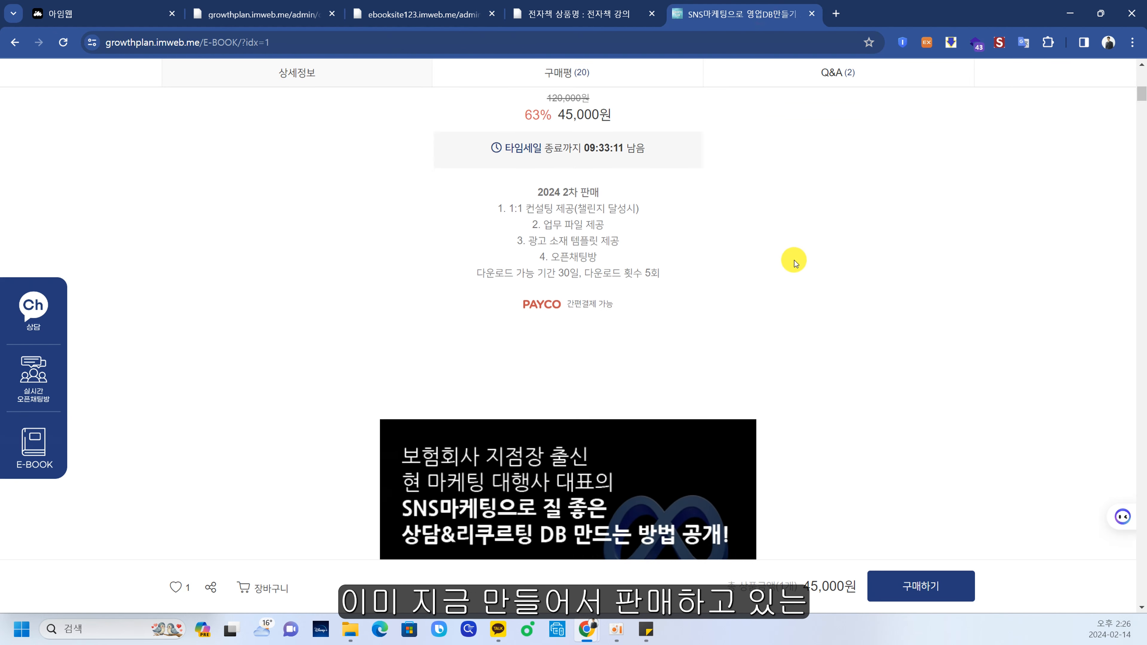
{"action": "left_click_drag", "start_coordinate": [522, 292], "coordinate": [710, 380]}
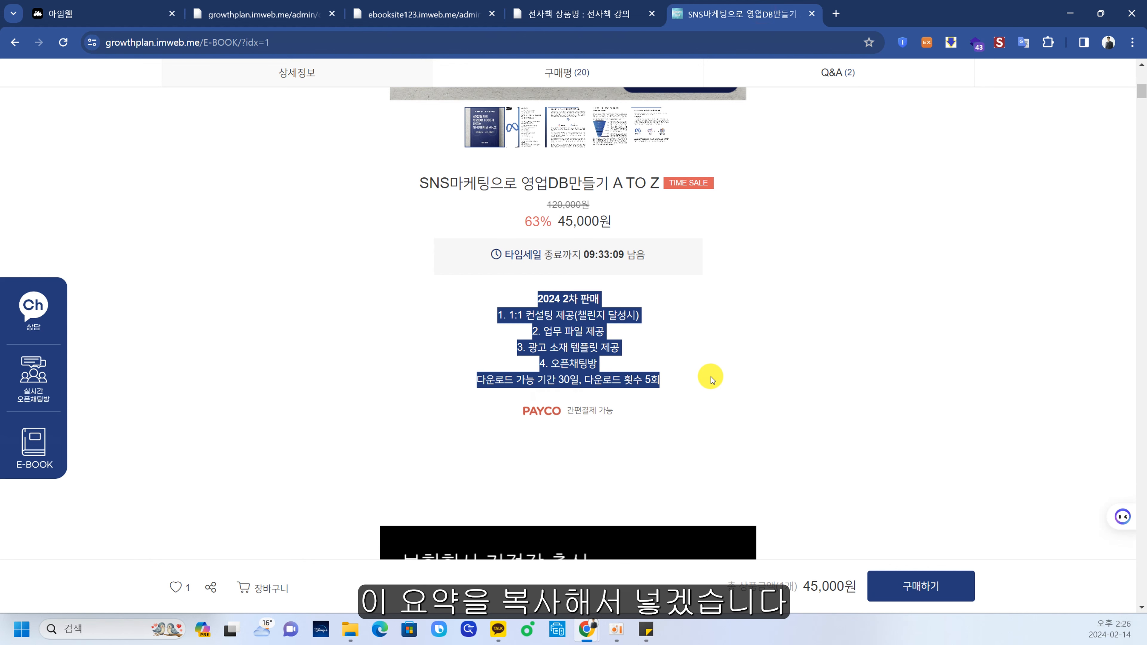
{"action": "key", "text": "ctrl+c"}
{"action": "left_click", "coordinate": [456, 16]}
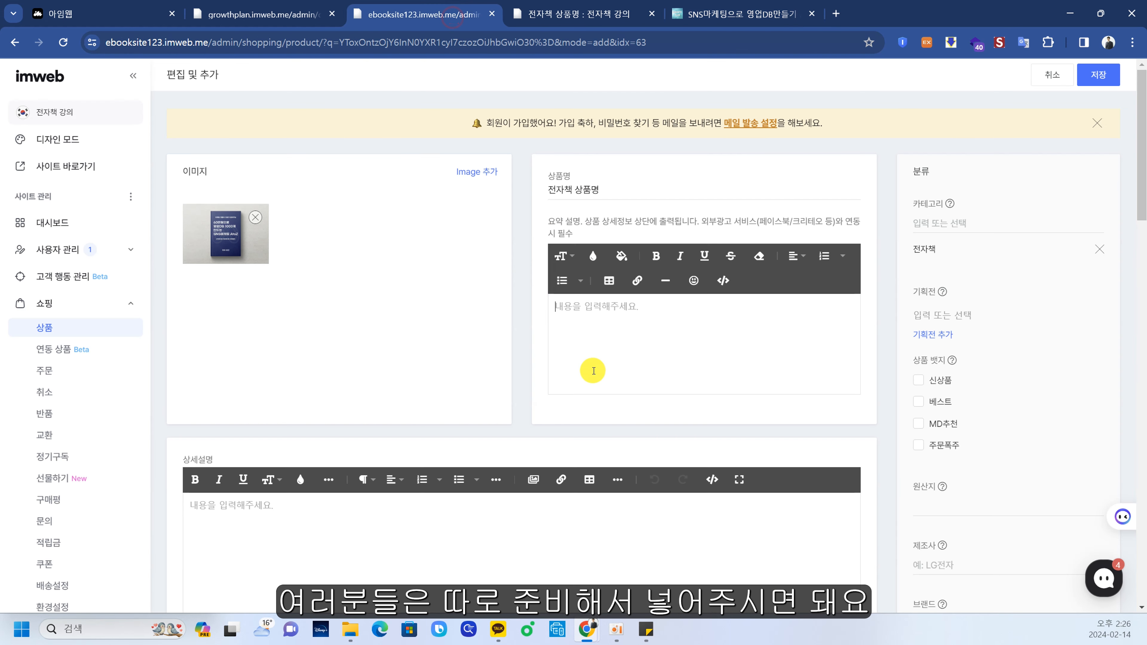
{"action": "key", "text": "ctrl+v"}
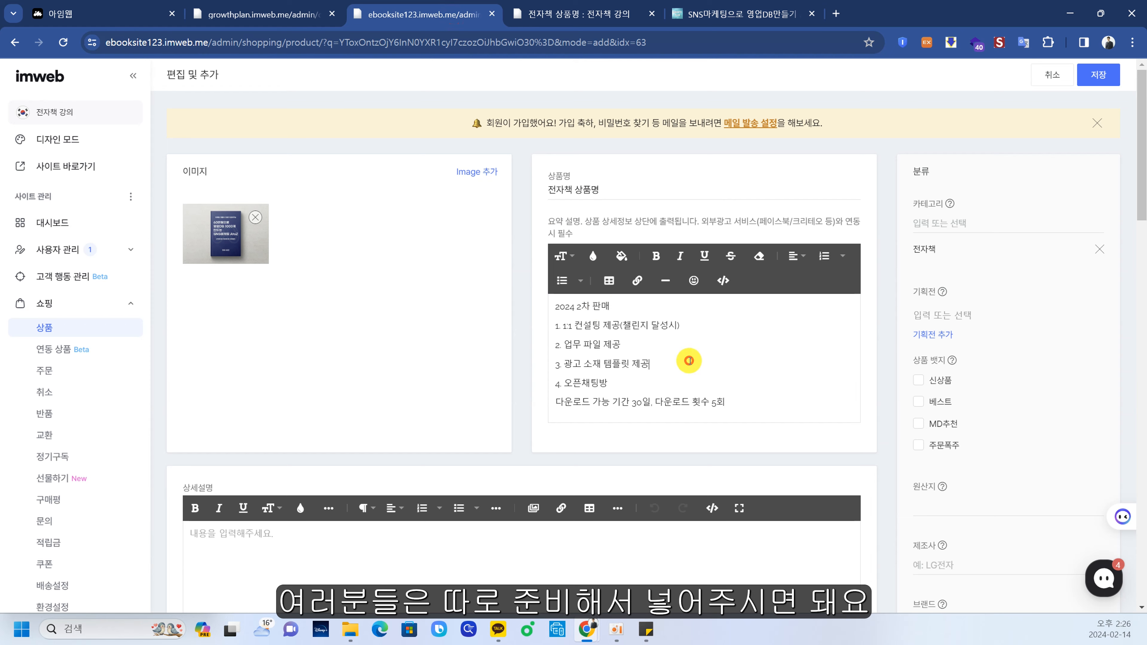
- Examine the detail page images below the summary on the growthplan e-book page, from the opening banner through the price tiers and benefits
{"action": "scroll", "coordinate": [823, 403], "scroll_direction": "down", "scroll_amount": 6}
{"action": "scroll", "coordinate": [624, 426], "scroll_direction": "up", "scroll_amount": 3}
{"action": "left_click", "coordinate": [737, 15]}
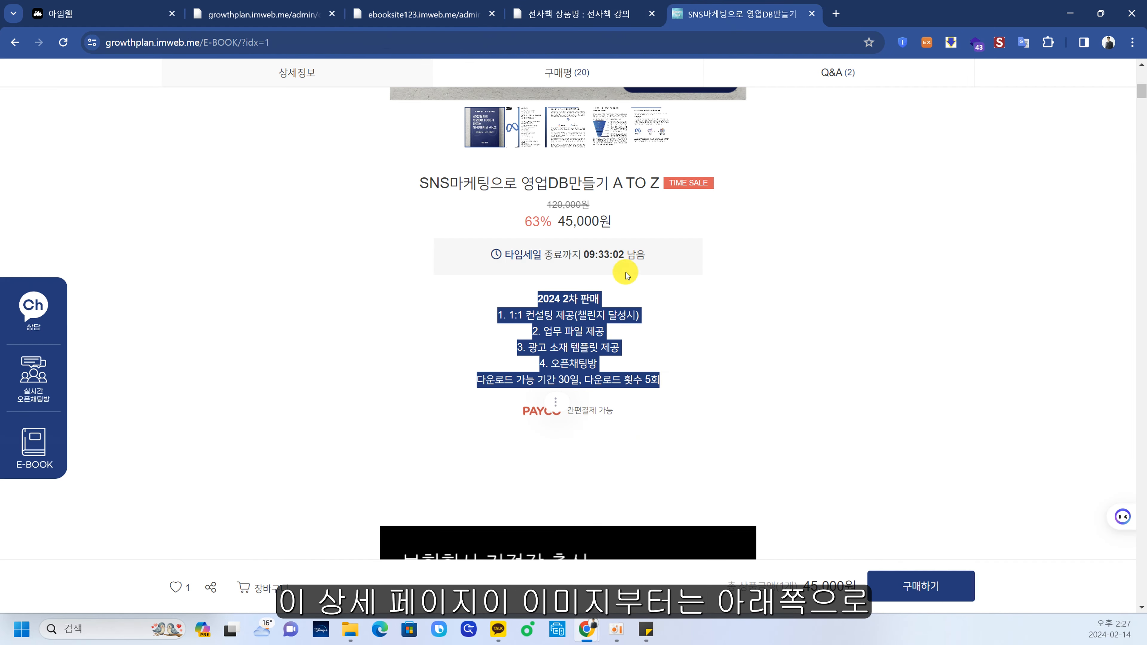
{"action": "scroll", "coordinate": [705, 330], "scroll_direction": "down", "scroll_amount": 5}
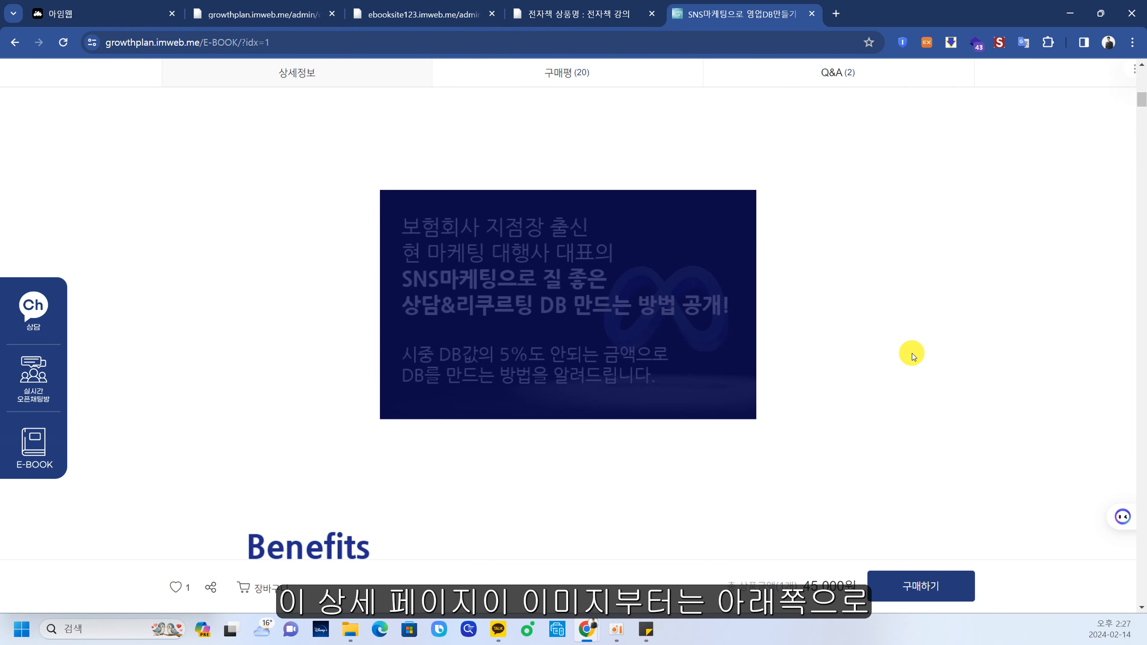
{"action": "scroll", "coordinate": [913, 355], "scroll_direction": "down", "scroll_amount": 15}
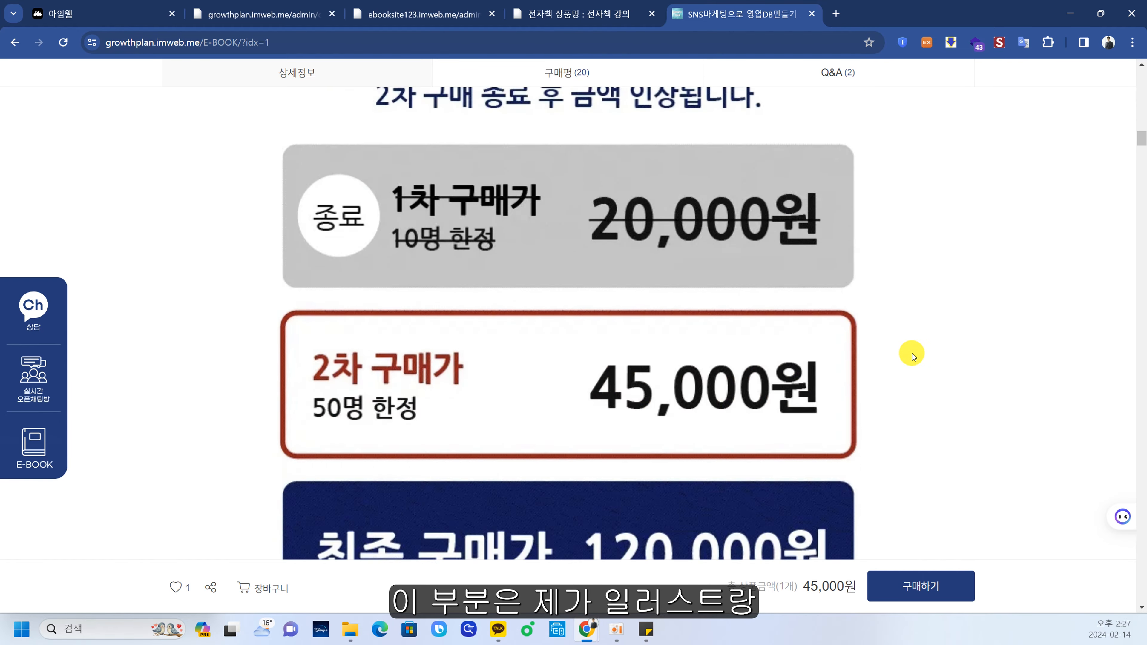
{"action": "scroll", "coordinate": [912, 355], "scroll_direction": "down", "scroll_amount": 5}
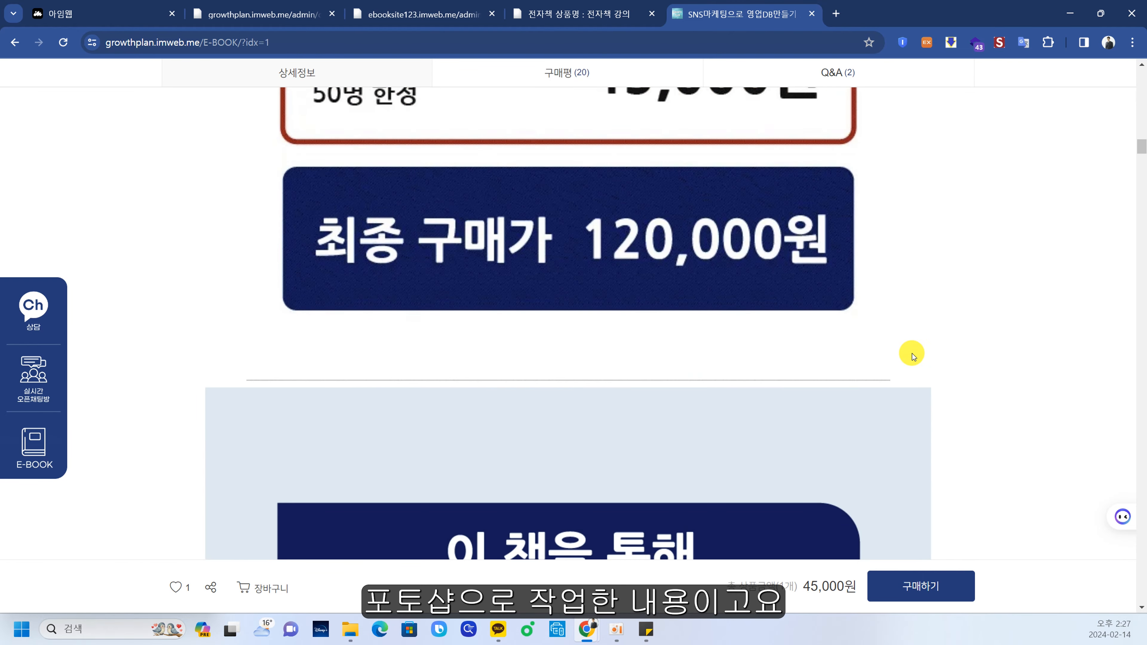
{"action": "scroll", "coordinate": [965, 299], "scroll_direction": "down", "scroll_amount": 5}
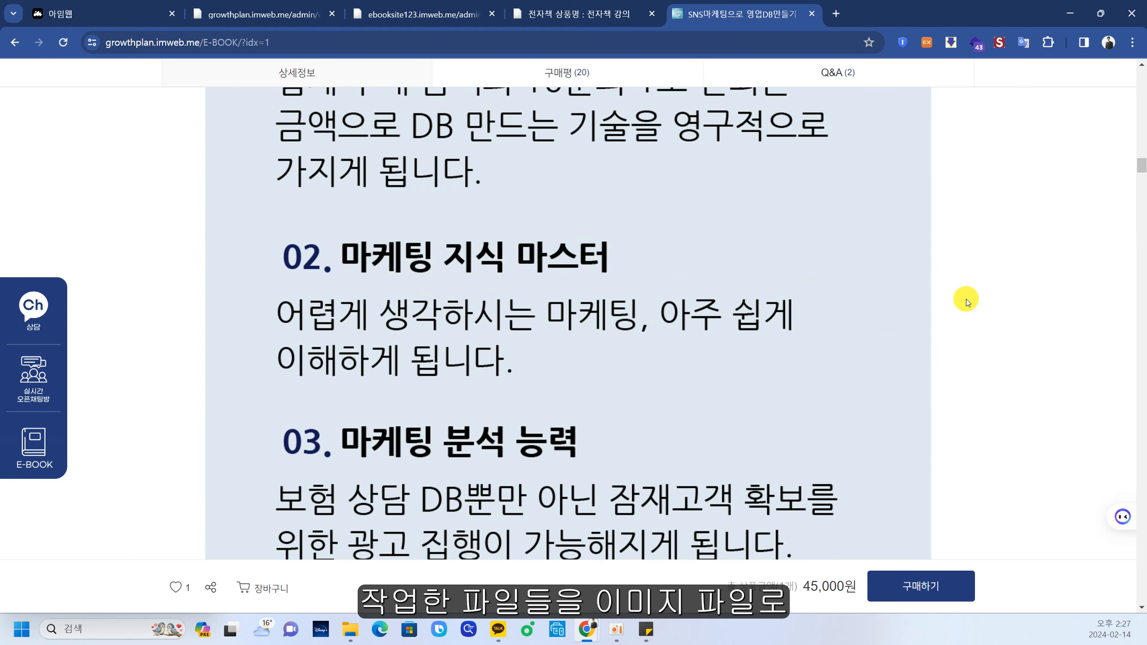
{"action": "scroll", "coordinate": [965, 299], "scroll_direction": "down", "scroll_amount": 5}
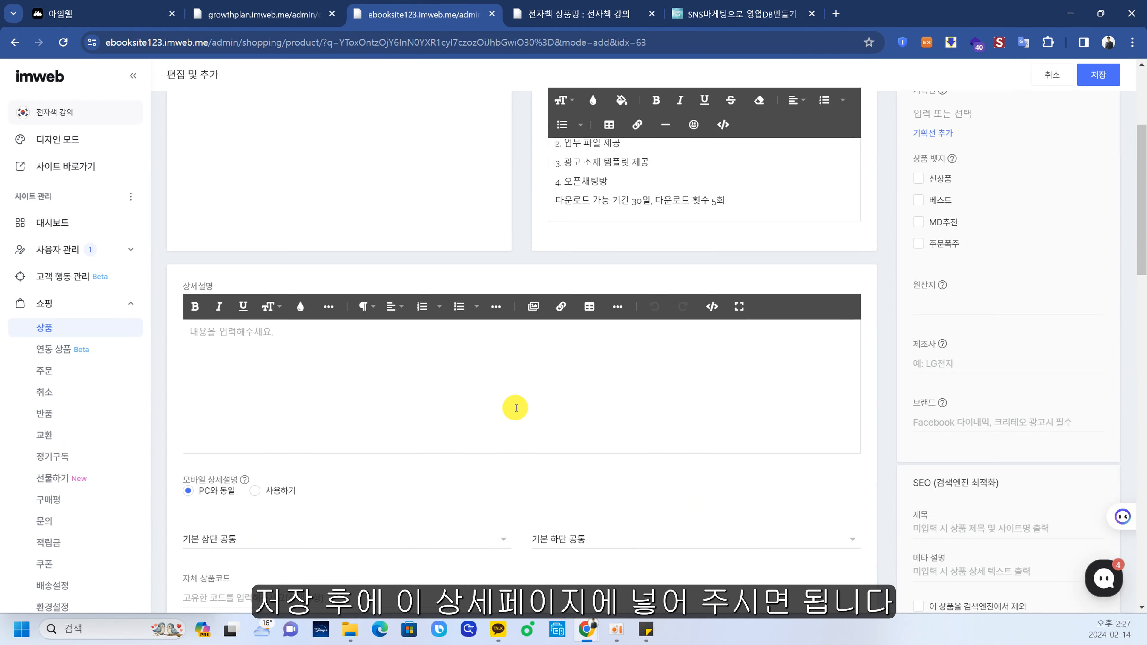
- Try out sample text at a larger font size in the product's detailed description (상세설명), and delete it
{"action": "left_click", "coordinate": [481, 371]}
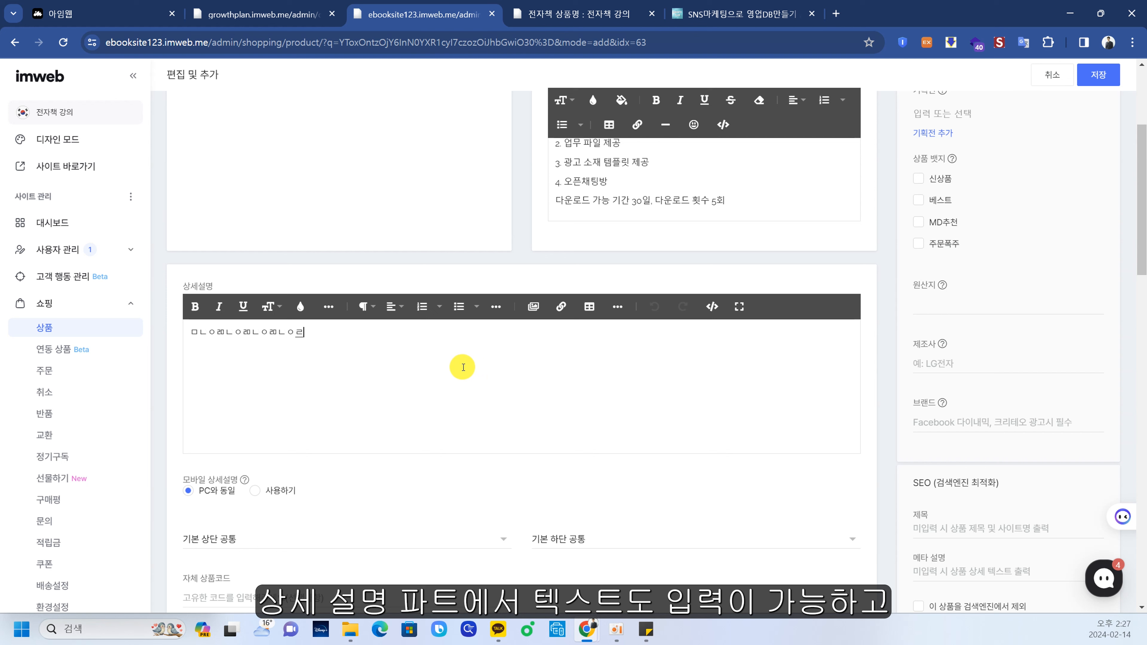
{"action": "key", "text": "ctrl+a"}
{"action": "left_click", "coordinate": [268, 307]}
{"action": "left_click", "coordinate": [275, 421]}
{"action": "left_click", "coordinate": [340, 397]}
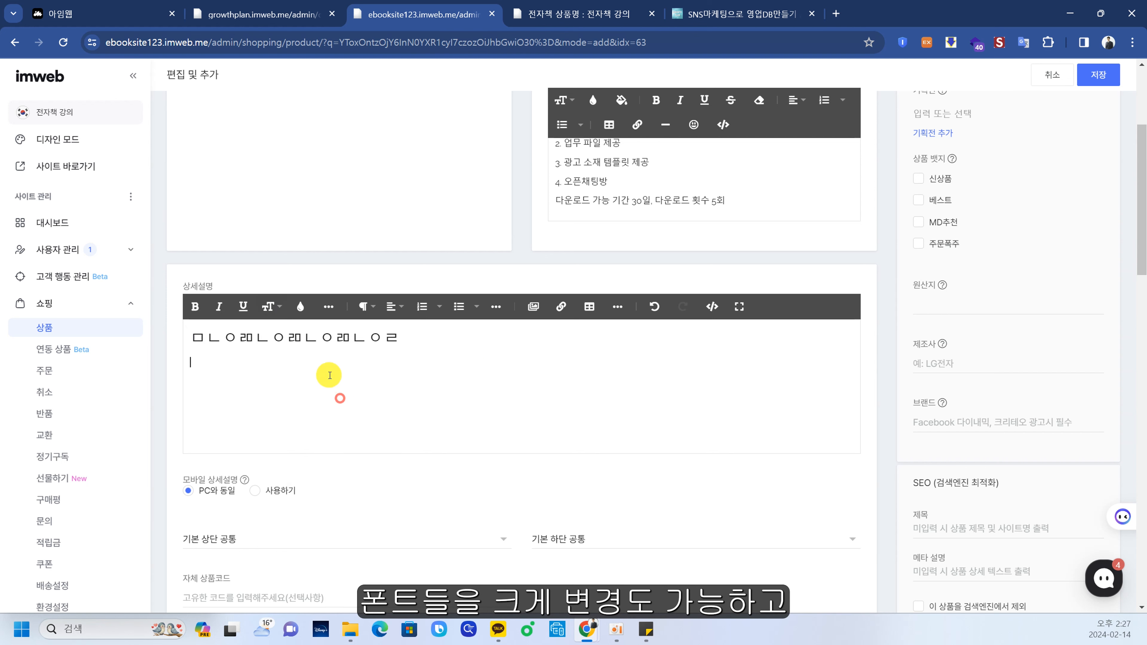
{"action": "left_click_drag", "start_coordinate": [333, 368], "coordinate": [194, 337]}
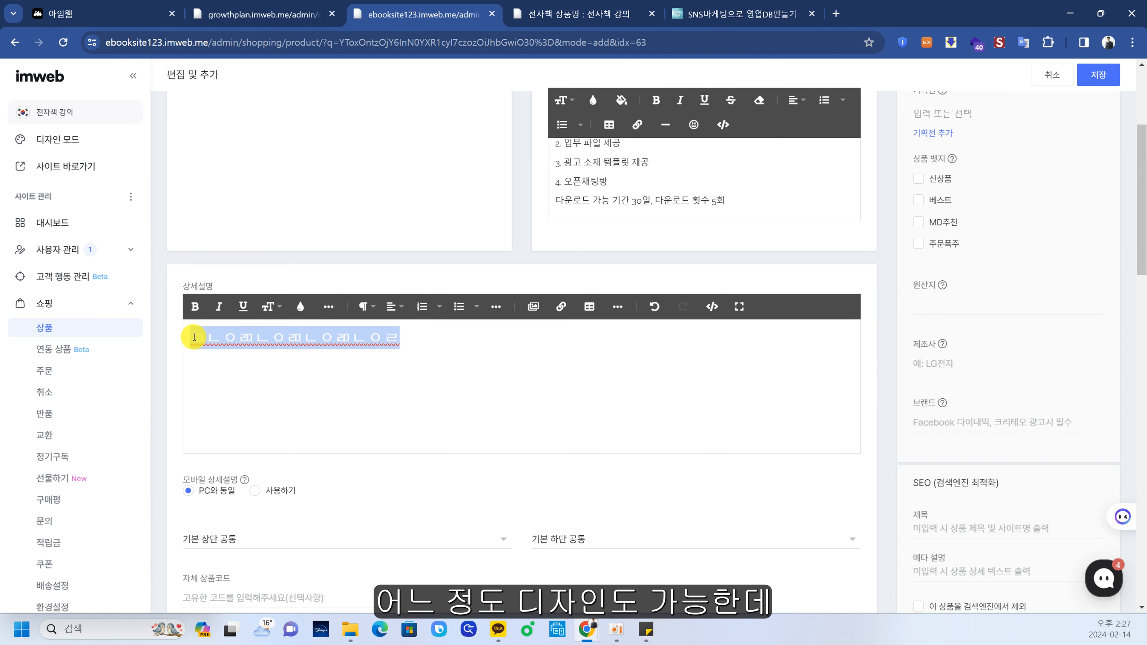
{"action": "key", "text": "BackSpace"}
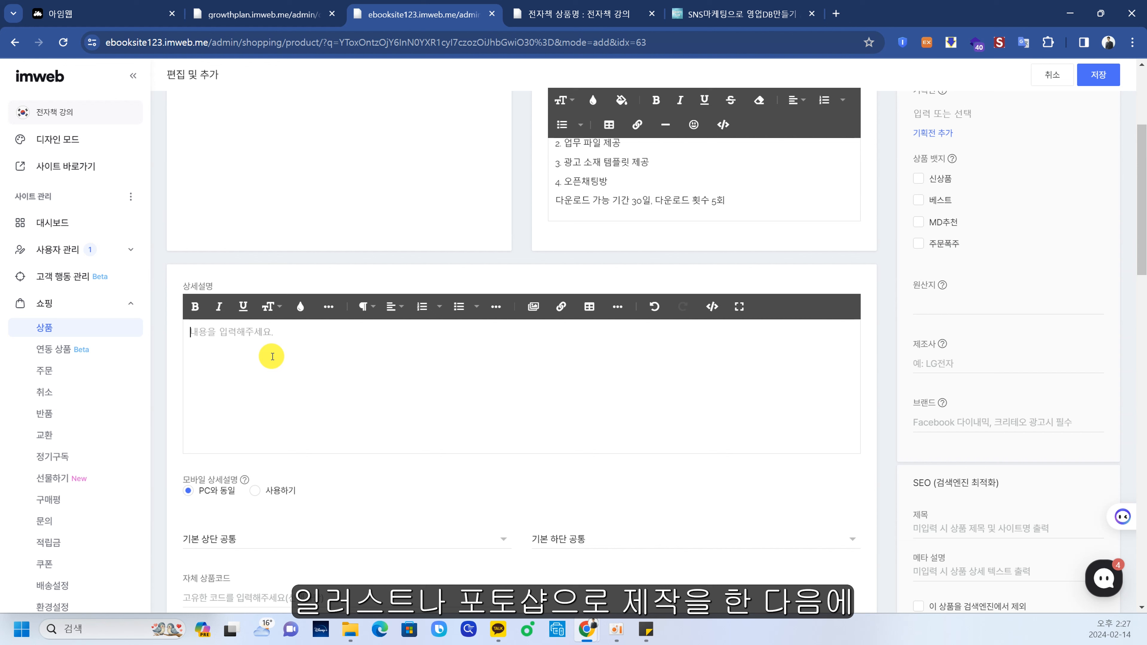
- Insert images 1 to 9 from the 650w folder into the product's detailed description and look through them
{"action": "left_click", "coordinate": [370, 339]}
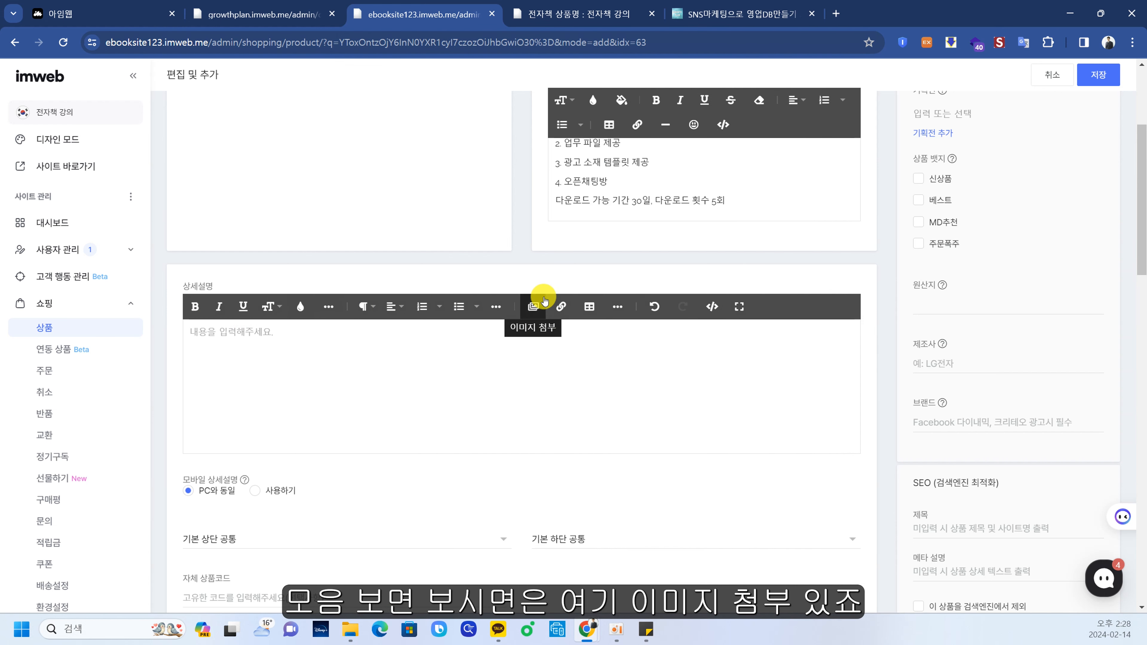
{"action": "left_click", "coordinate": [533, 307]}
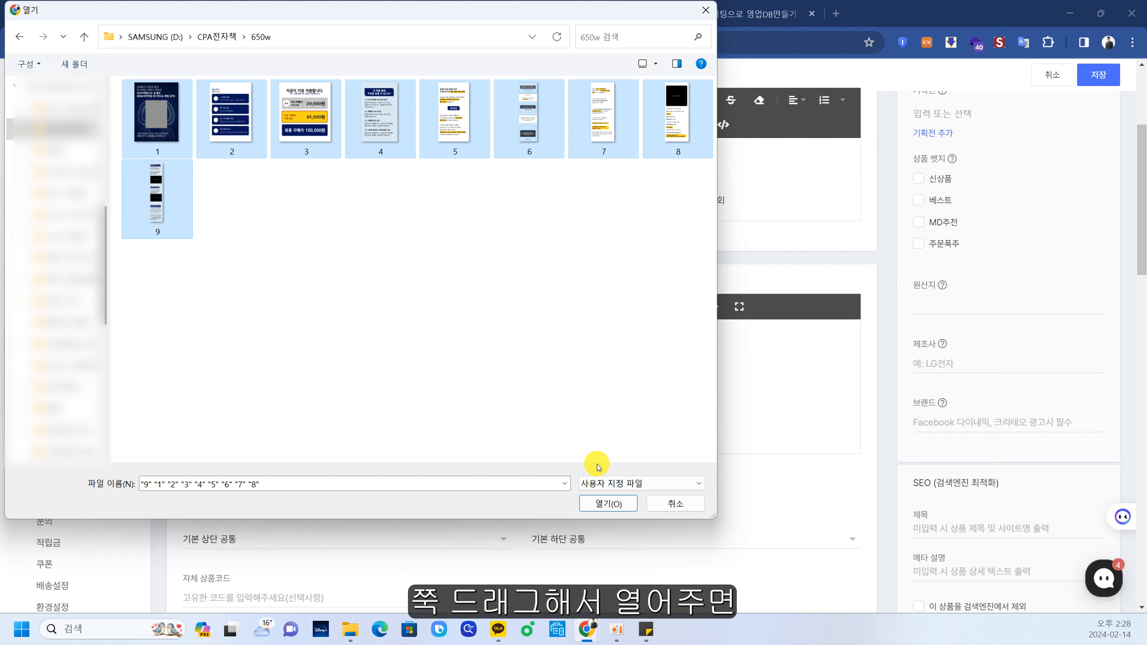
{"action": "left_click", "coordinate": [608, 502]}
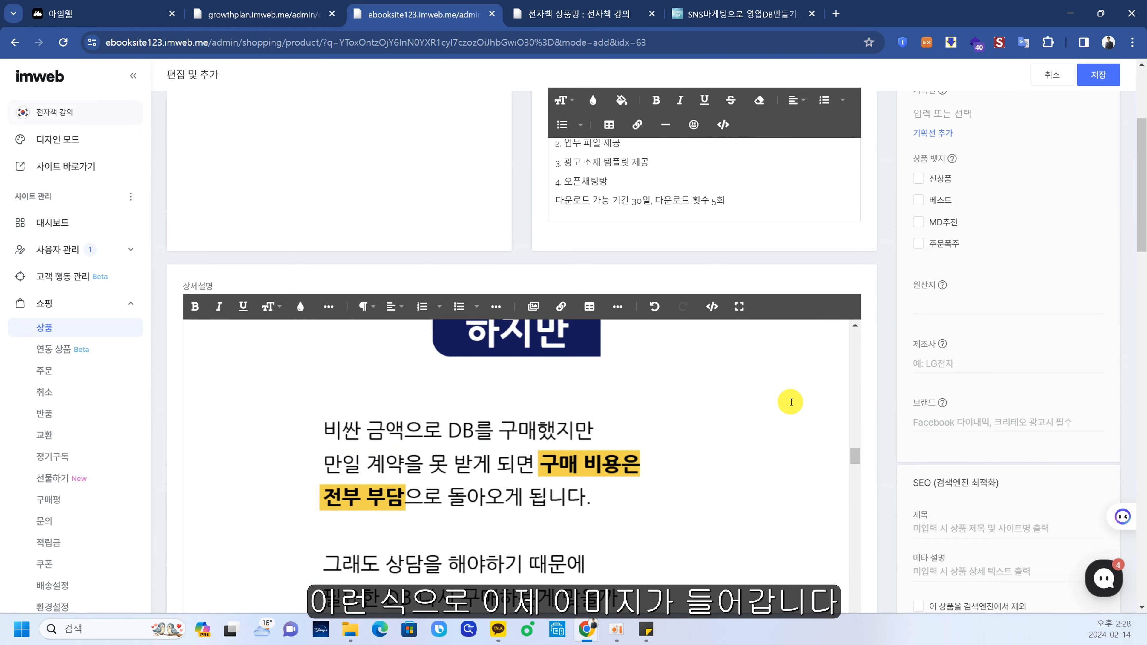
{"action": "scroll", "coordinate": [876, 398], "scroll_direction": "down", "scroll_amount": 8}
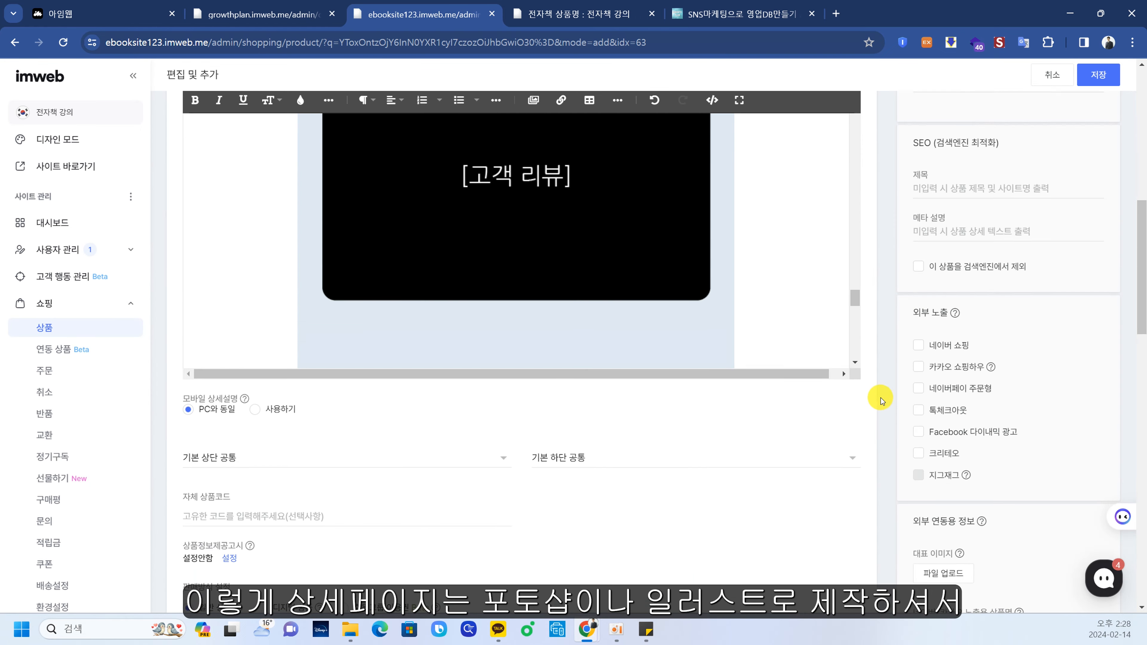
{"action": "scroll", "coordinate": [809, 392], "scroll_direction": "up", "scroll_amount": 6}
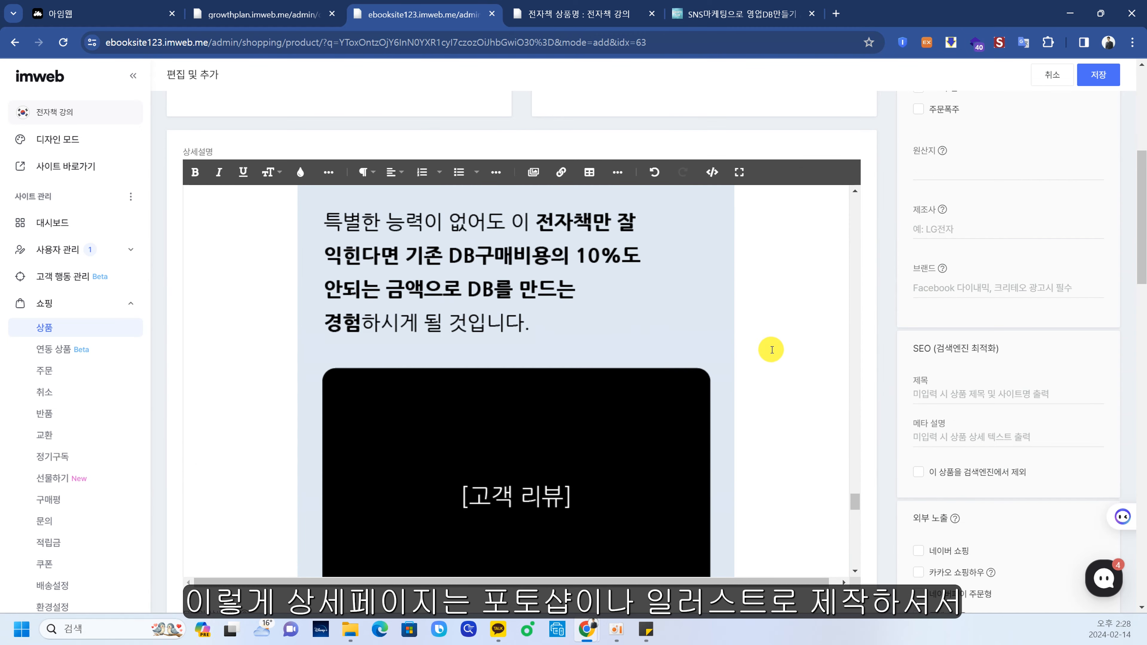
{"action": "scroll", "coordinate": [773, 350], "scroll_direction": "down", "scroll_amount": 10}
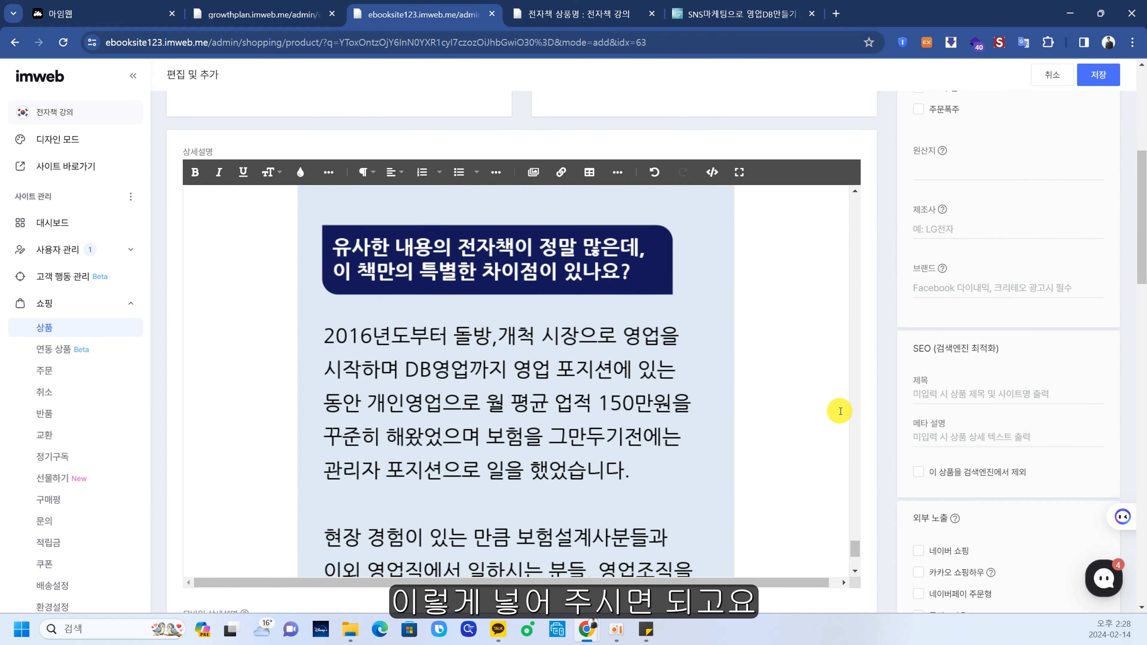
{"action": "scroll", "coordinate": [768, 371], "scroll_direction": "down", "scroll_amount": 7}
{"action": "scroll", "coordinate": [849, 343], "scroll_direction": "up", "scroll_amount": 3}
{"action": "scroll", "coordinate": [813, 371], "scroll_direction": "down", "scroll_amount": 1}
- Set the product's regular price (정가) to KRW 50,000 and its selling price (판매가) to KRW 20,000
{"action": "scroll", "coordinate": [803, 381], "scroll_direction": "down", "scroll_amount": 6}
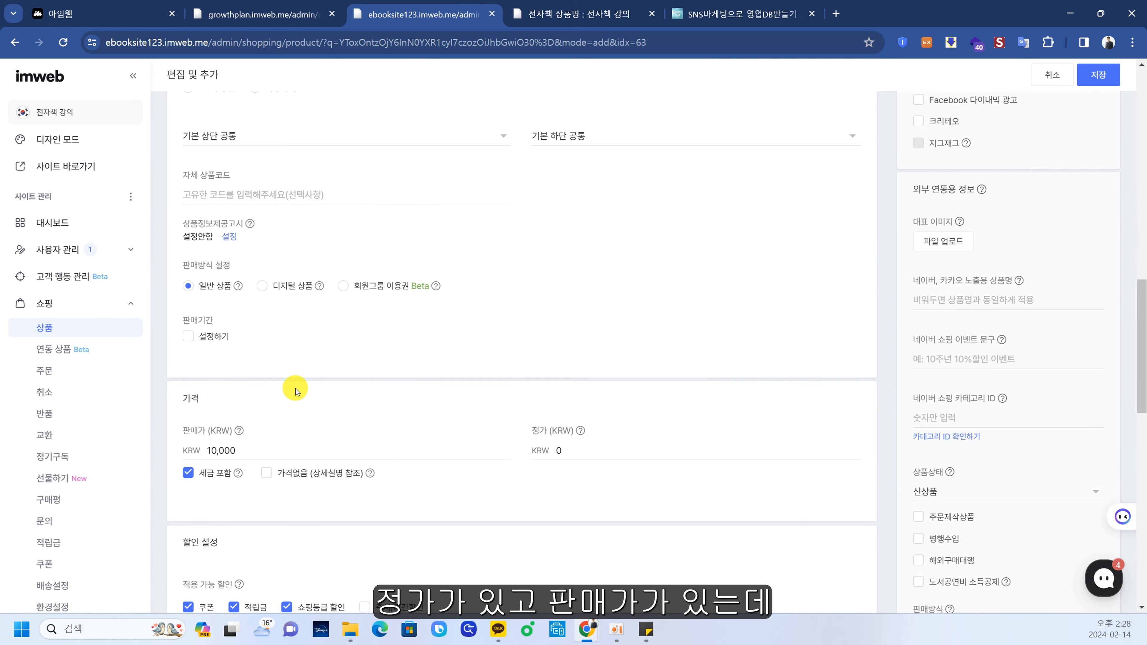
{"action": "scroll", "coordinate": [317, 380], "scroll_direction": "down", "scroll_amount": 3}
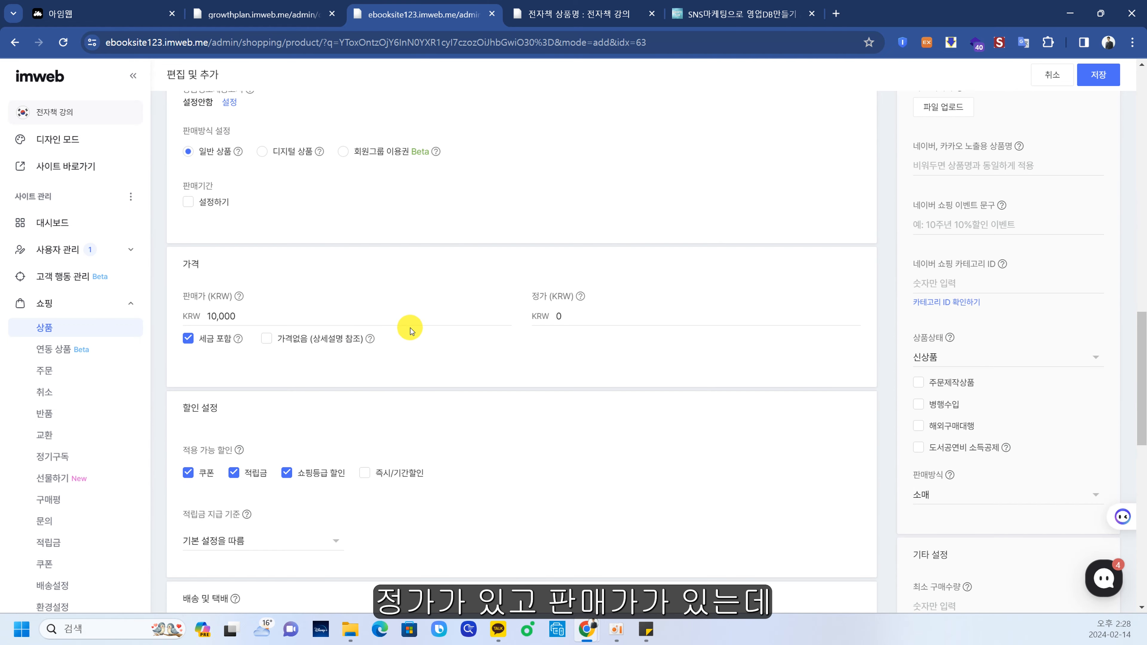
{"action": "left_click", "coordinate": [256, 313]}
{"action": "left_click", "coordinate": [580, 315]}
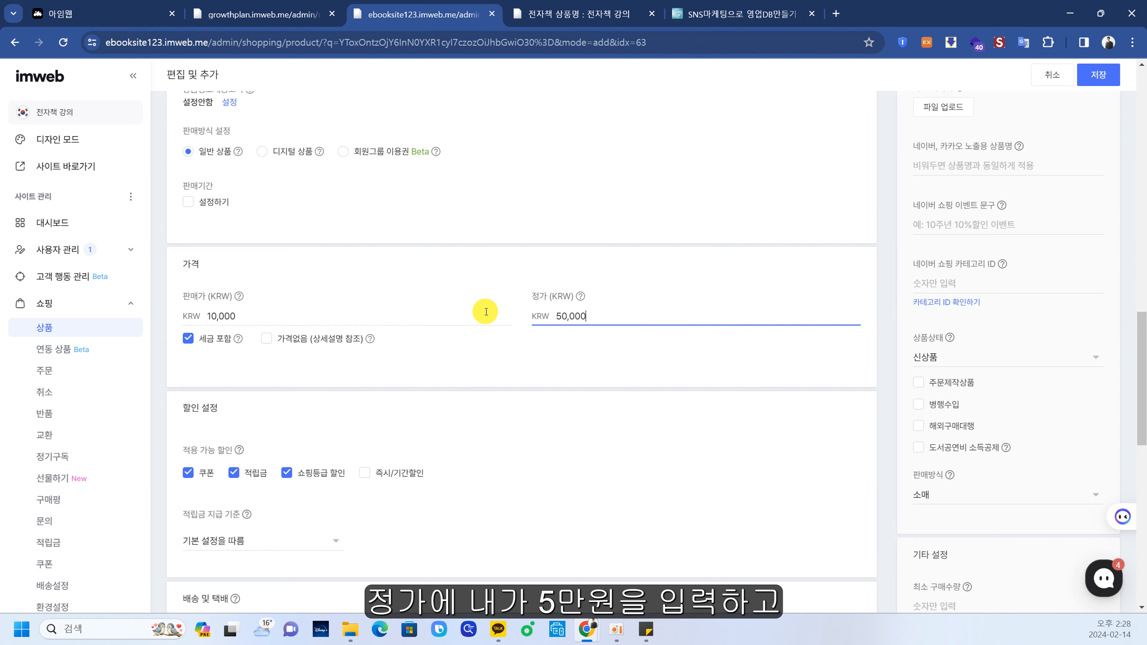
{"action": "left_click", "coordinate": [485, 312]}
{"action": "left_click_drag", "start_coordinate": [415, 300], "coordinate": [92, 297]}
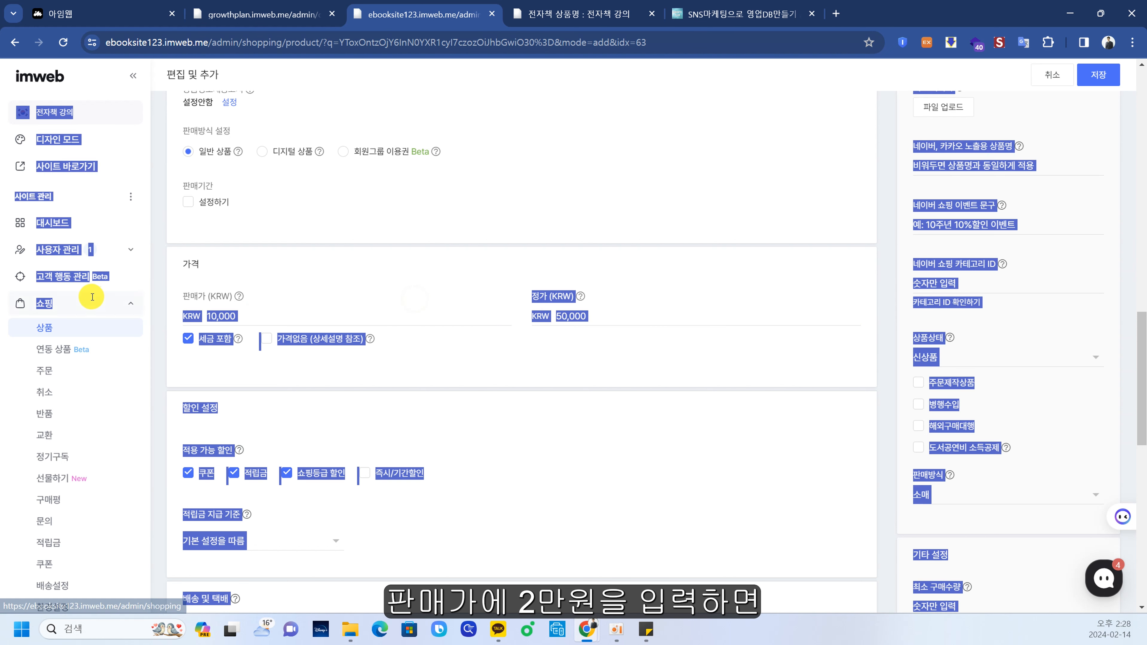
{"action": "left_click", "coordinate": [220, 318]}
{"action": "type", "text": "2,00"}
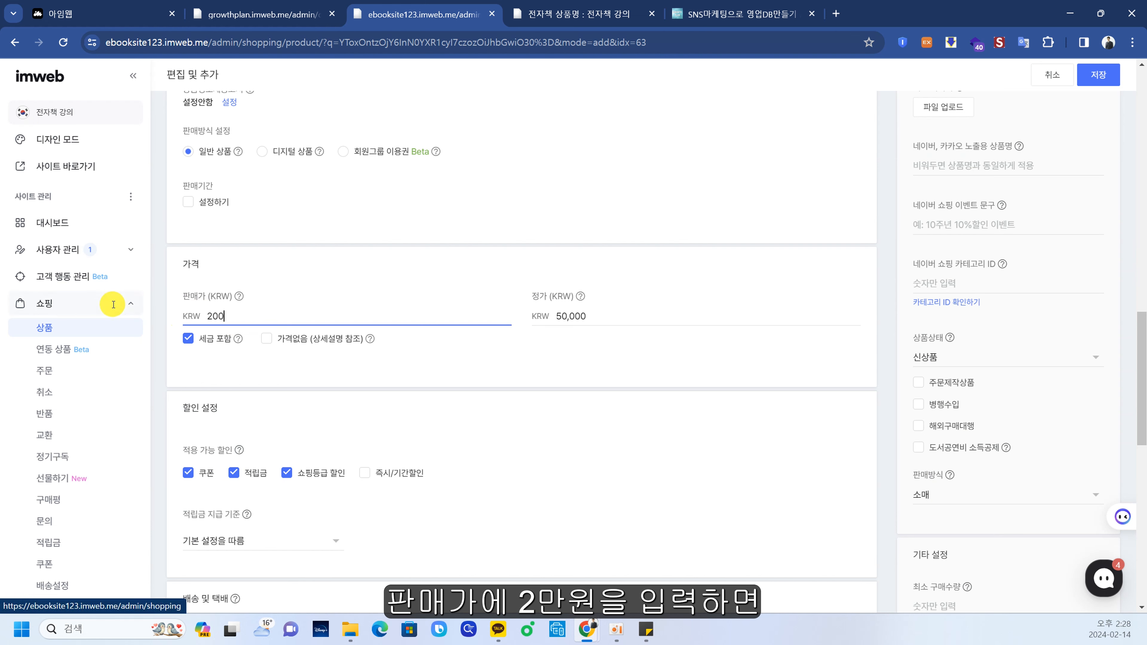
{"action": "type", "text": "000"}
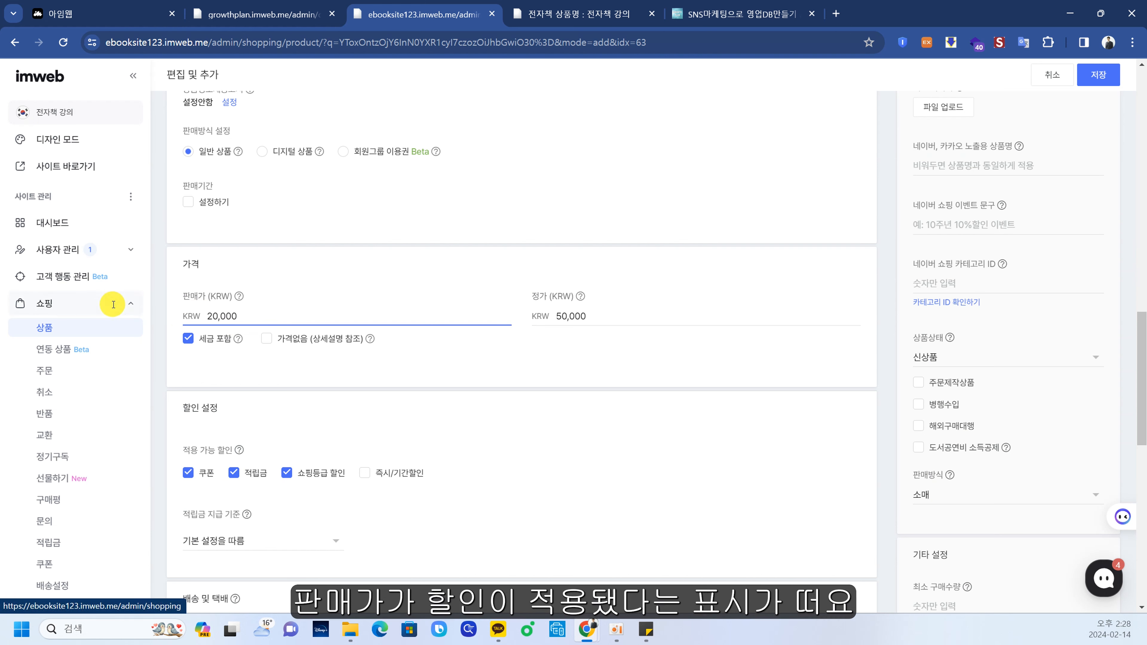
{"action": "left_click", "coordinate": [319, 368]}
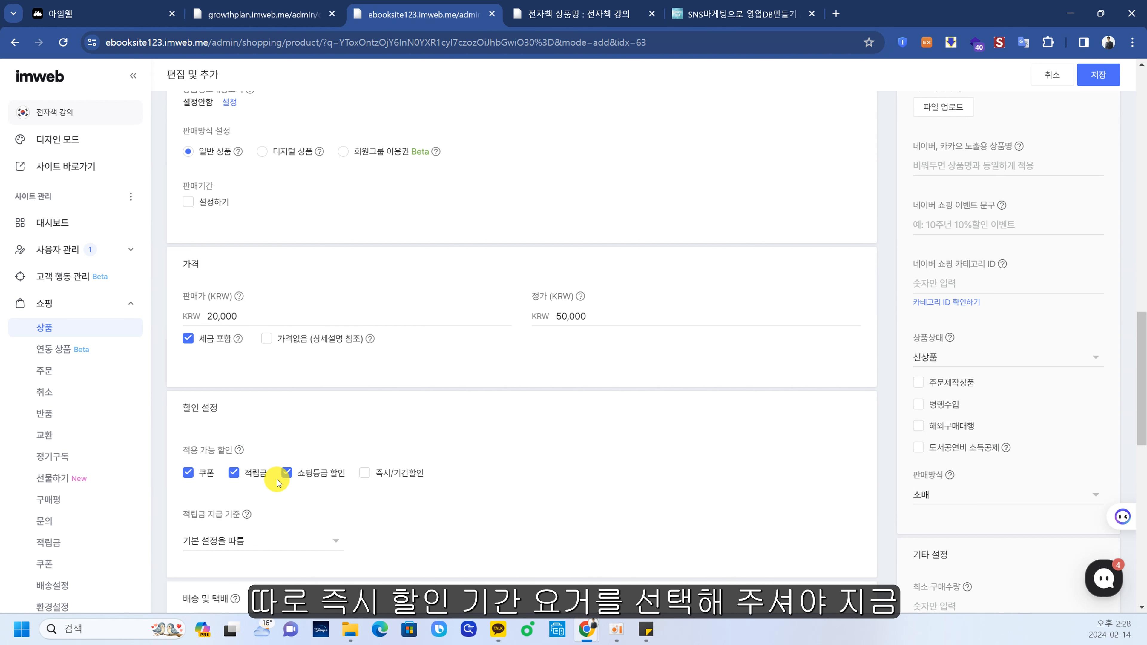
- Enable the instant/period discount (즉시/기간할인) for the product and examine the time-sale countdown on the growthplan e-book page
{"action": "left_click", "coordinate": [391, 478]}
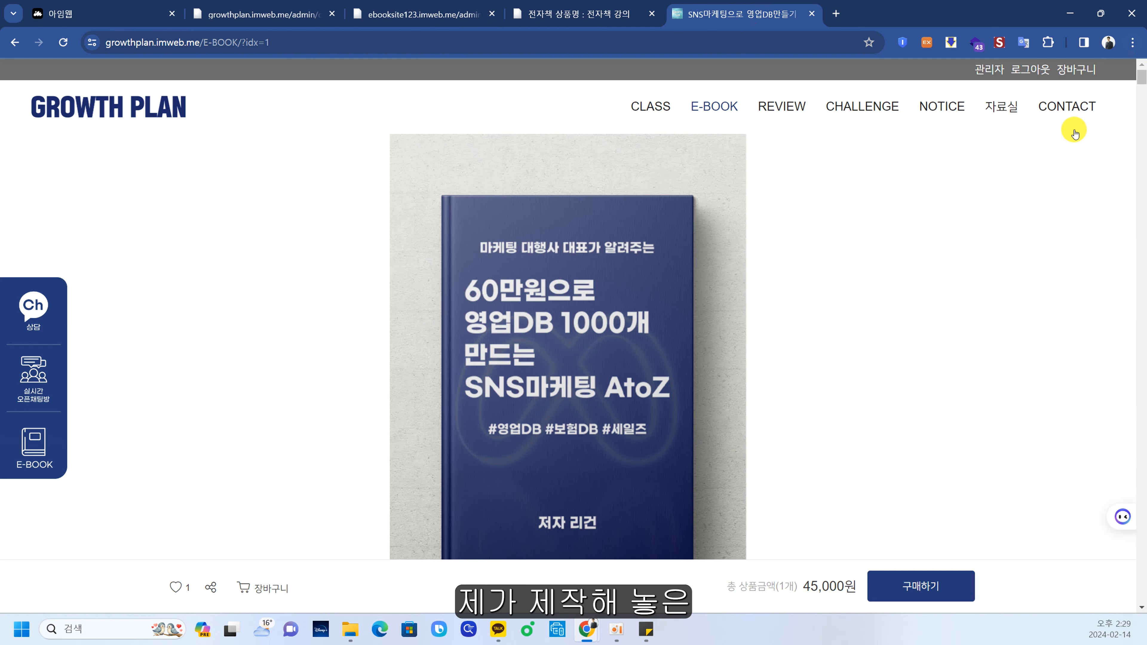
{"action": "scroll", "coordinate": [940, 273], "scroll_direction": "down", "scroll_amount": 8}
{"action": "scroll", "coordinate": [941, 273], "scroll_direction": "down", "scroll_amount": 1}
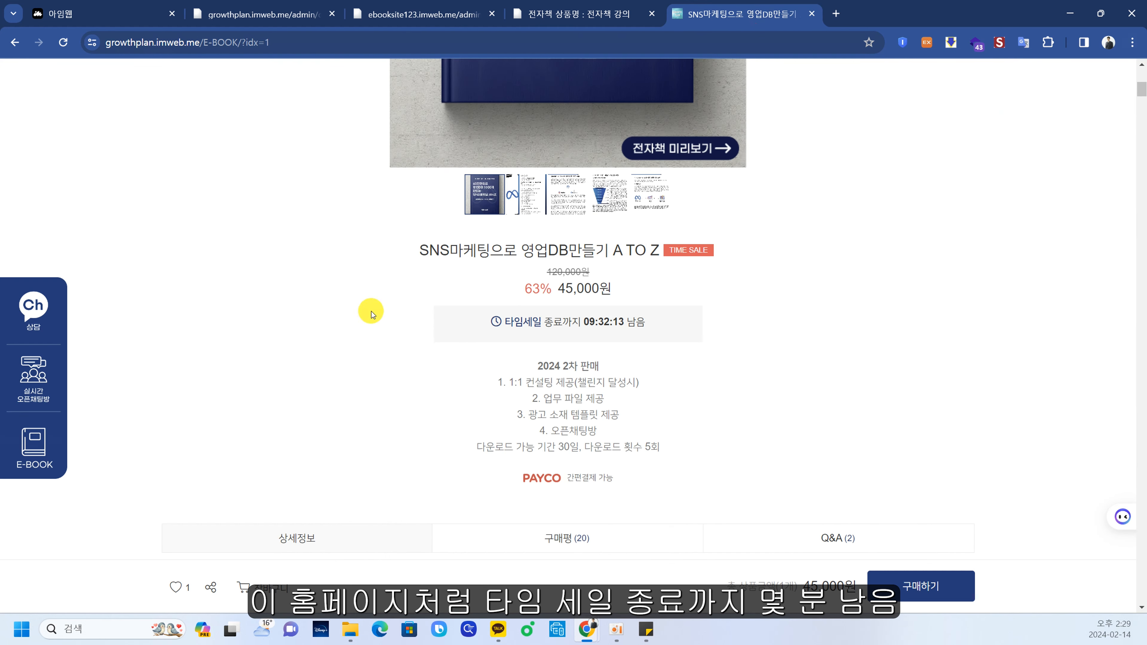
{"action": "left_click_drag", "start_coordinate": [480, 322], "coordinate": [699, 317]}
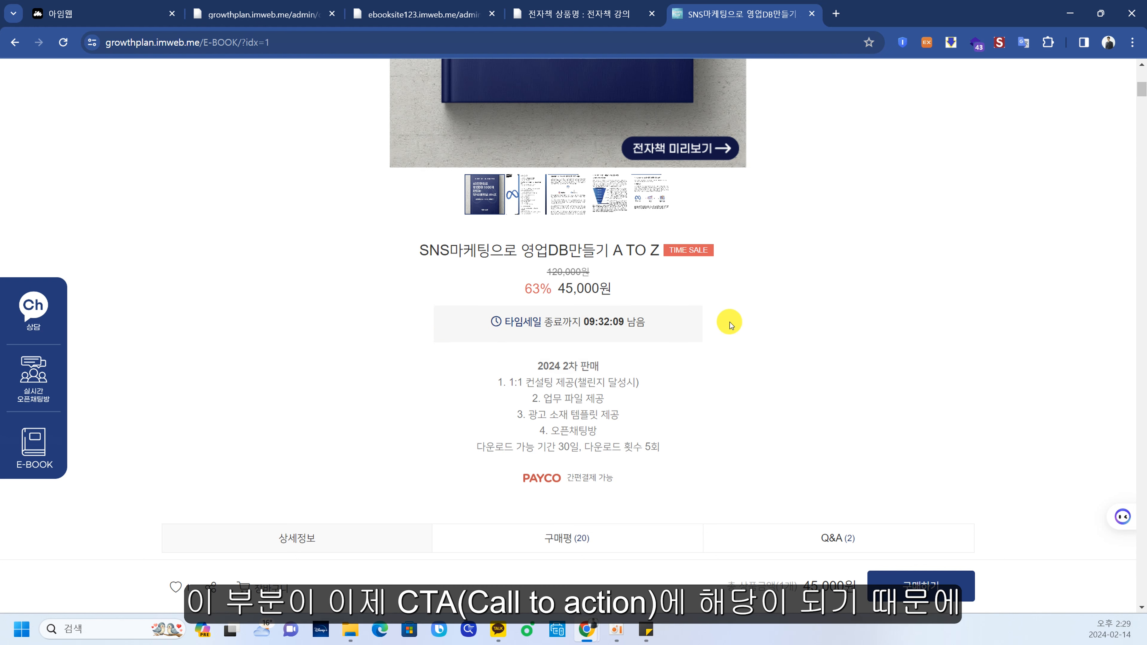
{"action": "left_click_drag", "start_coordinate": [495, 319], "coordinate": [746, 322]}
{"action": "left_click", "coordinate": [814, 323]}
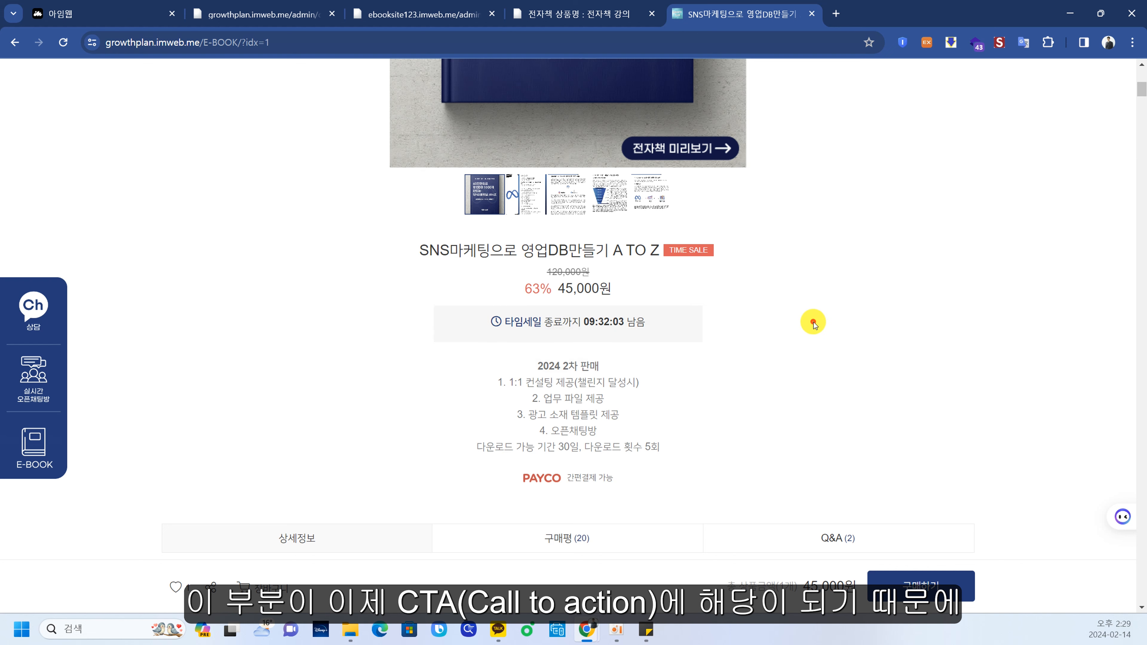
- Turn off the 쿠폰, 적립금 and 쇼핑등급 discounts in the product form, and set the selling price to KRW 100,000
{"action": "left_click", "coordinate": [416, 15]}
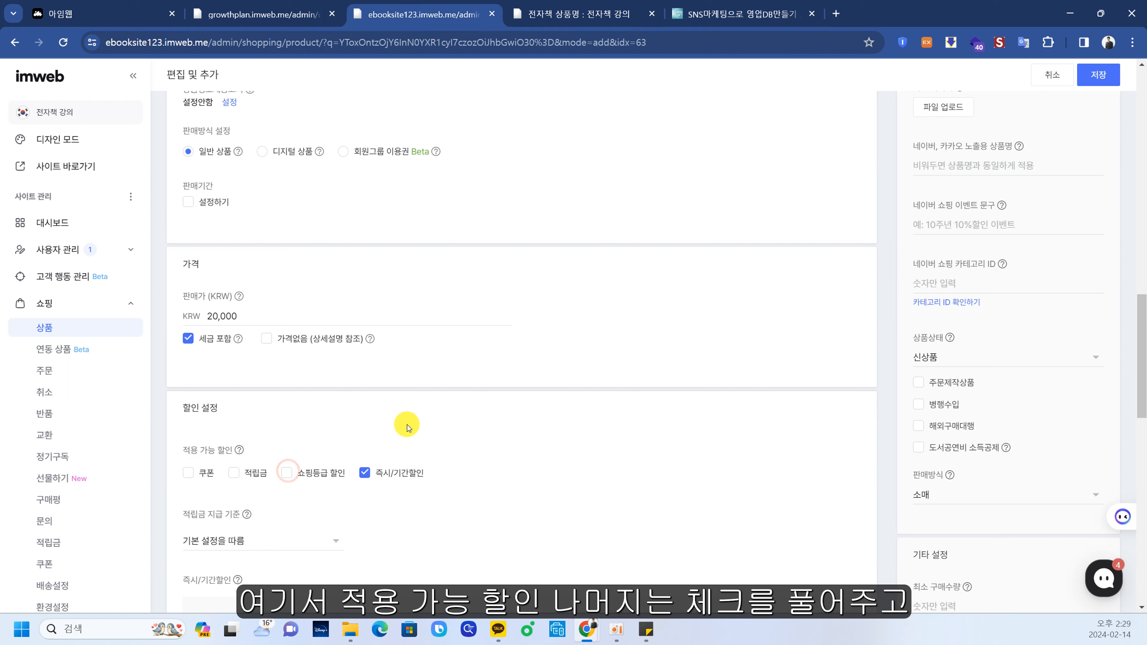
{"action": "double_click", "coordinate": [259, 313]}
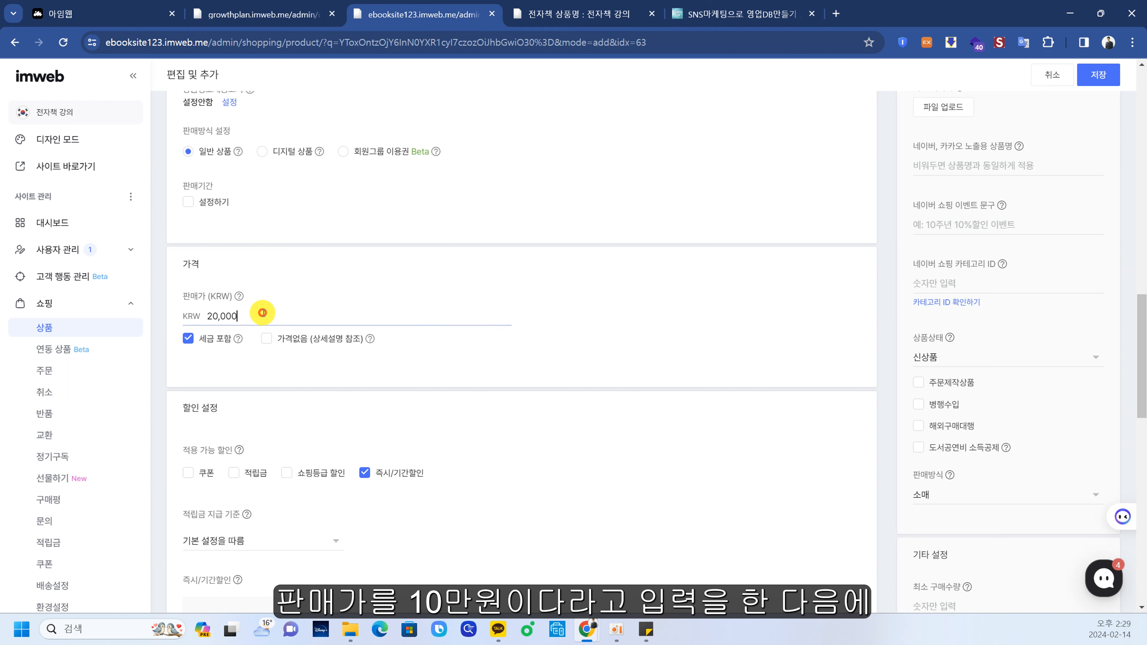
{"action": "left_click", "coordinate": [547, 435]}
- Set the instant/period discount (즉시/기간할인) to KRW 40,000 for members and non-members (회원 + 비회원)
{"action": "scroll", "coordinate": [540, 429], "scroll_direction": "down", "scroll_amount": 3}
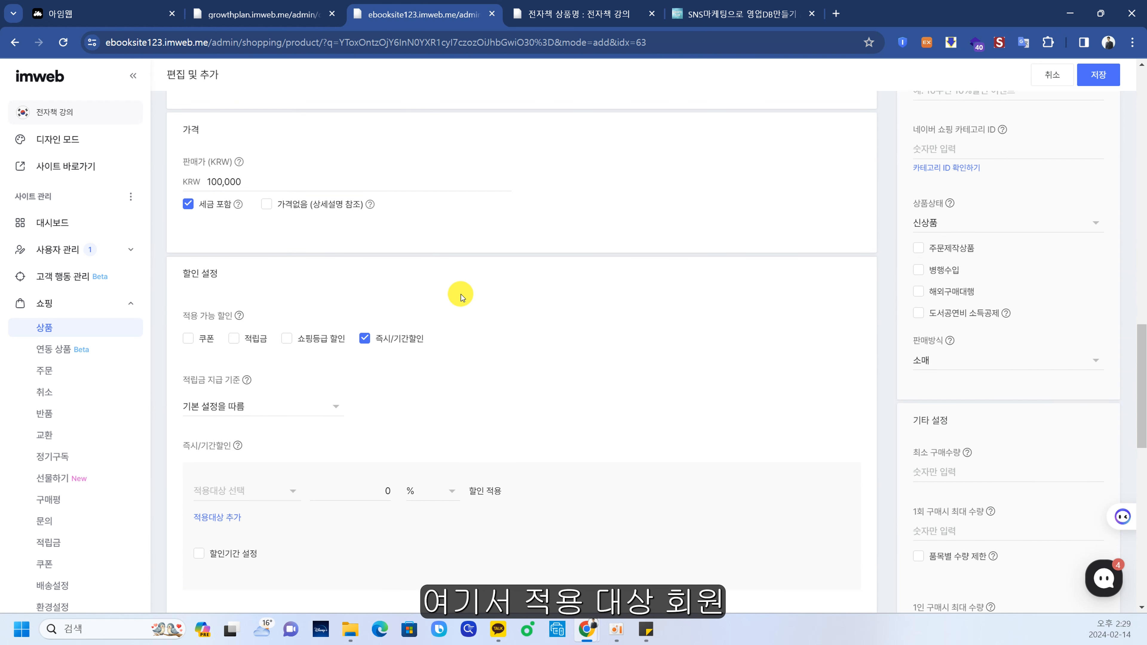
{"action": "scroll", "coordinate": [452, 292], "scroll_direction": "down", "scroll_amount": 3}
{"action": "left_click", "coordinate": [250, 357]}
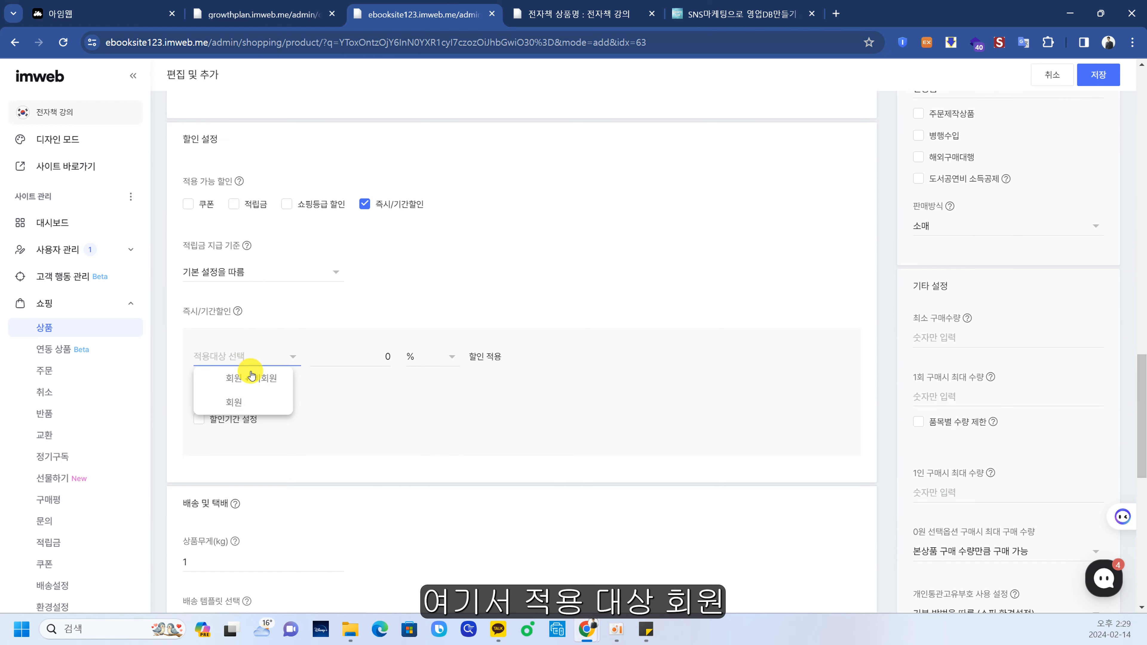
{"action": "left_click", "coordinate": [253, 381]}
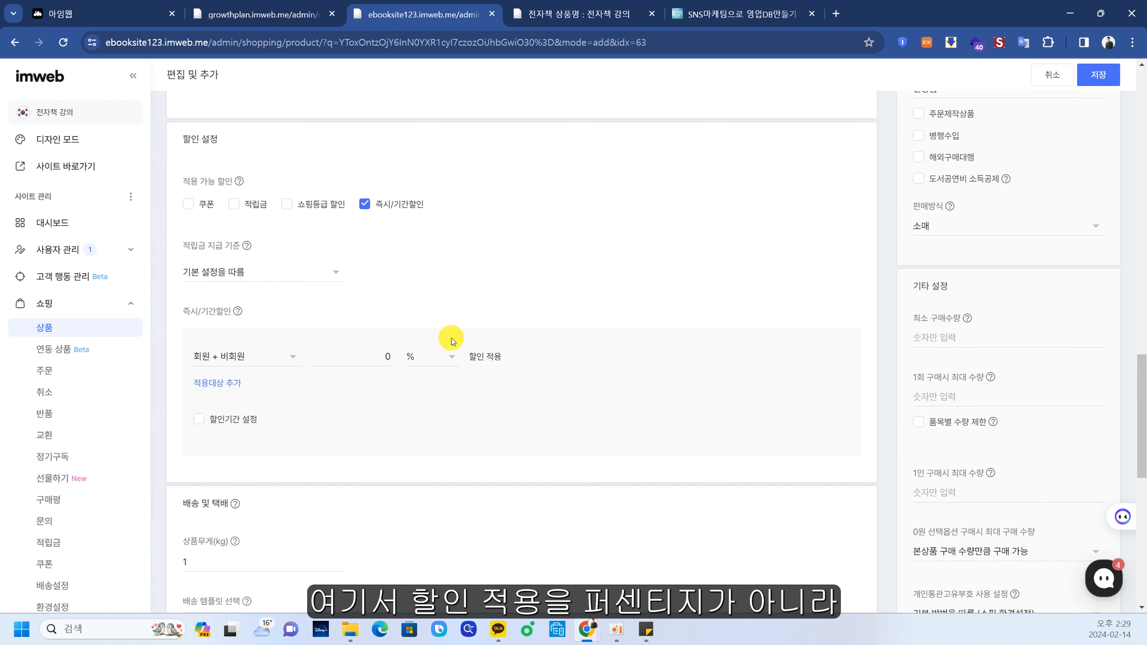
{"action": "left_click", "coordinate": [432, 360]}
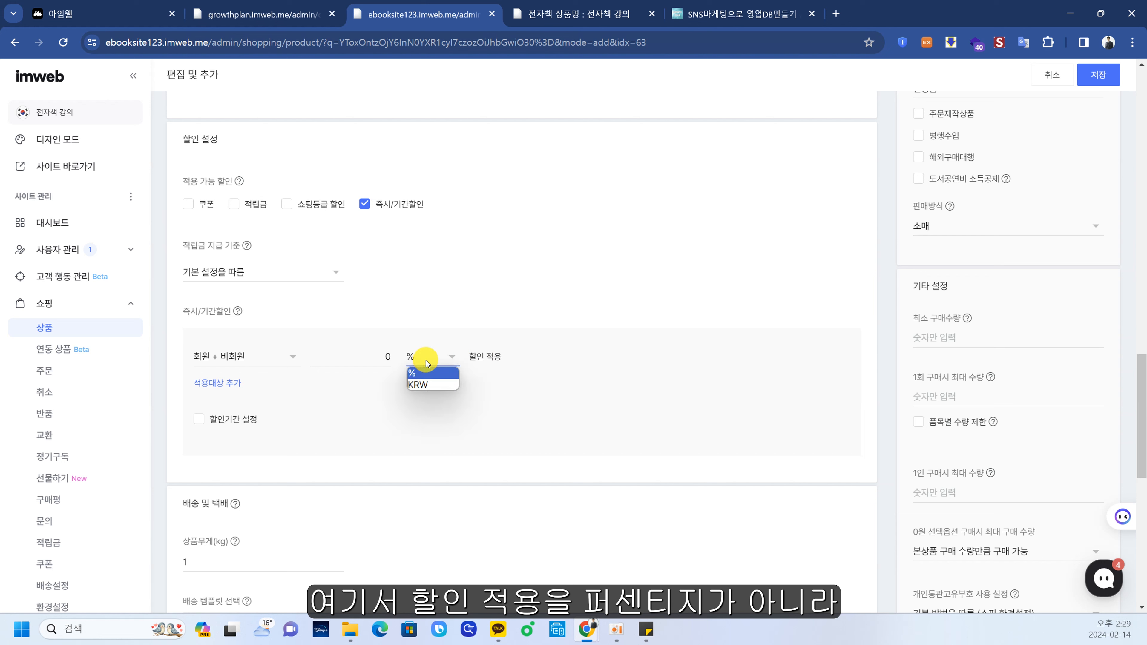
{"action": "left_click", "coordinate": [428, 382]}
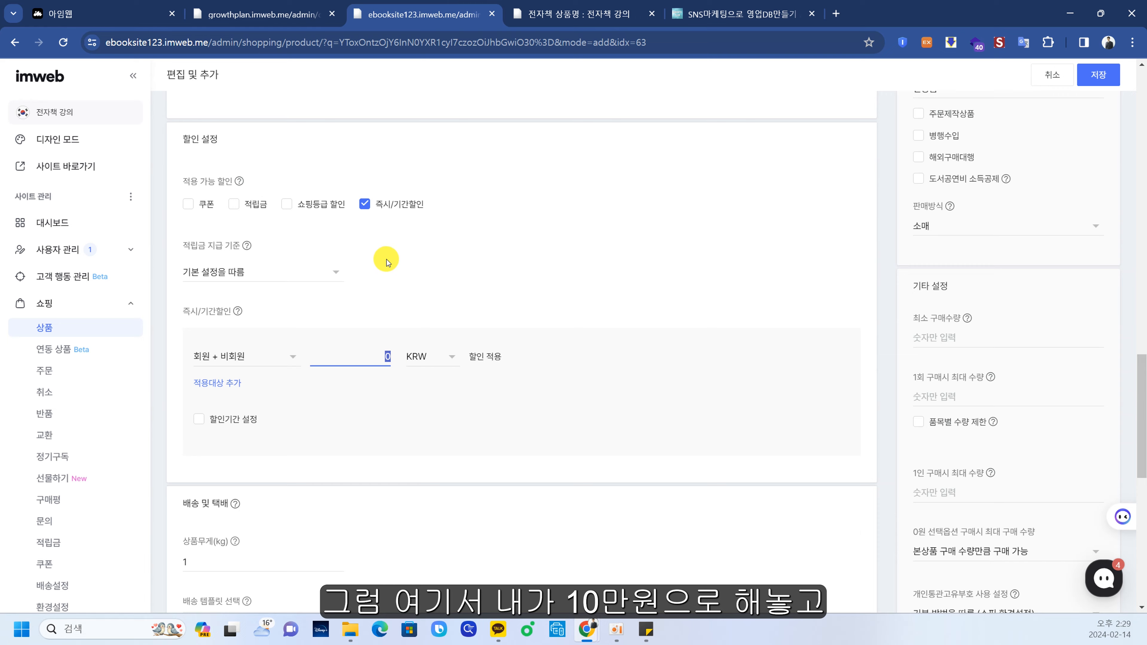
{"action": "scroll", "coordinate": [384, 257], "scroll_direction": "up", "scroll_amount": 3}
{"action": "scroll", "coordinate": [387, 259], "scroll_direction": "down", "scroll_amount": 3}
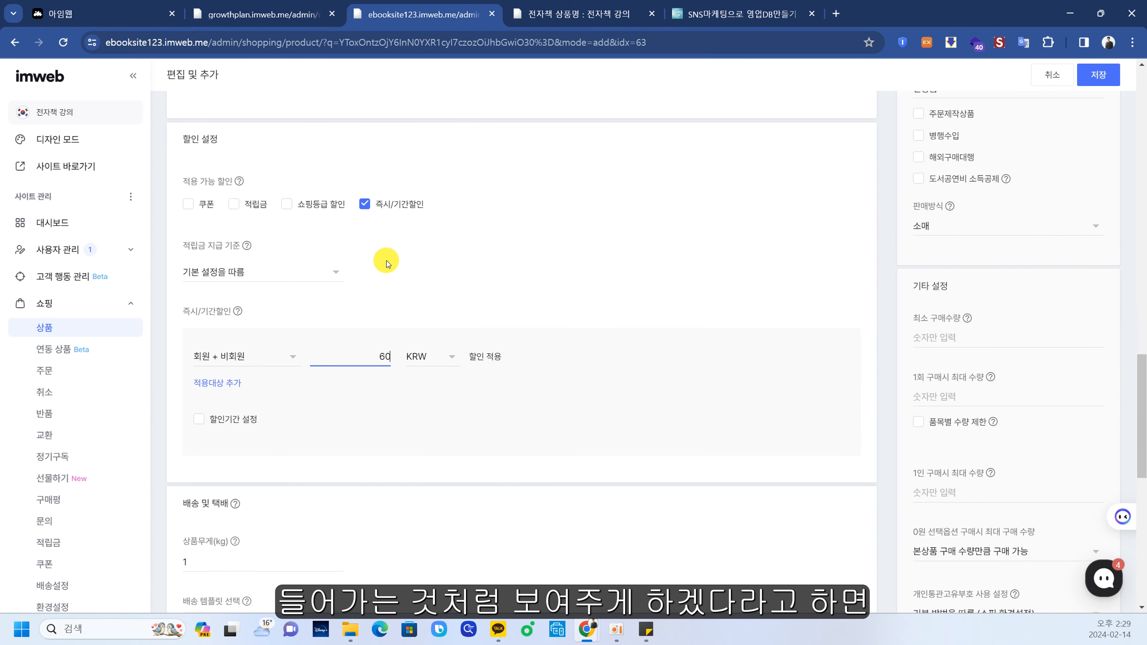
{"action": "type", "text": "000"}
{"action": "left_click", "coordinate": [403, 280]}
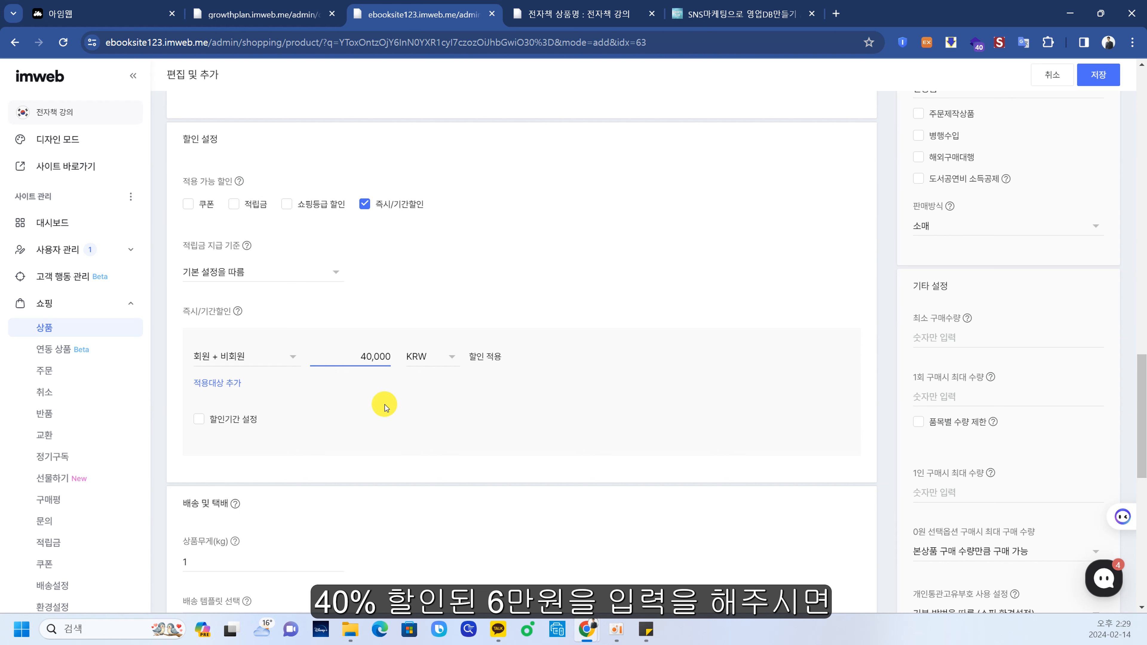
{"action": "left_click", "coordinate": [385, 406]}
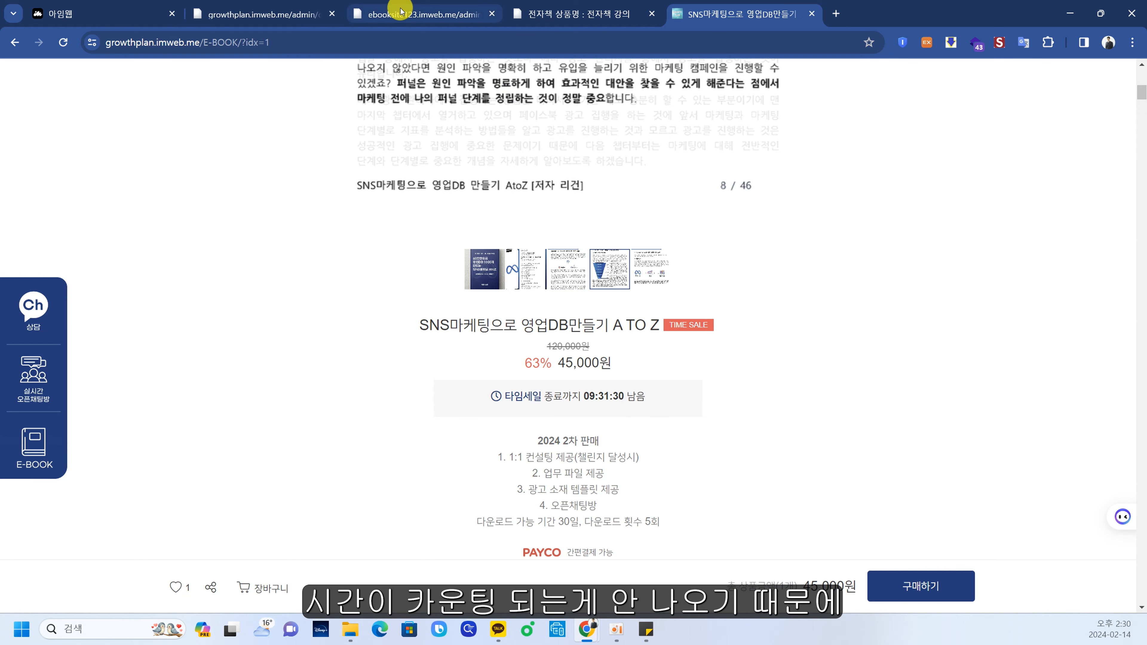
{"action": "left_click", "coordinate": [400, 10]}
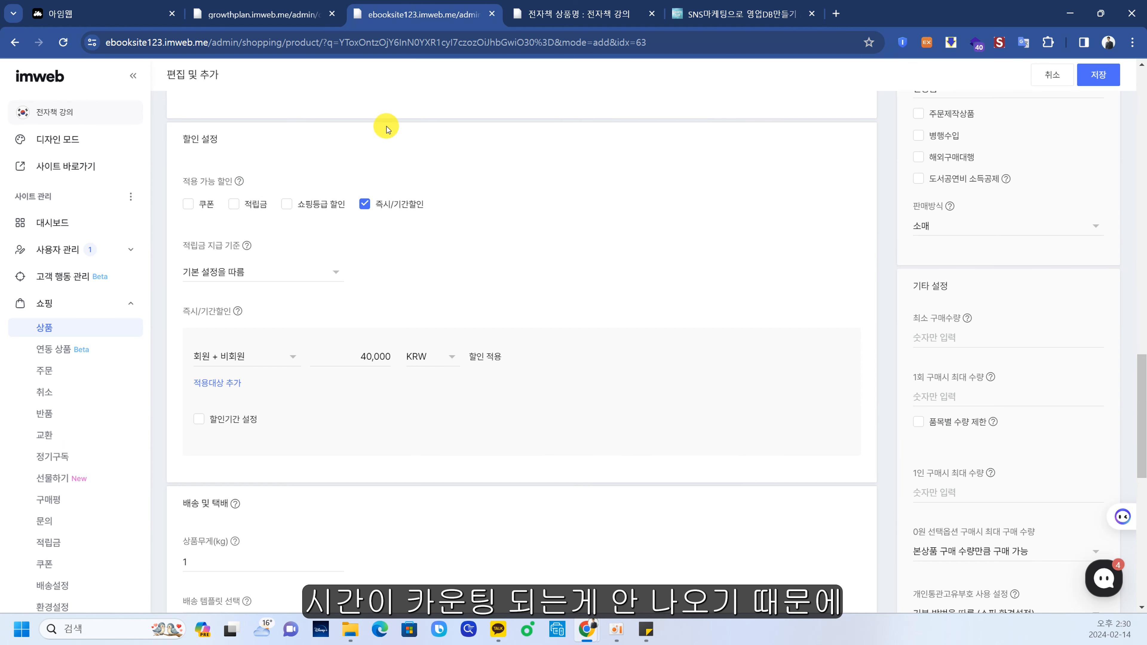
{"action": "left_click", "coordinate": [225, 285]}
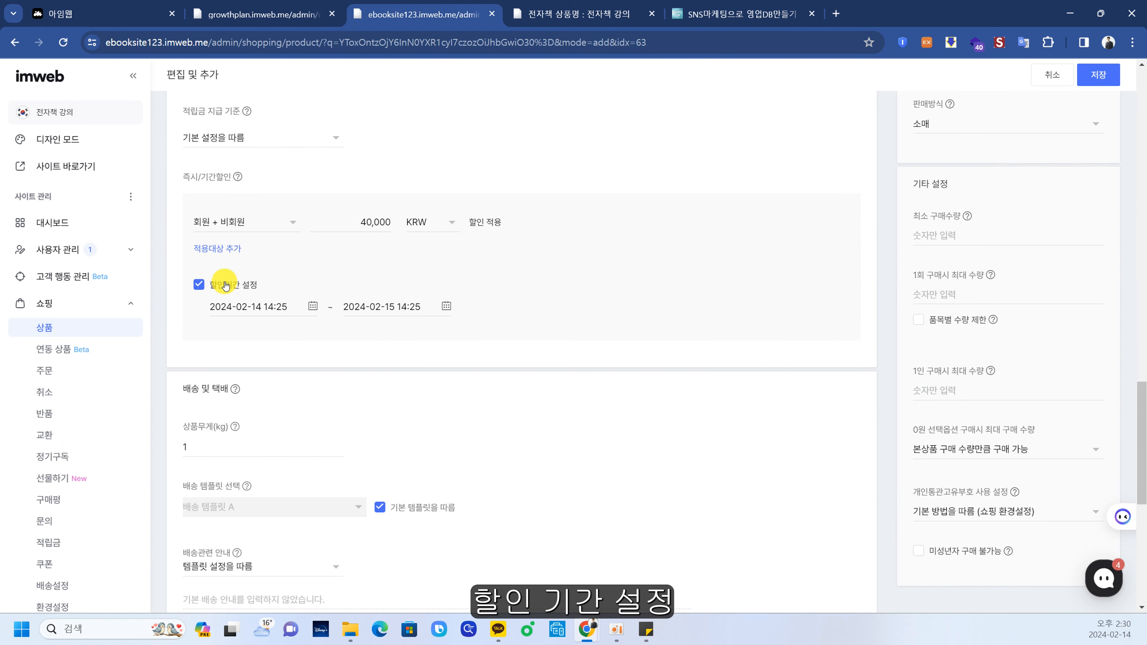
{"action": "left_click", "coordinate": [445, 307]}
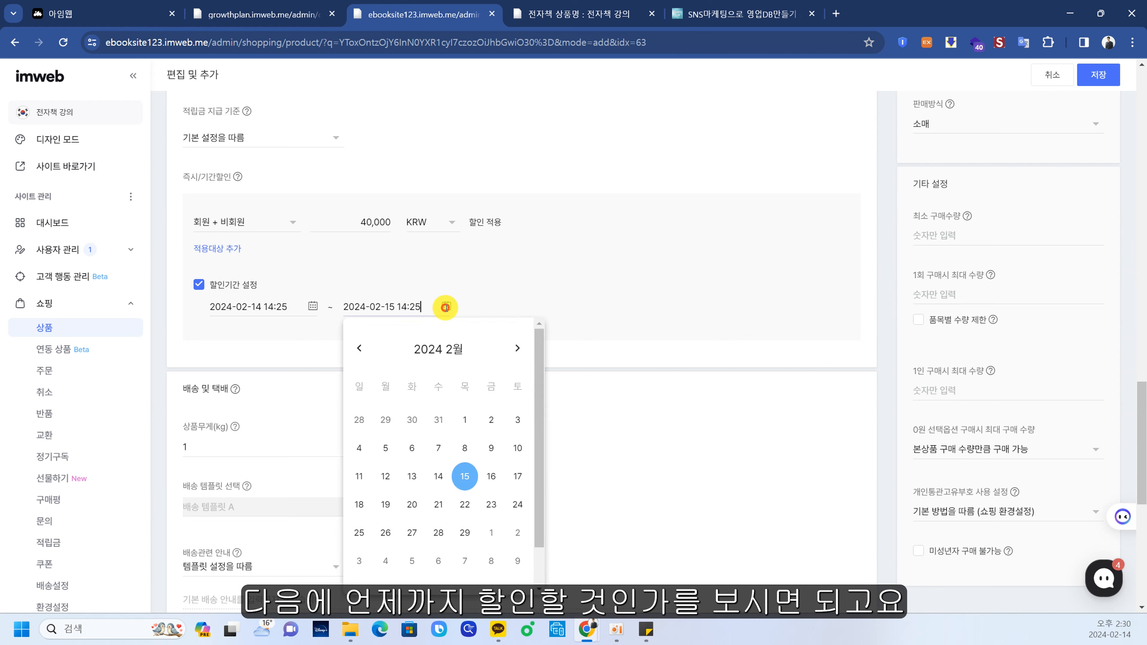
{"action": "left_click", "coordinate": [518, 477]}
{"action": "left_click", "coordinate": [470, 475]}
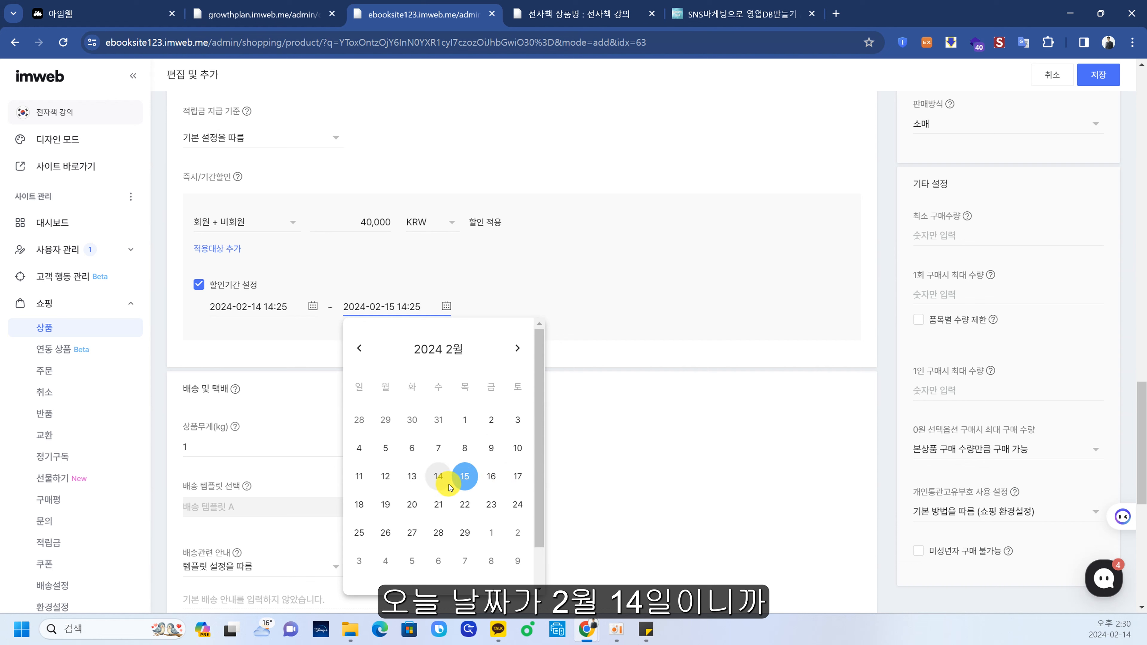
{"action": "left_click_drag", "start_coordinate": [397, 306], "coordinate": [423, 306]}
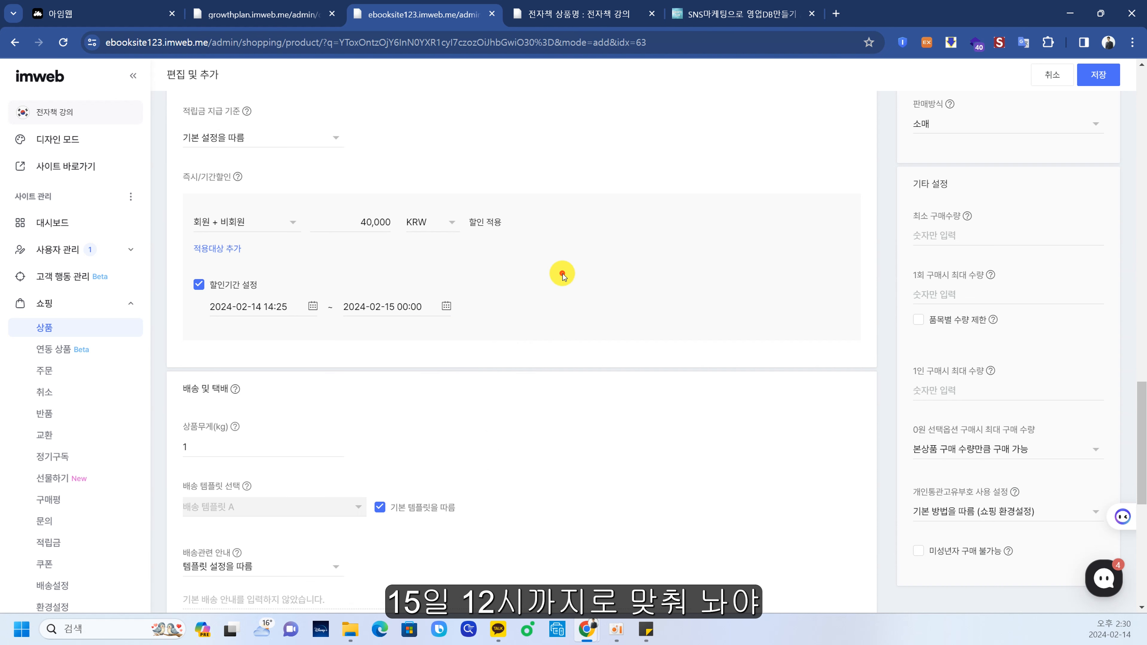
{"action": "scroll", "coordinate": [545, 226], "scroll_direction": "up", "scroll_amount": 5}
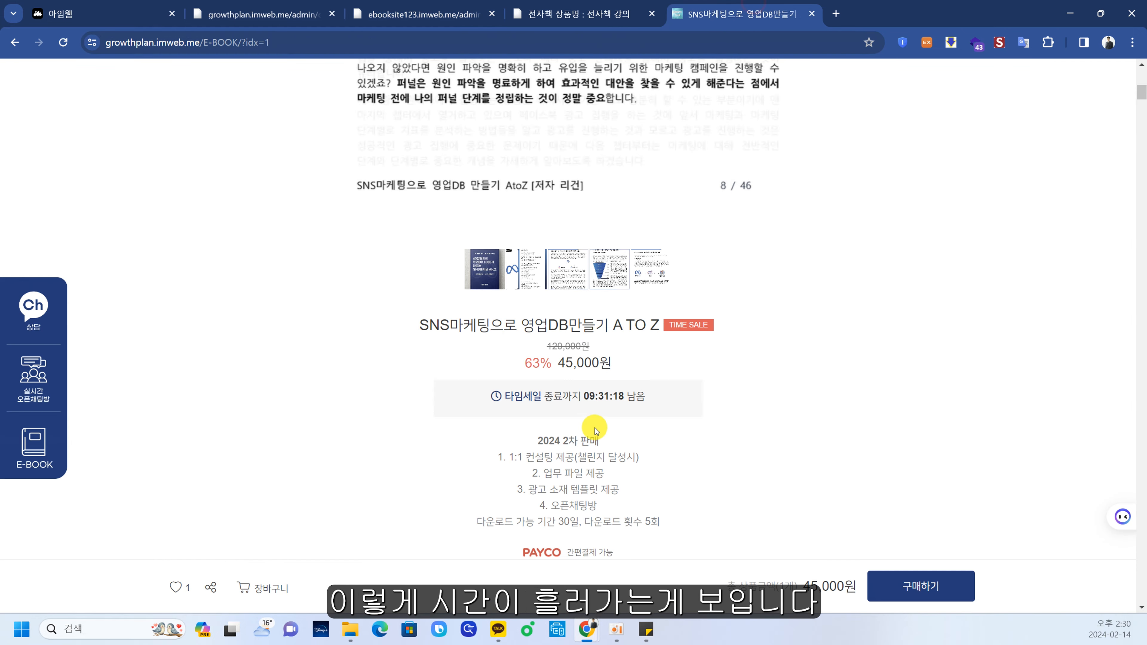
- Try 2024-02-17 as the discount end date and compare it with the time-sale countdown on the growthplan e-book page
{"action": "left_click", "coordinate": [432, 17]}
{"action": "scroll", "coordinate": [451, 364], "scroll_direction": "down", "scroll_amount": 5}
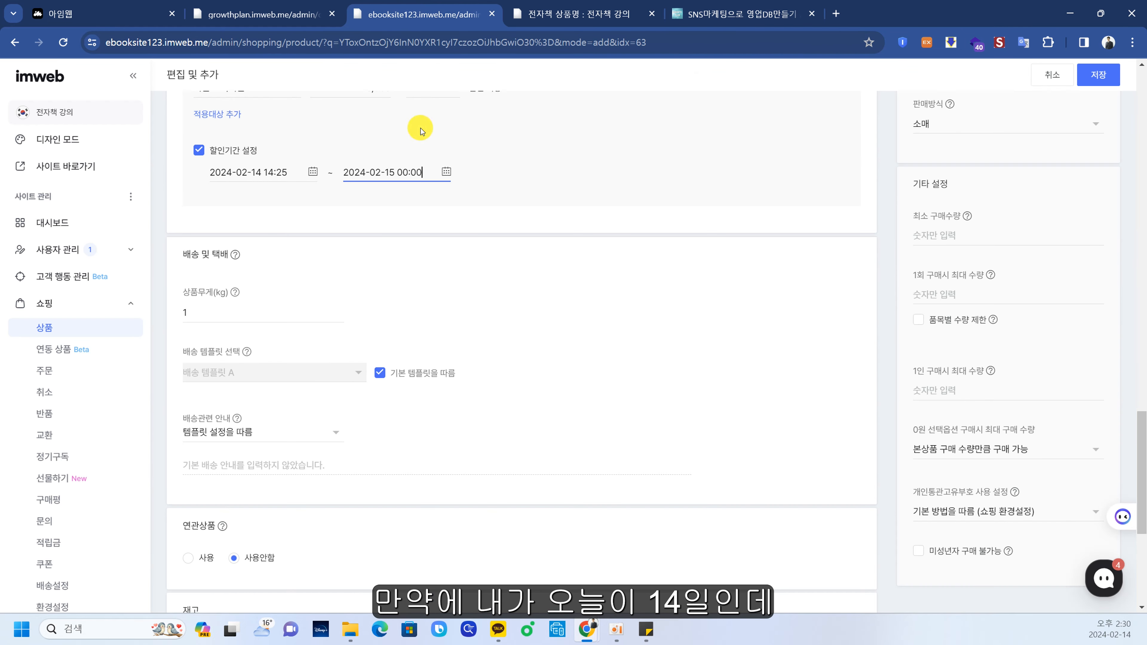
{"action": "left_click", "coordinate": [449, 167]}
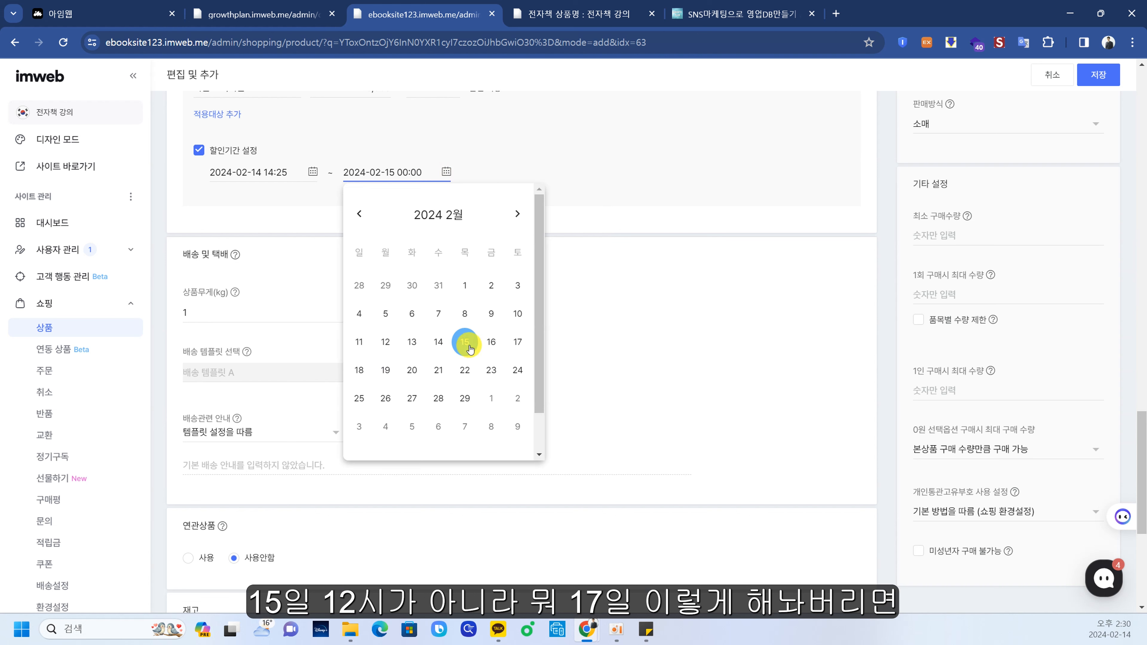
{"action": "left_click", "coordinate": [521, 350]}
{"action": "left_click", "coordinate": [629, 216]}
{"action": "scroll", "coordinate": [629, 216], "scroll_direction": "up", "scroll_amount": 5}
{"action": "left_click", "coordinate": [740, 13]}
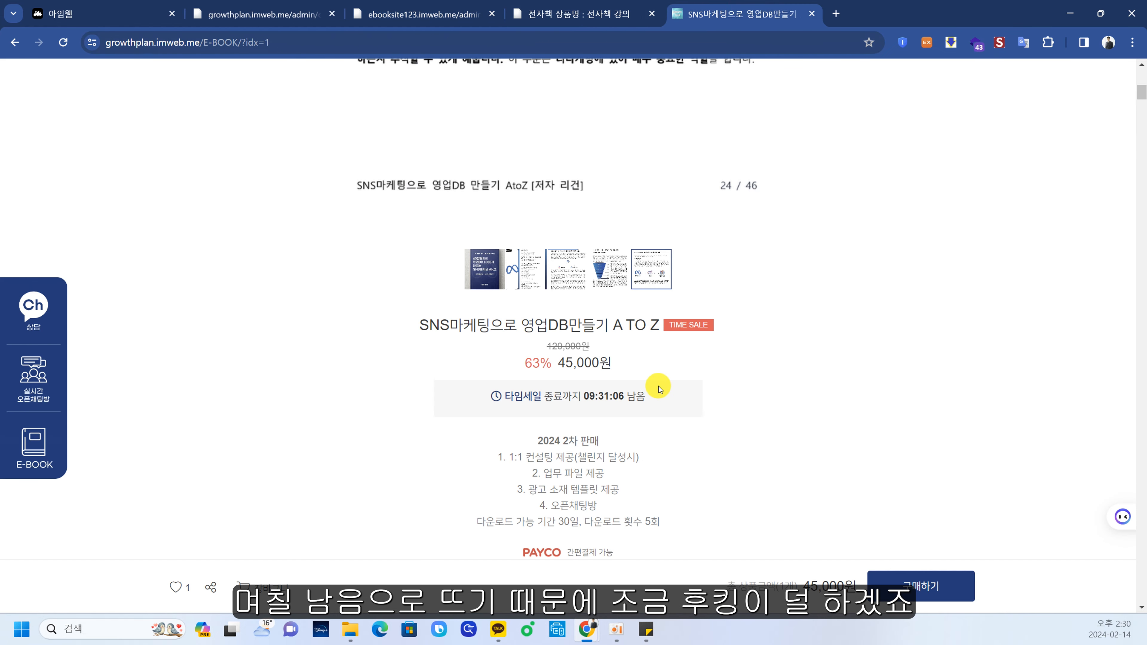
- Return to the product form and set the discount end date to 2024-02-15, keeping 00:00 as the time
{"action": "left_click", "coordinate": [440, 13]}
{"action": "scroll", "coordinate": [519, 461], "scroll_direction": "down", "scroll_amount": 3}
{"action": "left_click", "coordinate": [446, 373]}
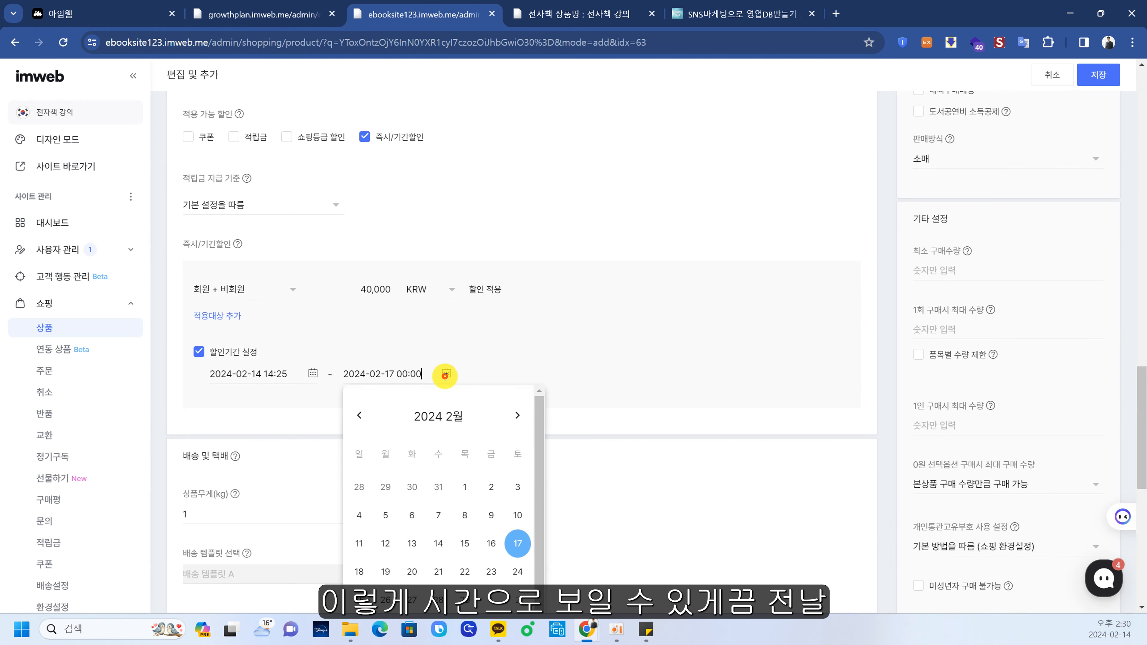
{"action": "left_click", "coordinate": [465, 543]}
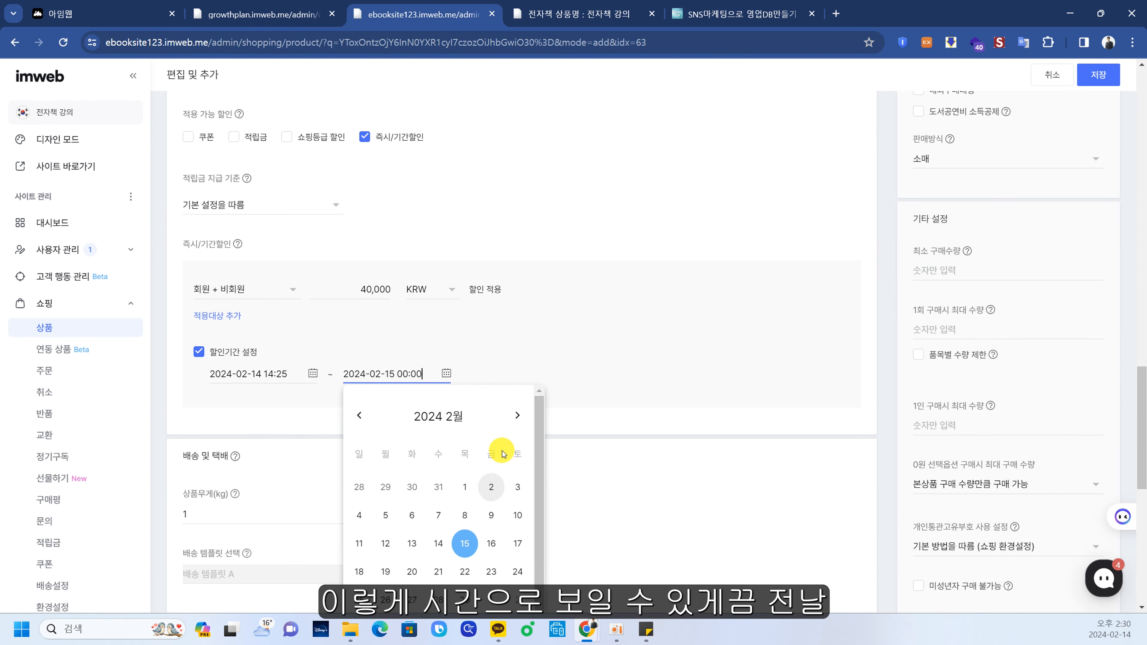
{"action": "left_click", "coordinate": [586, 344]}
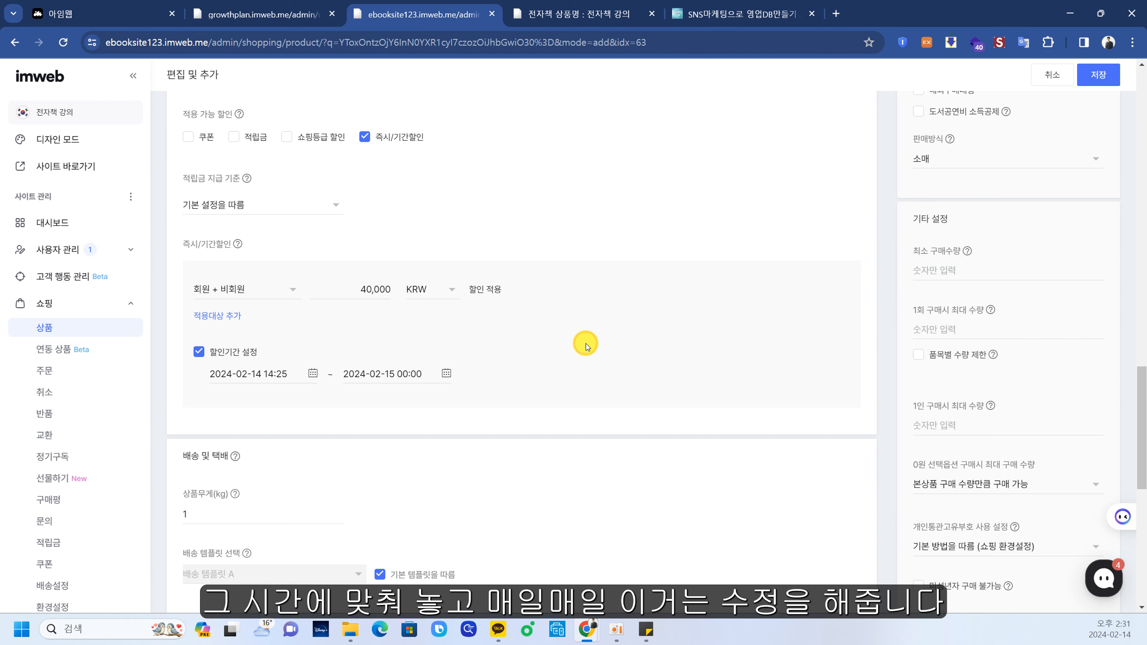
{"action": "scroll", "coordinate": [498, 388], "scroll_direction": "down", "scroll_amount": 4}
{"action": "scroll", "coordinate": [597, 344], "scroll_direction": "up", "scroll_amount": 4}
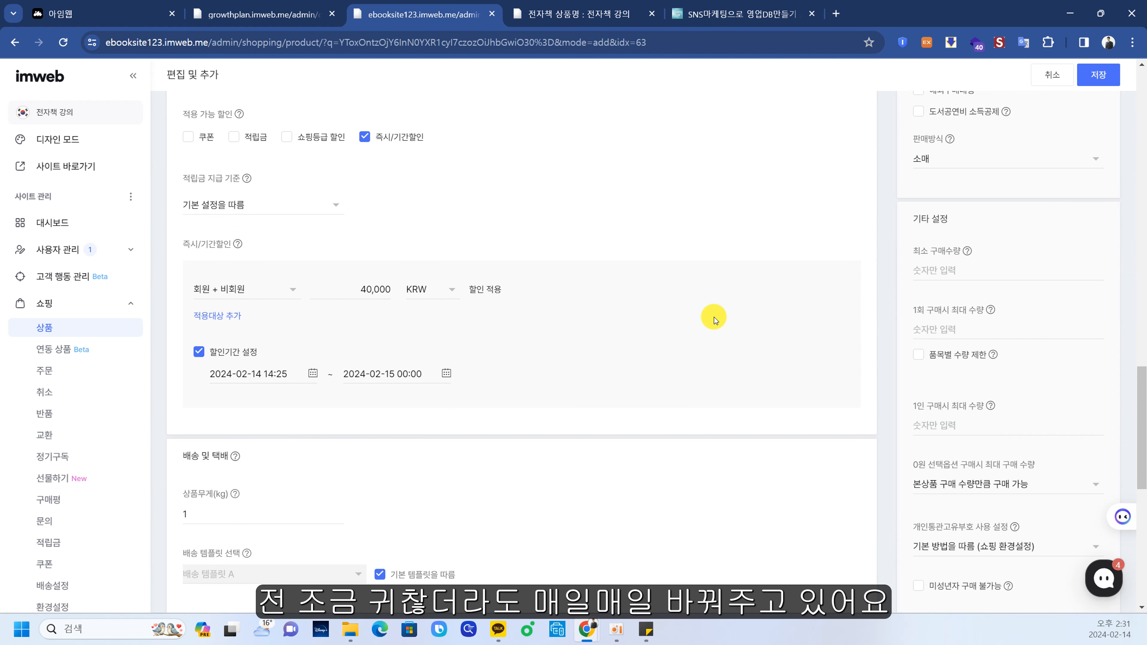
{"action": "scroll", "coordinate": [713, 318], "scroll_direction": "down", "scroll_amount": 3}
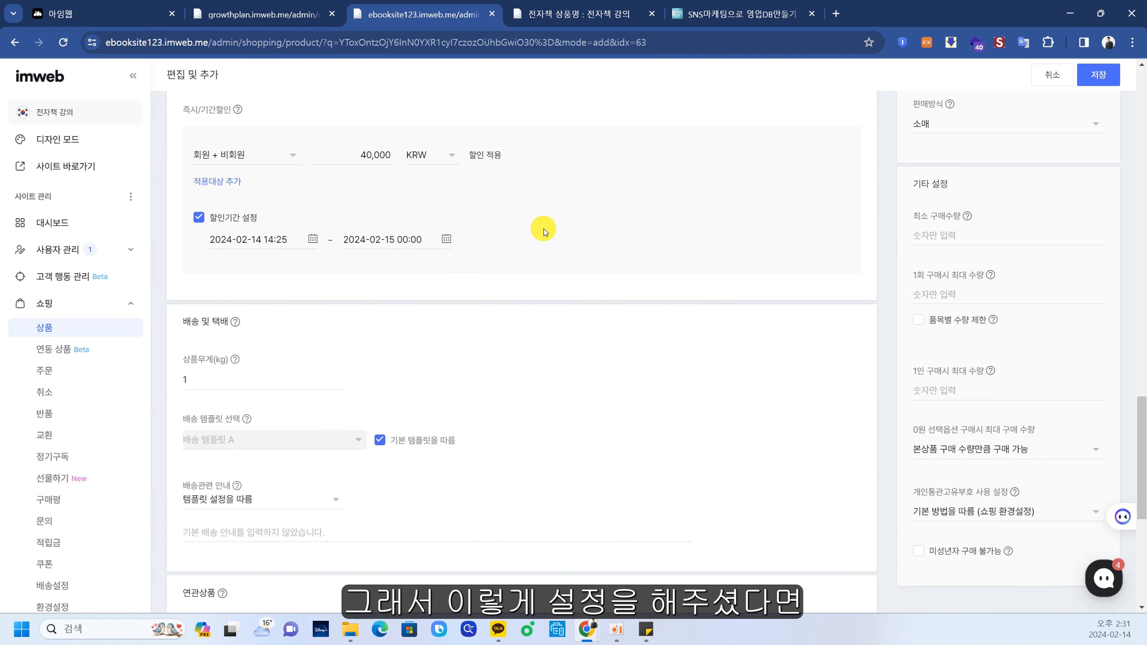
- Set the product's sales method (판매방식 설정) to digital product (디지털 상품)
{"action": "scroll", "coordinate": [533, 253], "scroll_direction": "up", "scroll_amount": 10}
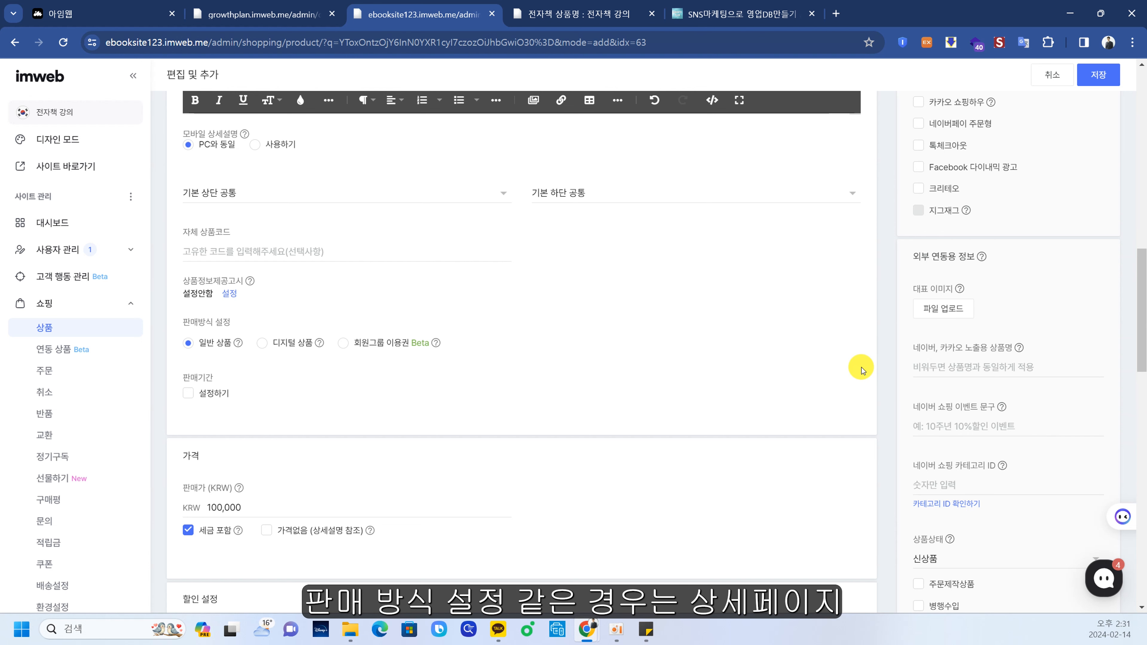
{"action": "scroll", "coordinate": [566, 322], "scroll_direction": "up", "scroll_amount": 8}
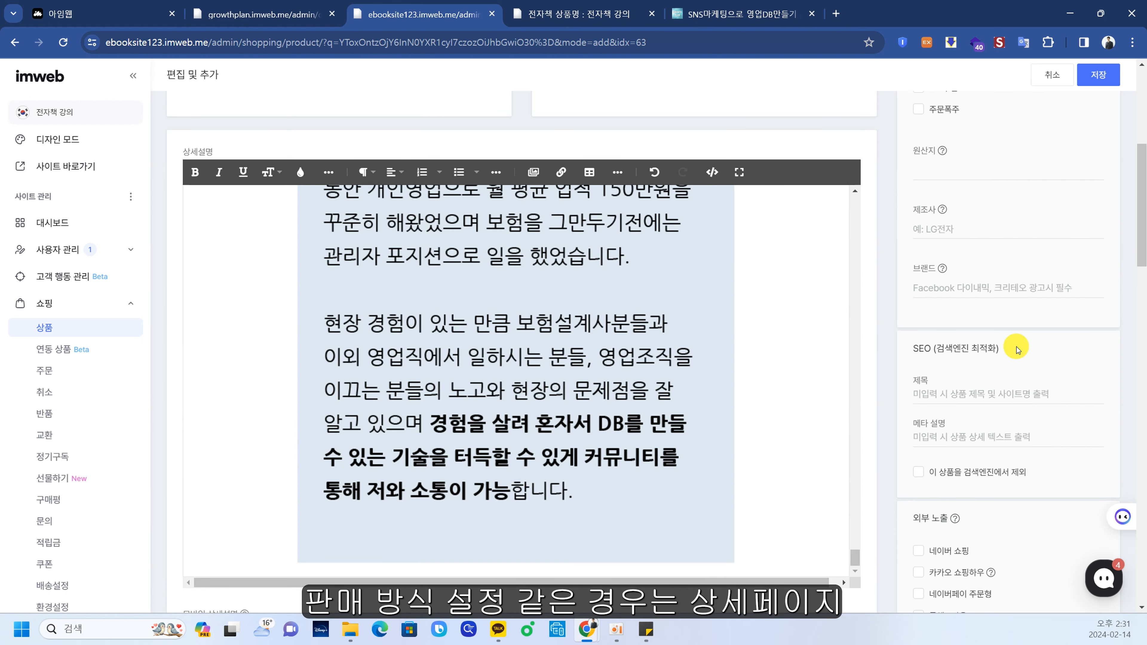
{"action": "scroll", "coordinate": [1012, 361], "scroll_direction": "down", "scroll_amount": 7}
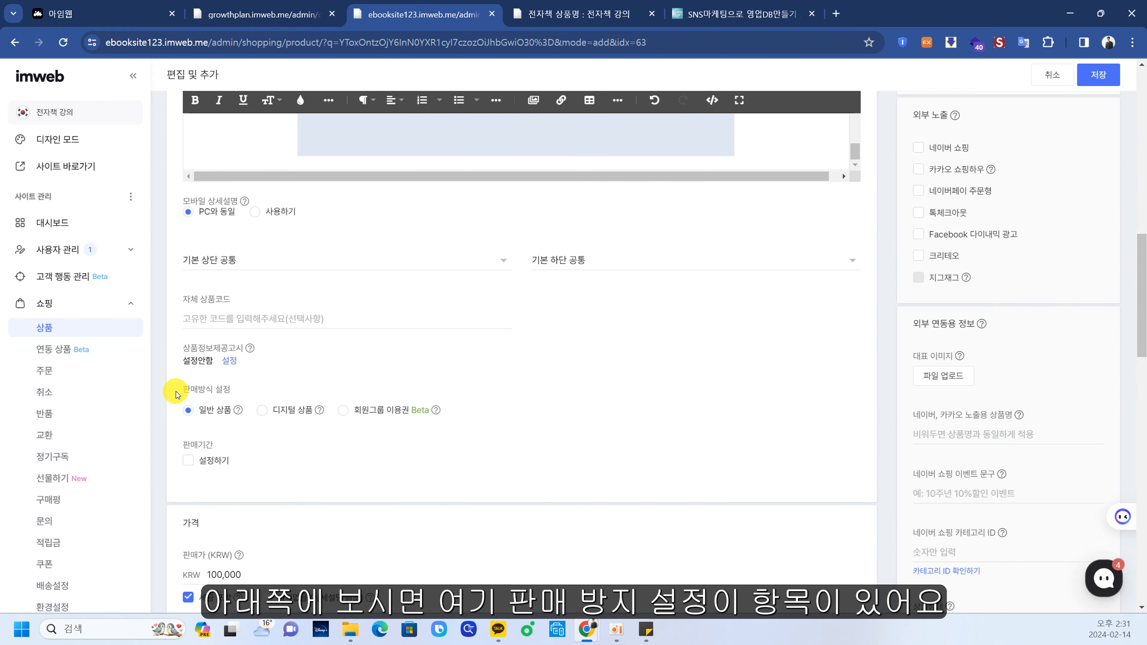
{"action": "scroll", "coordinate": [249, 390], "scroll_direction": "down", "scroll_amount": 2}
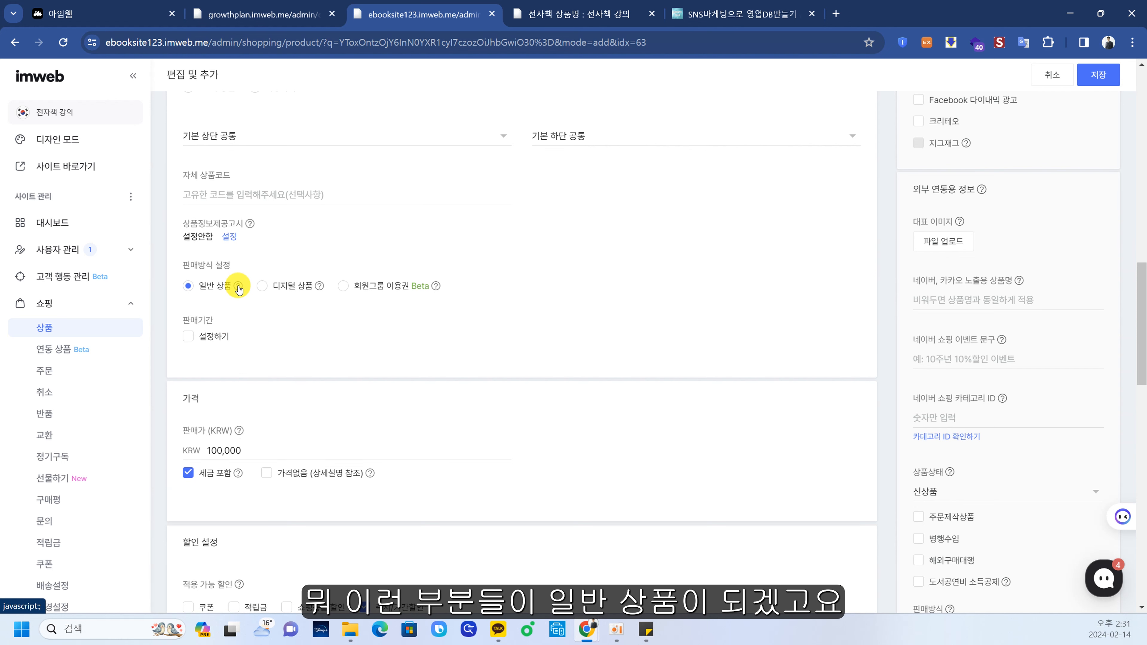
{"action": "left_click", "coordinate": [302, 292]}
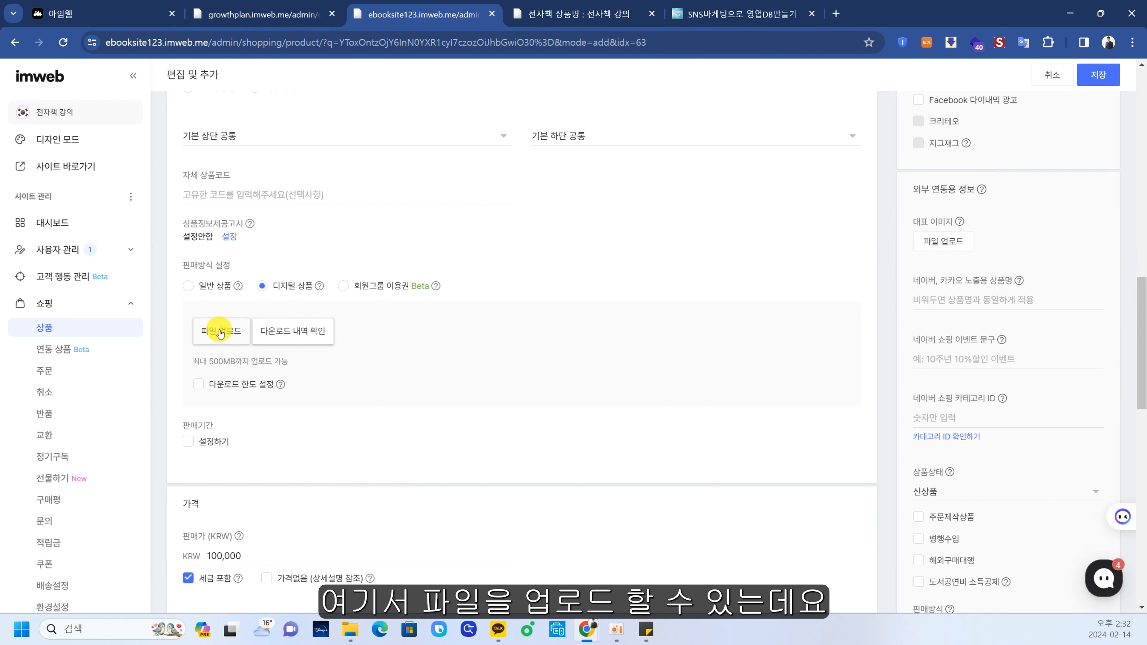
{"action": "left_click", "coordinate": [430, 351]}
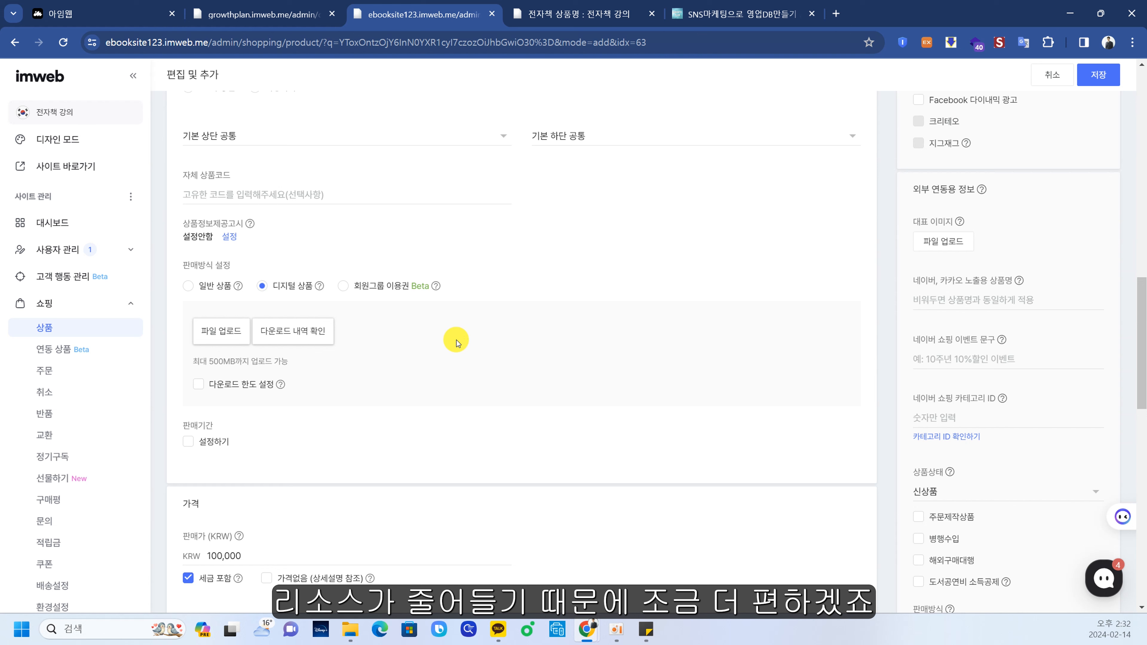
- Upload SNS마케팅으로 영업DB만들기 A TO Z(수정중).pdf from the CPA전자책 folder as the digital product file
{"action": "left_click", "coordinate": [233, 330]}
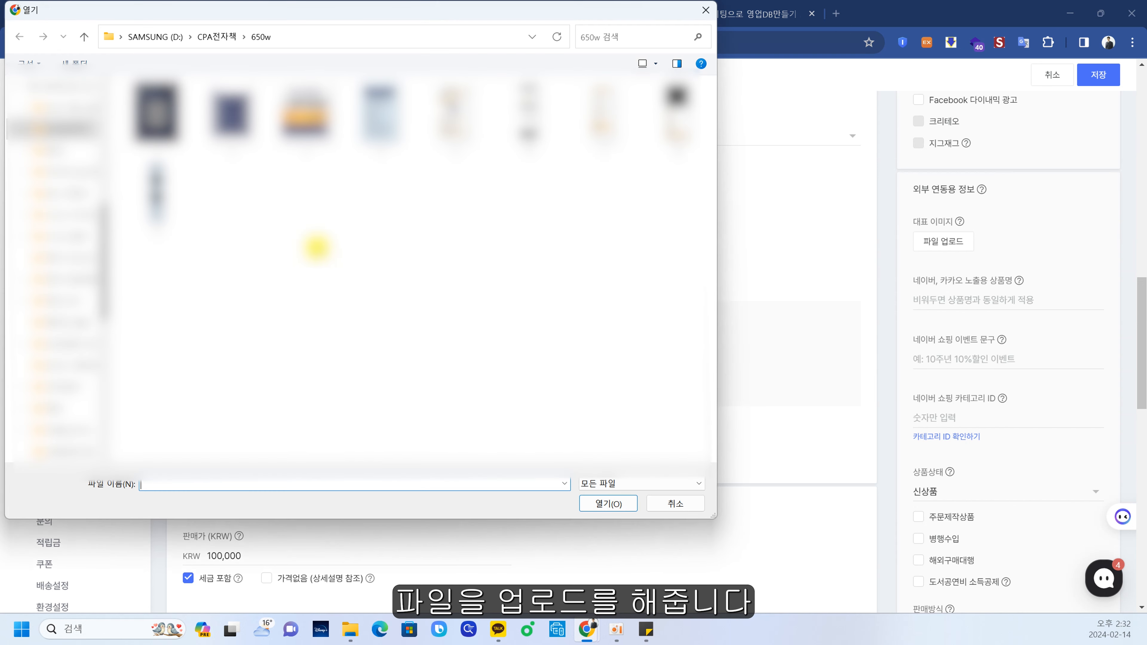
{"action": "left_click", "coordinate": [84, 37]}
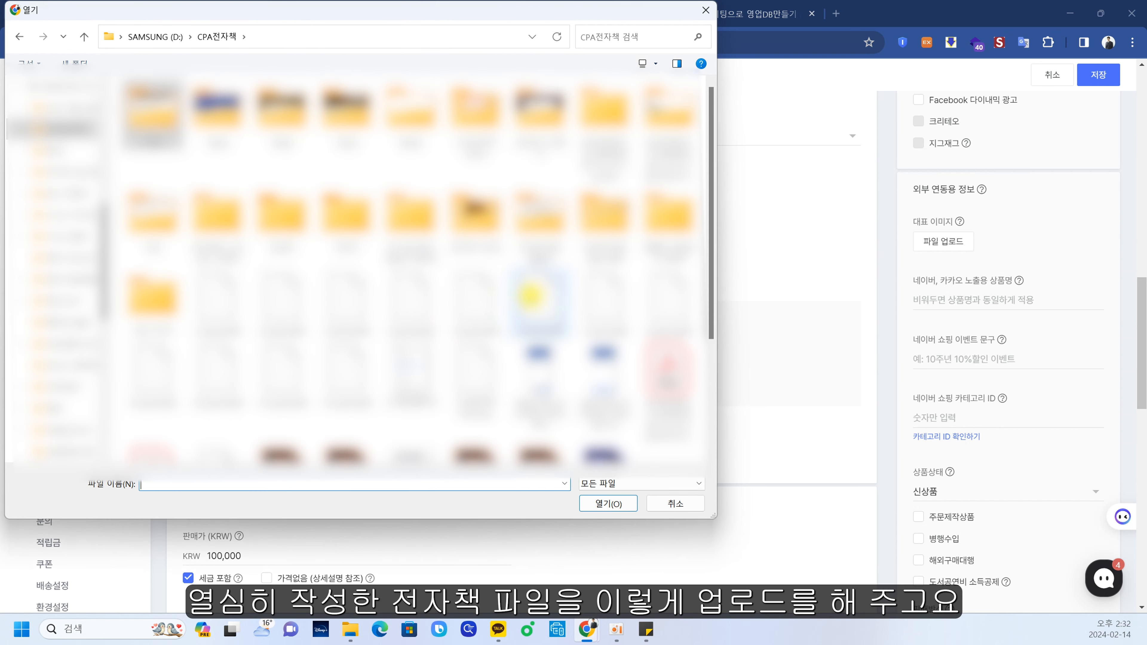
{"action": "scroll", "coordinate": [633, 226], "scroll_direction": "down", "scroll_amount": 3}
{"action": "left_click", "coordinate": [637, 193]}
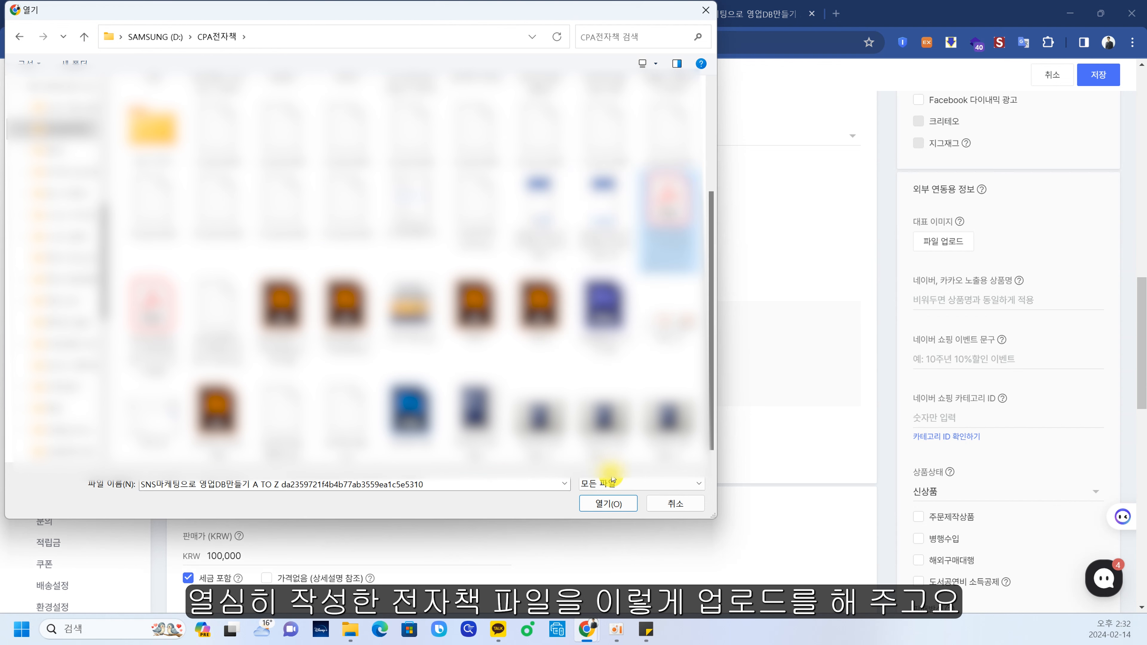
{"action": "left_click", "coordinate": [153, 328]}
{"action": "left_click", "coordinate": [600, 505]}
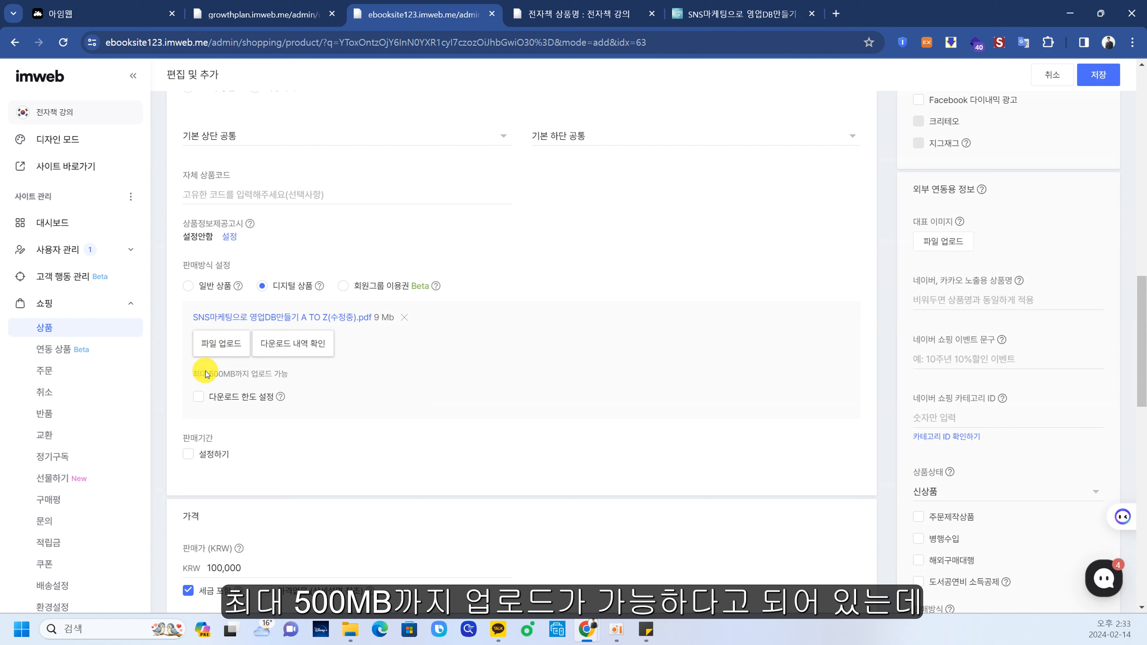
{"action": "left_click_drag", "start_coordinate": [205, 372], "coordinate": [258, 372]}
{"action": "left_click", "coordinate": [322, 374]}
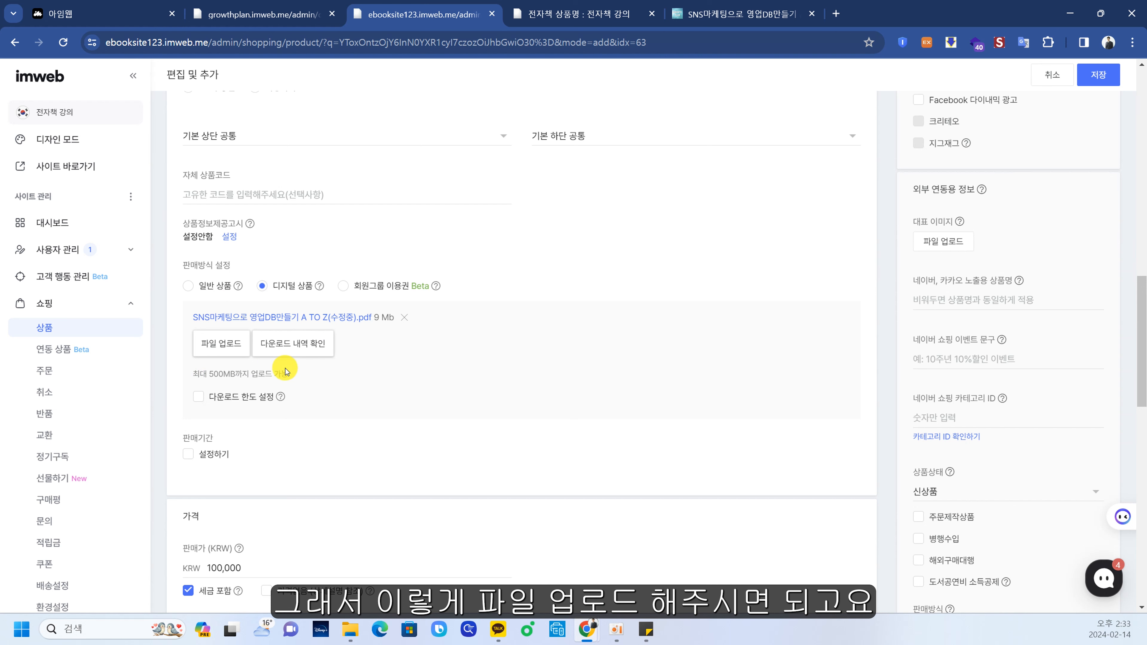
- Enable the download limit (다운로드 한도 설정) for the digital file with a period of 30 days and a count of 5
{"action": "scroll", "coordinate": [533, 369], "scroll_direction": "down", "scroll_amount": 1}
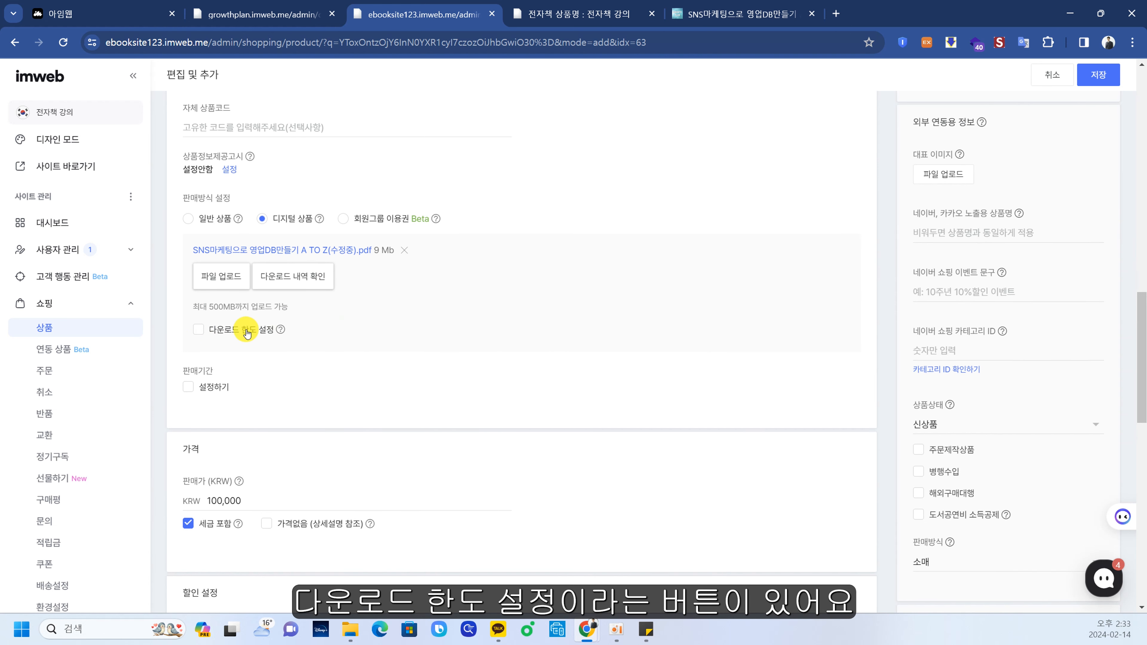
{"action": "left_click", "coordinate": [199, 332]}
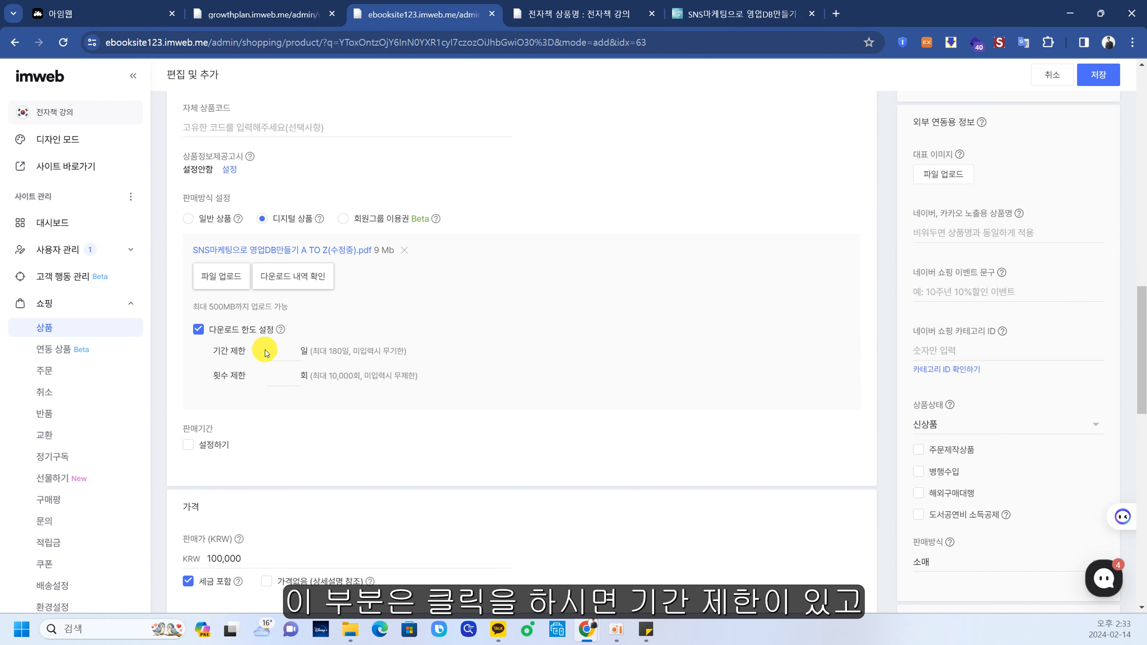
{"action": "left_click", "coordinate": [277, 355]}
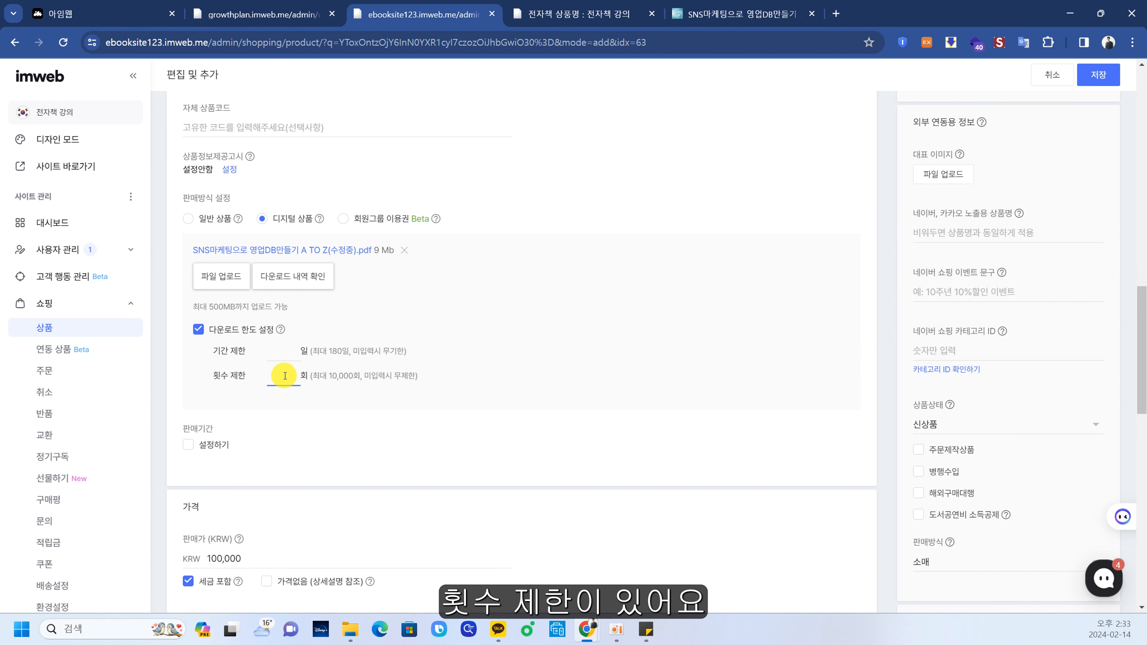
{"action": "left_click", "coordinate": [284, 352]}
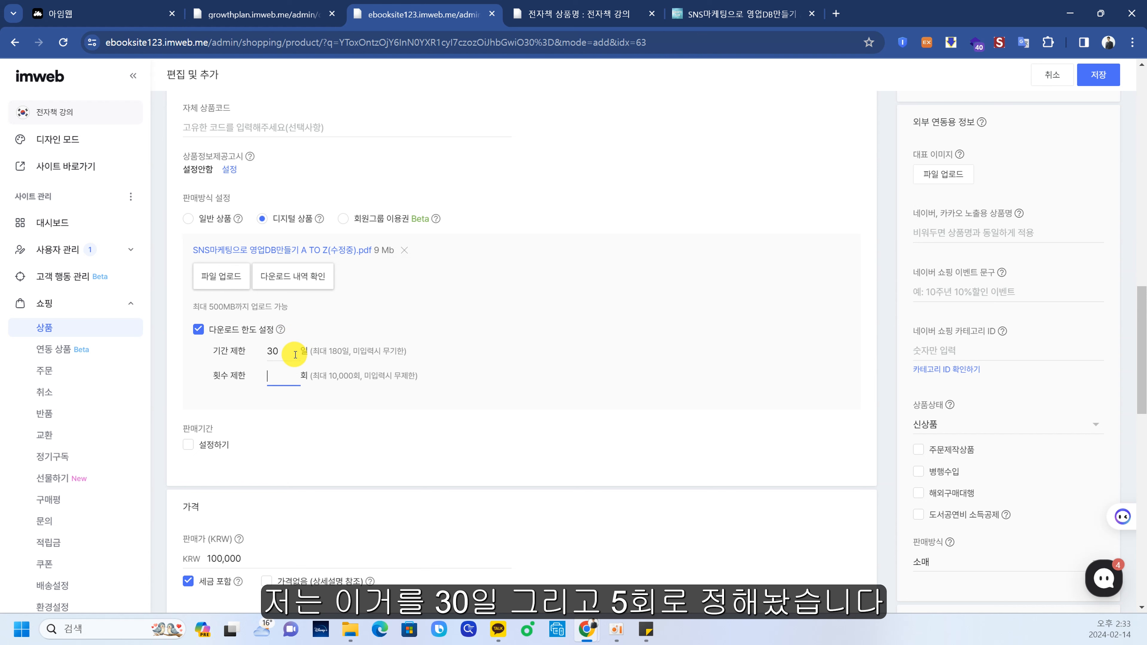
{"action": "left_click", "coordinate": [565, 335]}
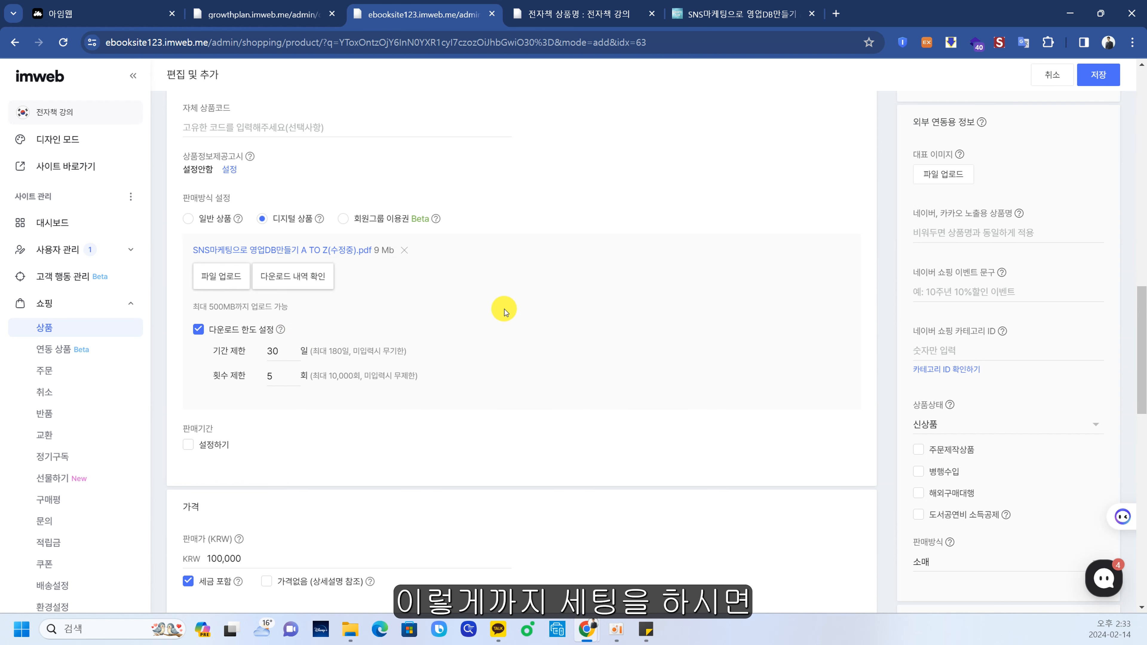
- Save the e-book product's settings
{"action": "scroll", "coordinate": [646, 348], "scroll_direction": "down", "scroll_amount": 5}
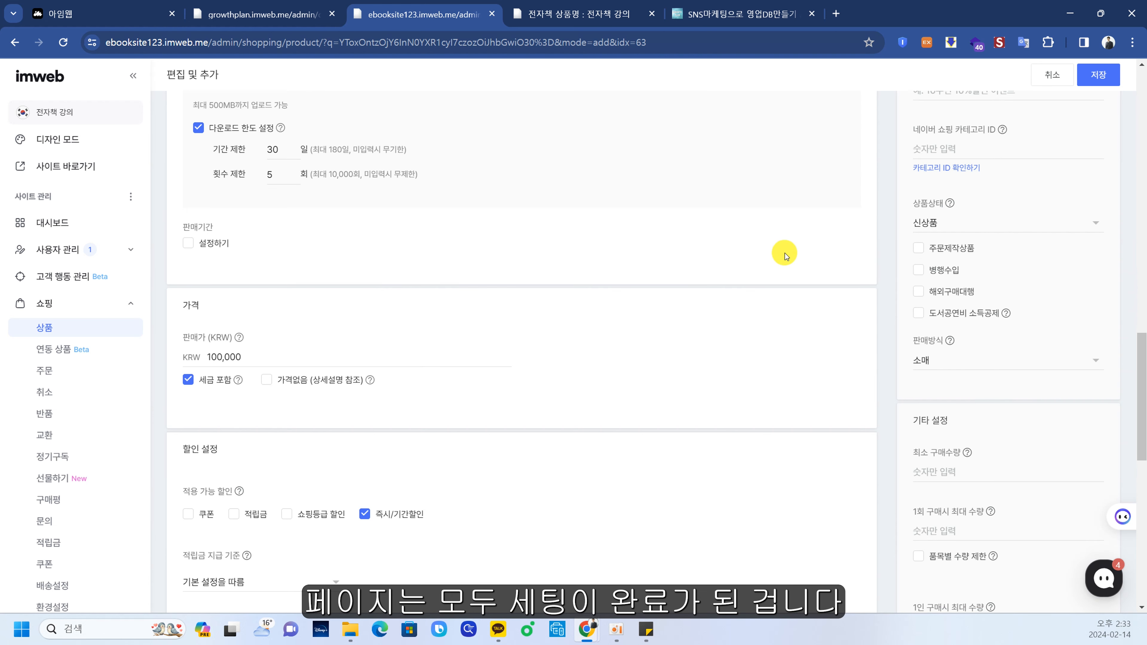
{"action": "scroll", "coordinate": [746, 366], "scroll_direction": "up", "scroll_amount": 10}
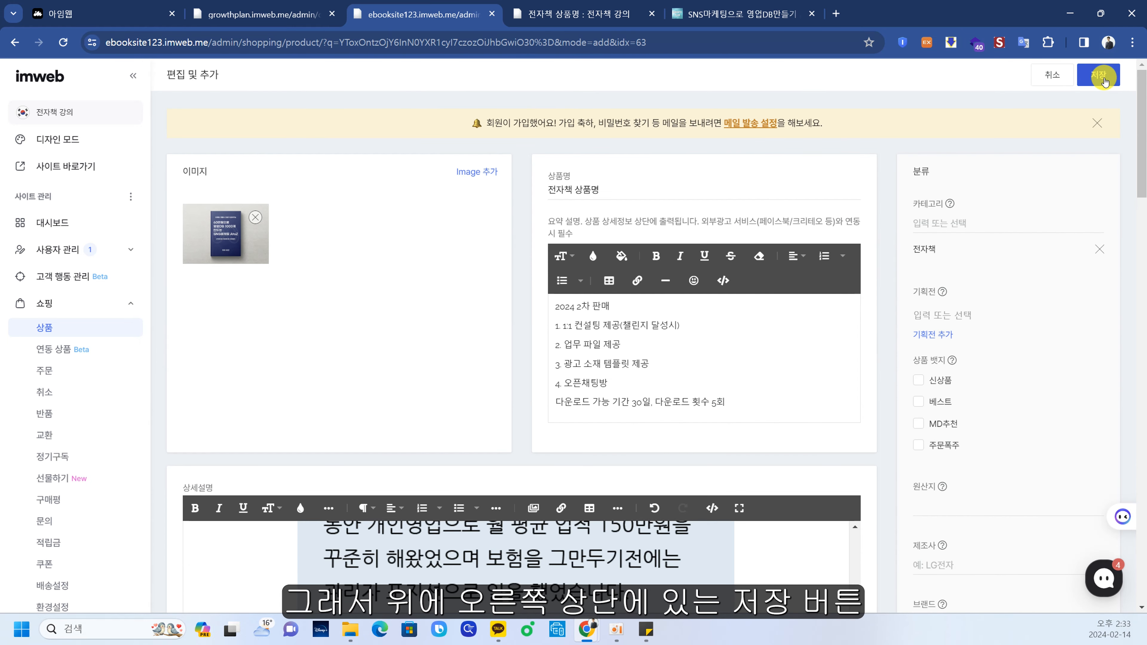
{"action": "left_click", "coordinate": [1094, 78]}
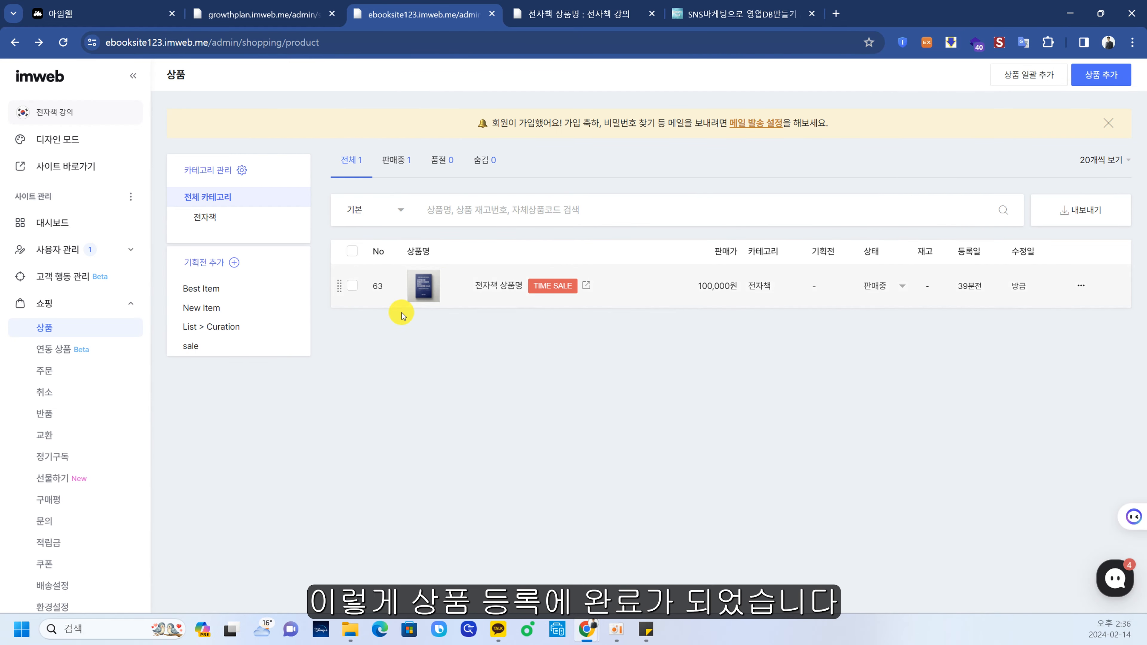
{"action": "left_click", "coordinate": [513, 401]}
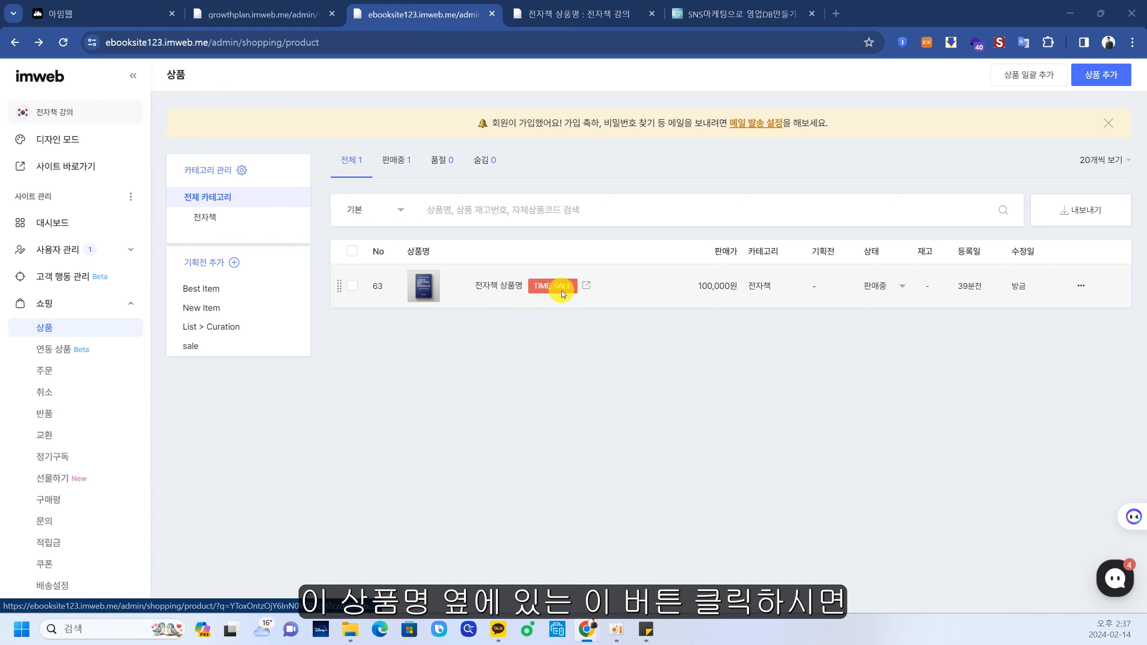
- Open the saved product's public page, check its URL, and examine the detail section with its expand option (상세정보 펼쳐보기)
{"action": "left_click", "coordinate": [587, 286]}
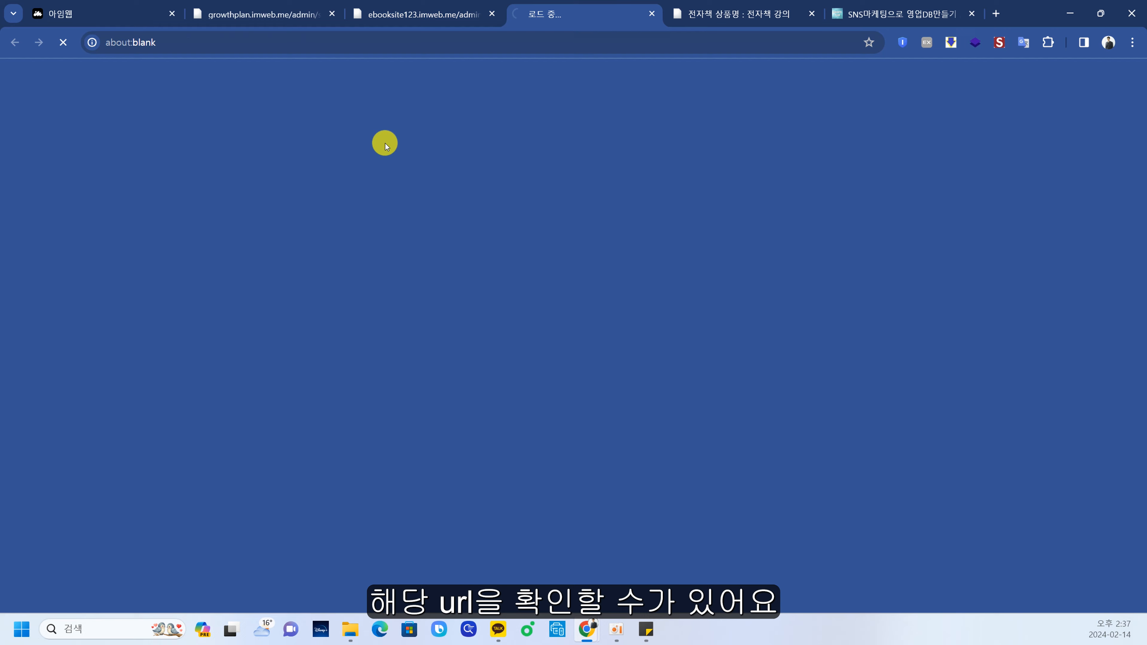
{"action": "left_click", "coordinate": [259, 41]}
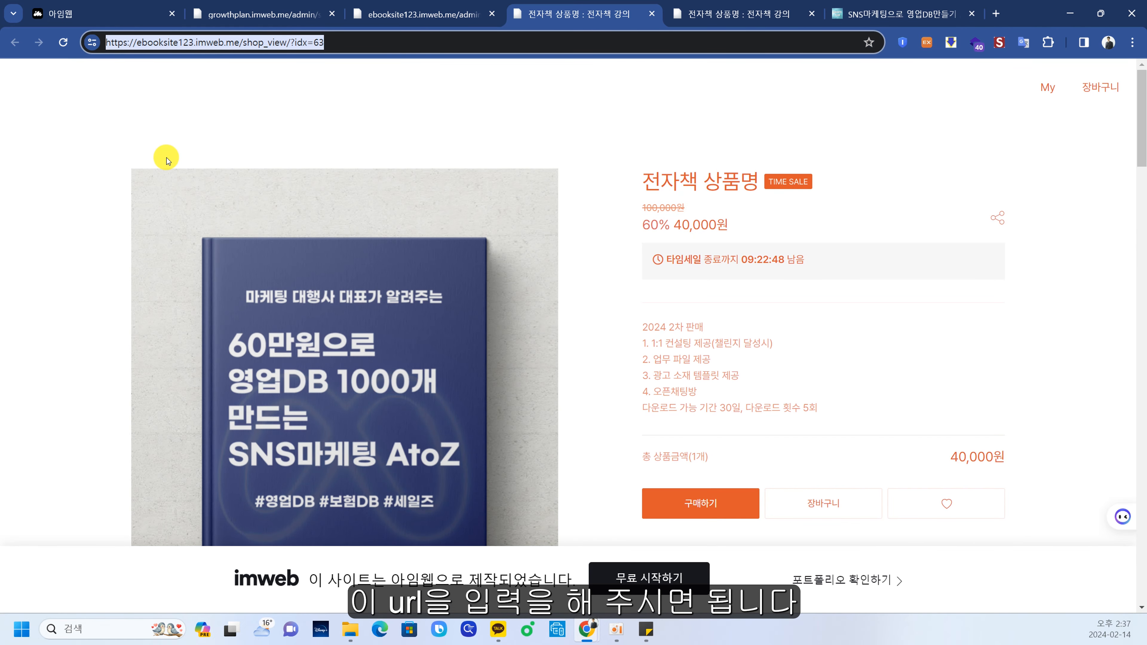
{"action": "scroll", "coordinate": [587, 254], "scroll_direction": "down", "scroll_amount": 10}
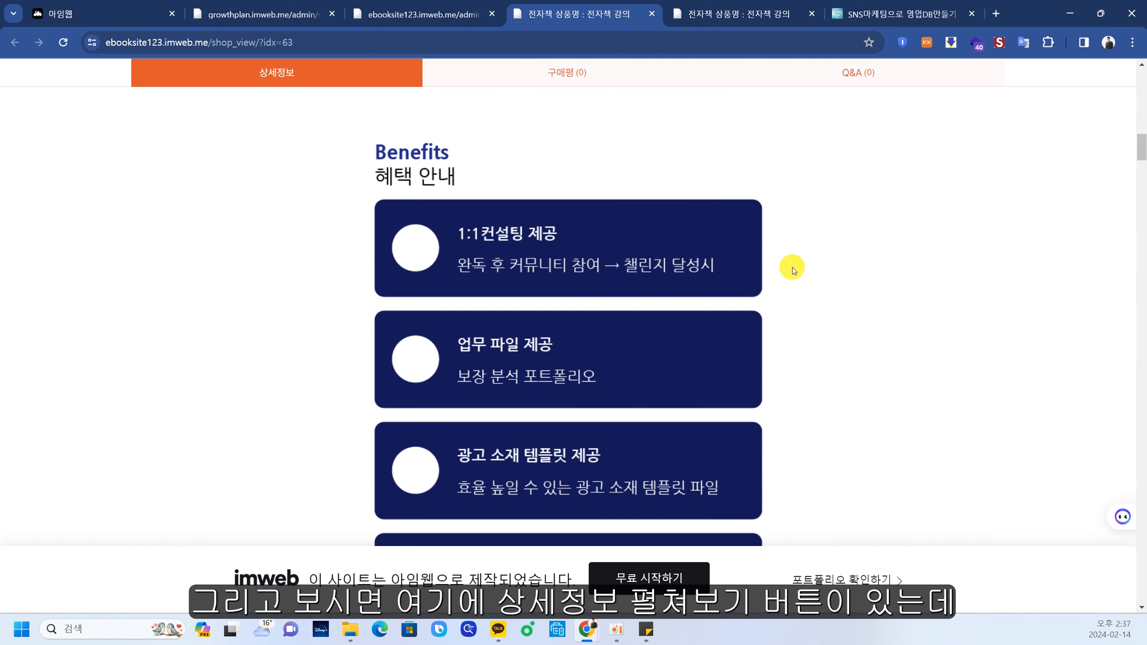
{"action": "scroll", "coordinate": [768, 253], "scroll_direction": "up", "scroll_amount": 3}
{"action": "left_click", "coordinate": [62, 43]}
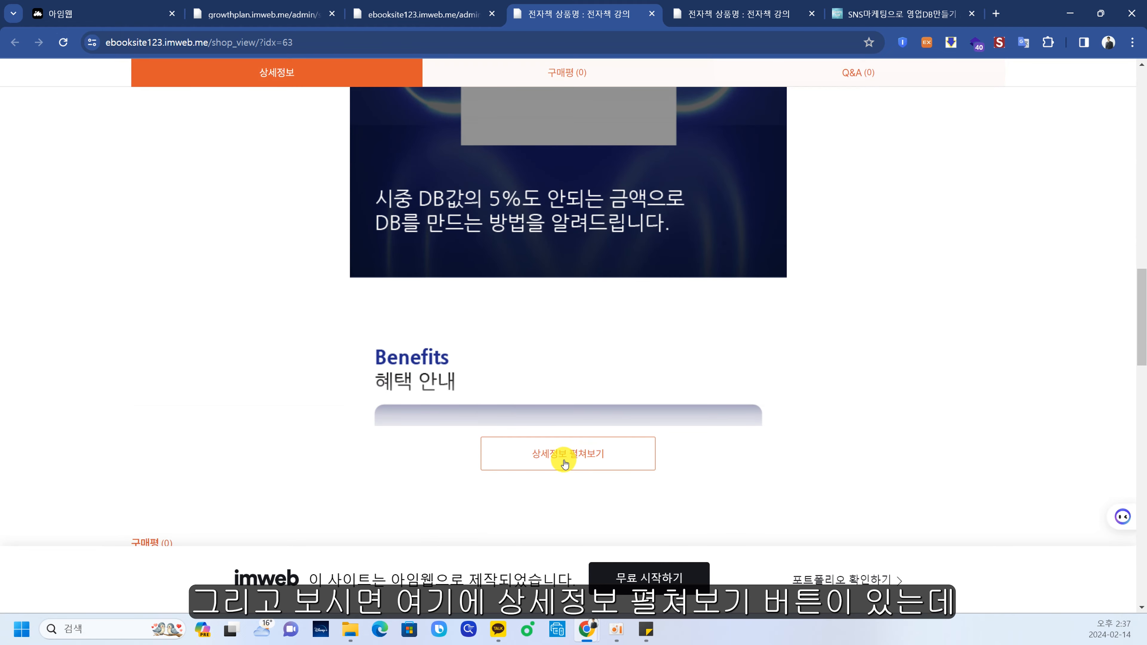
{"action": "scroll", "coordinate": [704, 407], "scroll_direction": "up", "scroll_amount": 12}
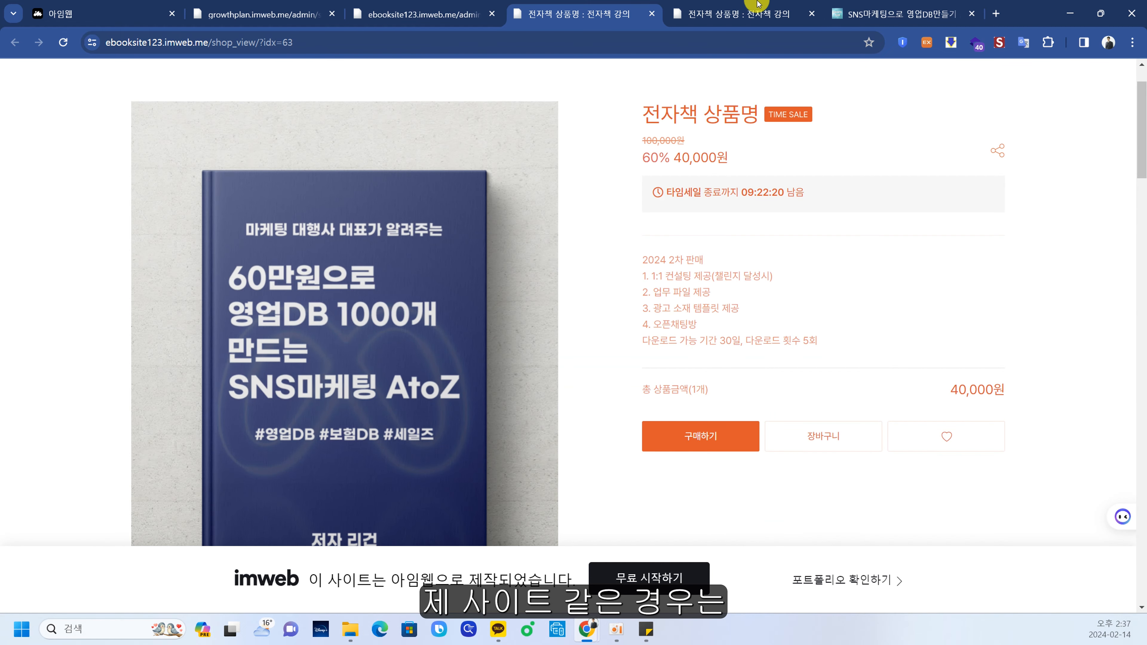
- Look through the growthplan e-book page to compare how its product details are displayed
{"action": "left_click", "coordinate": [865, 14]}
{"action": "scroll", "coordinate": [787, 204], "scroll_direction": "down", "scroll_amount": 10}
{"action": "scroll", "coordinate": [781, 228], "scroll_direction": "down", "scroll_amount": 15}
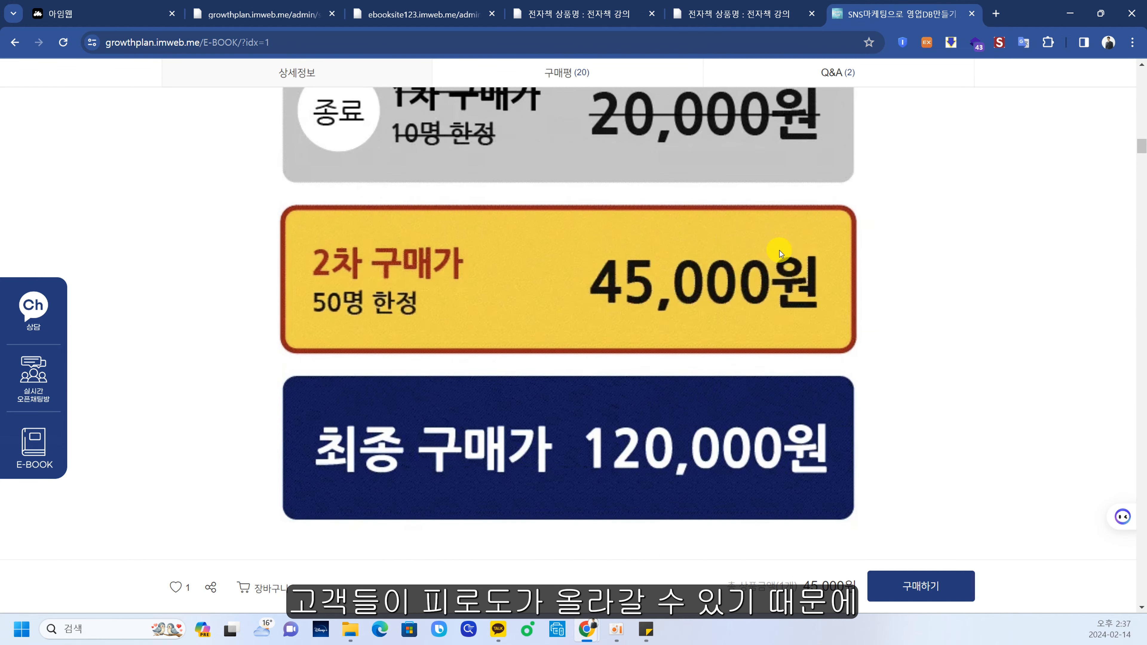
{"action": "scroll", "coordinate": [781, 253], "scroll_direction": "up", "scroll_amount": 10}
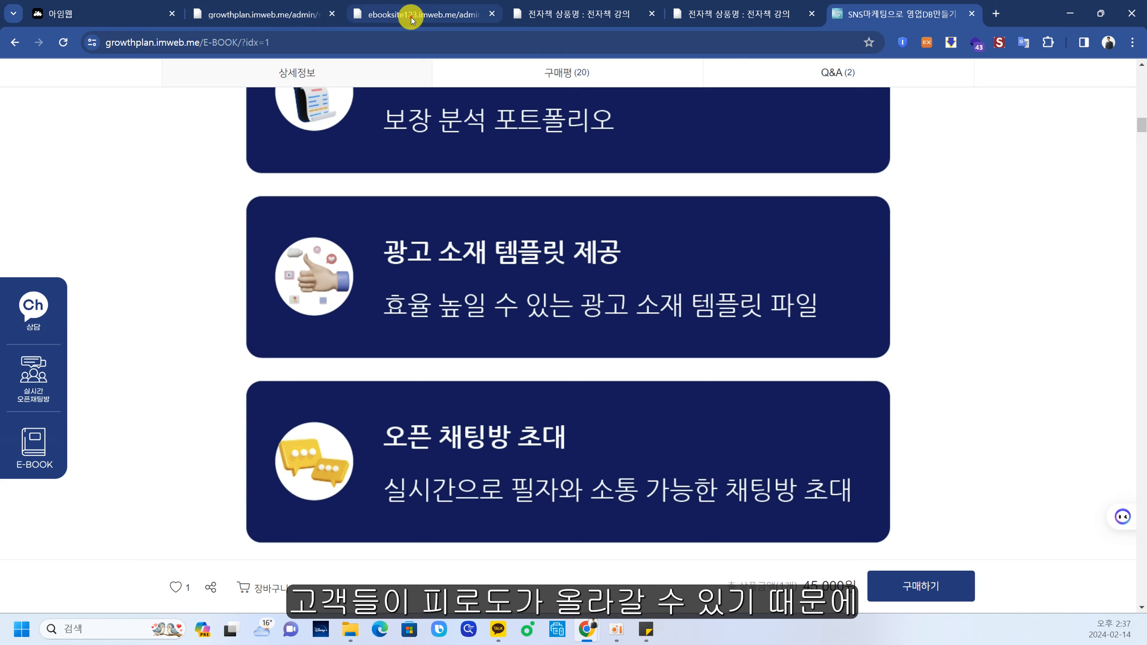
- Return to the ebooksite123 admin, open the product detail page (상품 상세페이지) in design mode, and turn off the header overlap (겹치기)
{"action": "left_click", "coordinate": [412, 18]}
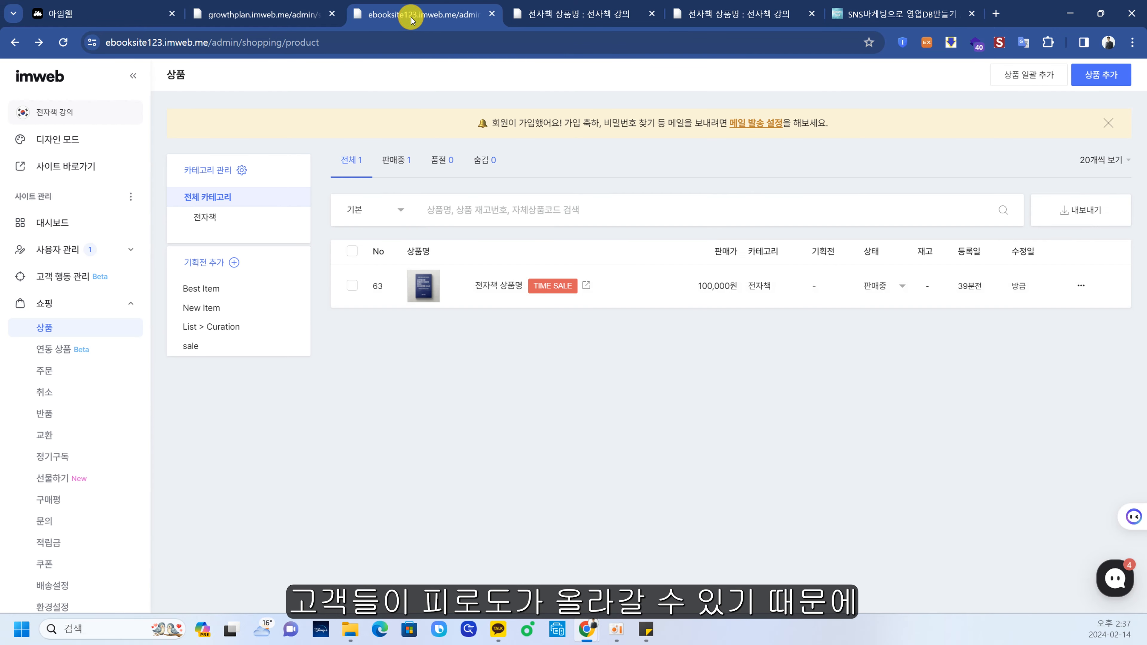
{"action": "left_click", "coordinate": [68, 143]}
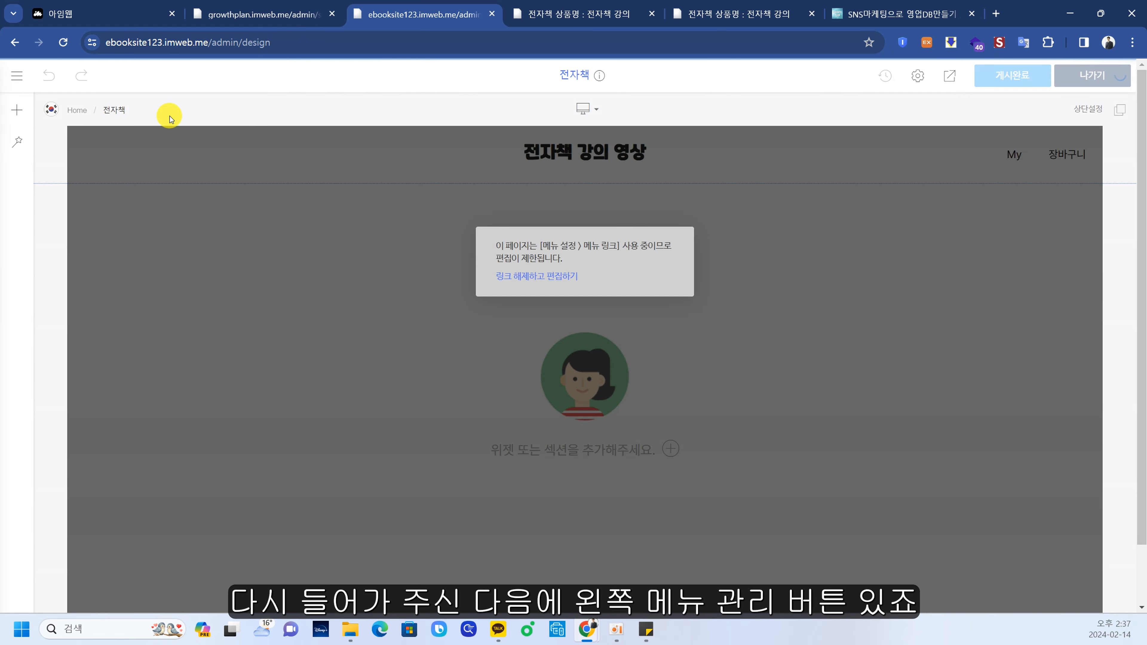
{"action": "left_click", "coordinate": [16, 79]}
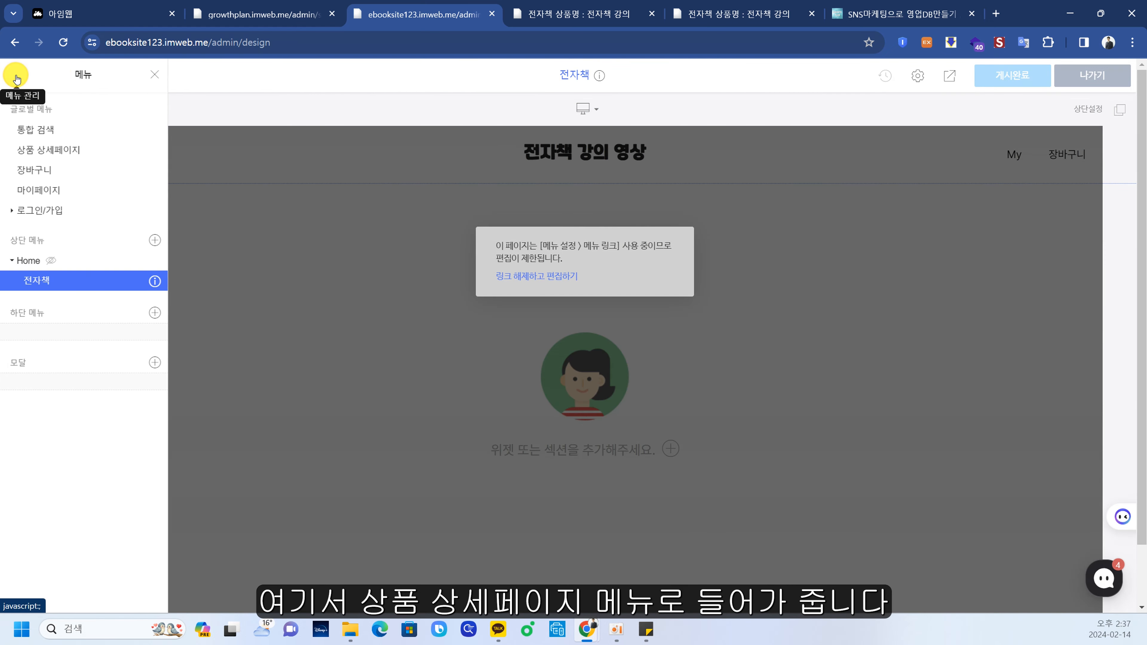
{"action": "left_click", "coordinate": [66, 155]}
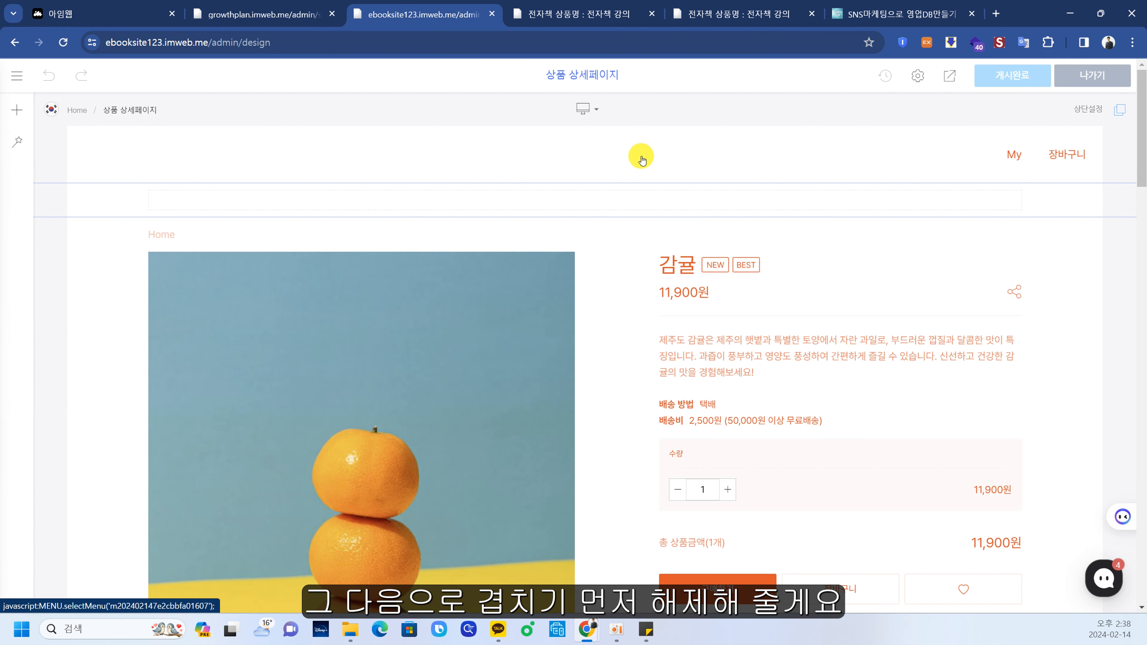
{"action": "left_click", "coordinate": [1116, 114]}
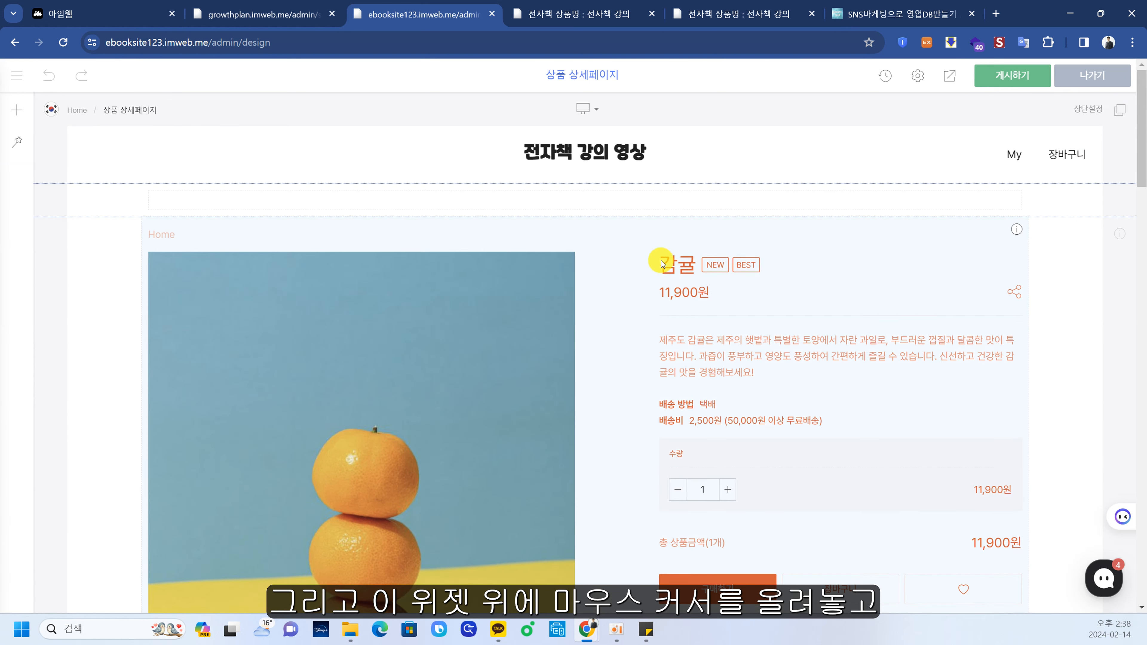
- Open the product detail widget's settings (상품 상세페이지 설정) and set the product name colour to black
{"action": "scroll", "coordinate": [661, 263], "scroll_direction": "down", "scroll_amount": 8}
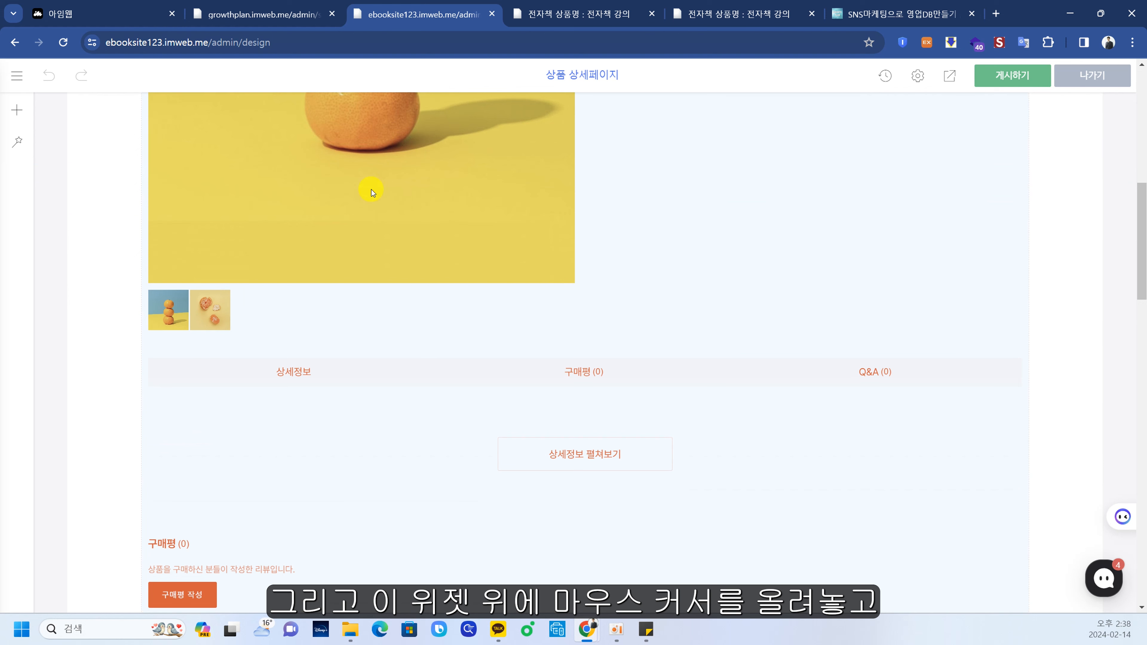
{"action": "right_click", "coordinate": [591, 248]}
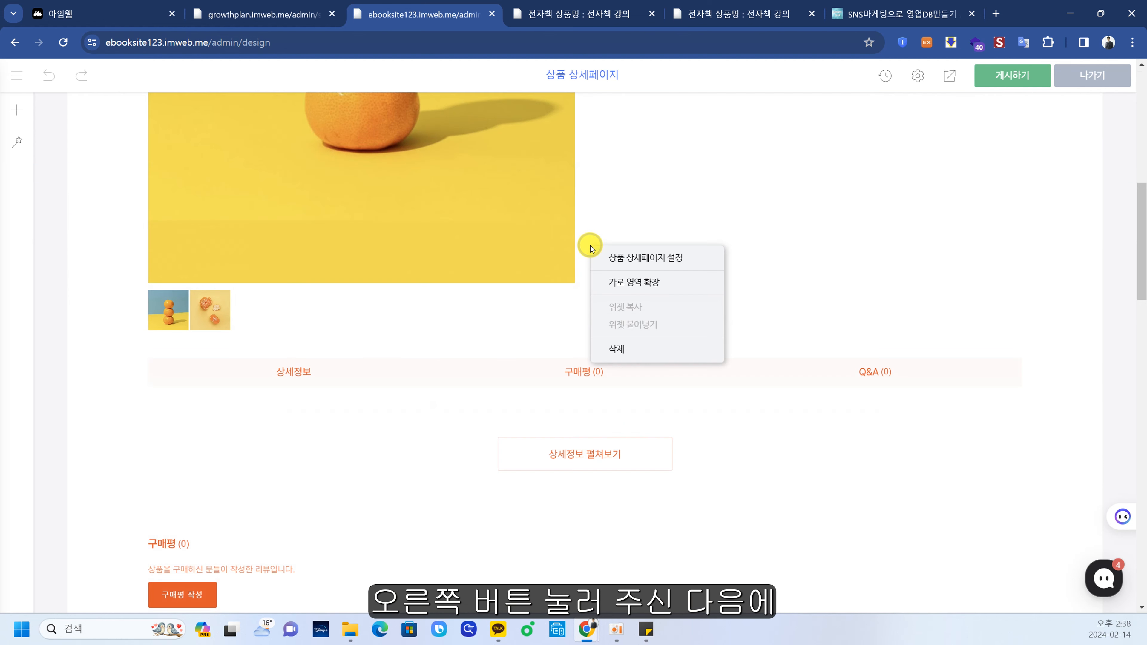
{"action": "left_click", "coordinate": [642, 260]}
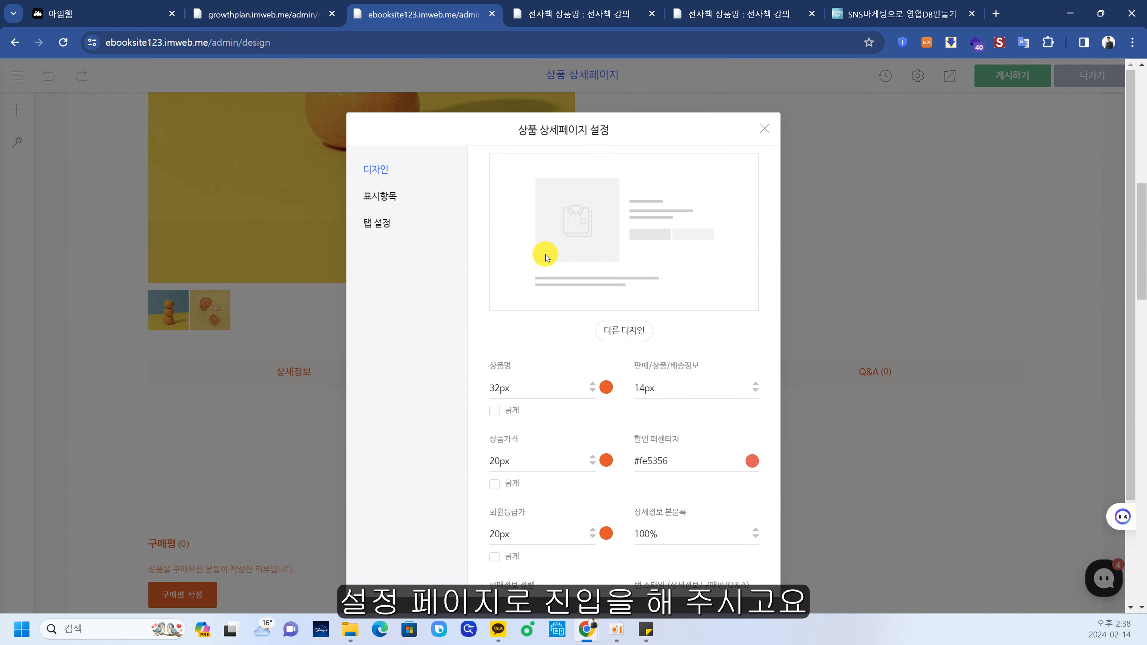
{"action": "scroll", "coordinate": [543, 250], "scroll_direction": "down", "scroll_amount": 3}
{"action": "left_click", "coordinate": [606, 254]}
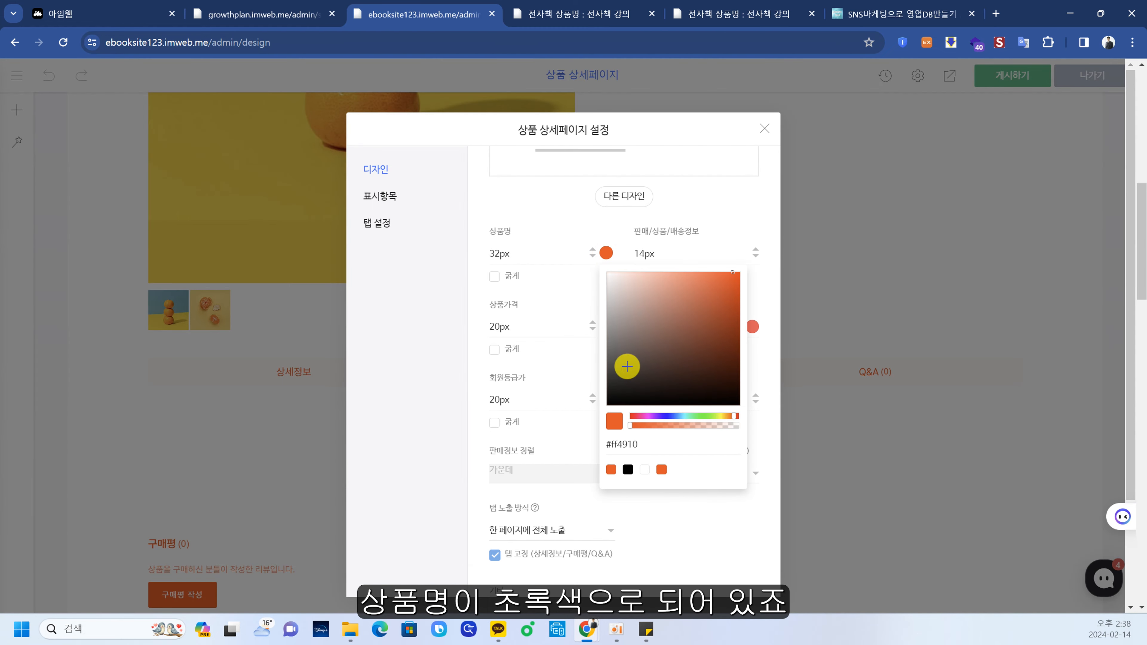
{"action": "left_click", "coordinate": [628, 469]}
{"action": "left_click", "coordinate": [568, 316]}
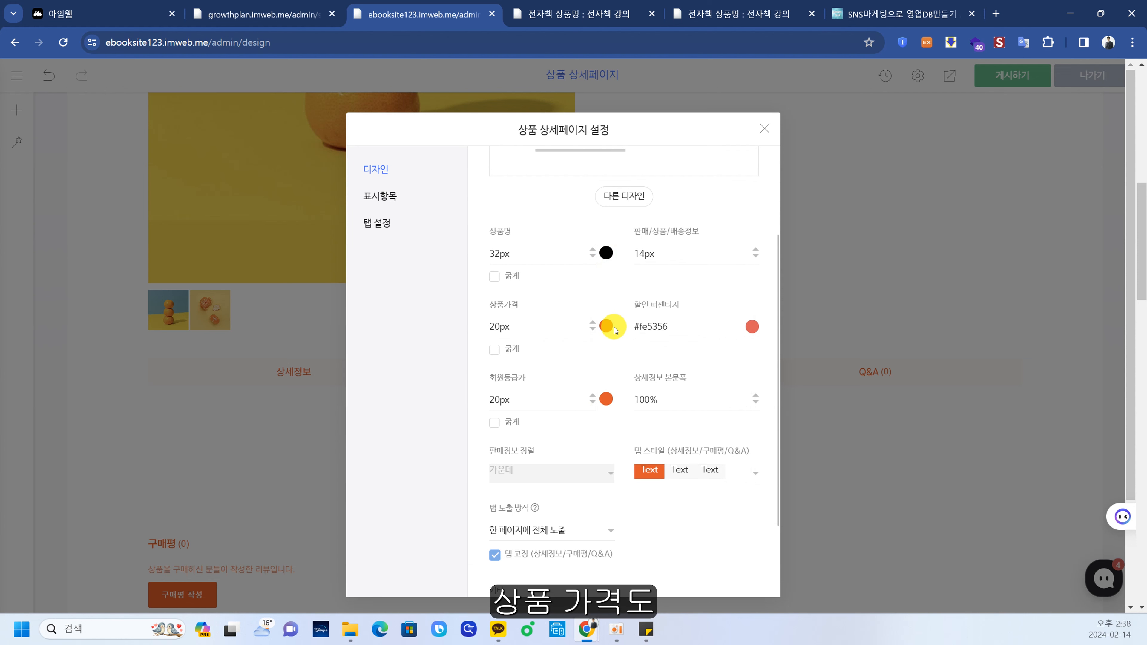
- Set the product price (상품가격) colour to black and make the product name bold
{"action": "left_click", "coordinate": [607, 327]}
{"action": "left_click", "coordinate": [627, 544]}
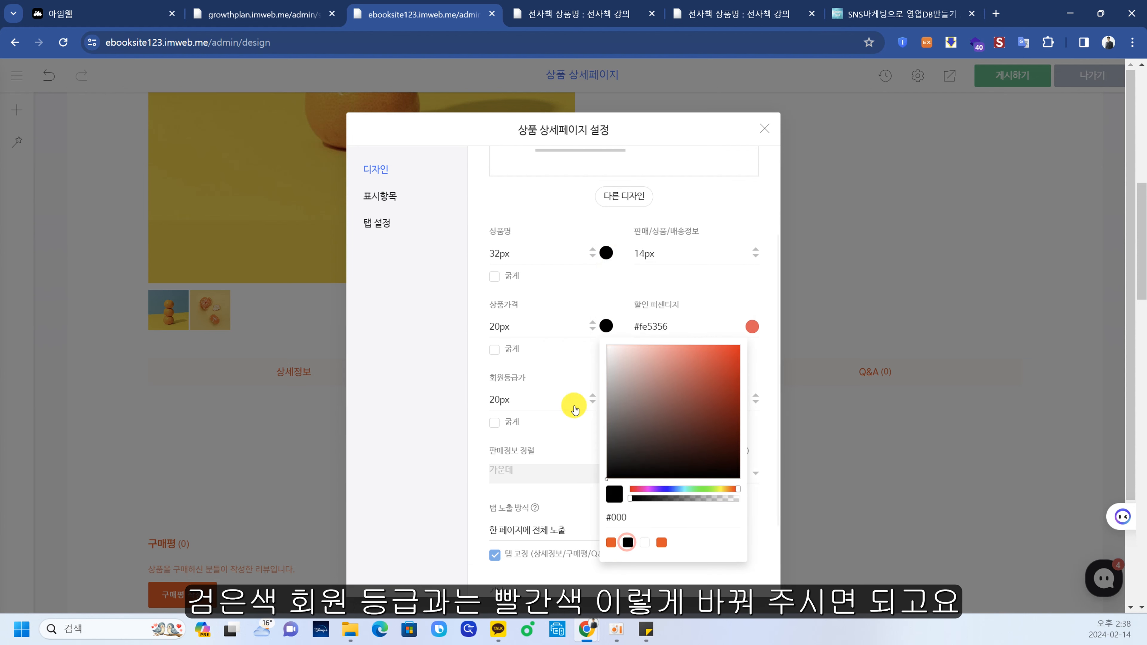
{"action": "left_click", "coordinate": [561, 278]}
- Set the member grade price (회원등급가) colour to red #f00 and dismiss the shopping grade notice
{"action": "left_click", "coordinate": [608, 400]}
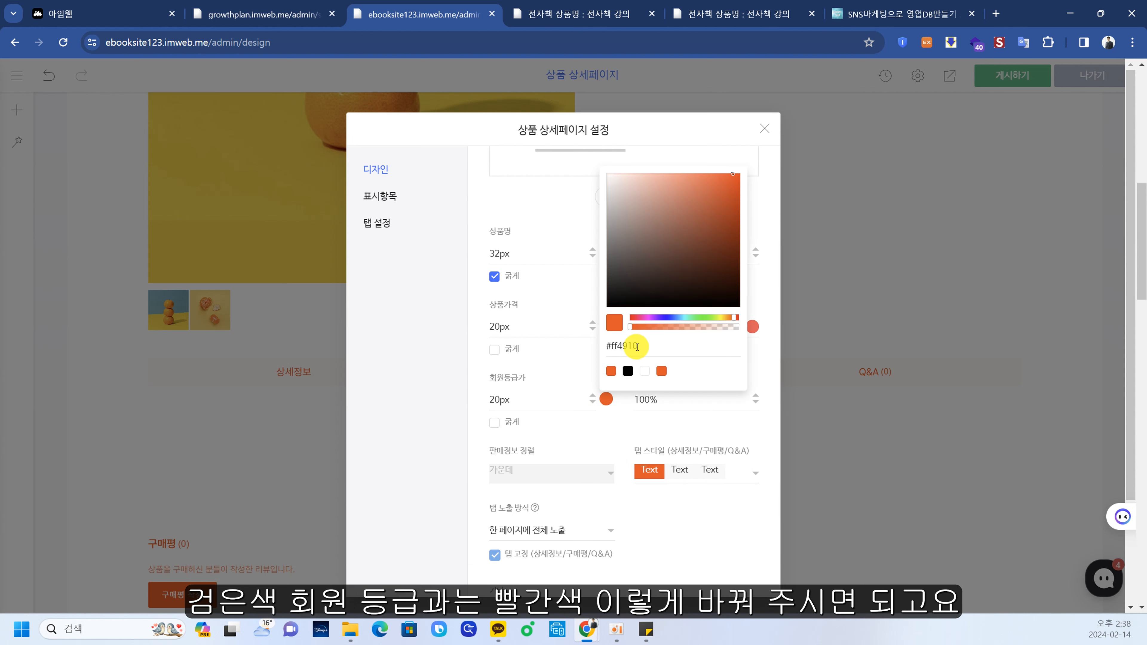
{"action": "left_click_drag", "start_coordinate": [735, 320], "coordinate": [740, 319]}
{"action": "left_click_drag", "start_coordinate": [727, 218], "coordinate": [746, 174]}
{"action": "left_click", "coordinate": [610, 430]}
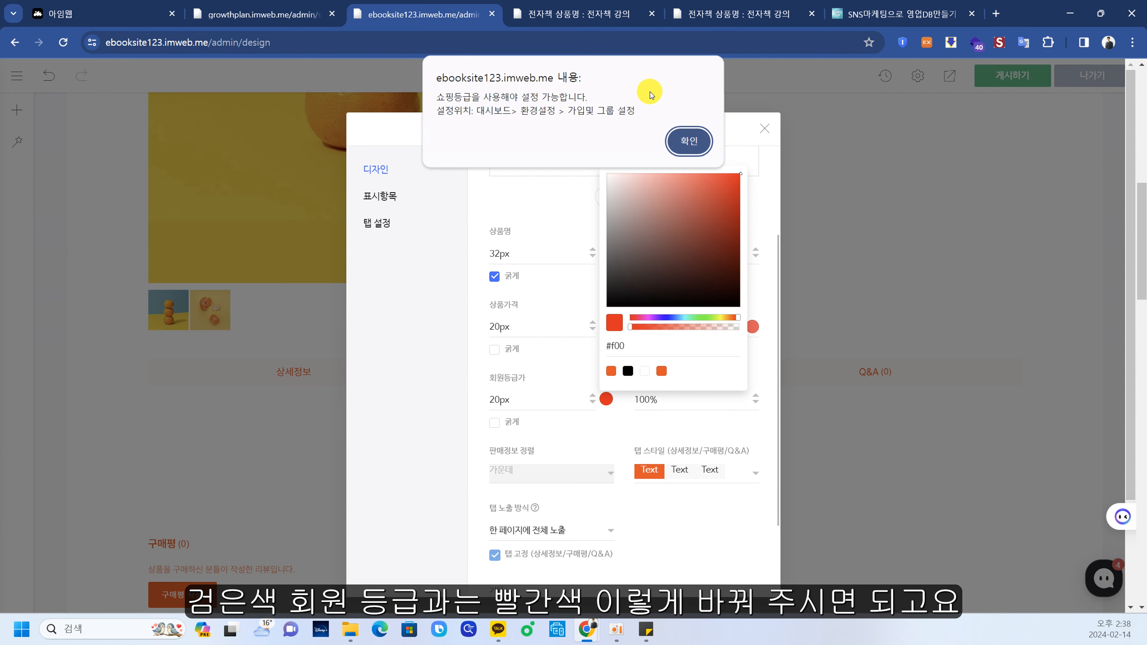
{"action": "left_click", "coordinate": [666, 139]}
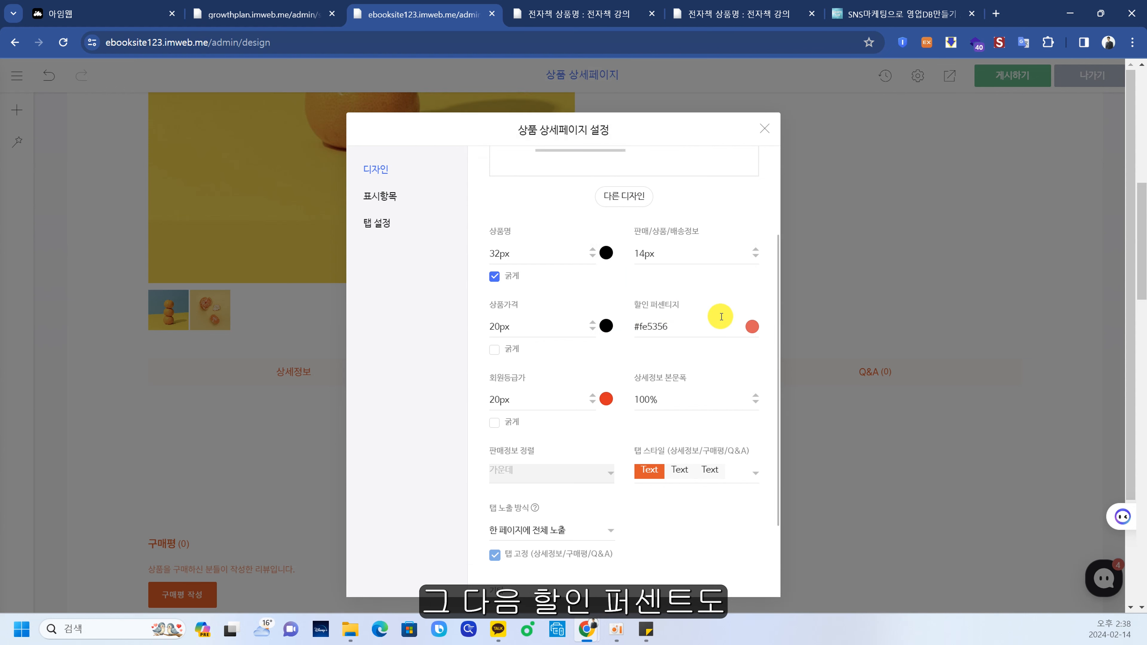
- Set the discount percentage (할인 퍼센티지) colour to red #f00
{"action": "left_click", "coordinate": [745, 321]}
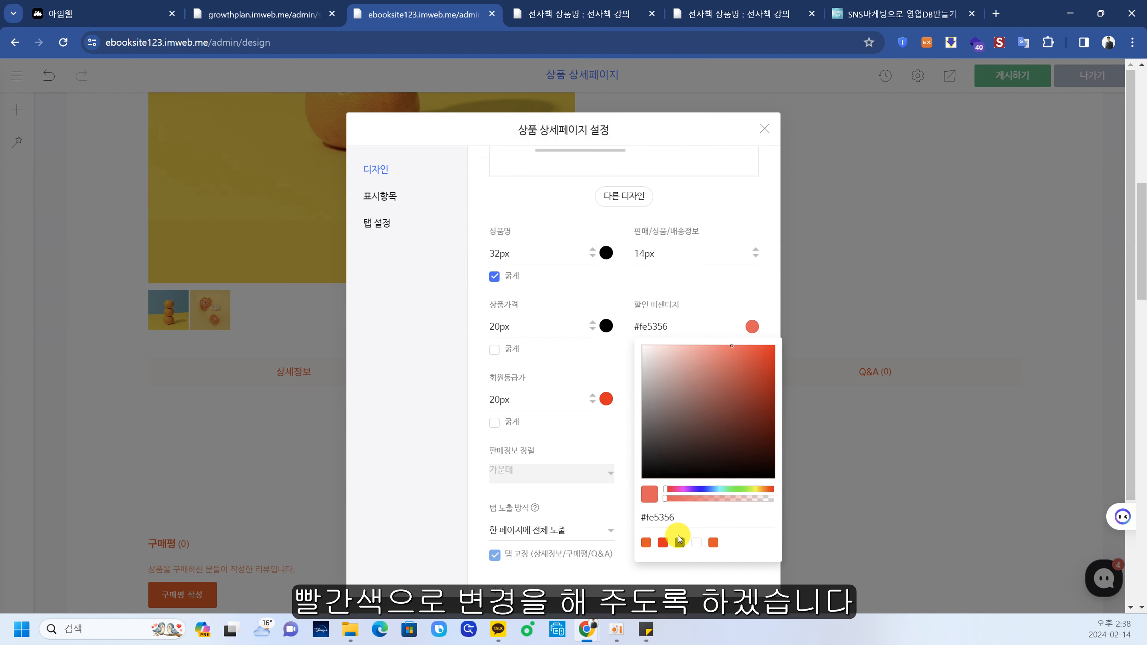
{"action": "left_click", "coordinate": [667, 544]}
{"action": "left_click", "coordinate": [702, 287]}
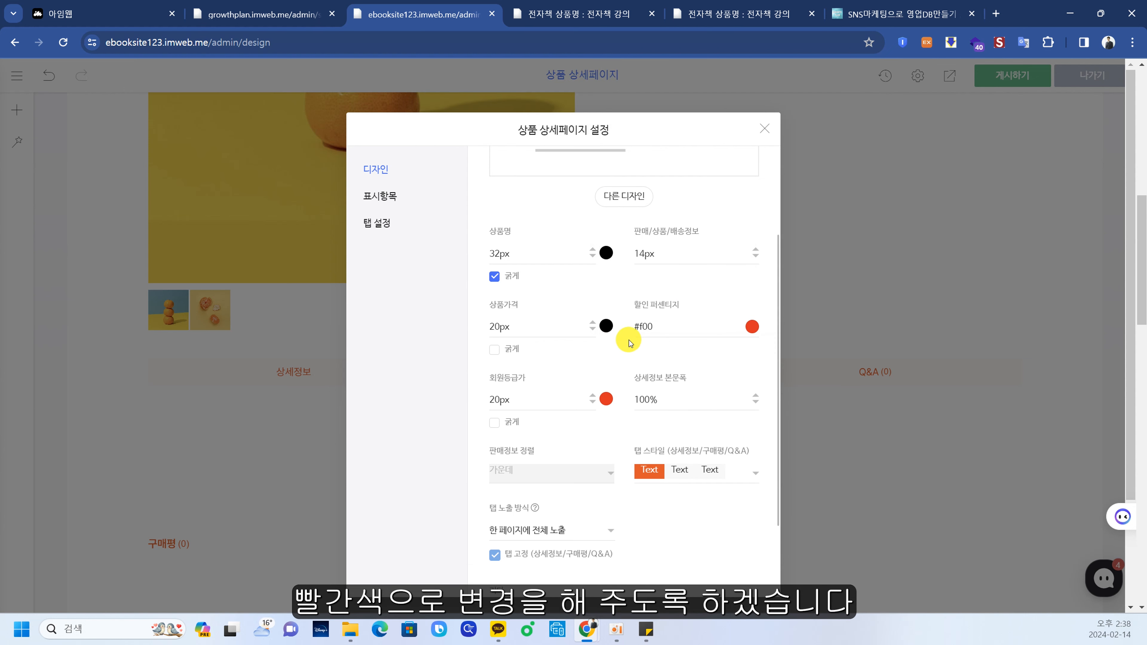
- Disable the product detail expand button option (상품 상세정보 펼쳐보기 버튼 적용)
{"action": "scroll", "coordinate": [677, 425], "scroll_direction": "down", "scroll_amount": 4}
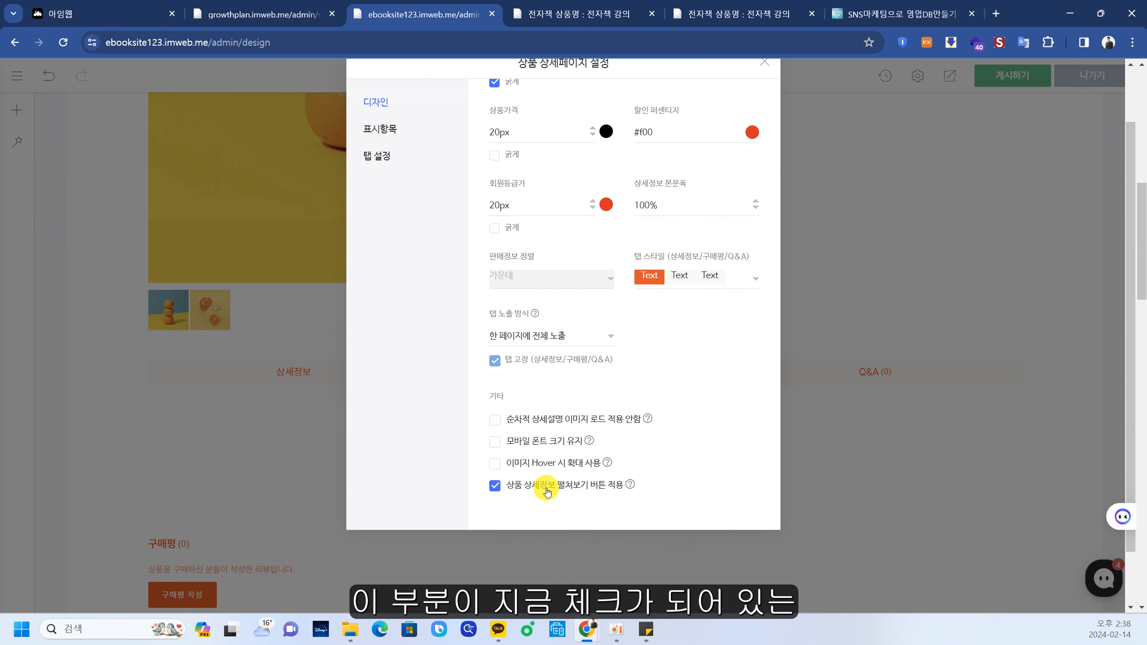
{"action": "left_click", "coordinate": [495, 486]}
{"action": "scroll", "coordinate": [487, 248], "scroll_direction": "up", "scroll_amount": 10}
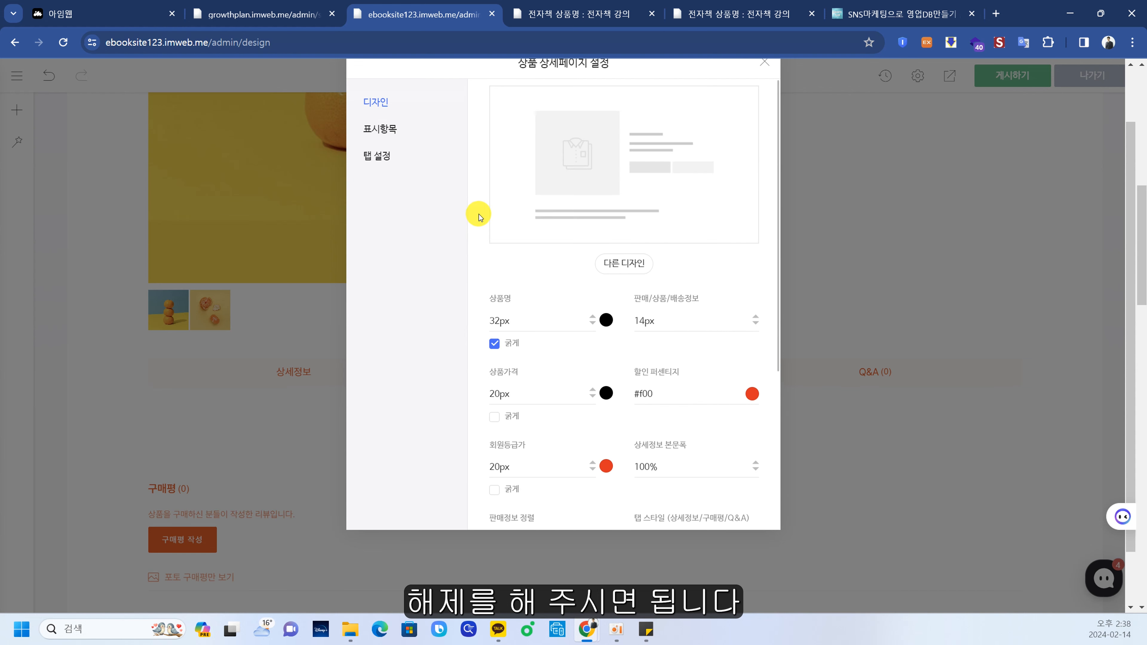
- Remove the category (카테고리), origin (원산지) and reward points (적립금) from the product detail page's displayed items
{"action": "left_click", "coordinate": [397, 203]}
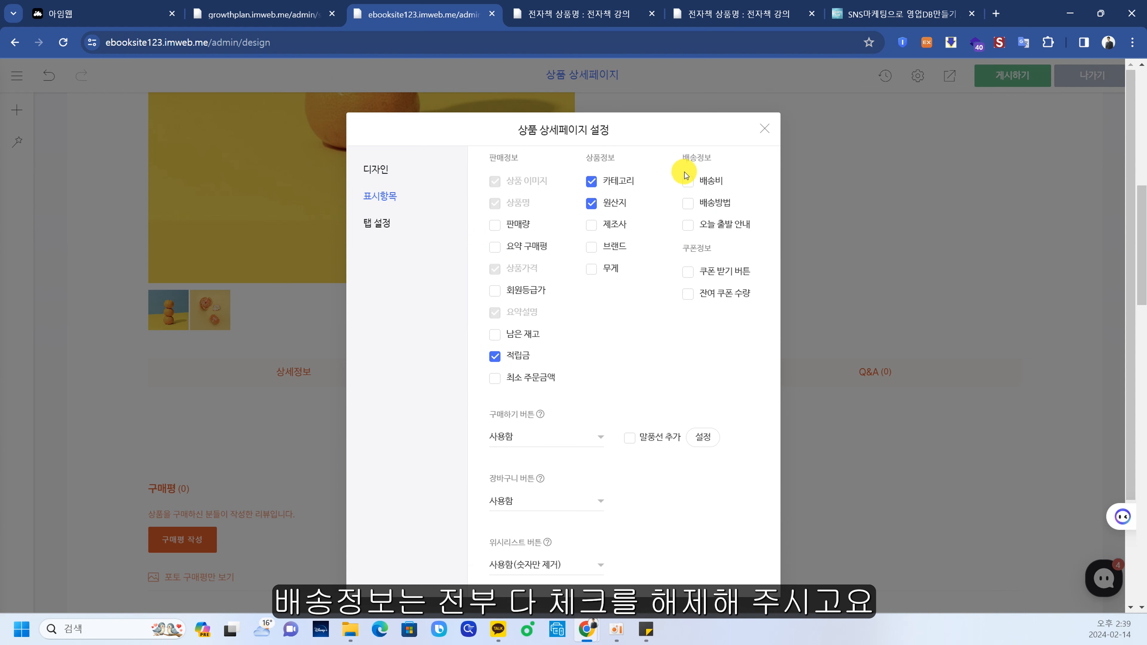
{"action": "left_click", "coordinate": [592, 182]}
{"action": "left_click", "coordinate": [591, 204]}
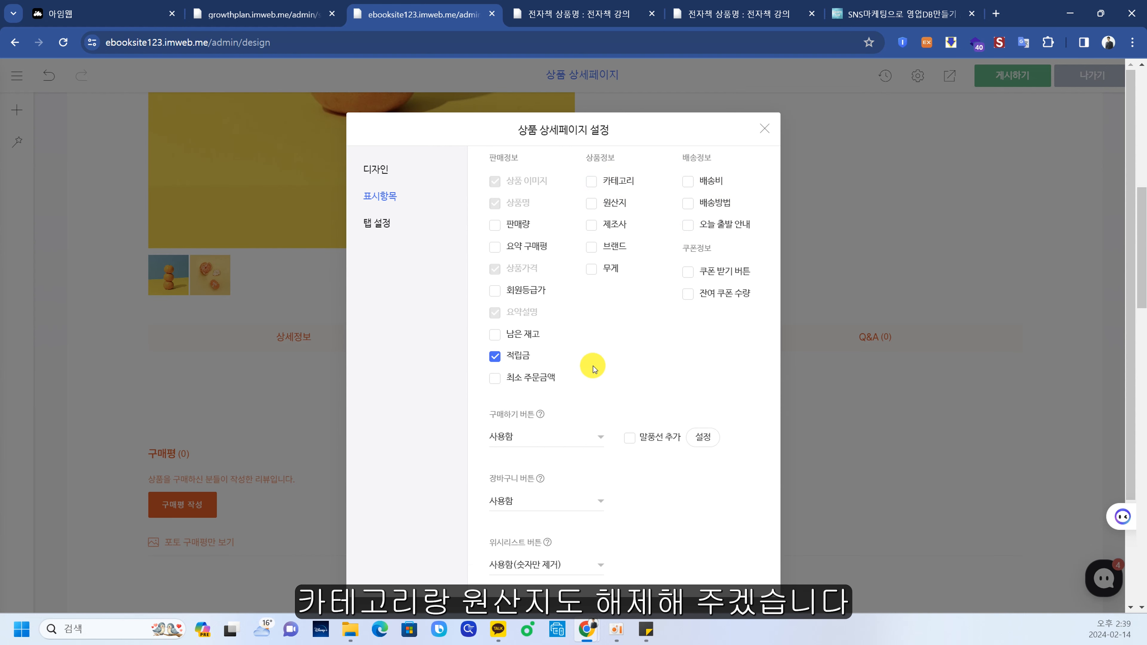
{"action": "left_click", "coordinate": [495, 355]}
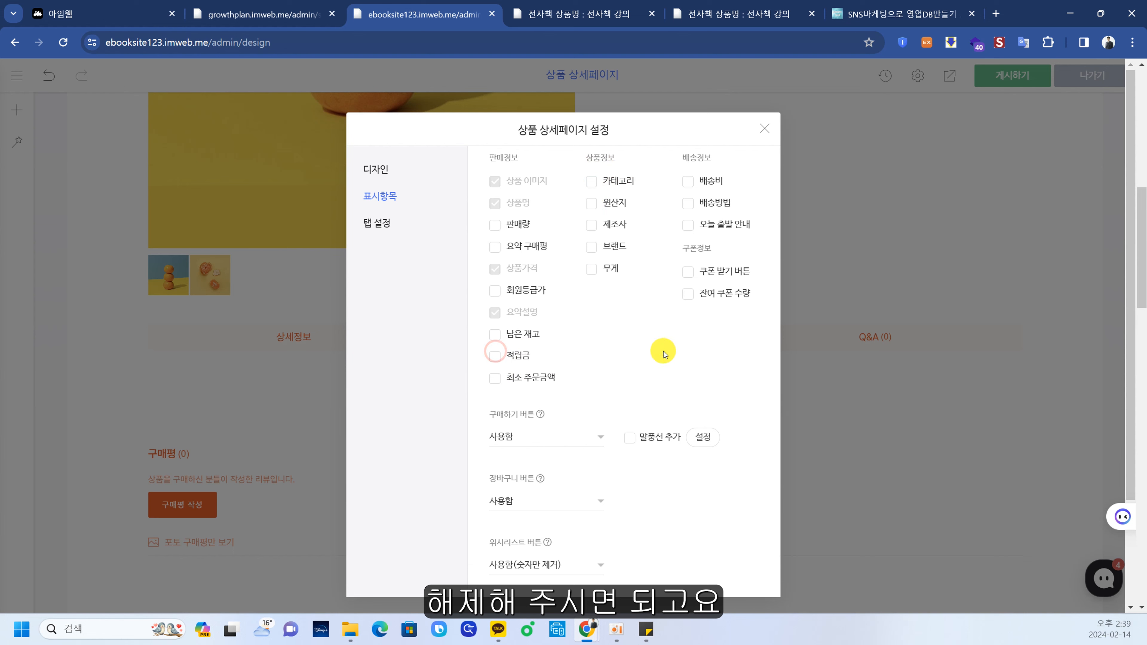
- Add a speech bubble reading "할인 종료 임박" with the bounce effect (바운스 효과) to the purchase button (구매하기 버튼)
{"action": "scroll", "coordinate": [508, 425], "scroll_direction": "down", "scroll_amount": 1}
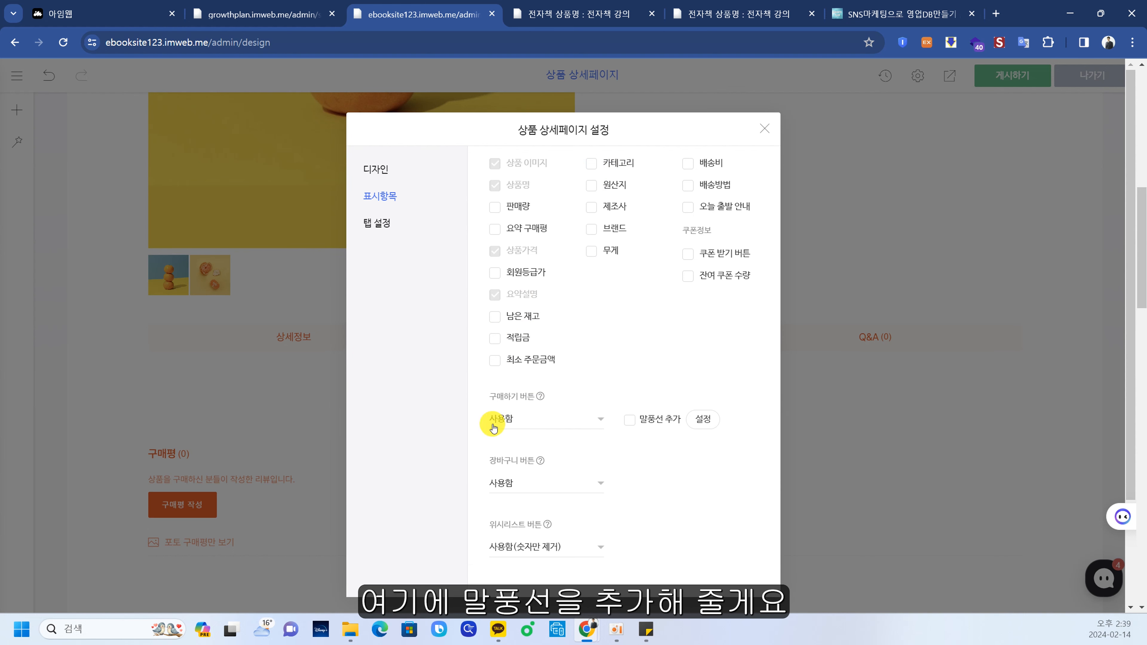
{"action": "left_click", "coordinate": [707, 421]}
{"action": "left_click", "coordinate": [602, 484]}
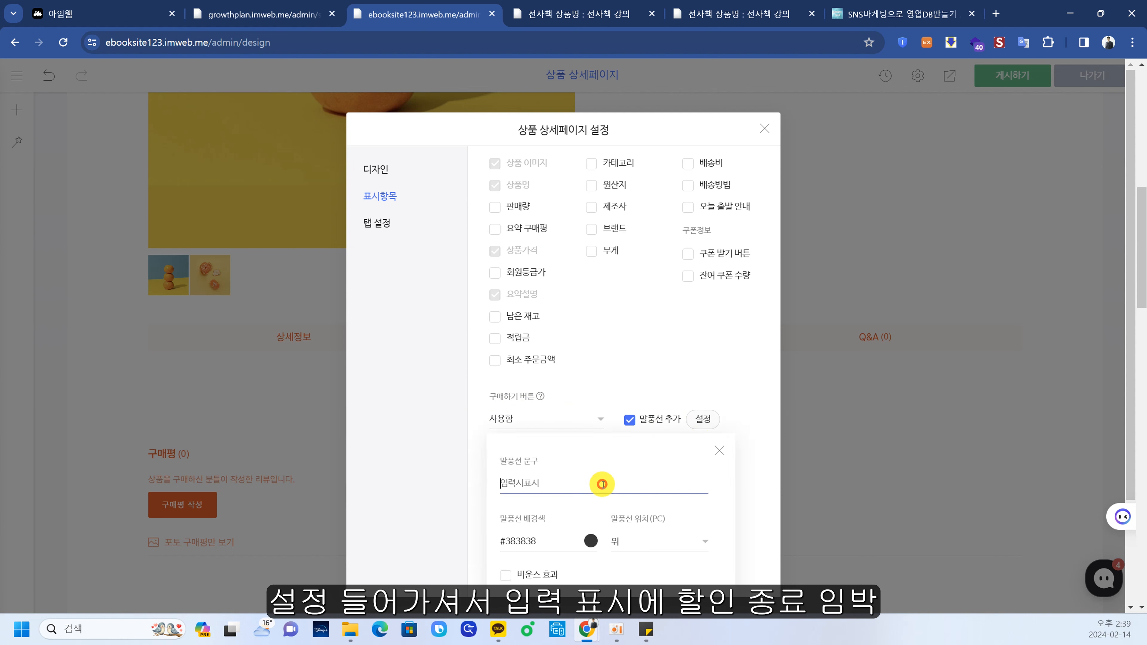
{"action": "type", "text": "할인 종료 임박"}
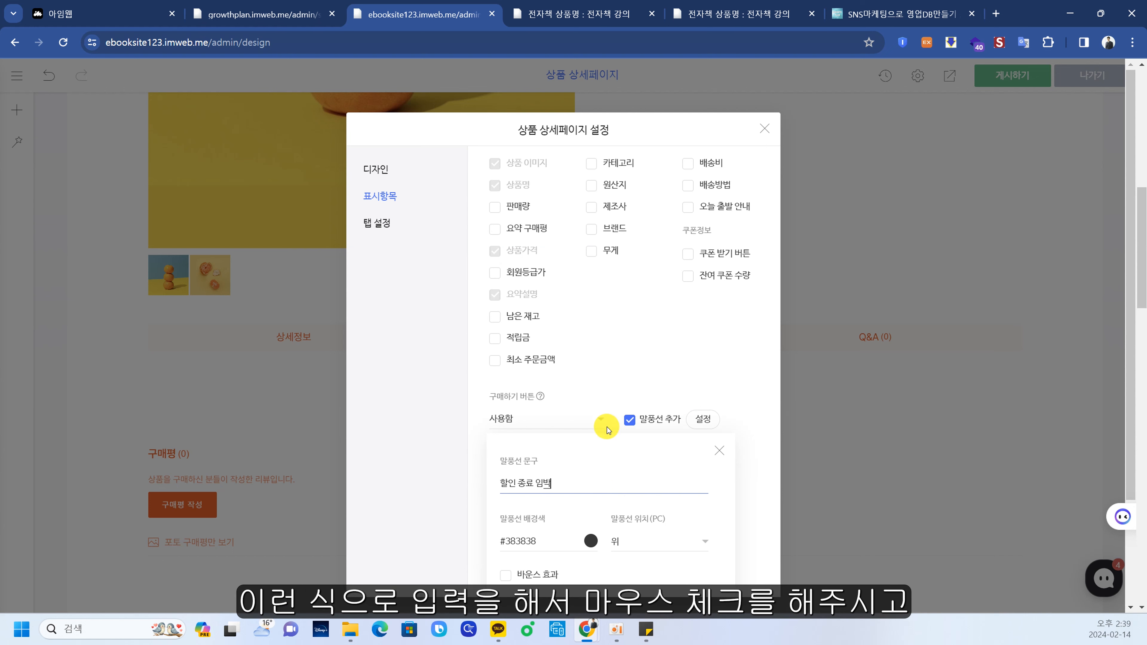
{"action": "scroll", "coordinate": [605, 461], "scroll_direction": "down", "scroll_amount": 1}
{"action": "left_click", "coordinate": [503, 560]}
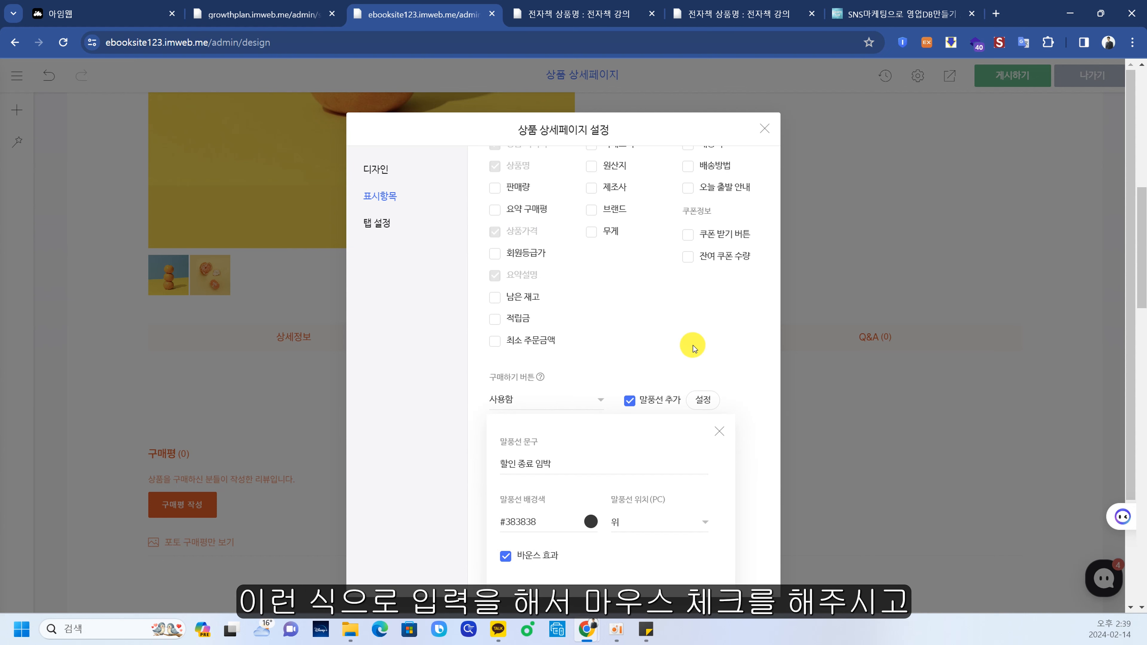
{"action": "left_click", "coordinate": [719, 432]}
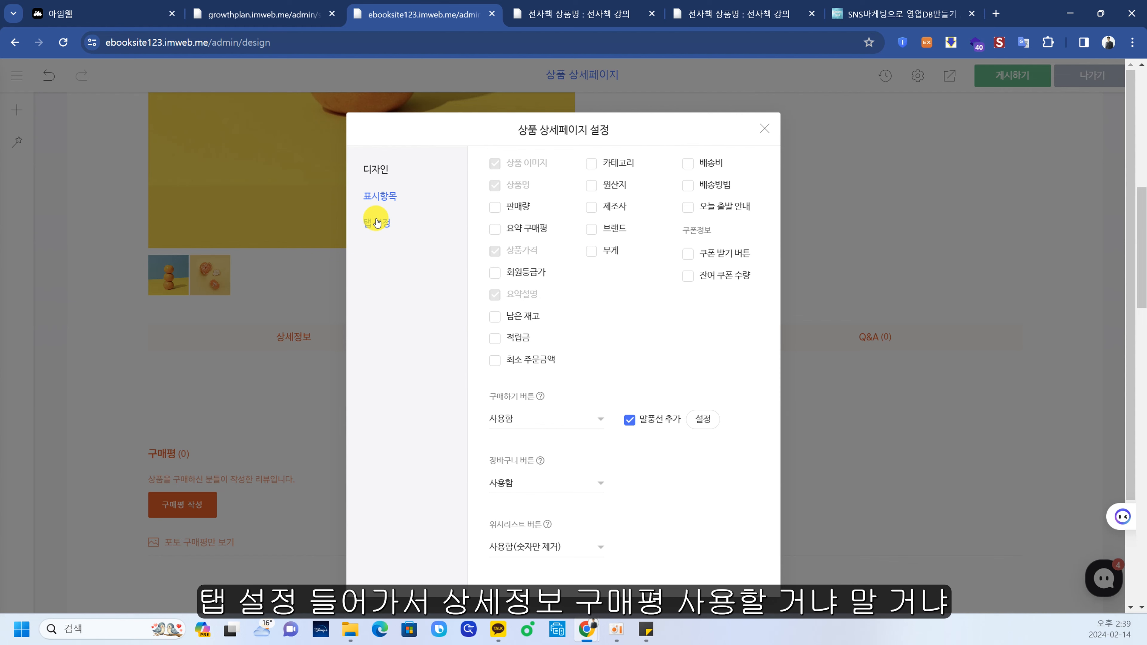
- Review the detail information (상세정보) and review (구매평) tab settings, and close the product detail page settings
{"action": "left_click", "coordinate": [377, 222]}
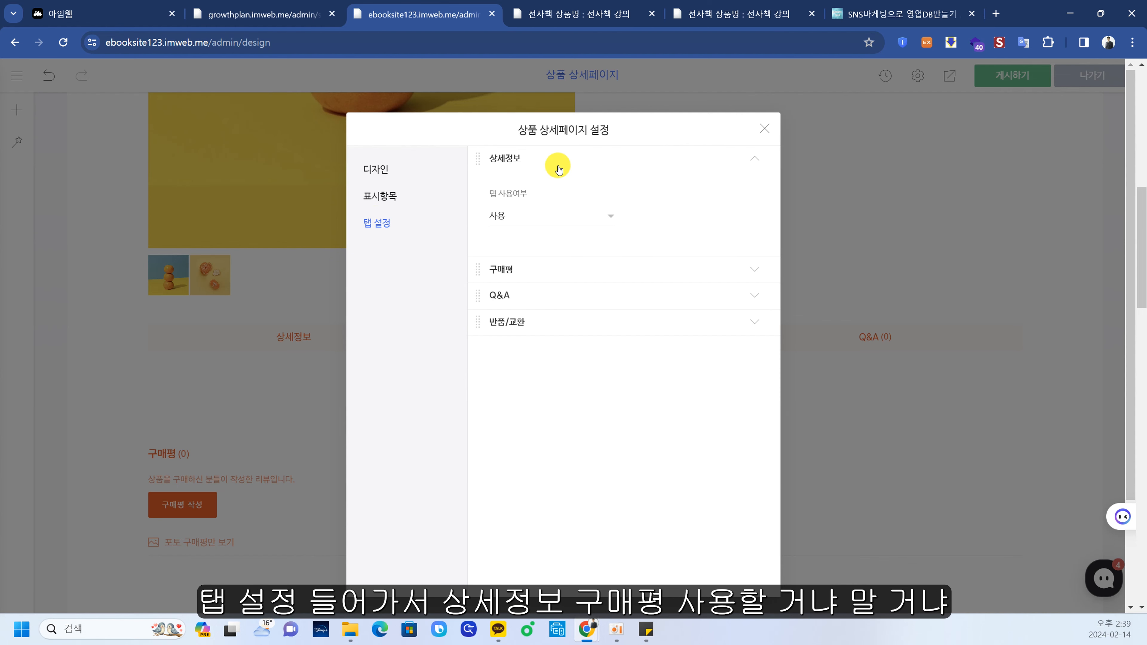
{"action": "left_click", "coordinate": [501, 268]}
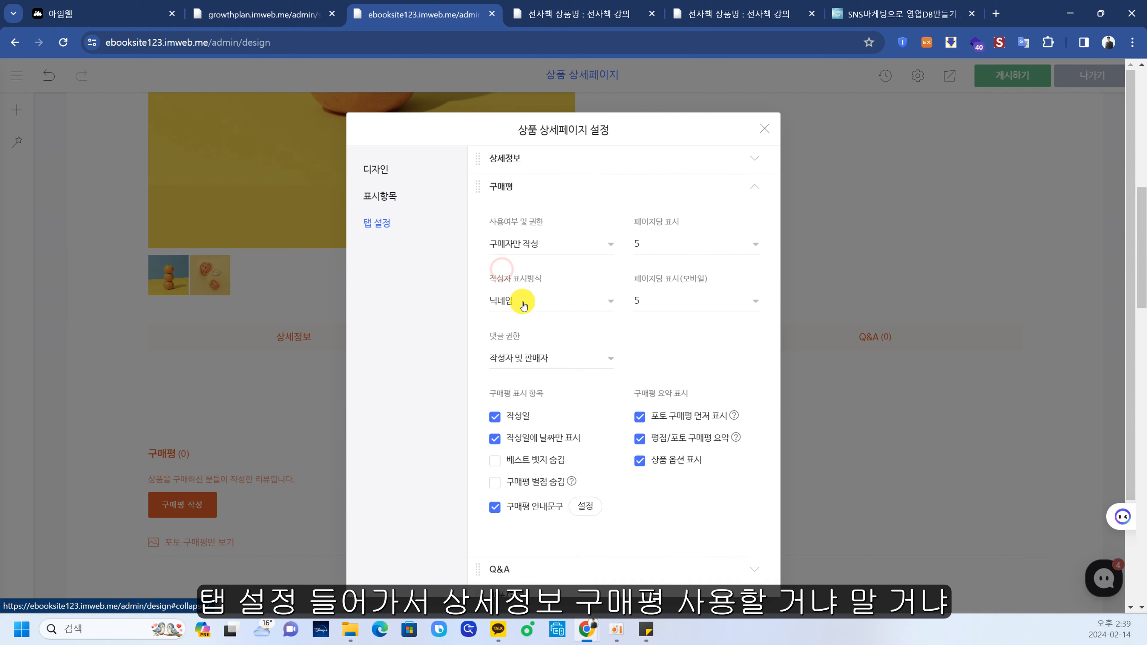
{"action": "left_click", "coordinate": [525, 184]}
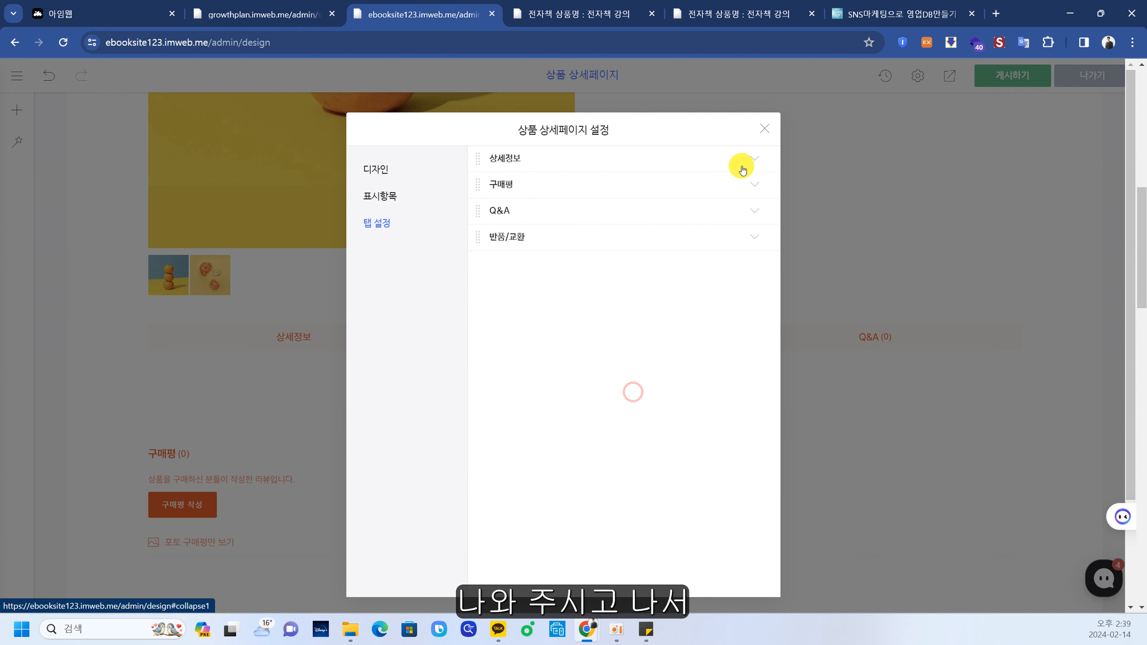
{"action": "left_click", "coordinate": [764, 130]}
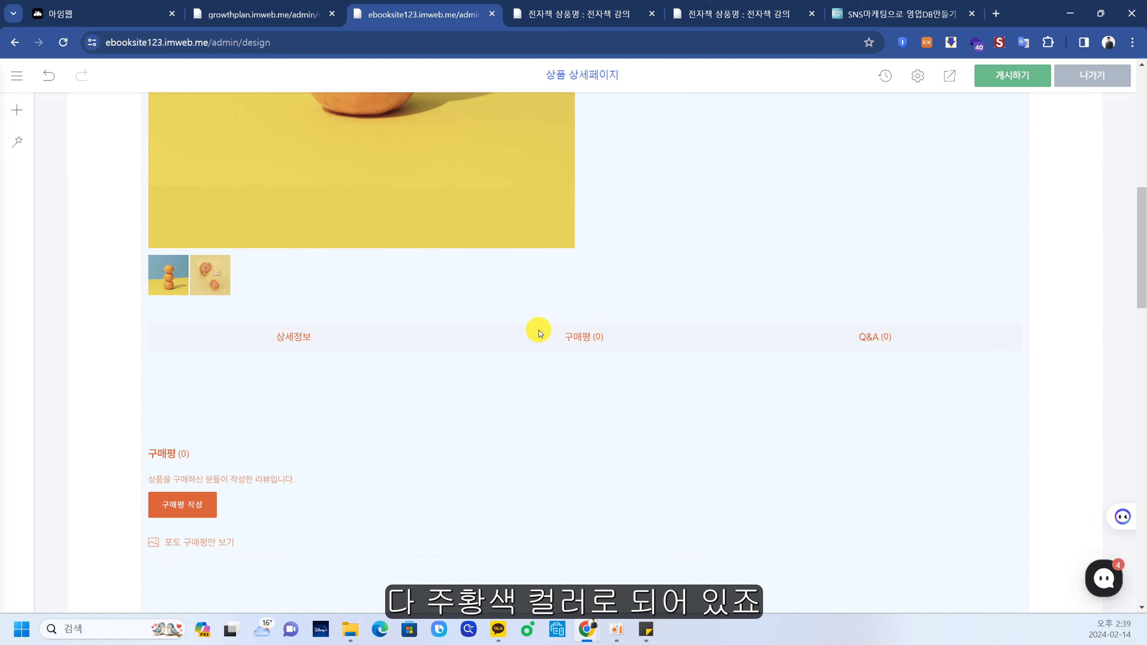
- Set the brand/link colour (브랜드/링크색) to navy #050a6c in the common design settings (공통 디자인 설정)
{"action": "scroll", "coordinate": [885, 352], "scroll_direction": "up", "scroll_amount": 10}
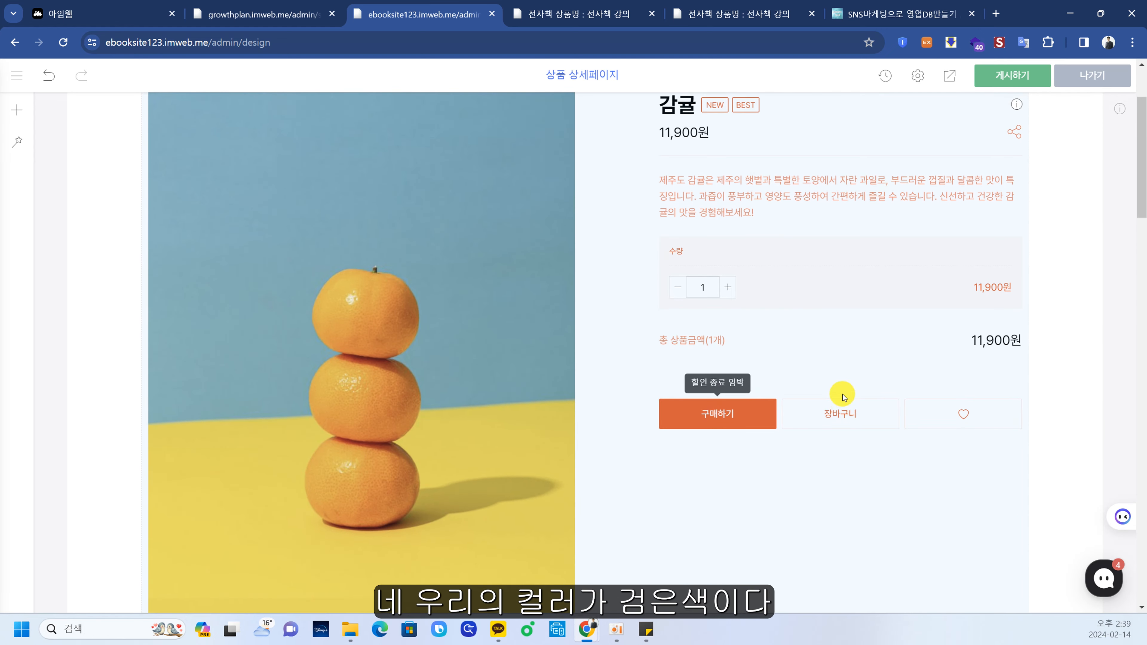
{"action": "scroll", "coordinate": [735, 344], "scroll_direction": "down", "scroll_amount": 3}
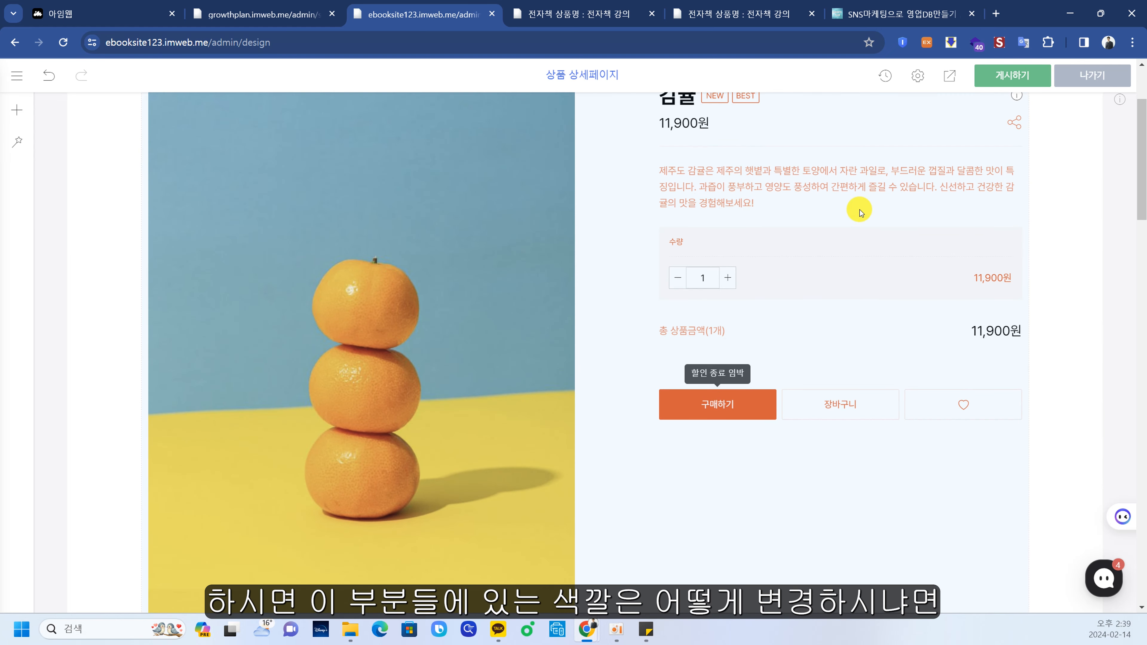
{"action": "left_click", "coordinate": [921, 76]}
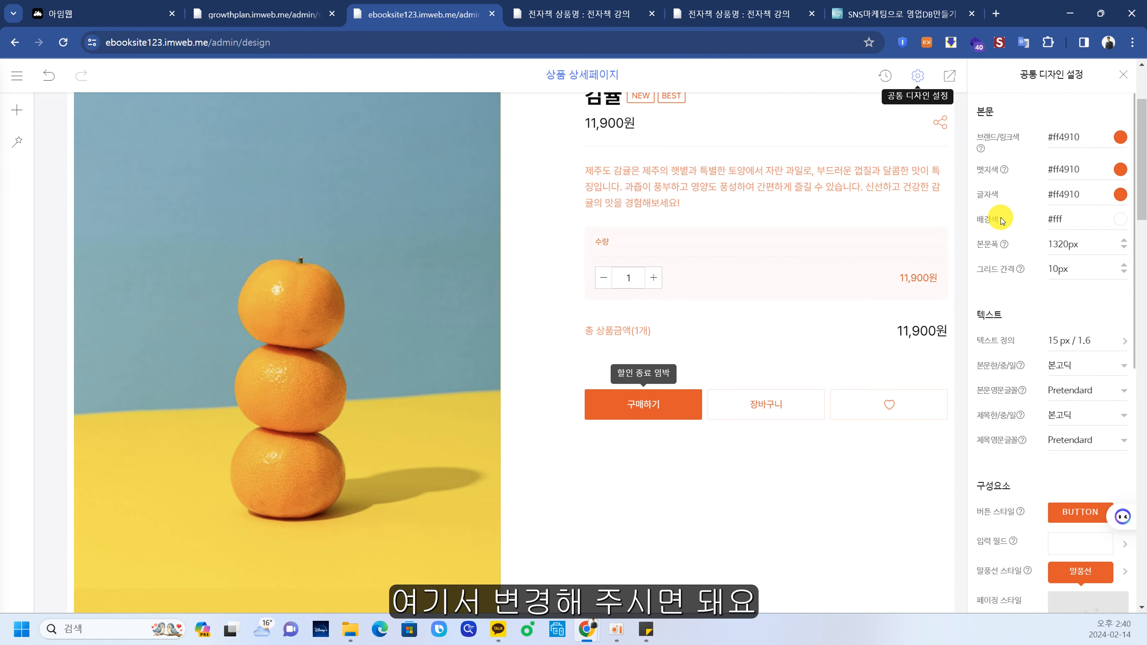
{"action": "left_click", "coordinate": [1115, 138]}
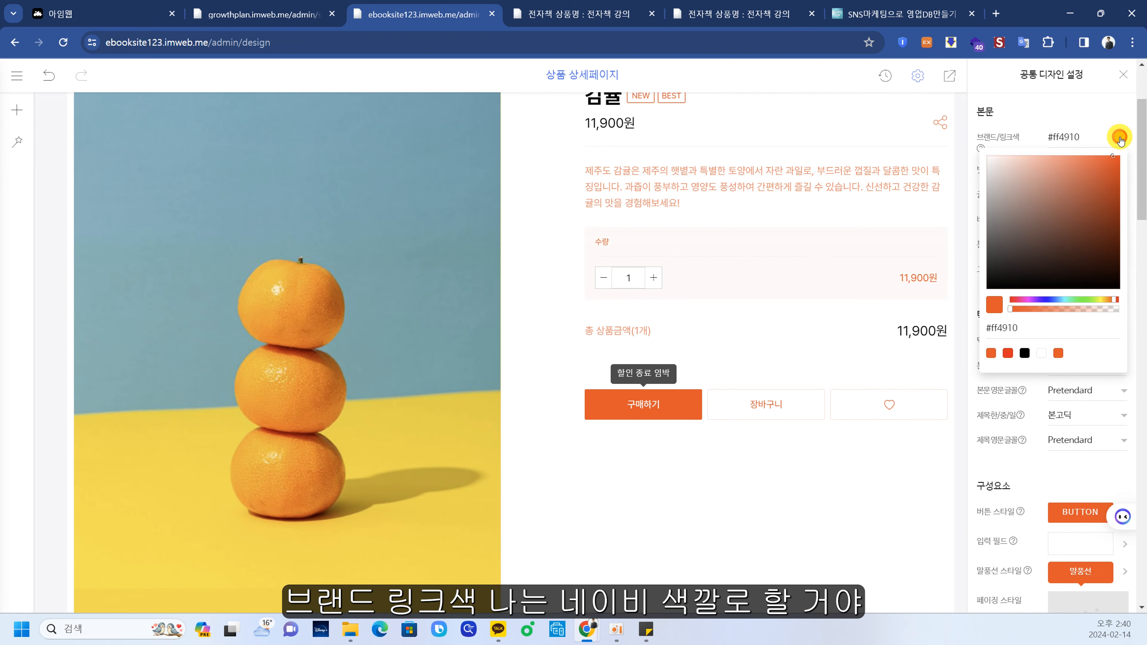
{"action": "left_click", "coordinate": [1047, 300]}
{"action": "left_click_drag", "start_coordinate": [1045, 216], "coordinate": [1137, 192]}
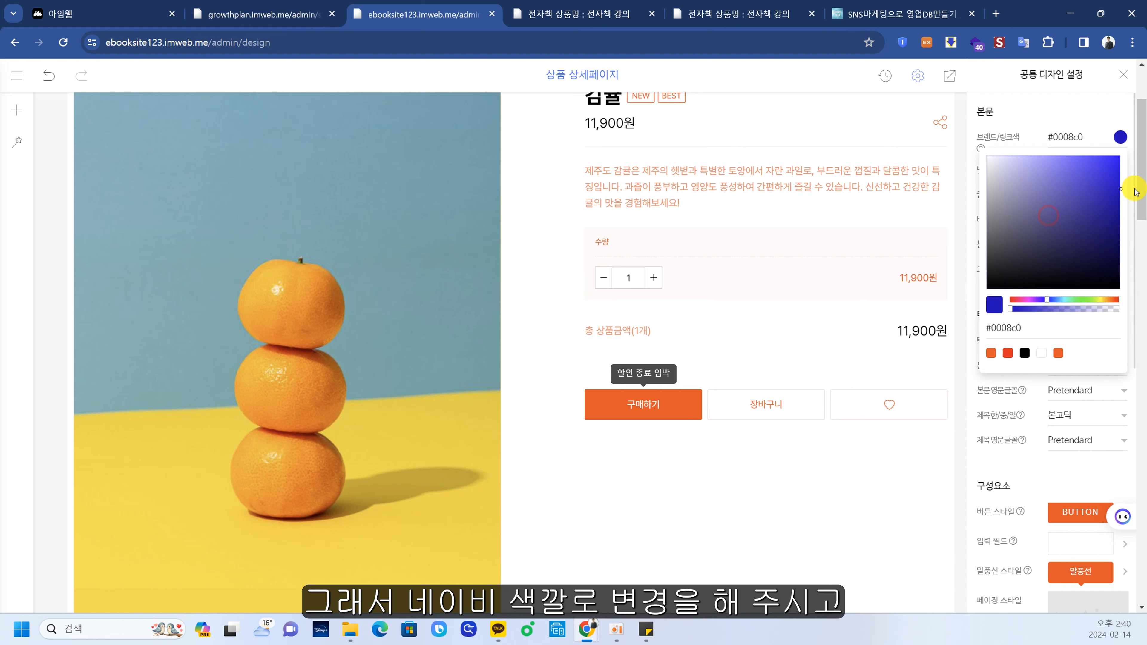
{"action": "left_click", "coordinate": [1113, 233]}
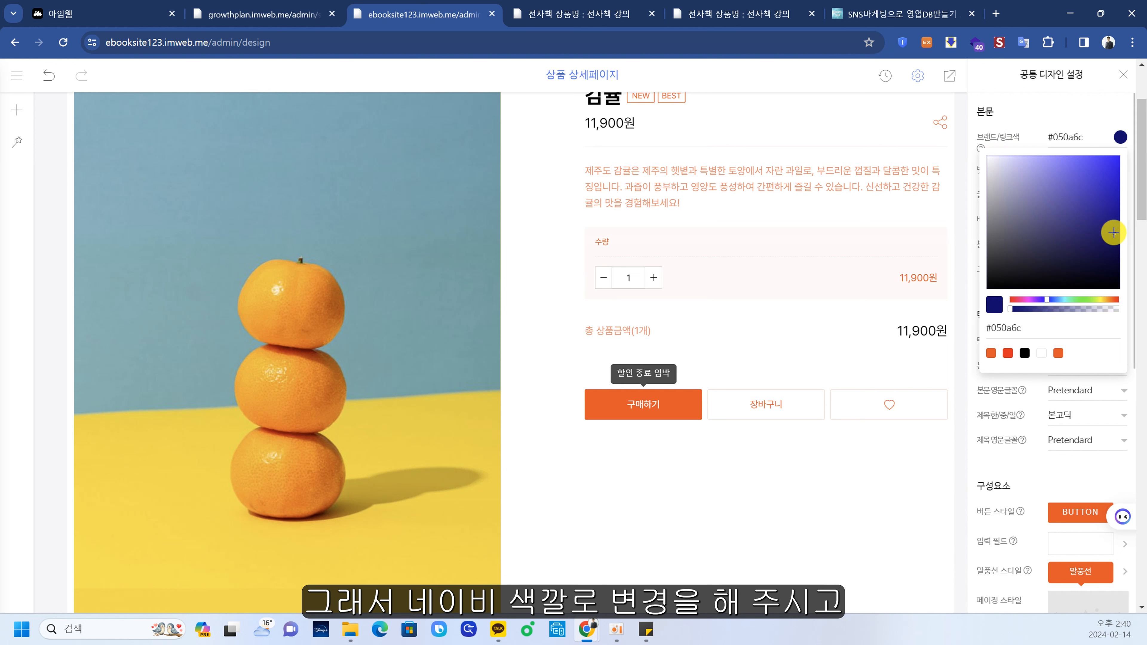
{"action": "left_click", "coordinate": [1077, 99]}
- Copy the brand/link colour code #050a6c into the badge colour (뱃지색)
{"action": "left_click_drag", "start_coordinate": [1098, 136], "coordinate": [1027, 137]}
{"action": "key", "text": "ctrl+c"}
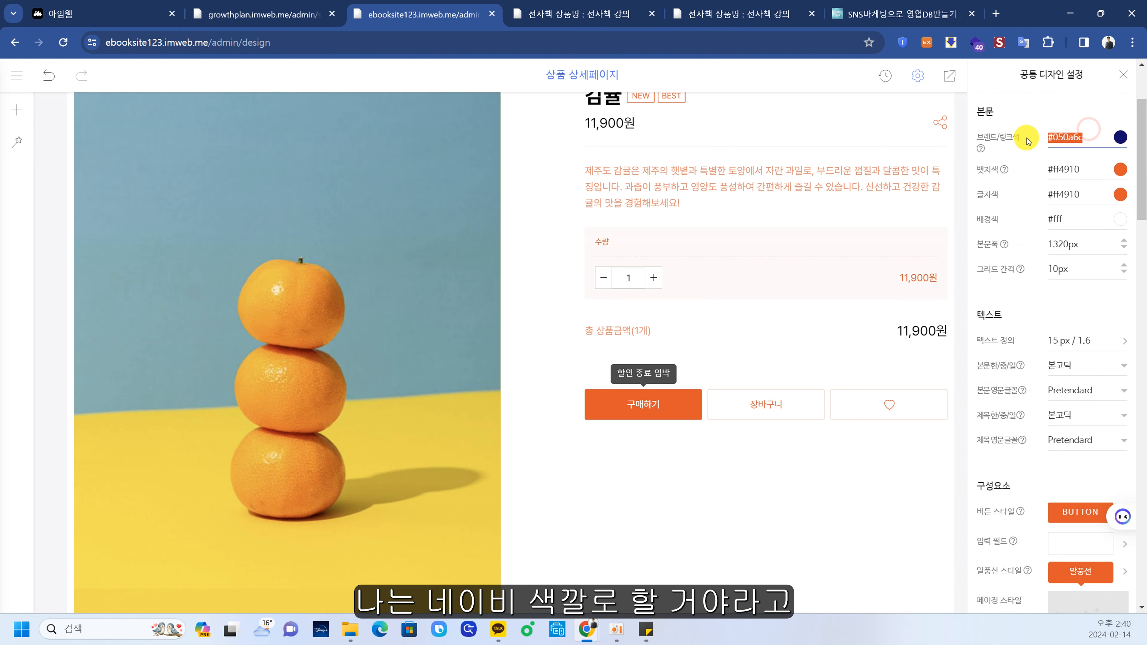
{"action": "triple_click", "coordinate": [1066, 176]}
{"action": "key", "text": "ctrl+v"}
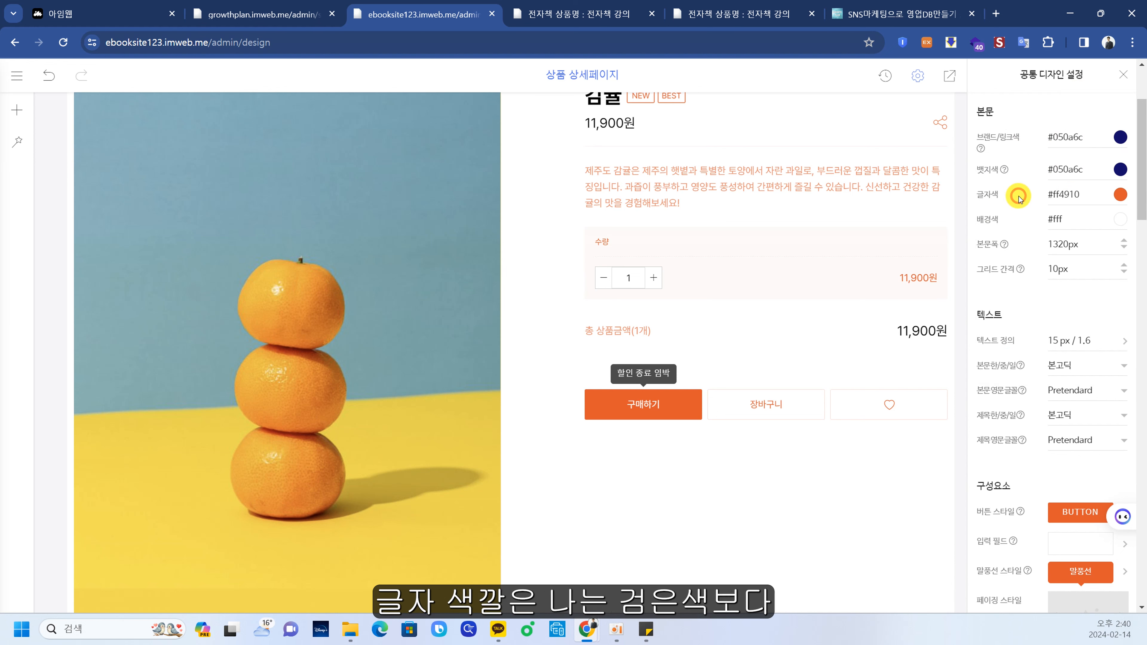
- Set the site's text colour (글자색) to dark grey #343434
{"action": "left_click", "coordinate": [1121, 195]}
{"action": "mouse_move", "coordinate": [1022, 303]}
{"action": "left_mouse_down"}
{"action": "mouse_move", "coordinate": [930, 362]}
{"action": "mouse_move", "coordinate": [915, 314]}
{"action": "left_mouse_up"}
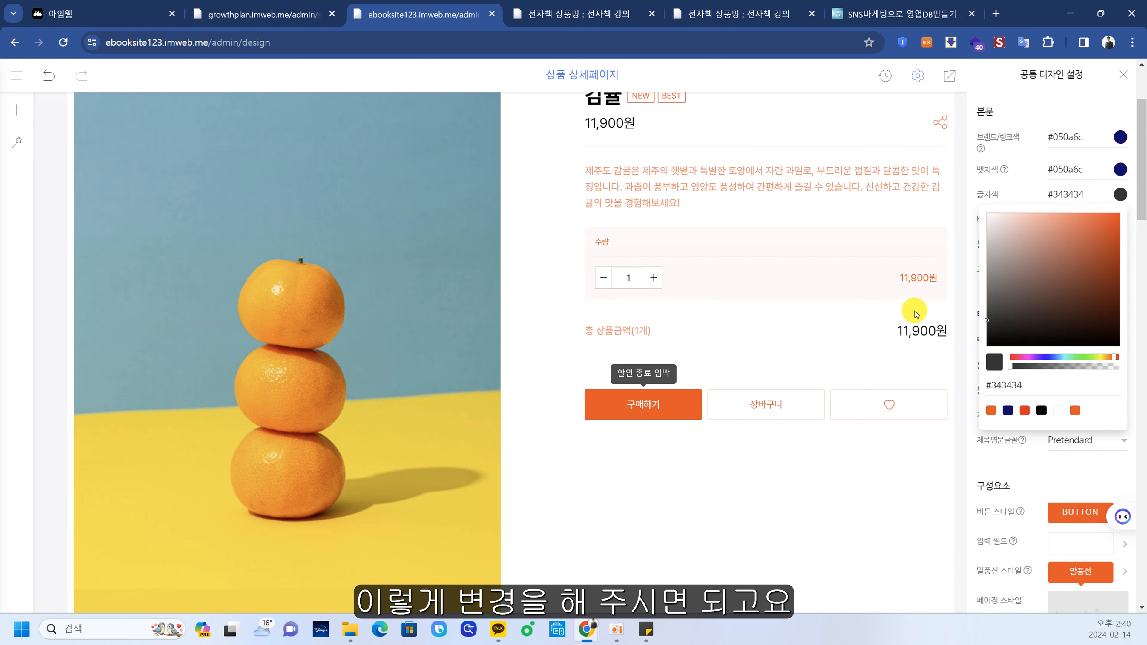
{"action": "left_click", "coordinate": [1025, 192]}
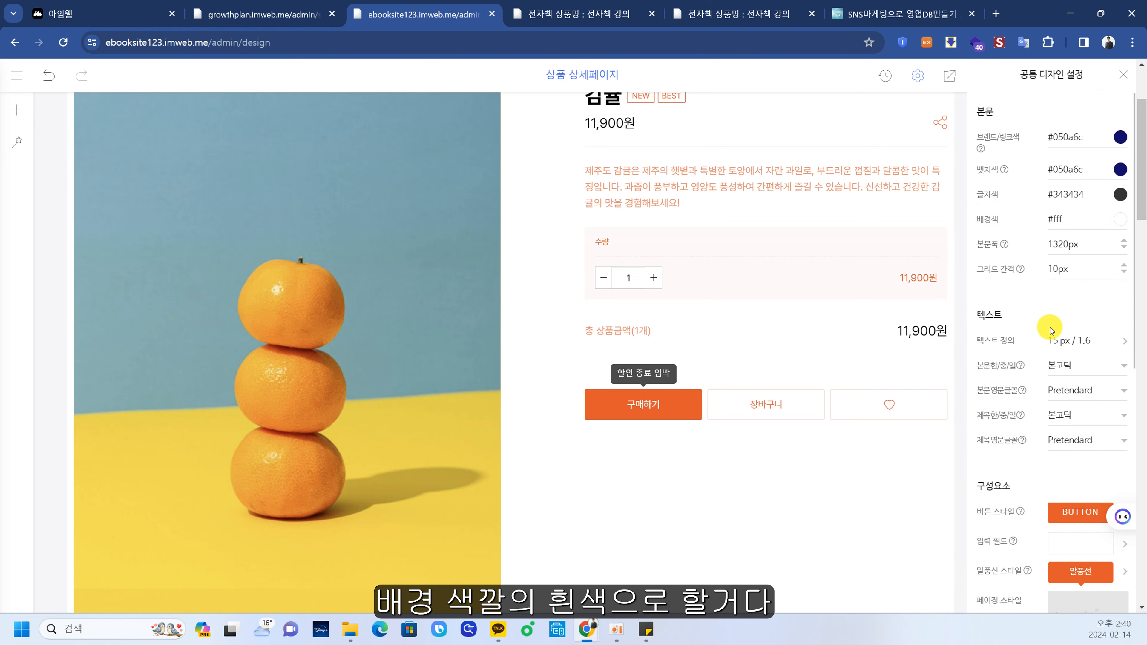
- Set the normal button's (일반버튼) default background colour to navy #050a6c in the button style settings
{"action": "scroll", "coordinate": [1037, 341], "scroll_direction": "down", "scroll_amount": 4}
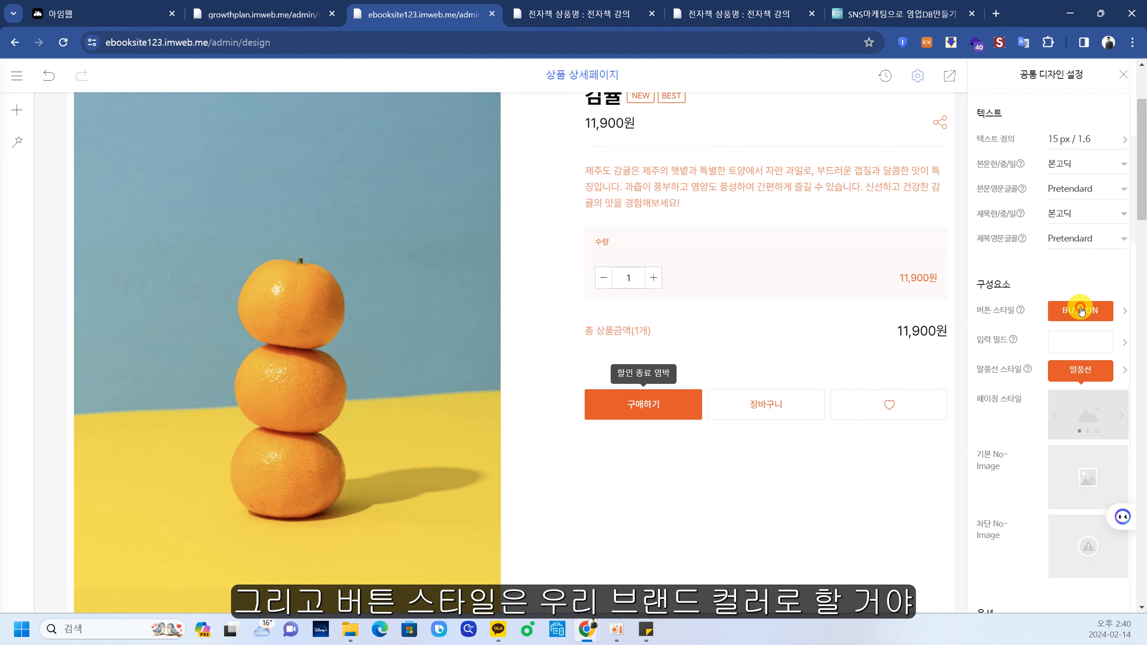
{"action": "left_click", "coordinate": [1081, 310]}
{"action": "left_click", "coordinate": [1119, 315]}
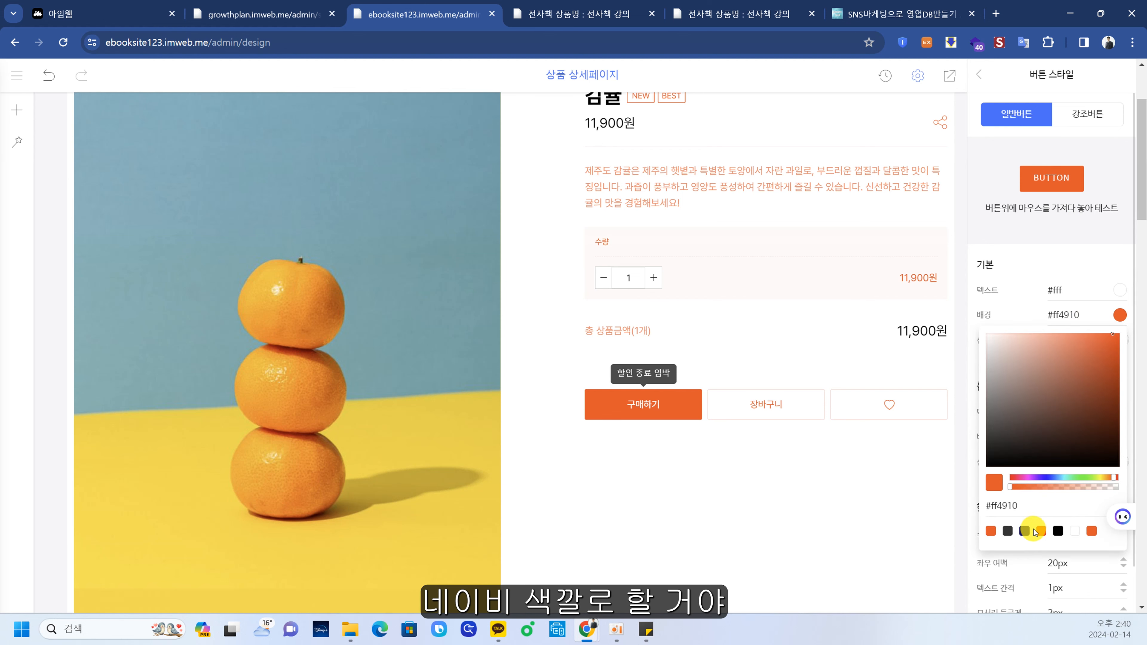
{"action": "left_click", "coordinate": [1025, 531]}
{"action": "left_click", "coordinate": [1026, 310]}
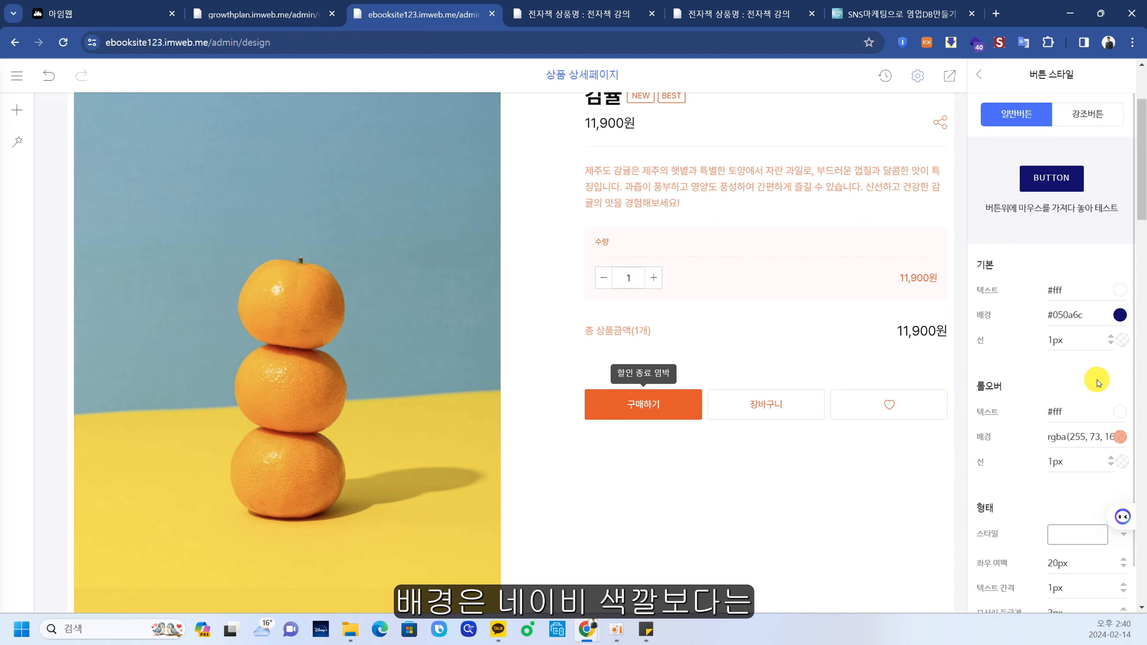
- Set the normal button's rollover (롤오버) background colour to the lighter blue #8689c9
{"action": "scroll", "coordinate": [1031, 420], "scroll_direction": "down", "scroll_amount": 2}
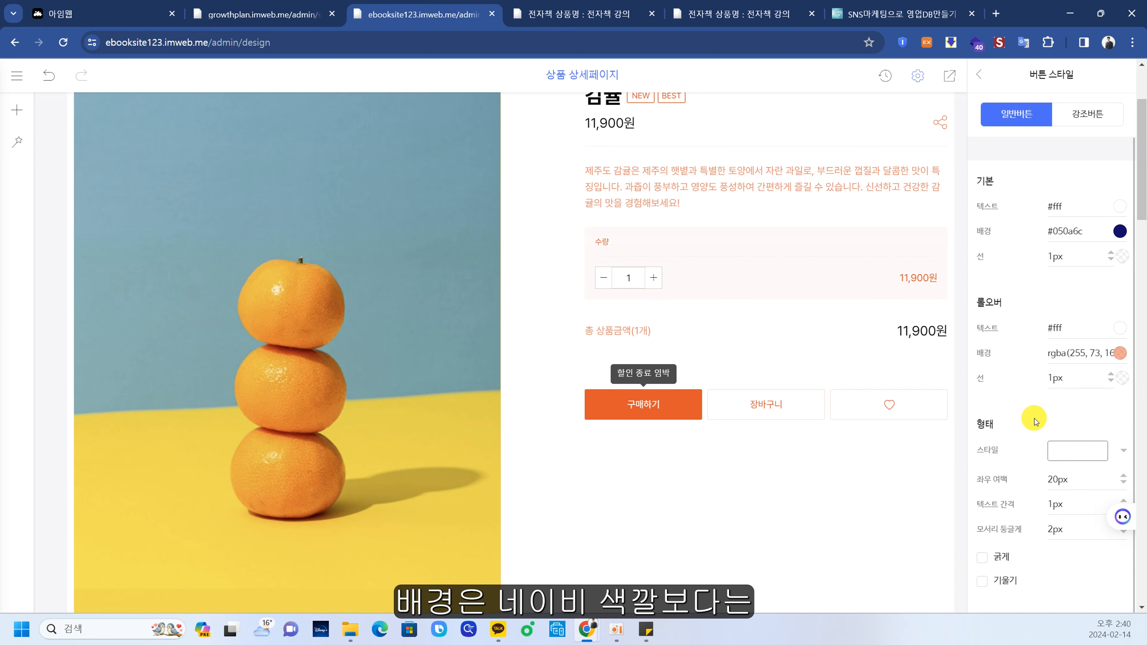
{"action": "left_click", "coordinate": [1122, 346]}
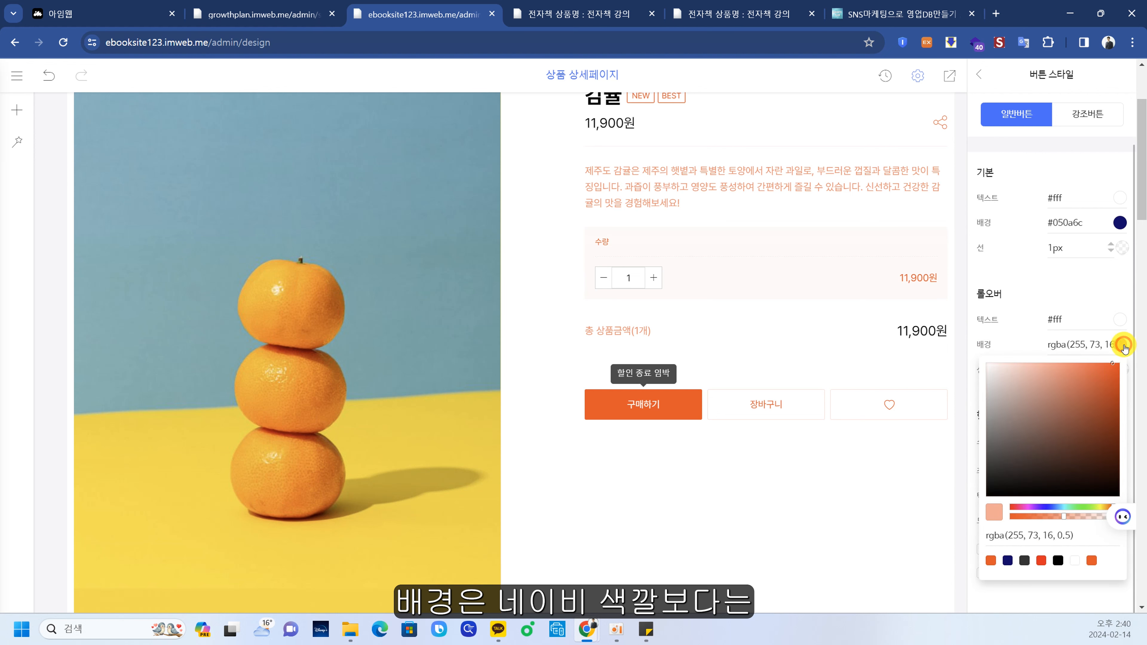
{"action": "left_click", "coordinate": [1008, 560]}
{"action": "left_click_drag", "start_coordinate": [1092, 400], "coordinate": [1032, 391]}
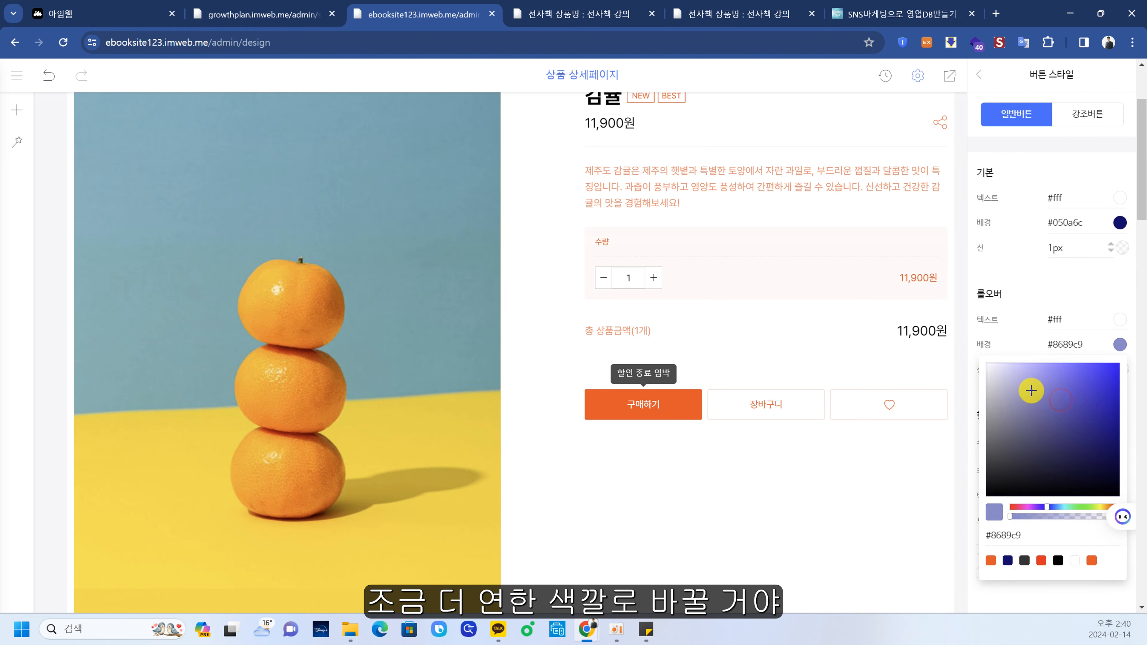
{"action": "left_click", "coordinate": [1032, 335]}
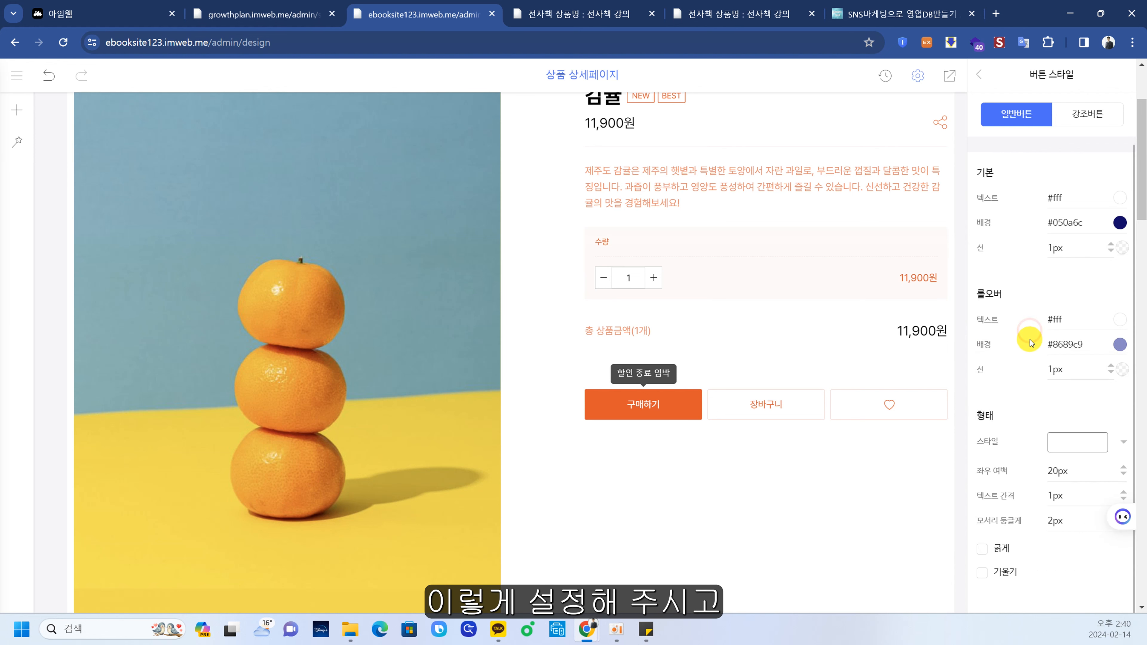
- Enable custom styling for the emphasis button (강조버튼 사용자 정의) and set its default background and line colours to navy #050a6c
{"action": "left_click", "coordinate": [1101, 115]}
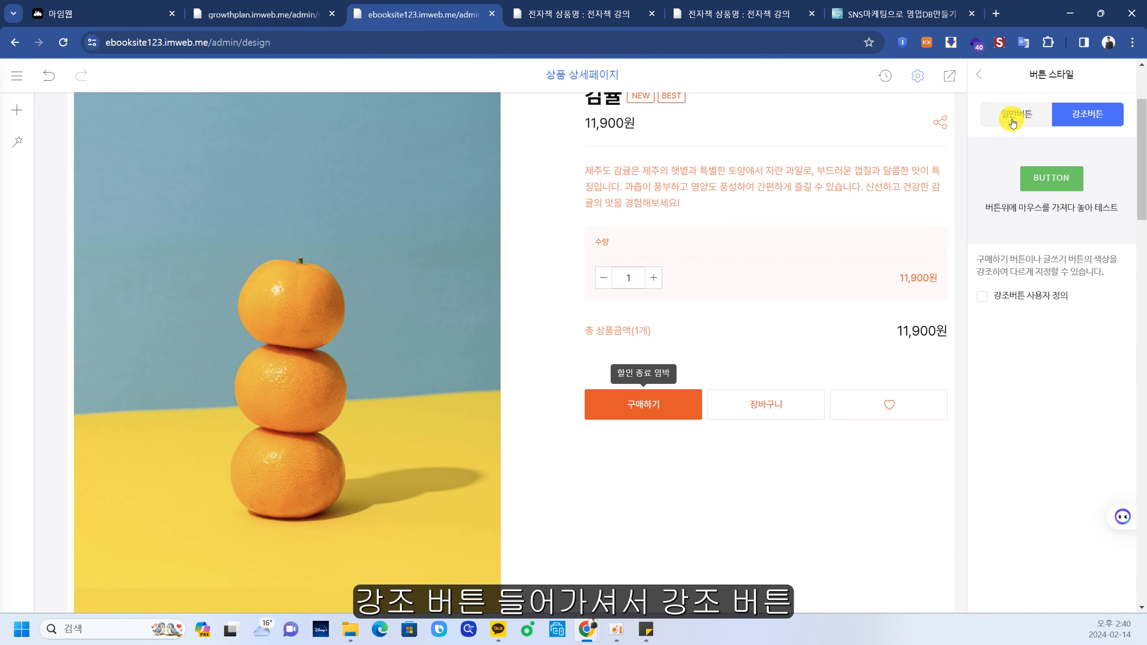
{"action": "left_click", "coordinate": [983, 297]}
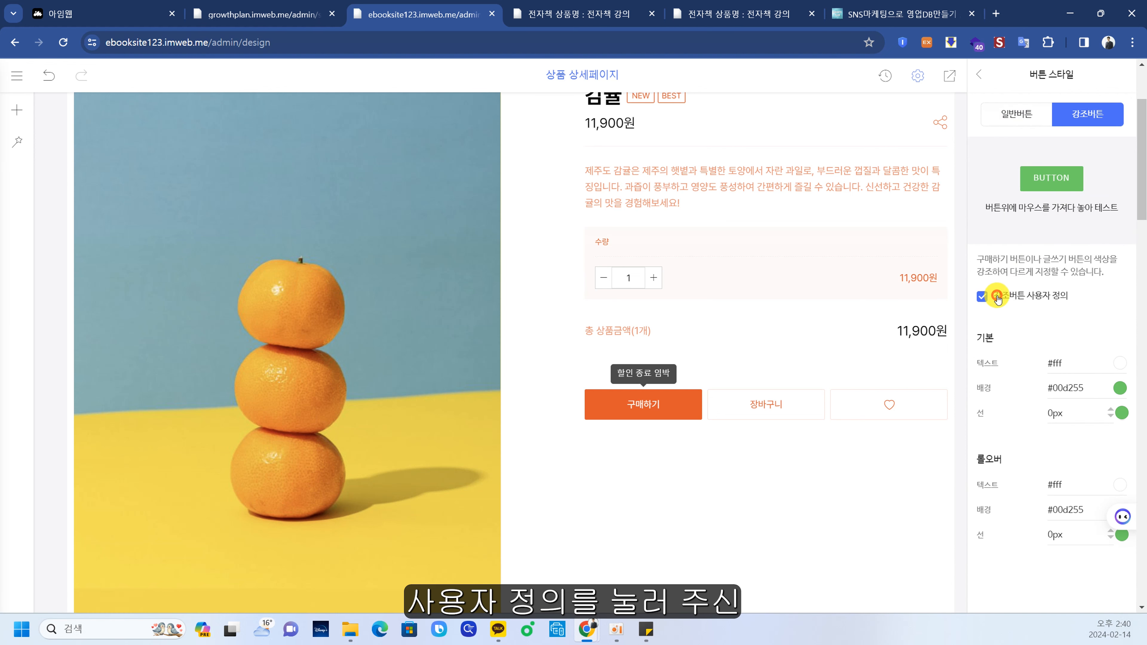
{"action": "left_click", "coordinate": [1121, 389]}
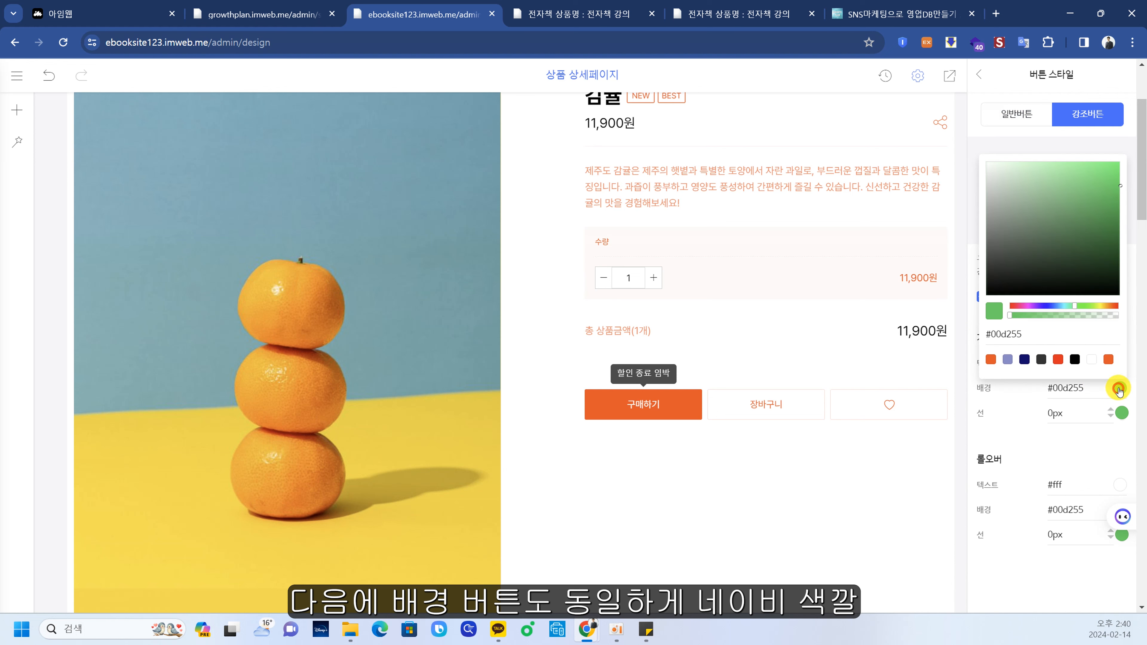
{"action": "left_click", "coordinate": [1025, 358]}
{"action": "left_click", "coordinate": [1121, 414]}
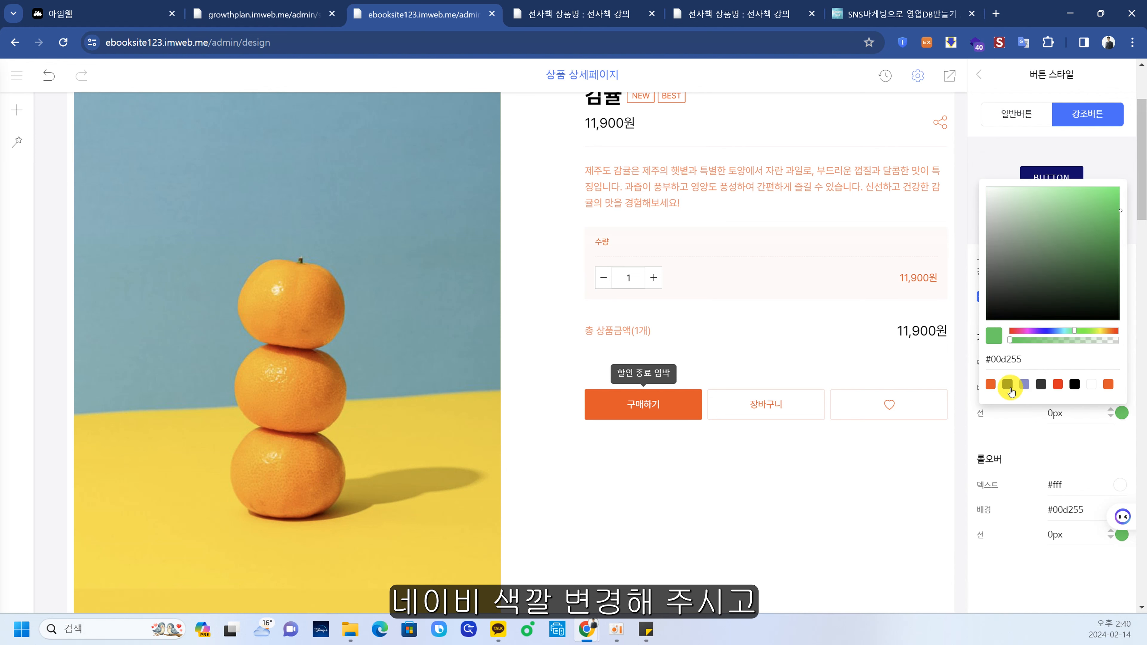
{"action": "left_click", "coordinate": [1015, 388]}
- Set the emphasis button's (강조버튼) rollover background and line colours to the lighter blue #8689c9
{"action": "scroll", "coordinate": [1067, 499], "scroll_direction": "down", "scroll_amount": 2}
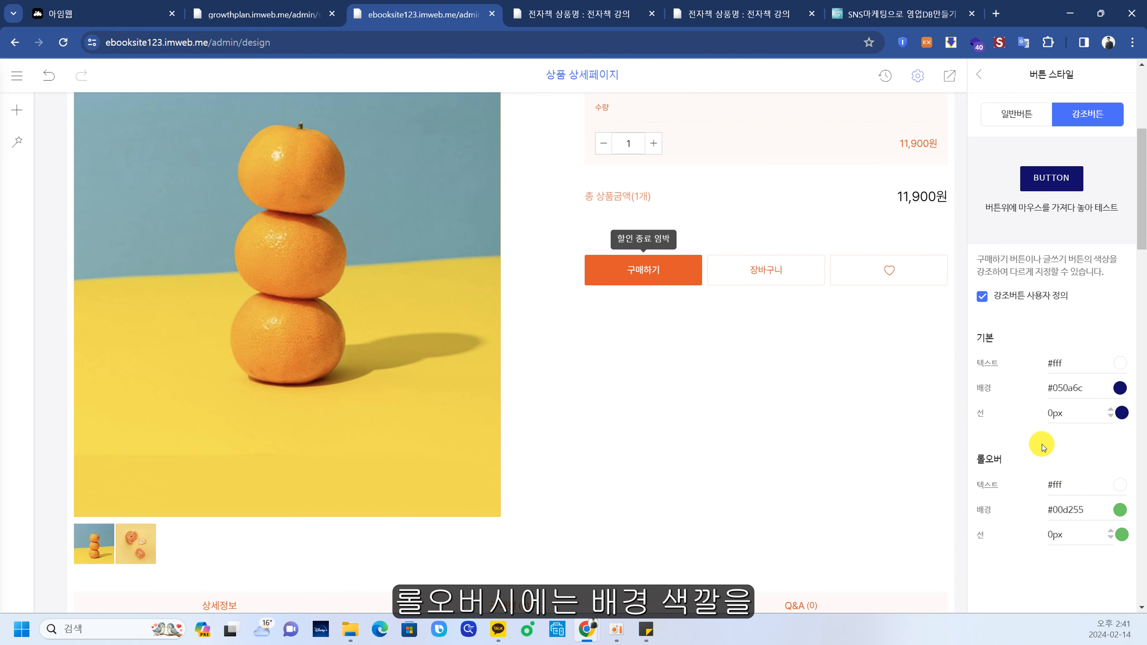
{"action": "left_click", "coordinate": [1122, 510]}
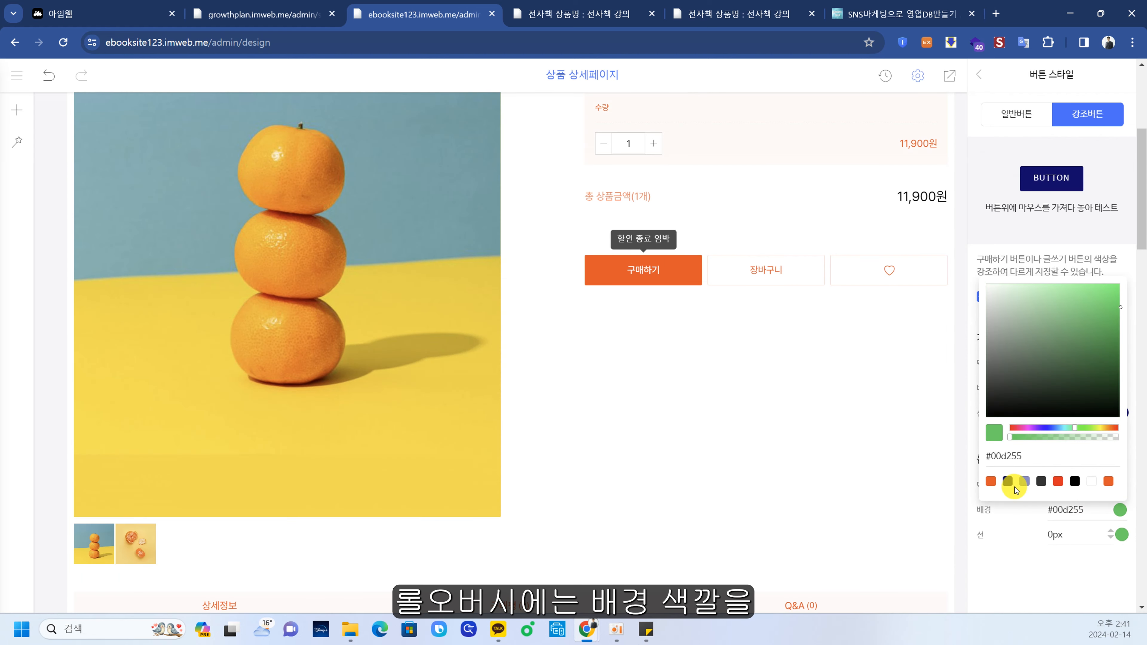
{"action": "left_click", "coordinate": [1026, 481]}
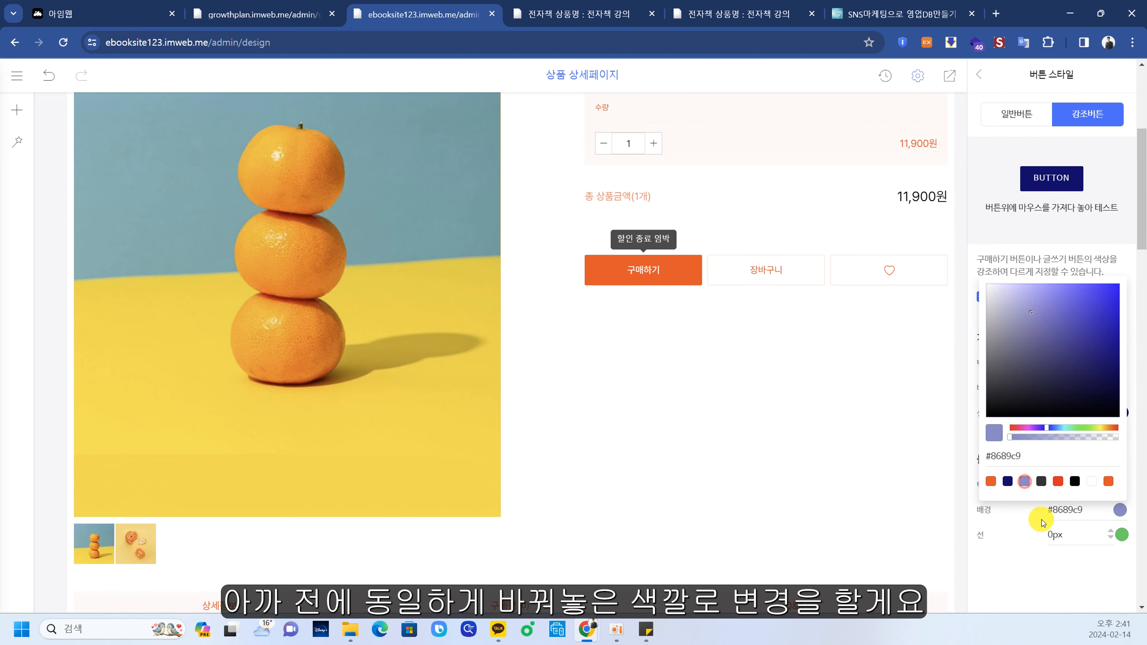
{"action": "left_click", "coordinate": [1122, 534]}
{"action": "left_click", "coordinate": [1008, 506]}
{"action": "left_click", "coordinate": [1023, 561]}
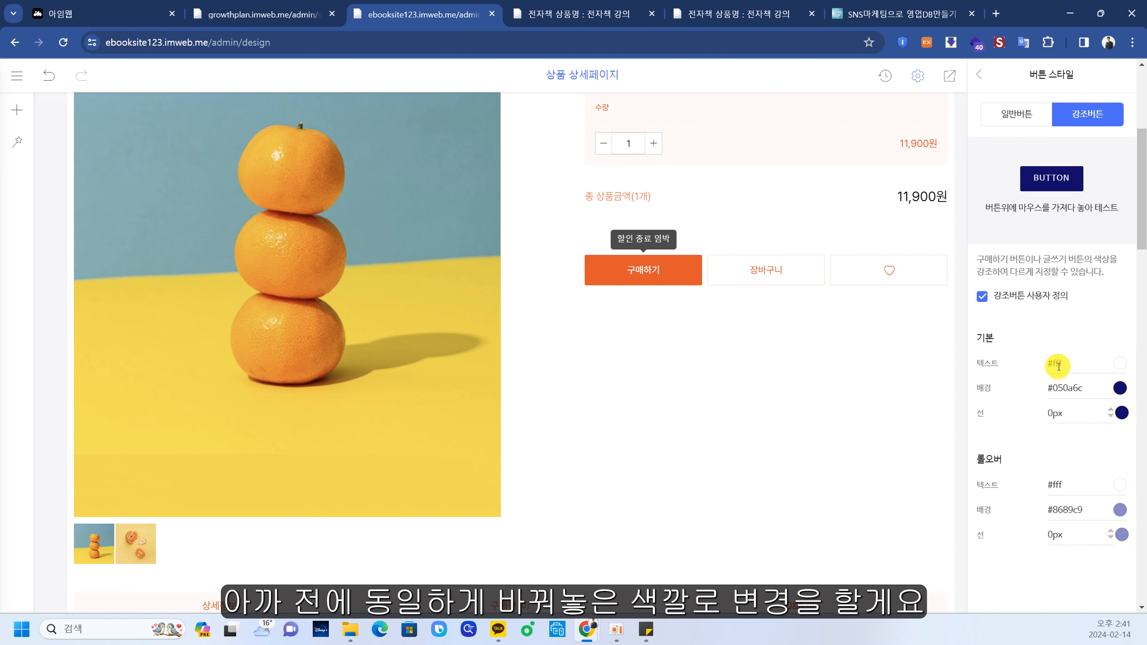
{"action": "left_click", "coordinate": [979, 74]}
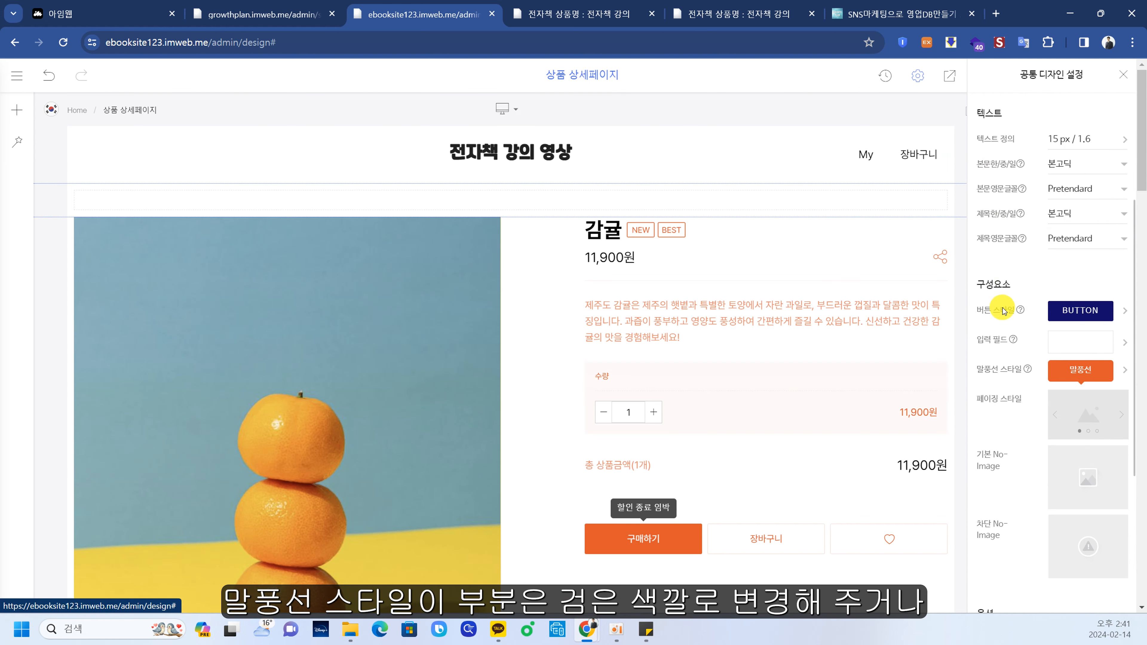
- Open the speech bubble style (말풍선 스타일) and set its background colour to near-black #1a1a1a
{"action": "left_click", "coordinate": [1101, 374]}
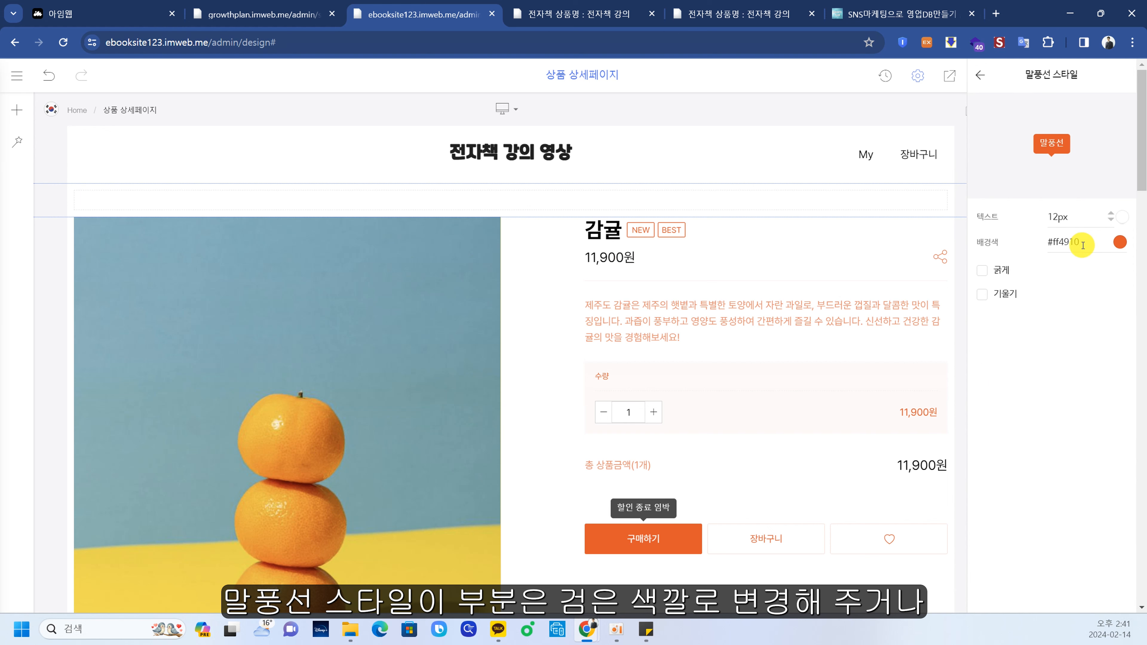
{"action": "left_click", "coordinate": [1119, 244]}
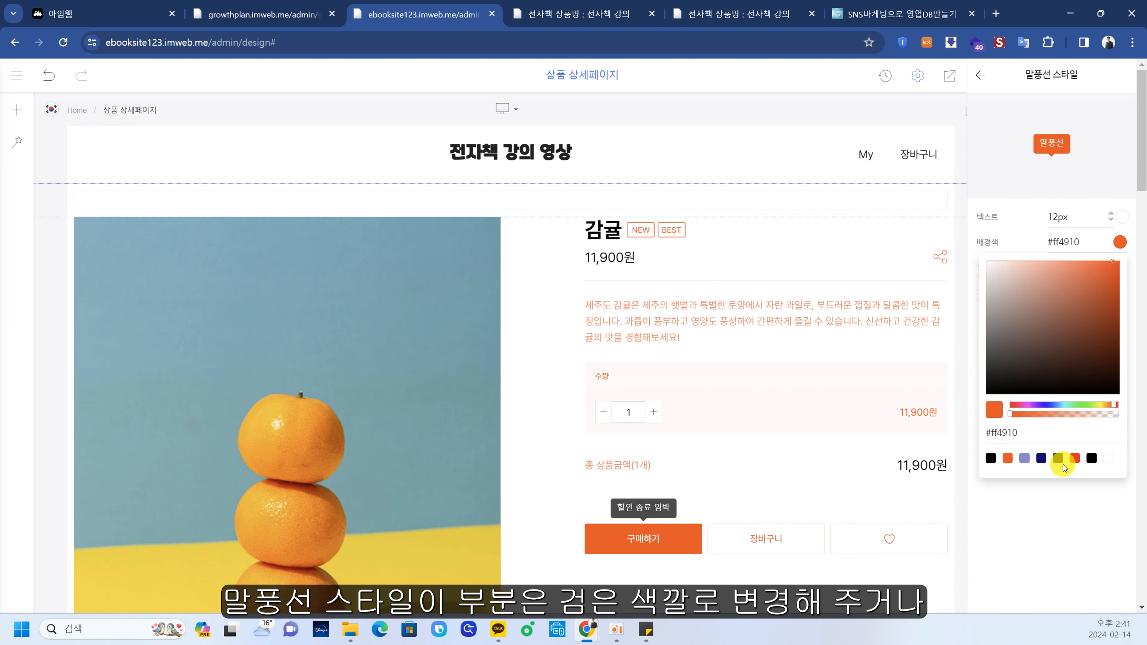
{"action": "left_click_drag", "start_coordinate": [991, 381], "coordinate": [975, 384]}
{"action": "left_click", "coordinate": [1067, 534]}
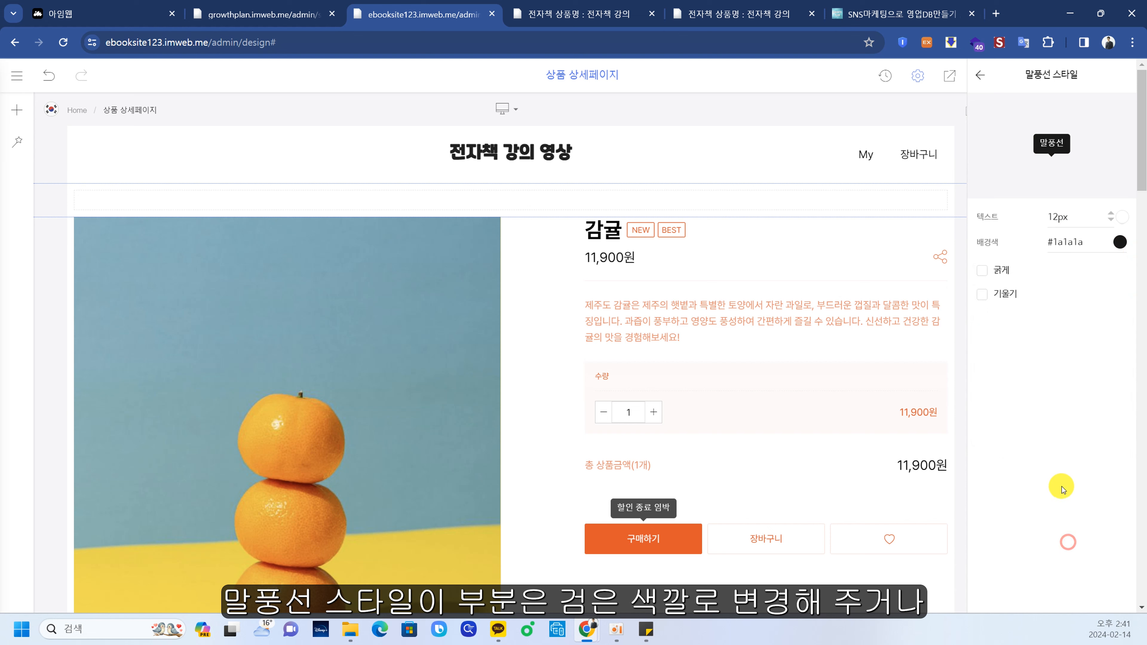
- Change the speech bubble's background colour to yellow #ffcc17
{"action": "left_click", "coordinate": [1120, 242]}
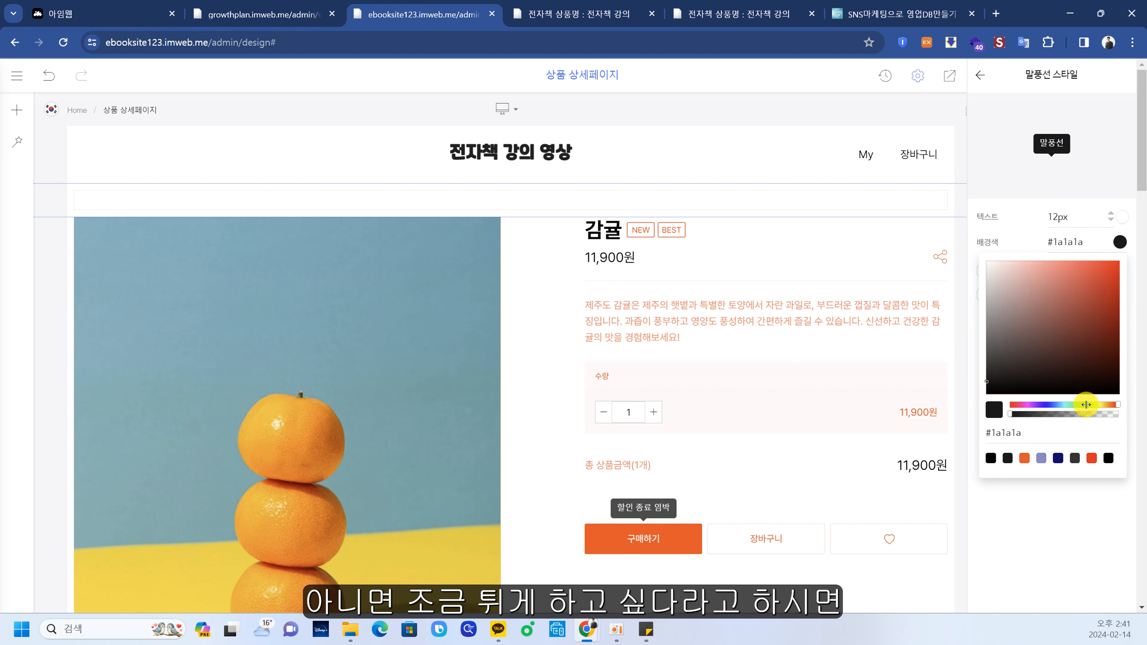
{"action": "left_click_drag", "start_coordinate": [1098, 404], "coordinate": [1103, 404]}
{"action": "left_click_drag", "start_coordinate": [1068, 362], "coordinate": [1127, 309]}
{"action": "left_click_drag", "start_coordinate": [1103, 403], "coordinate": [1104, 402]}
{"action": "left_click", "coordinate": [1108, 261]}
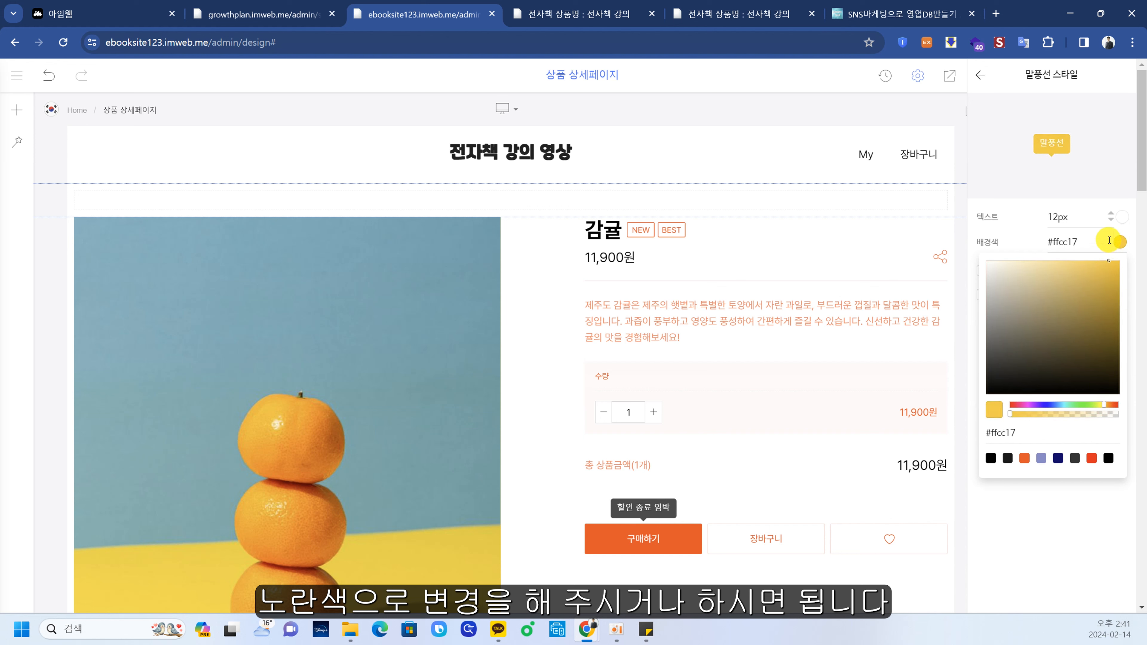
{"action": "left_click", "coordinate": [1050, 567]}
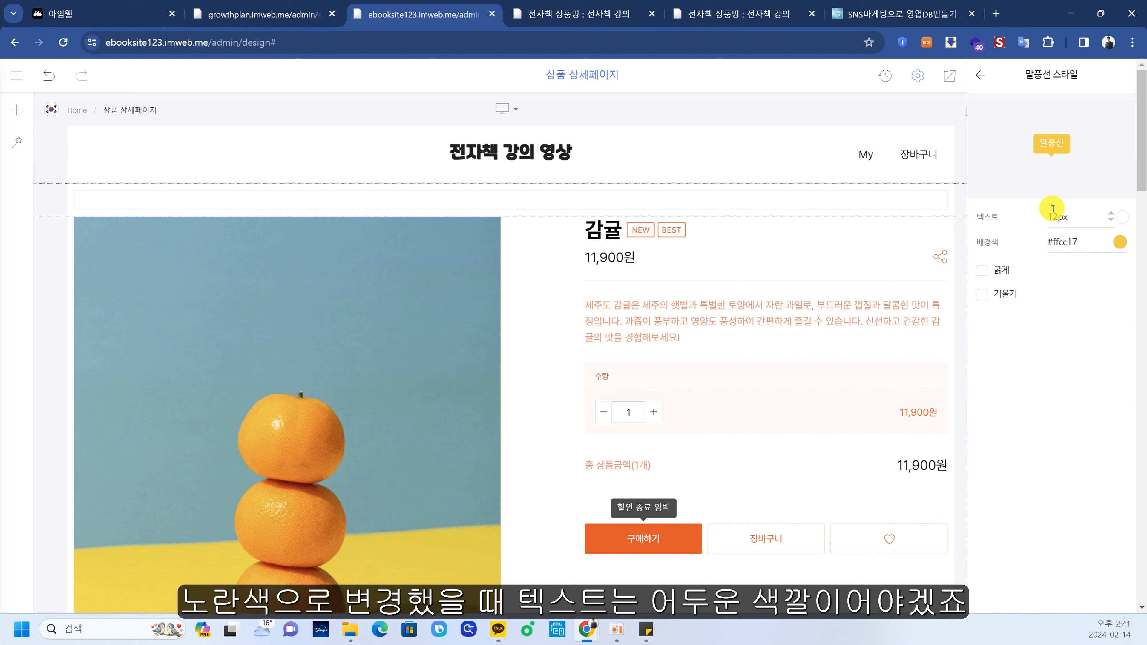
- Make the speech bubble's text black and bold (굵게)
{"action": "left_click", "coordinate": [1121, 218]}
{"action": "left_click", "coordinate": [993, 435]}
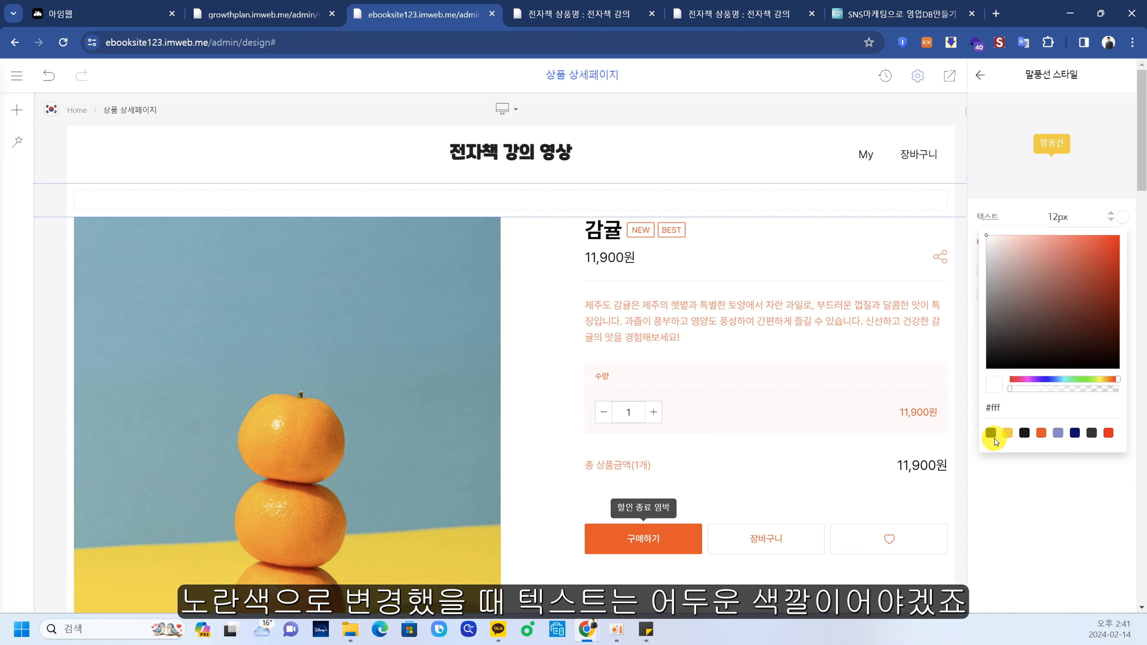
{"action": "left_click", "coordinate": [1049, 538]}
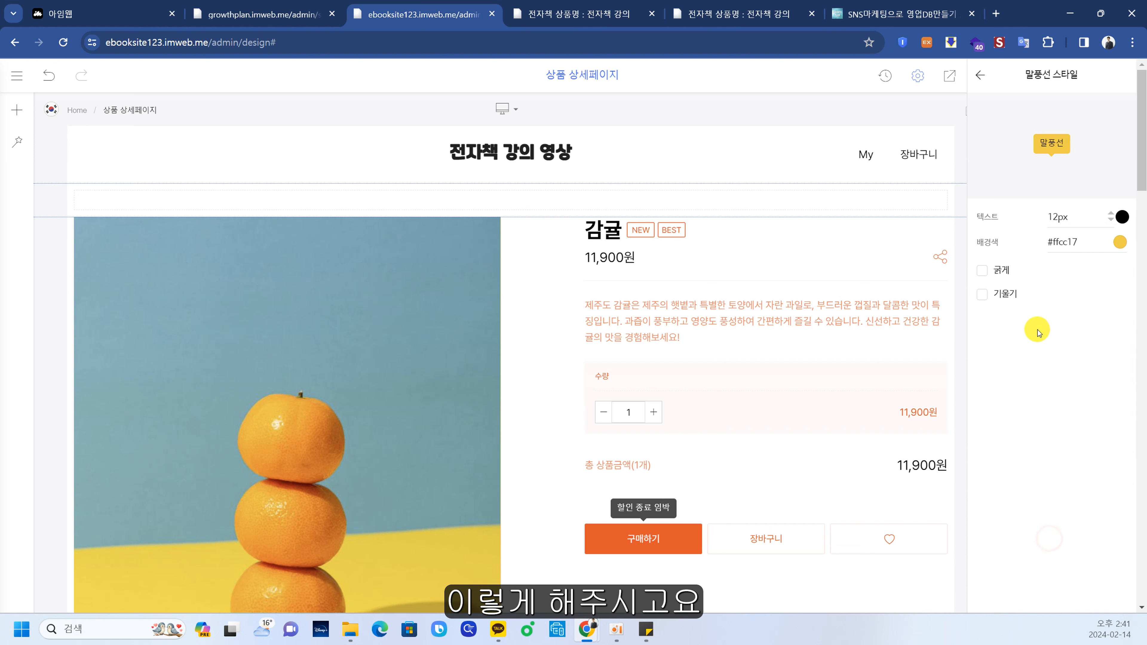
{"action": "left_click", "coordinate": [984, 272]}
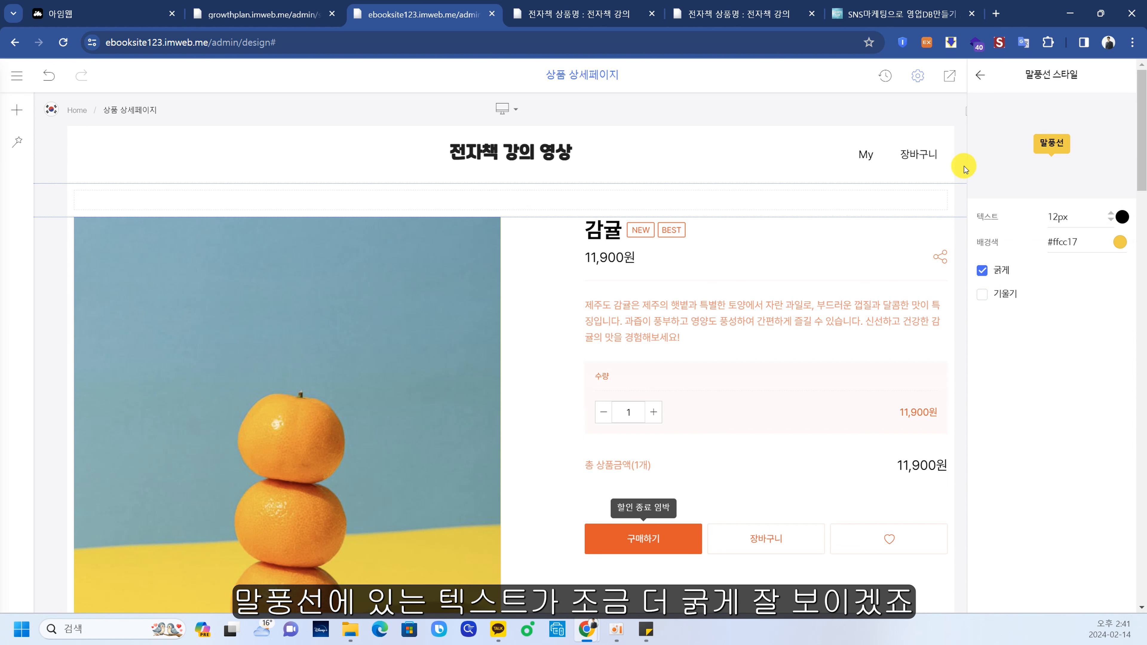
- Save the common design settings (공통 디자인 설정) and publish the product detail page design
{"action": "left_click", "coordinate": [982, 76]}
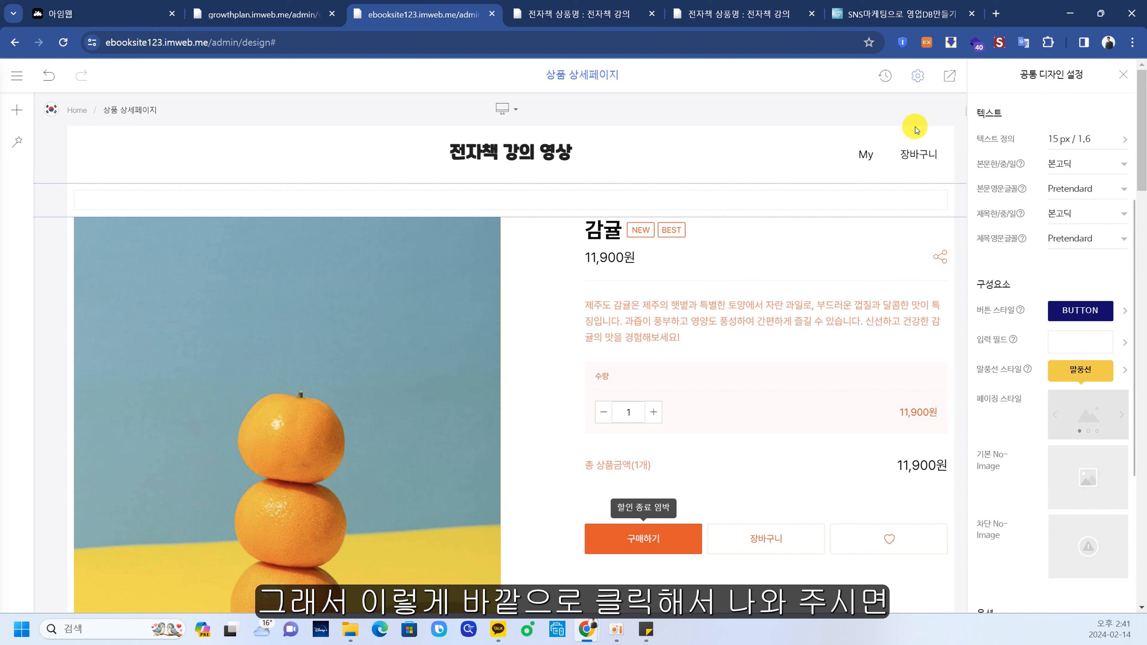
{"action": "left_click", "coordinate": [739, 130]}
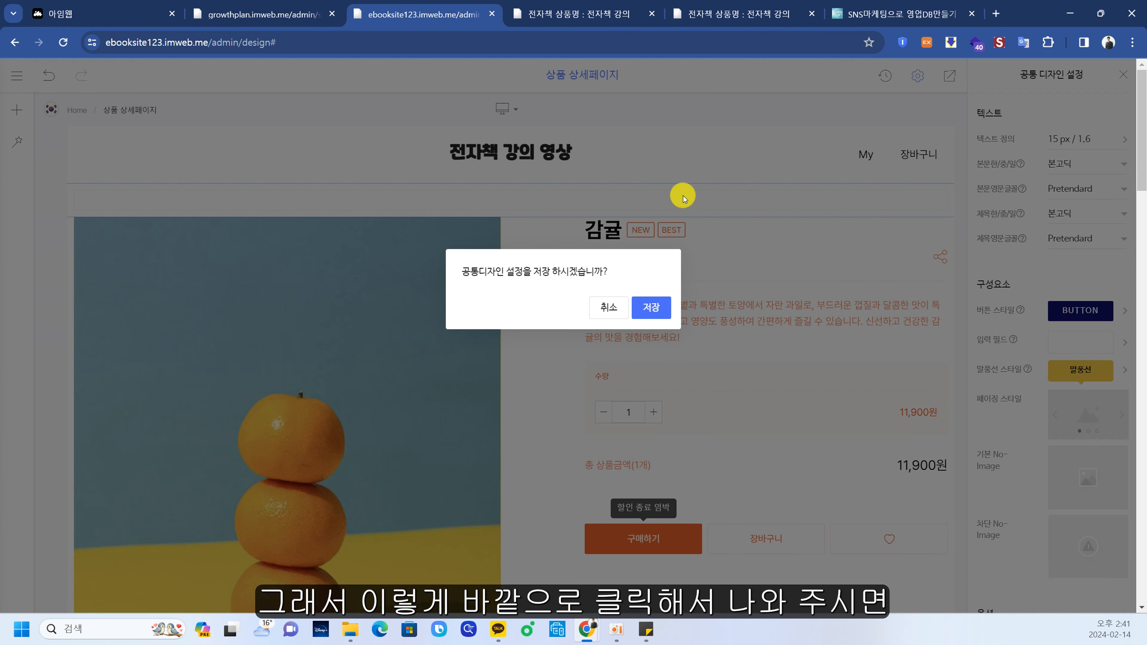
{"action": "left_click", "coordinate": [660, 300]}
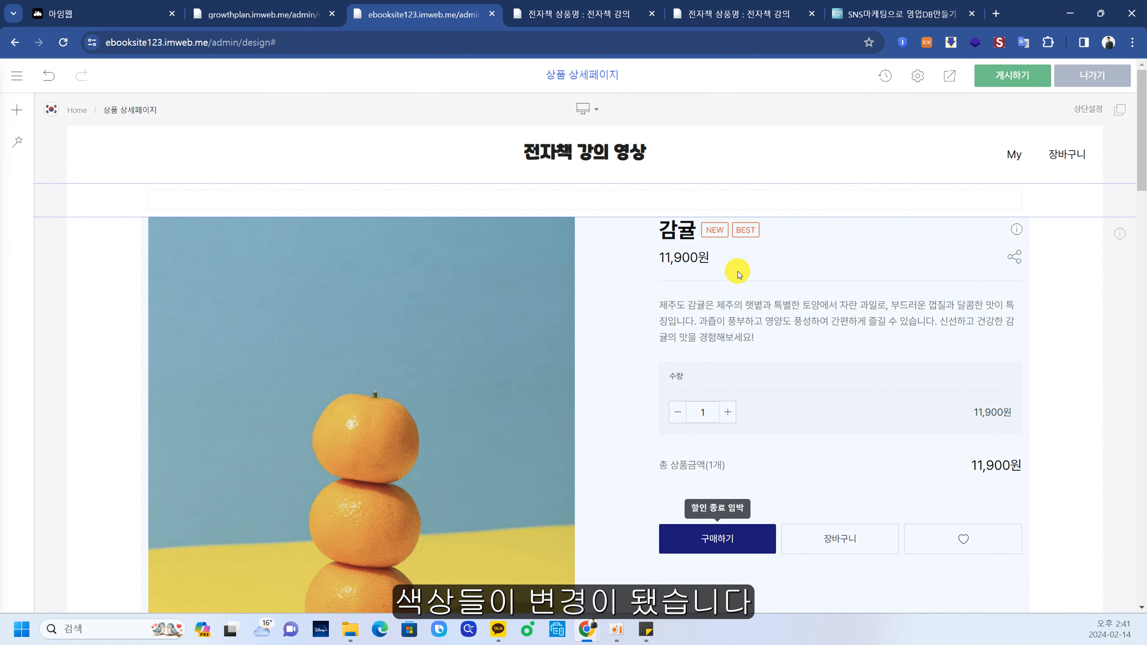
{"action": "scroll", "coordinate": [686, 287], "scroll_direction": "down", "scroll_amount": 8}
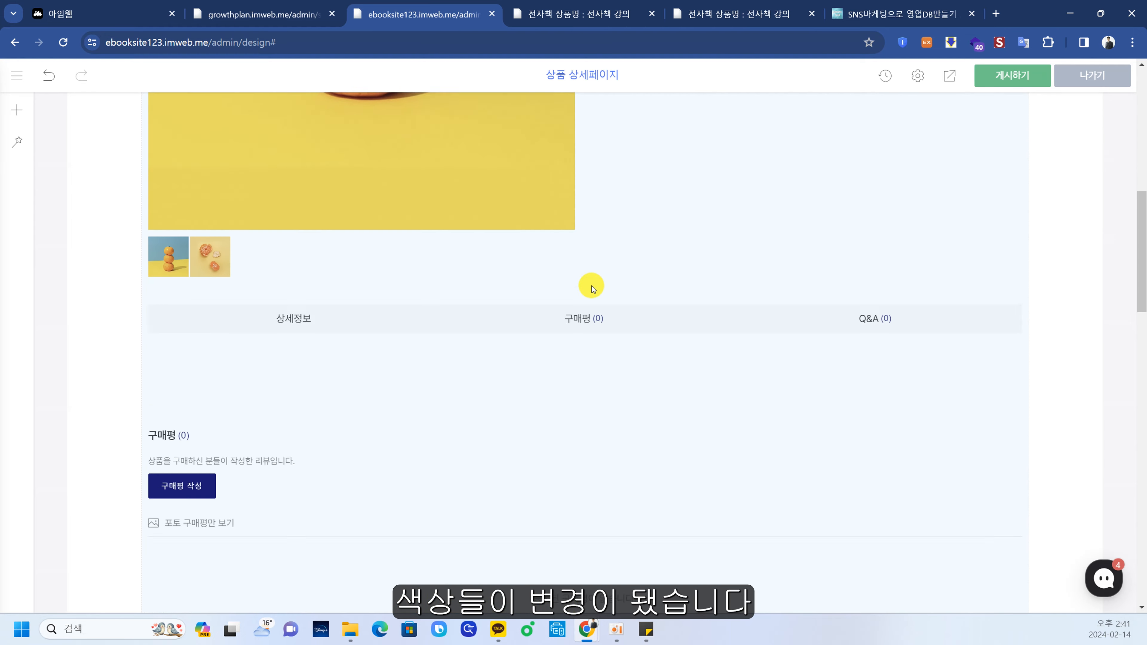
{"action": "scroll", "coordinate": [591, 285], "scroll_direction": "down", "scroll_amount": 4}
{"action": "left_click", "coordinate": [1013, 75]}
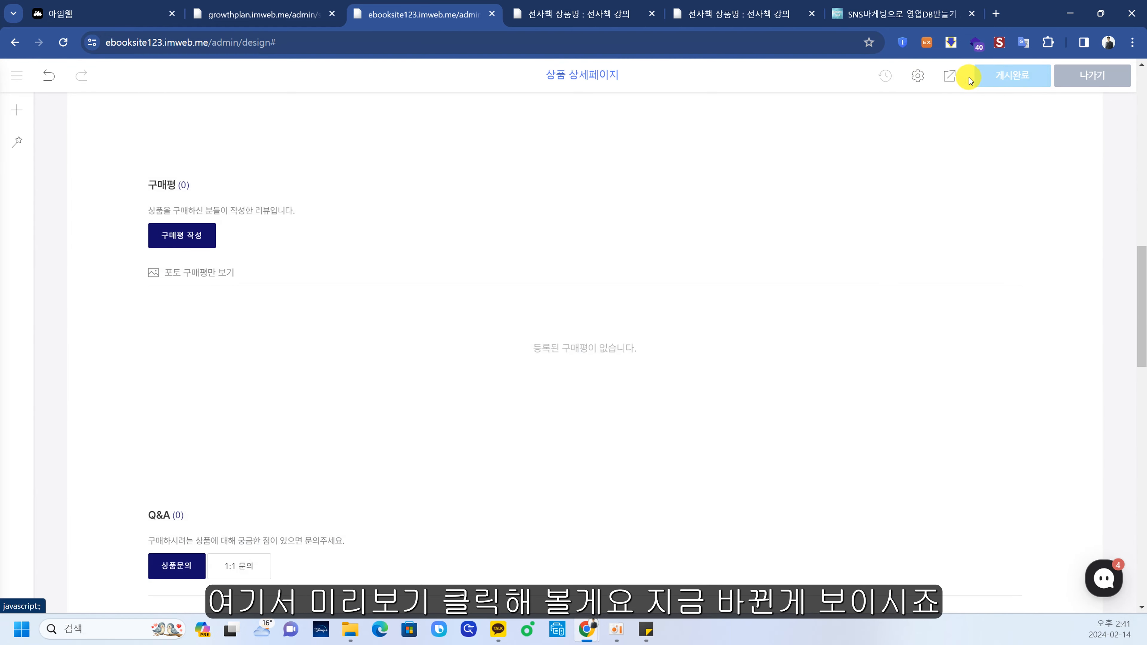
- Preview the live e-book product page and check its colours, purchase button, speech bubble and detail section
{"action": "left_click", "coordinate": [951, 81]}
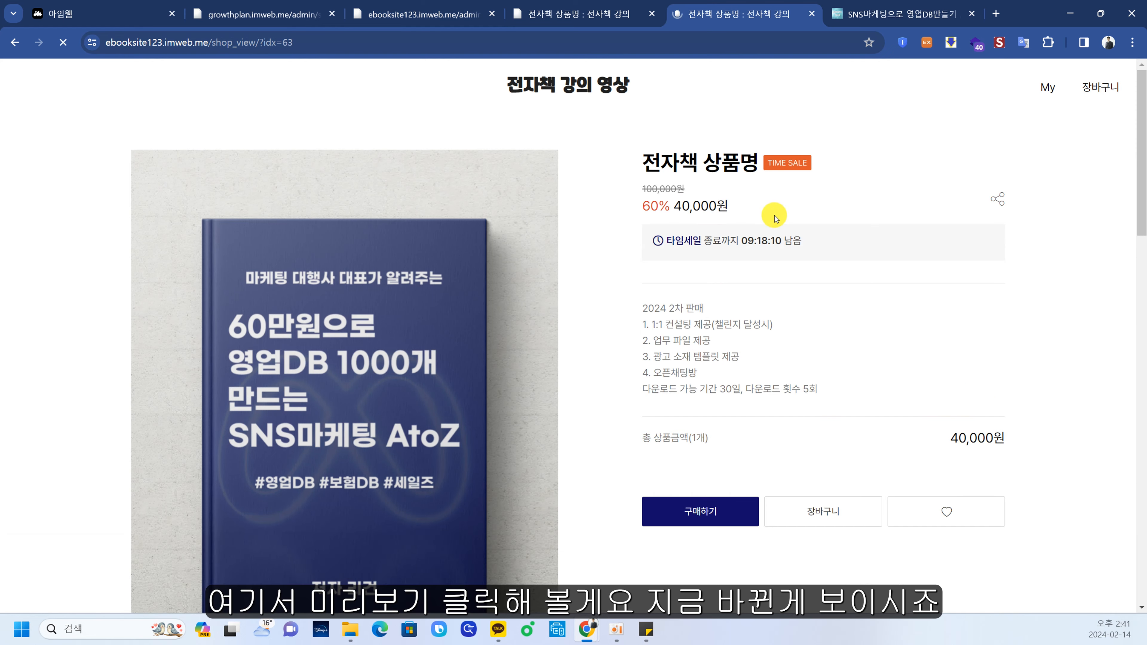
{"action": "scroll", "coordinate": [786, 274], "scroll_direction": "down", "scroll_amount": 4}
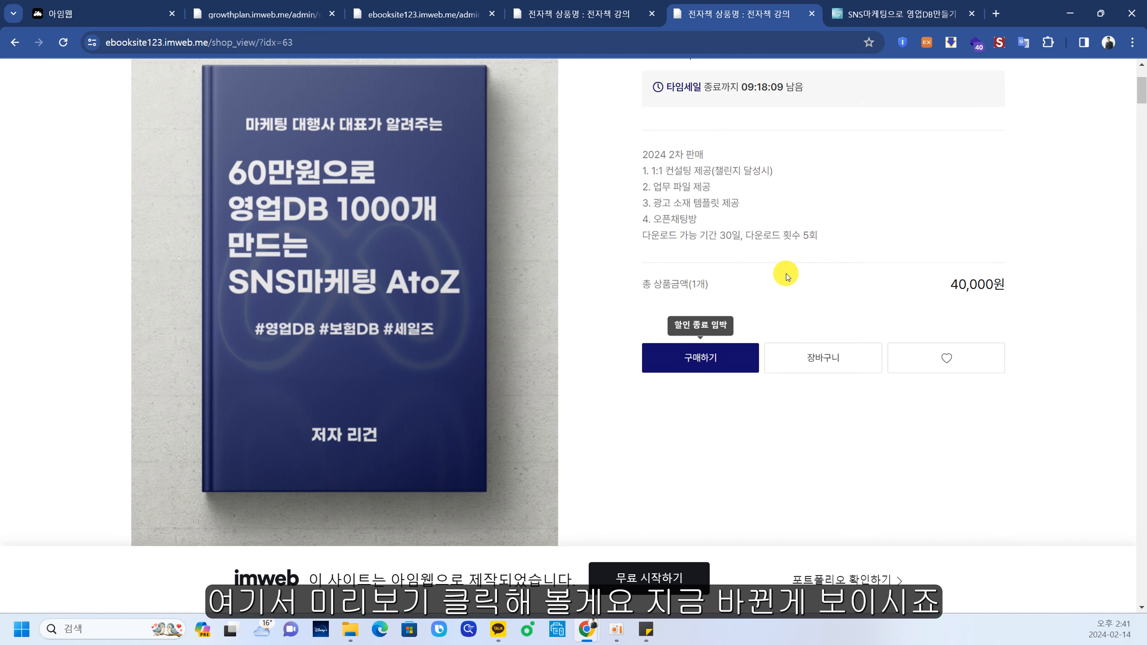
{"action": "scroll", "coordinate": [732, 328], "scroll_direction": "down", "scroll_amount": 20}
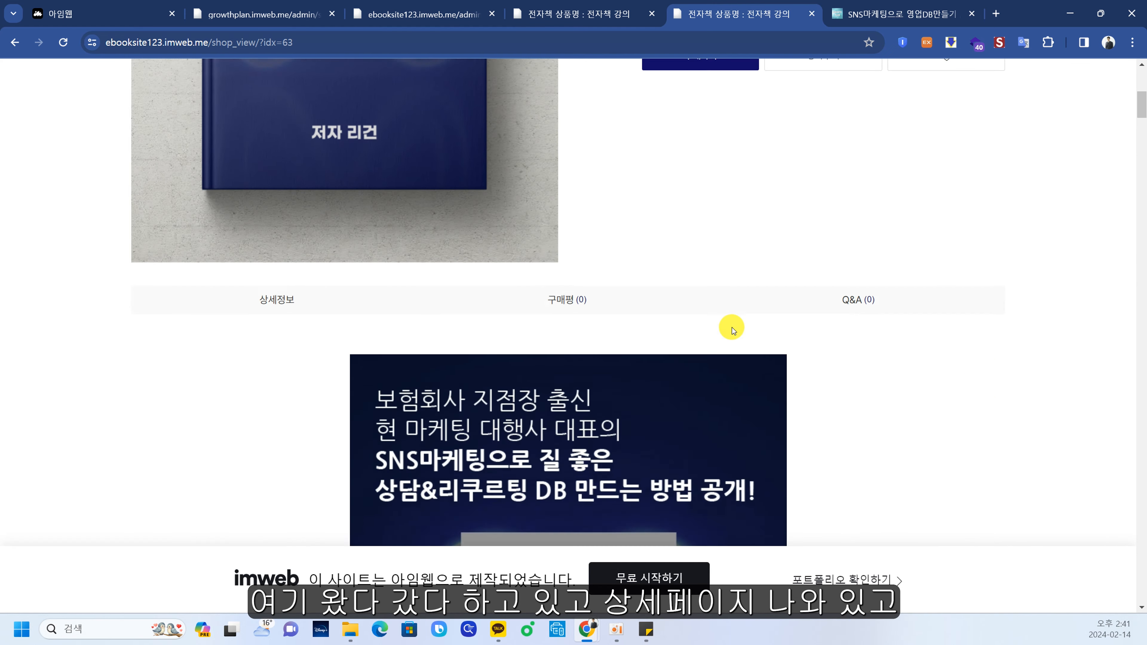
{"action": "scroll", "coordinate": [732, 329], "scroll_direction": "down", "scroll_amount": 7}
{"action": "scroll", "coordinate": [733, 329], "scroll_direction": "up", "scroll_amount": 20}
{"action": "scroll", "coordinate": [732, 327], "scroll_direction": "up", "scroll_amount": 6}
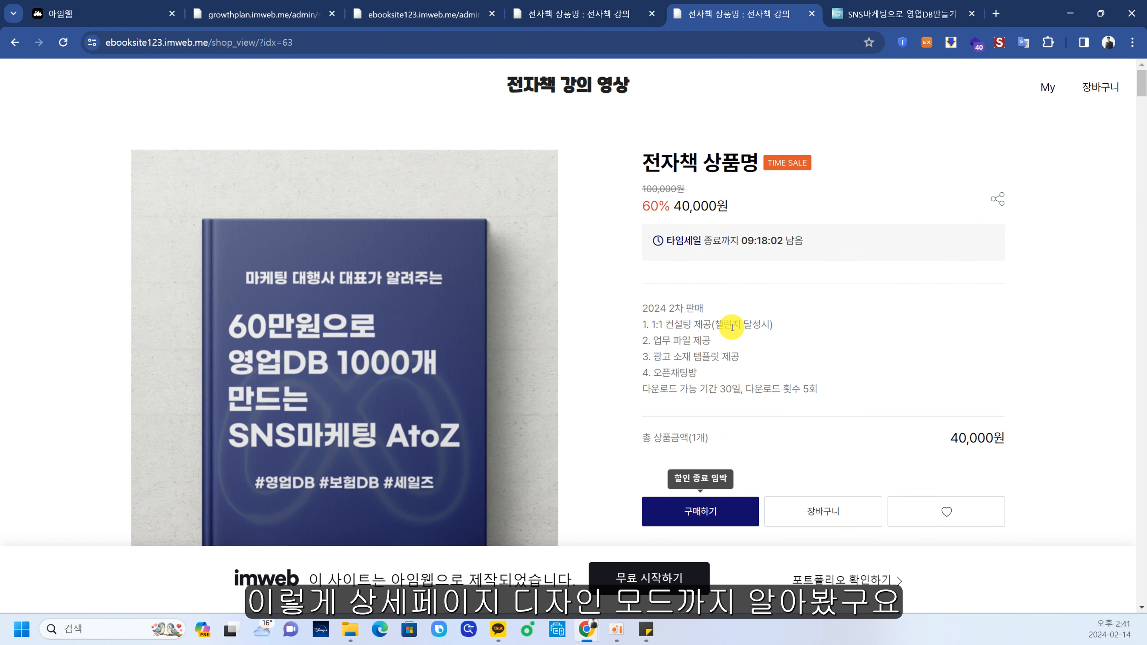
- Return to the site admin and open the electronic payment (전자결제(PG)) page of the environment settings (환경설정)
{"action": "left_click", "coordinate": [389, 20]}
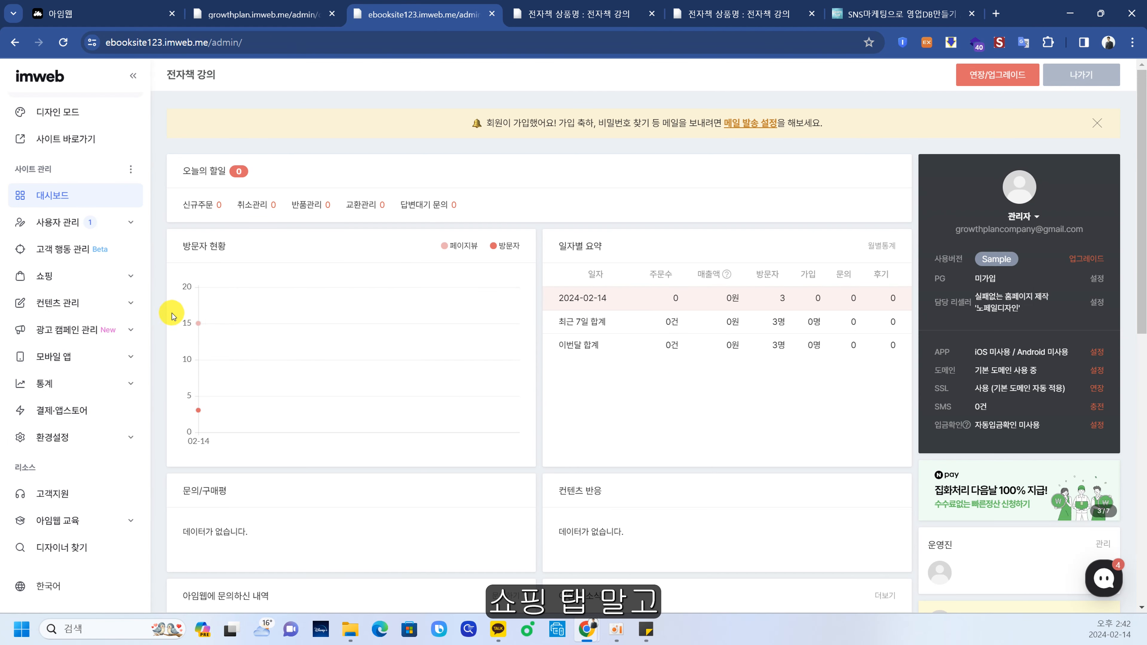
{"action": "left_click", "coordinate": [115, 273]}
{"action": "left_click", "coordinate": [107, 273]}
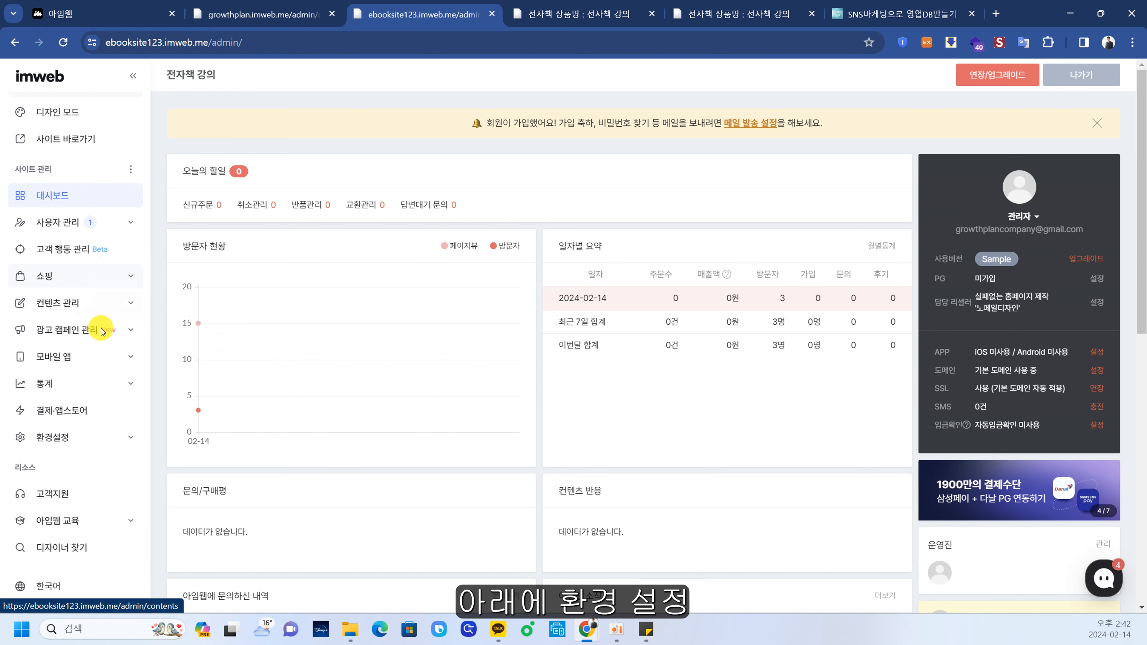
{"action": "left_click", "coordinate": [105, 436]}
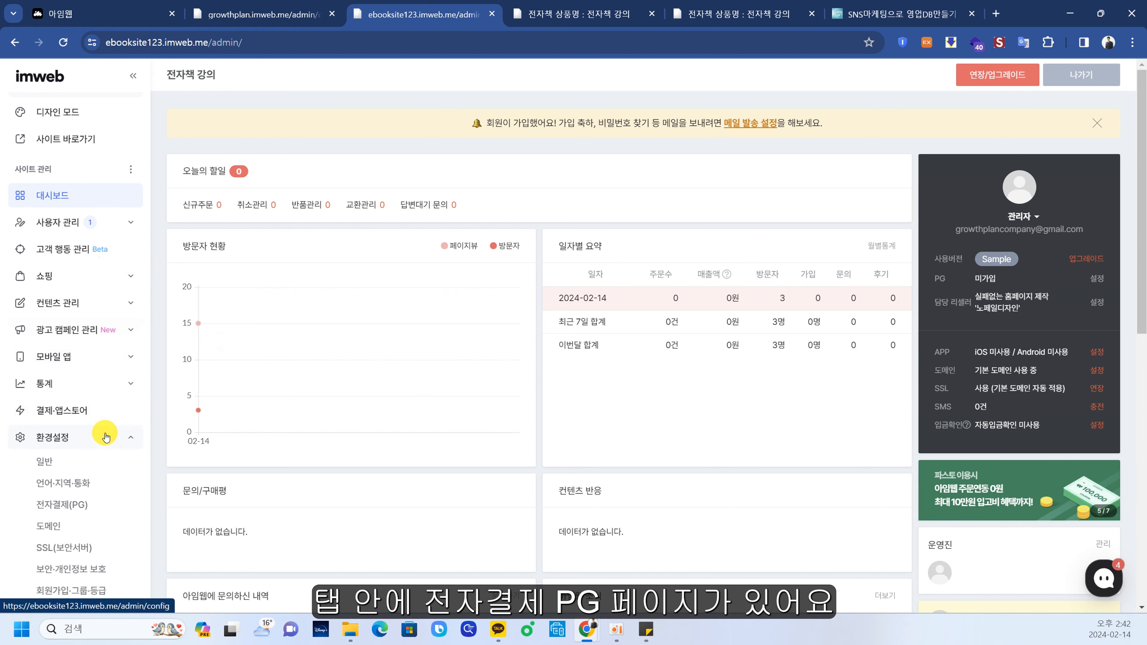
{"action": "scroll", "coordinate": [90, 406], "scroll_direction": "down", "scroll_amount": 3}
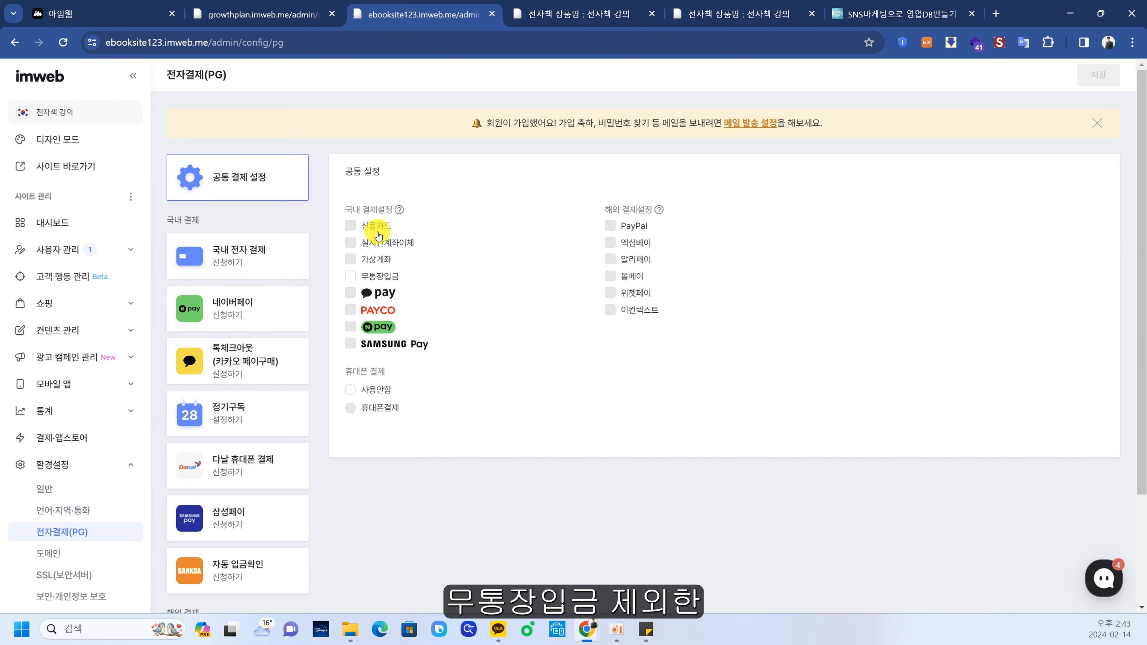
- Enable bank transfer (무통장입금) as a domestic payment method in the common payment settings
{"action": "left_click", "coordinate": [351, 275]}
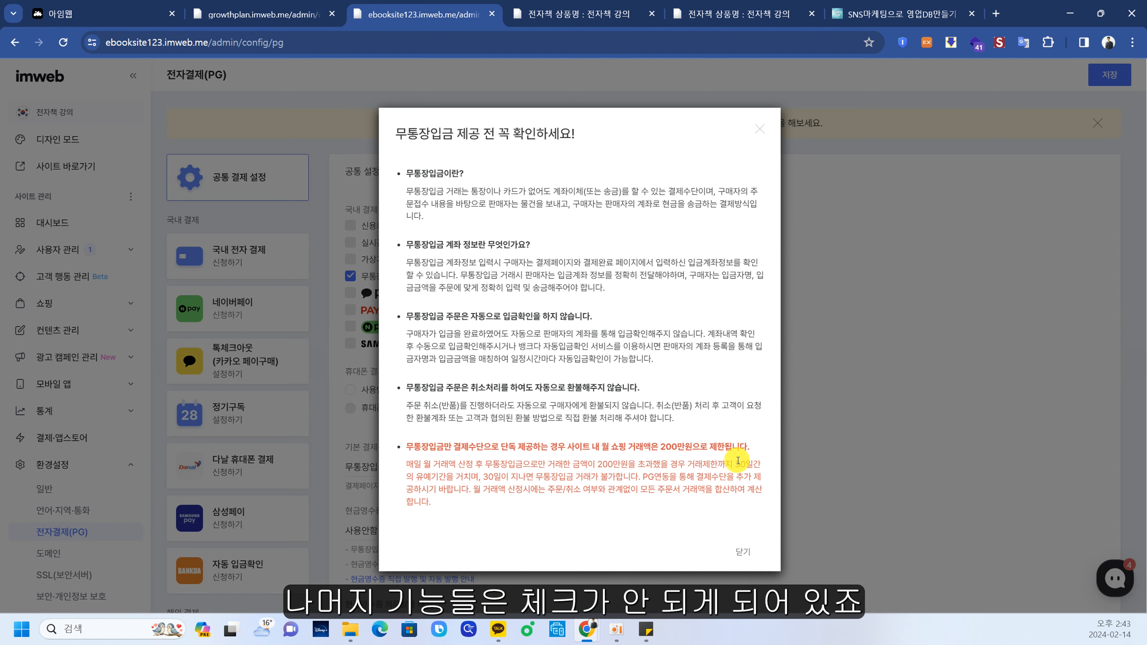
{"action": "left_click", "coordinate": [746, 550]}
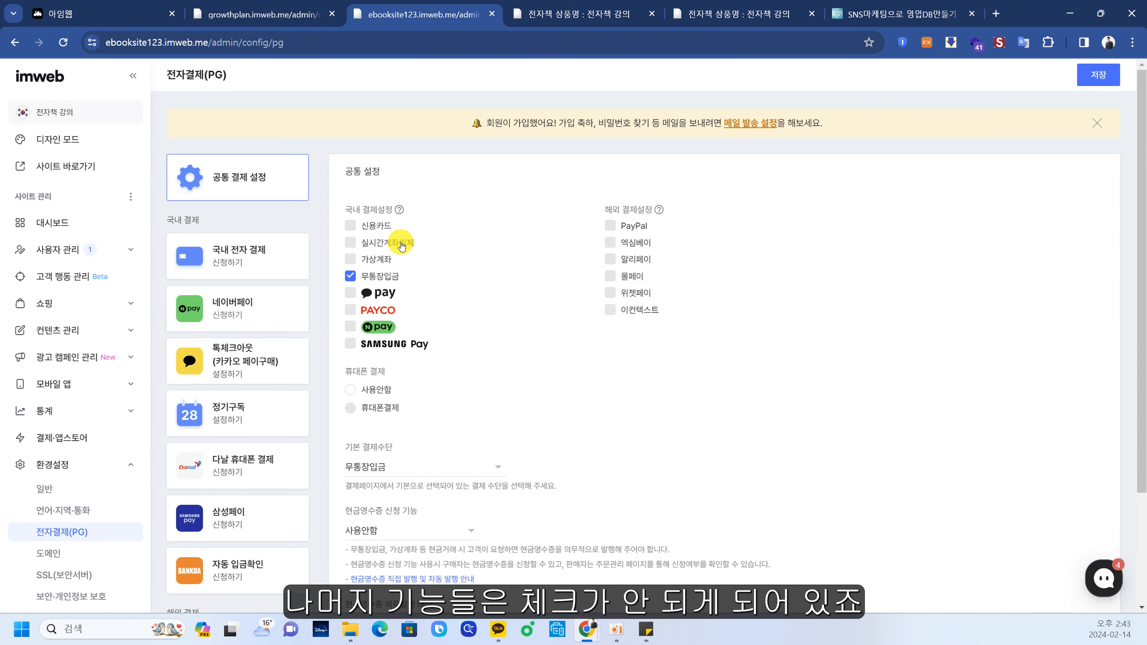
{"action": "left_click", "coordinate": [352, 277]}
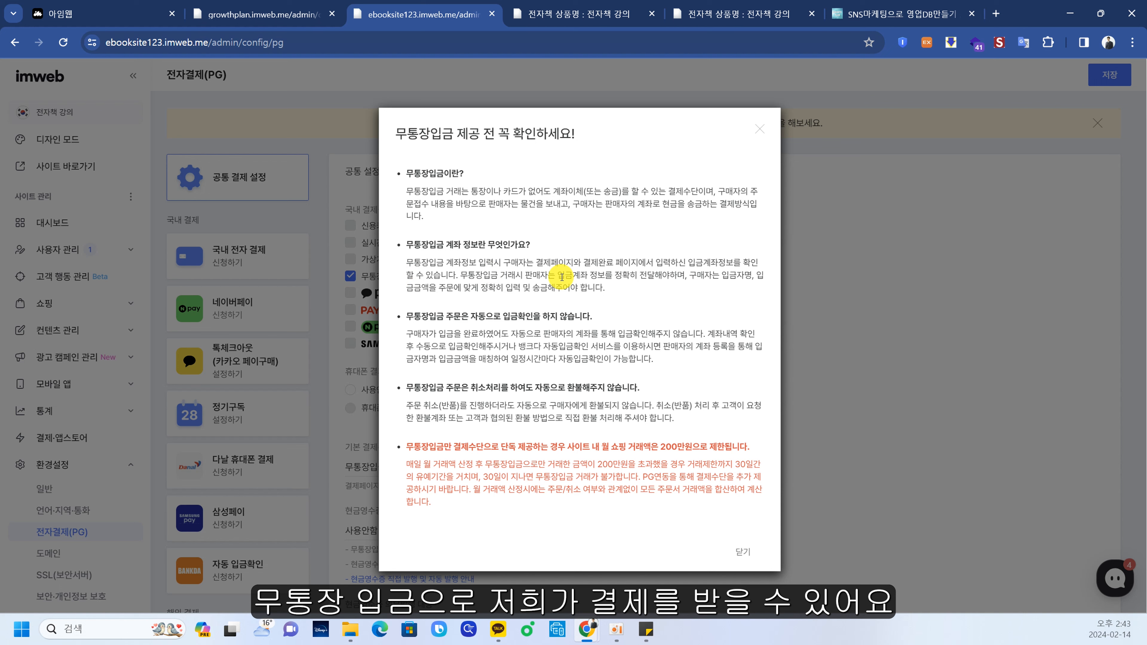
- Read the bank transfer notice, especially the transaction limit for sites offering only this payment method, and close it
{"action": "scroll", "coordinate": [540, 259], "scroll_direction": "down", "scroll_amount": 1}
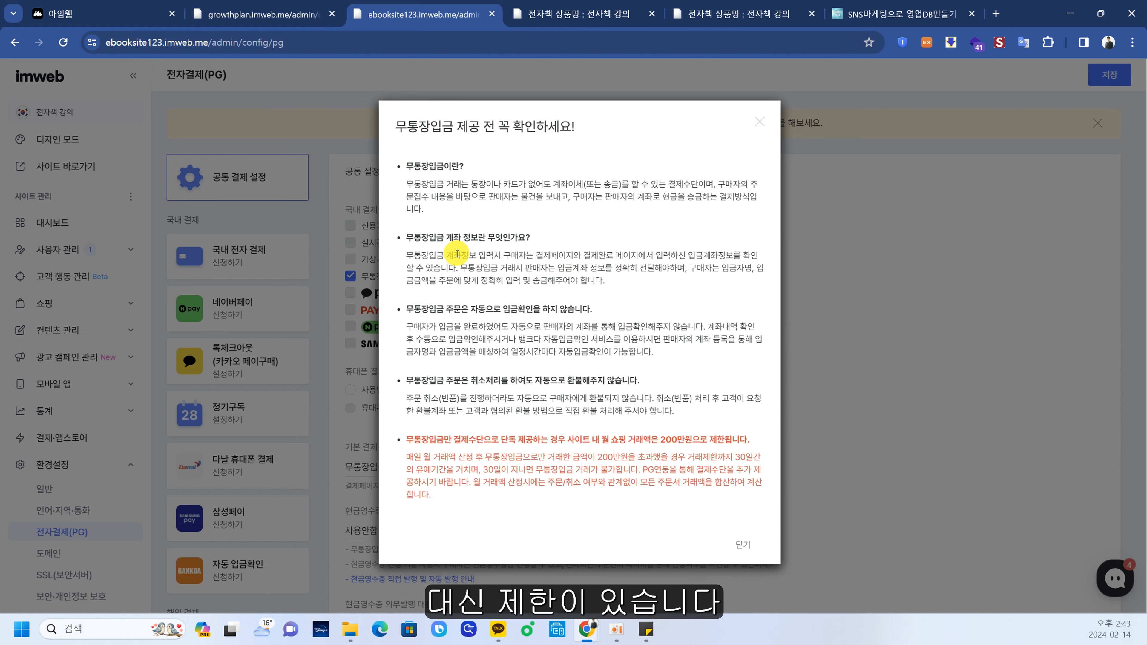
{"action": "left_click_drag", "start_coordinate": [409, 440], "coordinate": [691, 440]}
{"action": "left_click", "coordinate": [639, 462]}
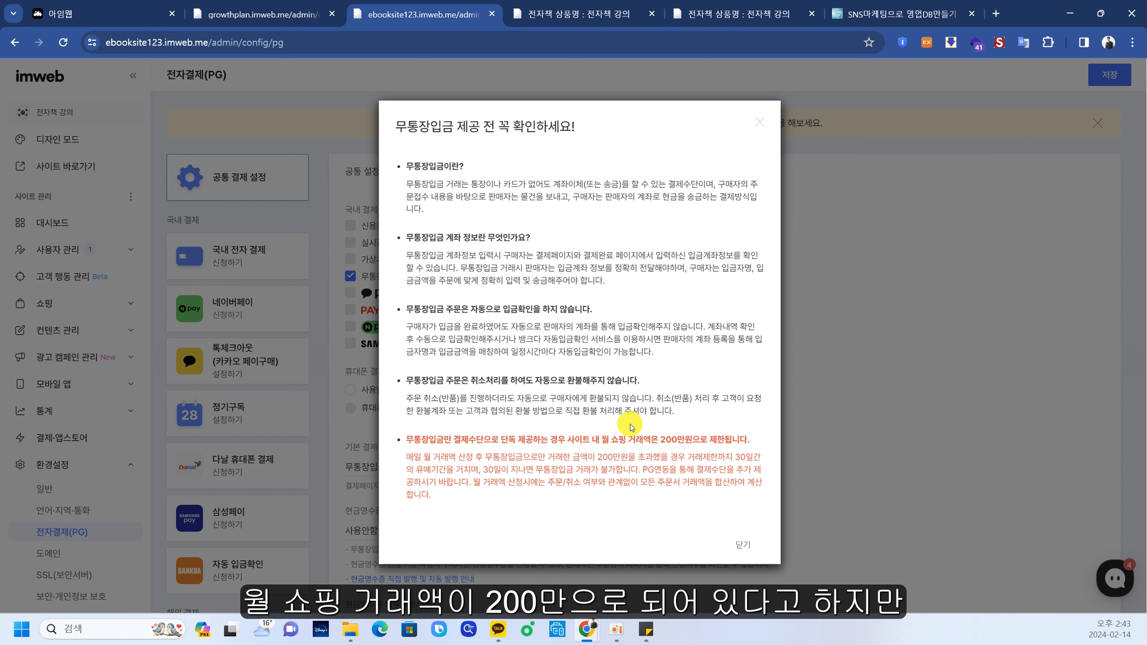
{"action": "left_click_drag", "start_coordinate": [667, 431], "coordinate": [703, 449]}
{"action": "left_click", "coordinate": [653, 462]}
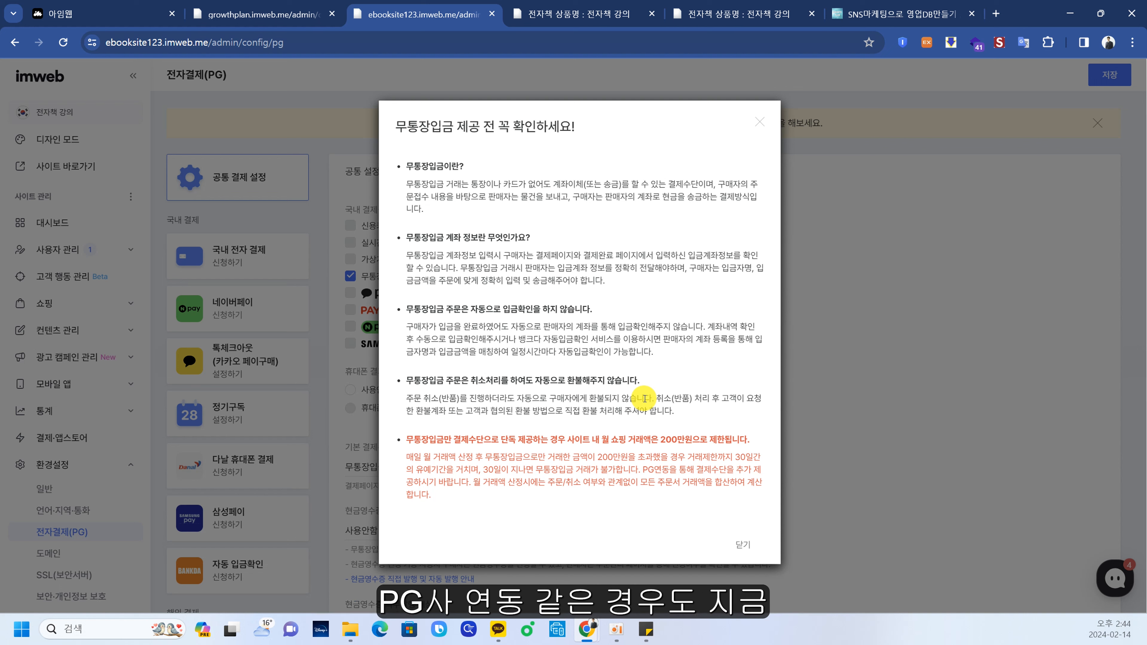
{"action": "left_click", "coordinate": [743, 544]}
- Open the domestic electronic payment (국내 전자 결제) application page to see the PG provider selection
{"action": "left_click", "coordinate": [560, 381]}
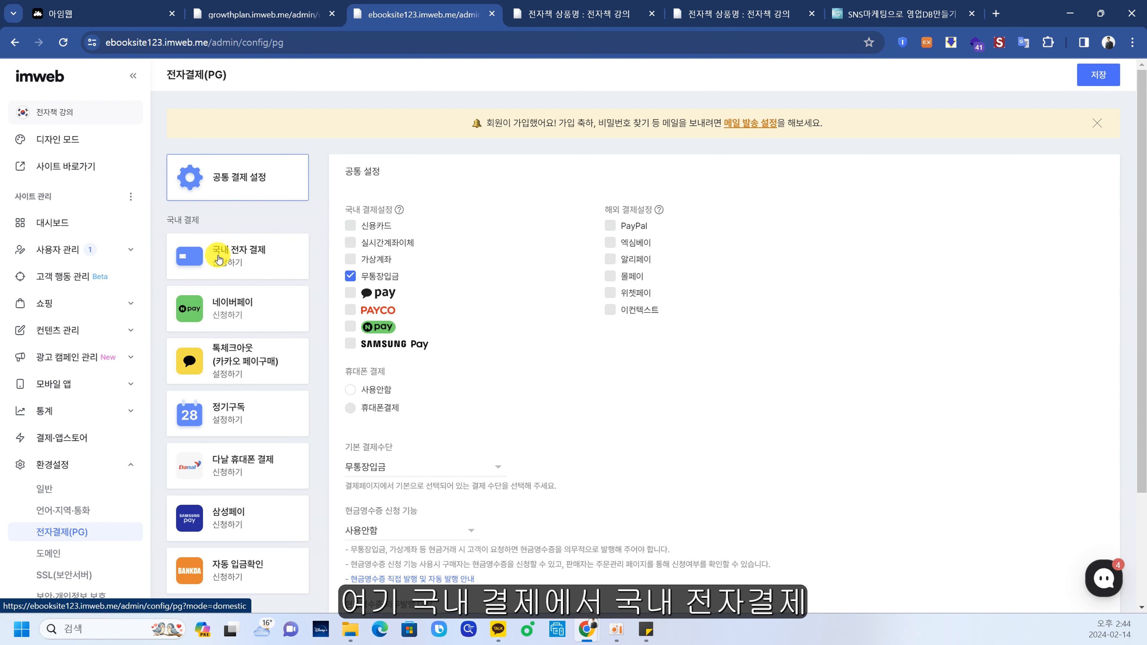
{"action": "left_click", "coordinate": [232, 270]}
{"action": "left_click", "coordinate": [621, 125]}
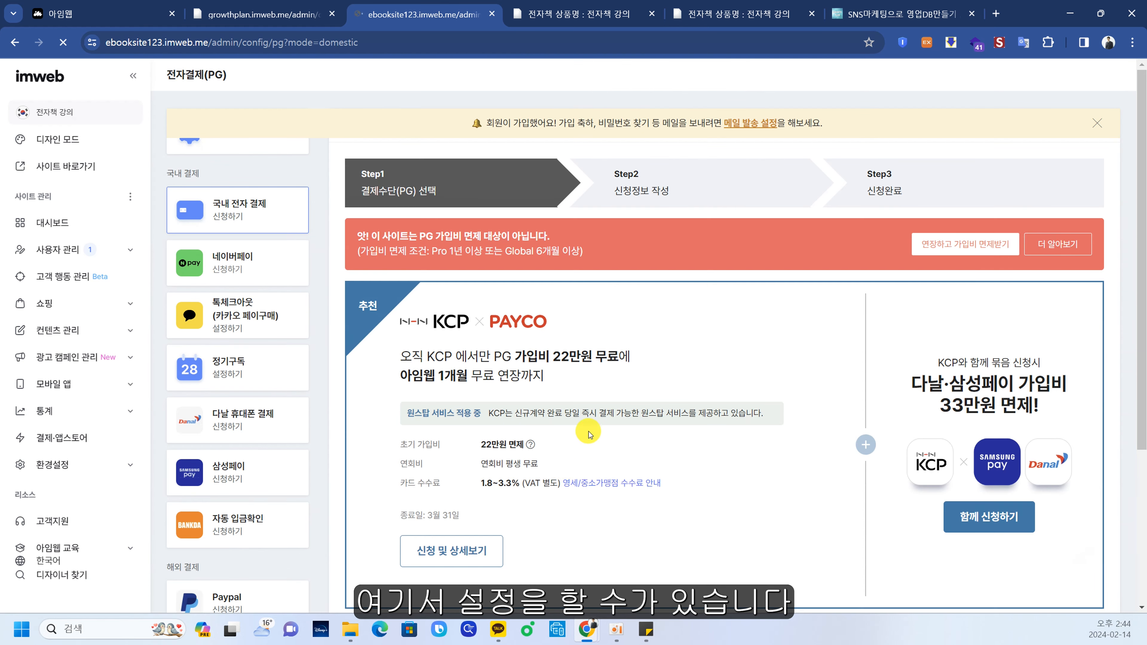
- Compare the domestic PG providers on offer: KCP, KG Inicis, NICEPAY, EasyPay and payments, with their sign-up fees and card rates
{"action": "scroll", "coordinate": [695, 286], "scroll_direction": "down", "scroll_amount": 5}
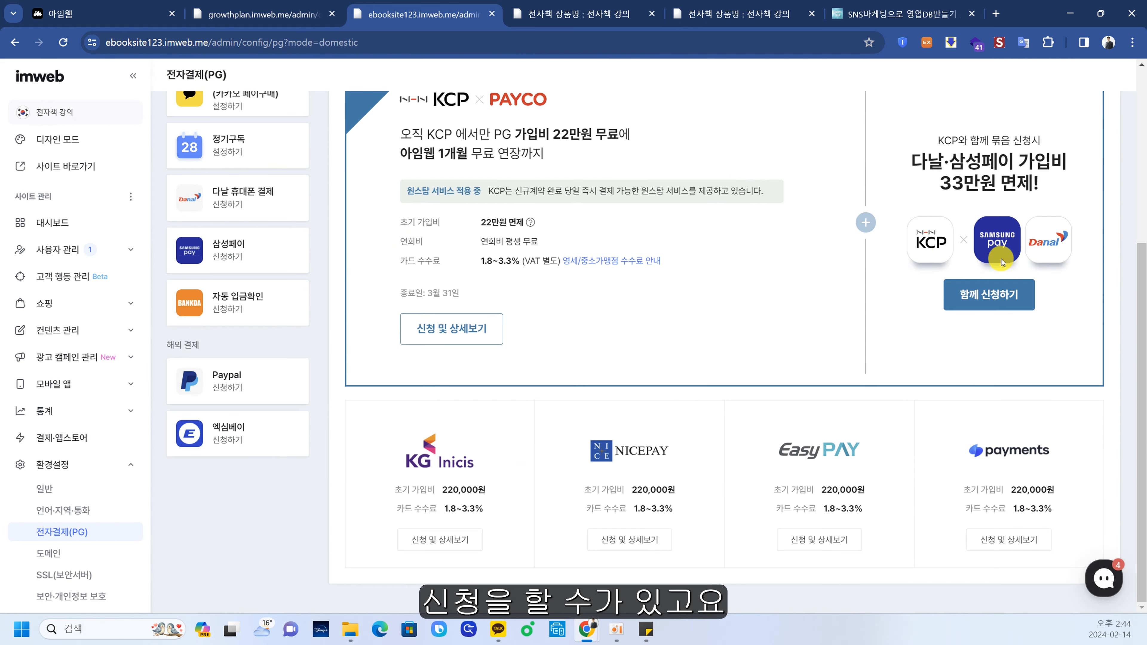
{"action": "scroll", "coordinate": [652, 290], "scroll_direction": "up", "scroll_amount": 2}
{"action": "scroll", "coordinate": [652, 280], "scroll_direction": "down", "scroll_amount": 2}
{"action": "scroll", "coordinate": [652, 280], "scroll_direction": "up", "scroll_amount": 1}
{"action": "scroll", "coordinate": [652, 281], "scroll_direction": "down", "scroll_amount": 1}
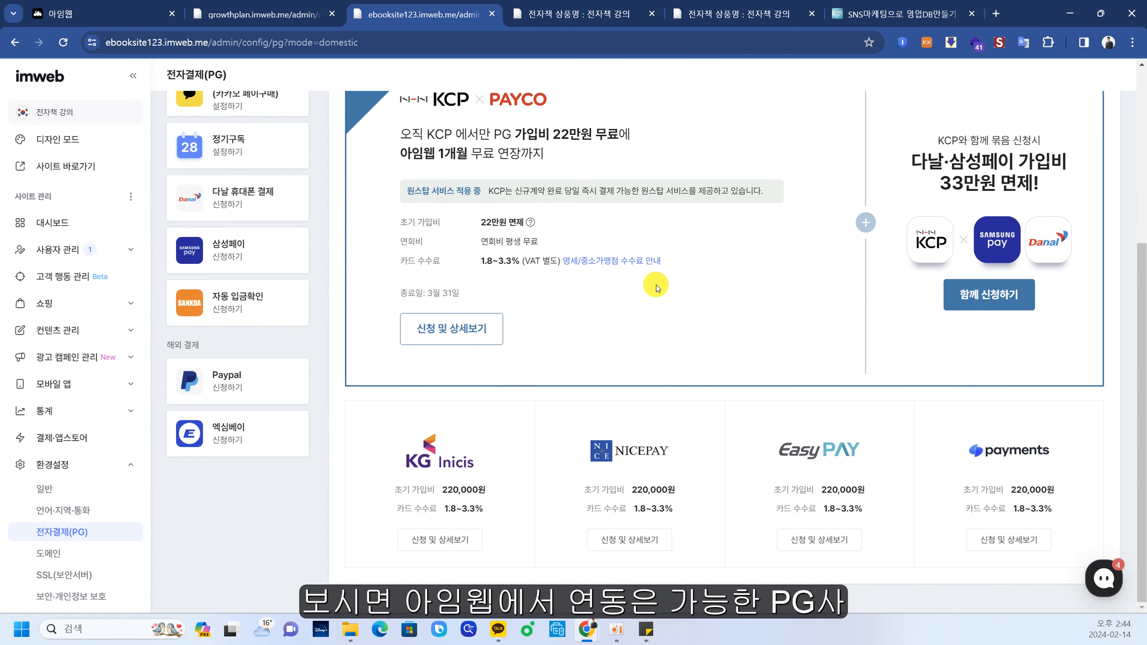
{"action": "scroll", "coordinate": [640, 245], "scroll_direction": "up", "scroll_amount": 3}
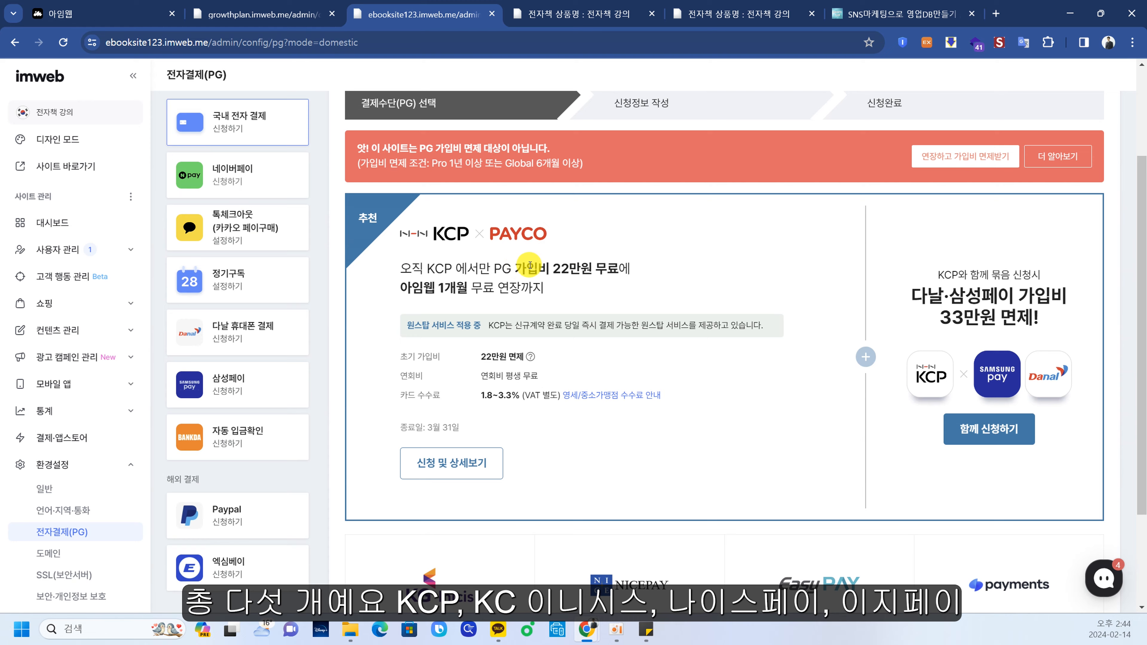
{"action": "scroll", "coordinate": [483, 330], "scroll_direction": "down", "scroll_amount": 3}
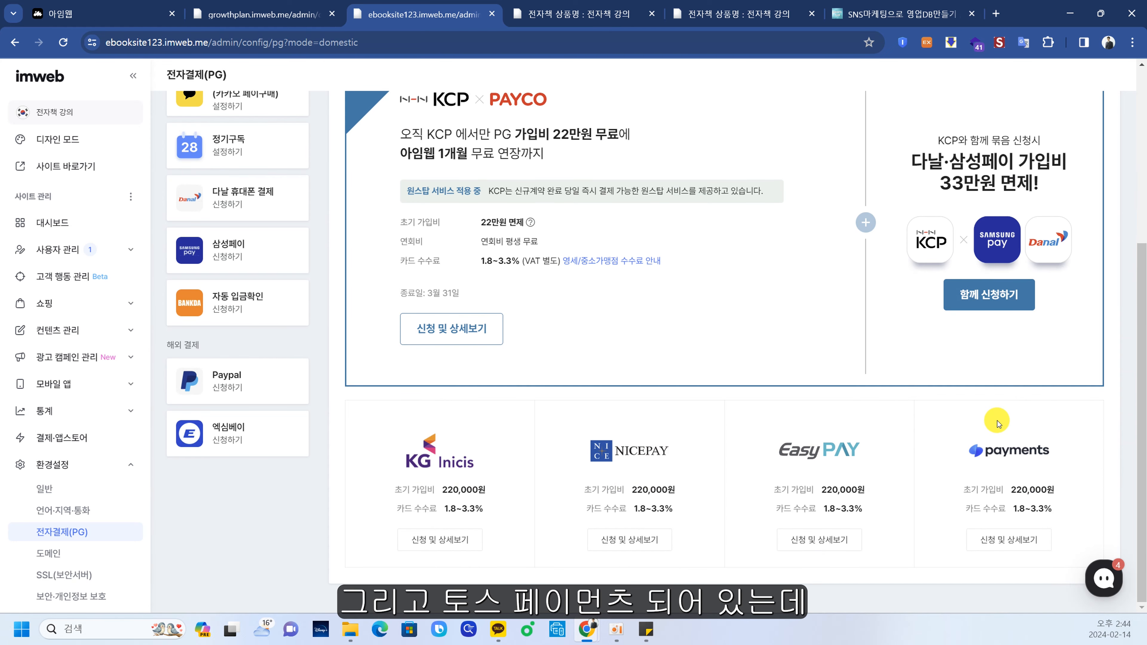
{"action": "scroll", "coordinate": [804, 247], "scroll_direction": "up", "scroll_amount": 3}
{"action": "scroll", "coordinate": [802, 253], "scroll_direction": "down", "scroll_amount": 3}
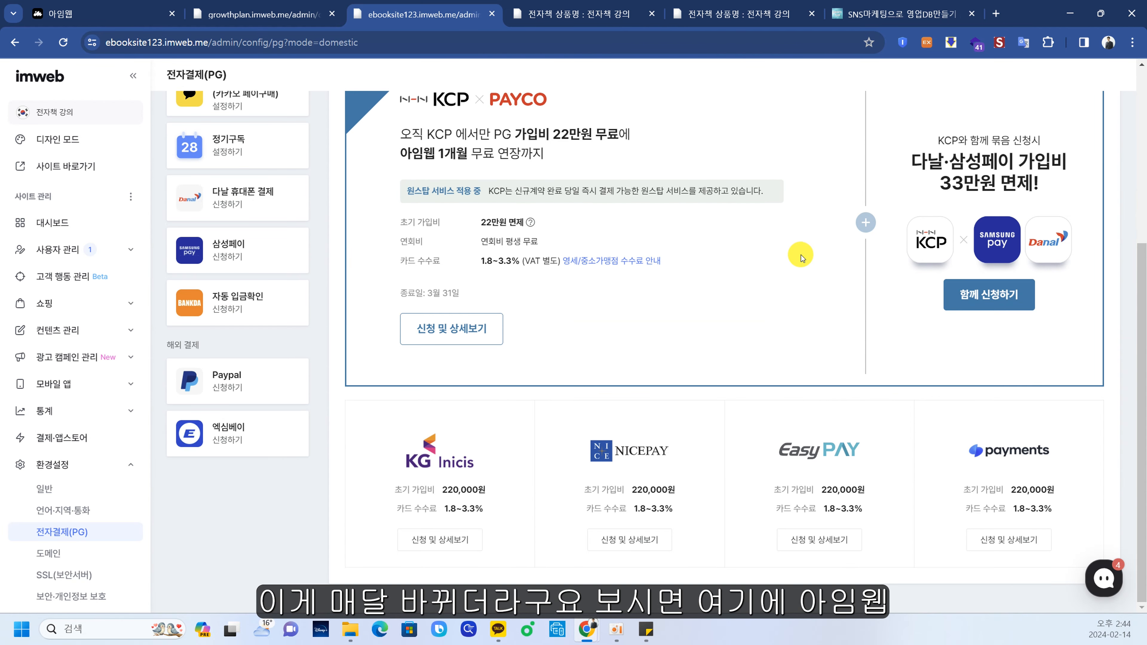
{"action": "scroll", "coordinate": [617, 165], "scroll_direction": "up", "scroll_amount": 1}
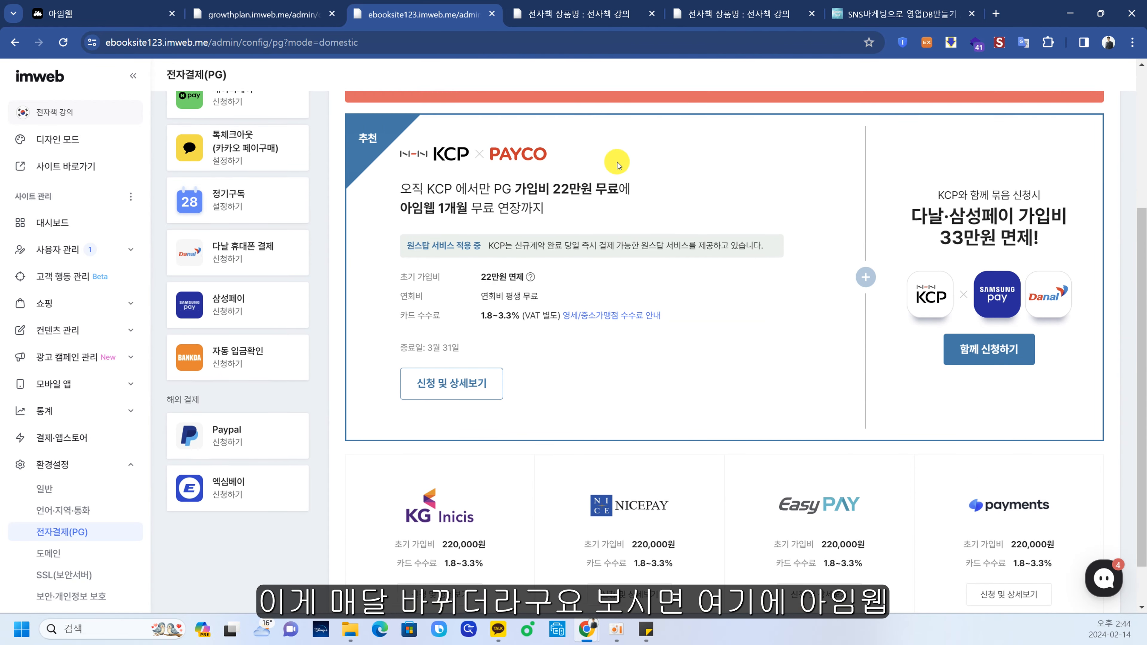
{"action": "scroll", "coordinate": [617, 165], "scroll_direction": "up", "scroll_amount": 1}
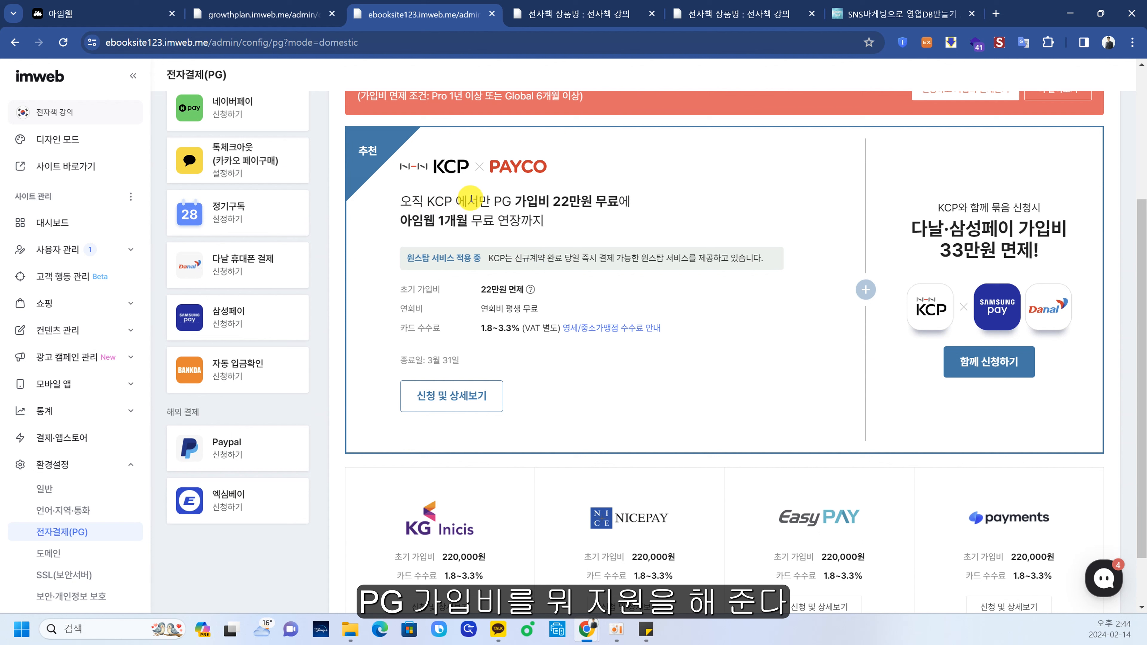
- Read the KCP and PAYCO offer, focusing on the 220,000 won sign-up fee waiver (가입비 22만원 무료)
{"action": "left_click_drag", "start_coordinate": [485, 199], "coordinate": [615, 200]}
{"action": "left_click", "coordinate": [537, 204]}
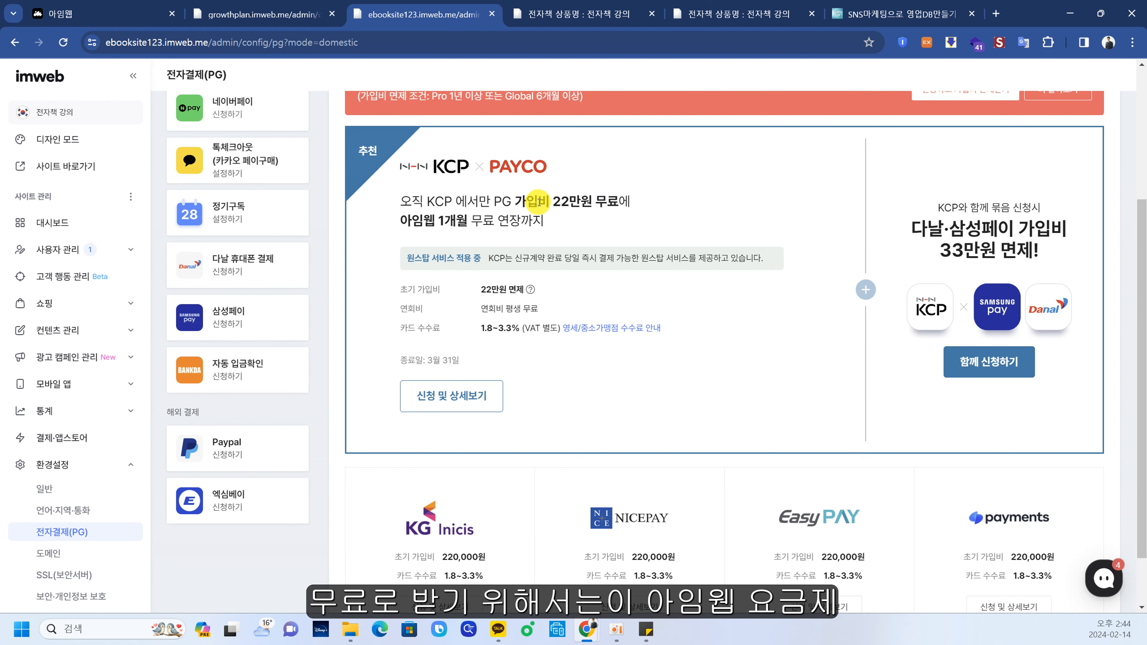
{"action": "left_click_drag", "start_coordinate": [515, 199], "coordinate": [625, 204]}
{"action": "left_click", "coordinate": [367, 290]}
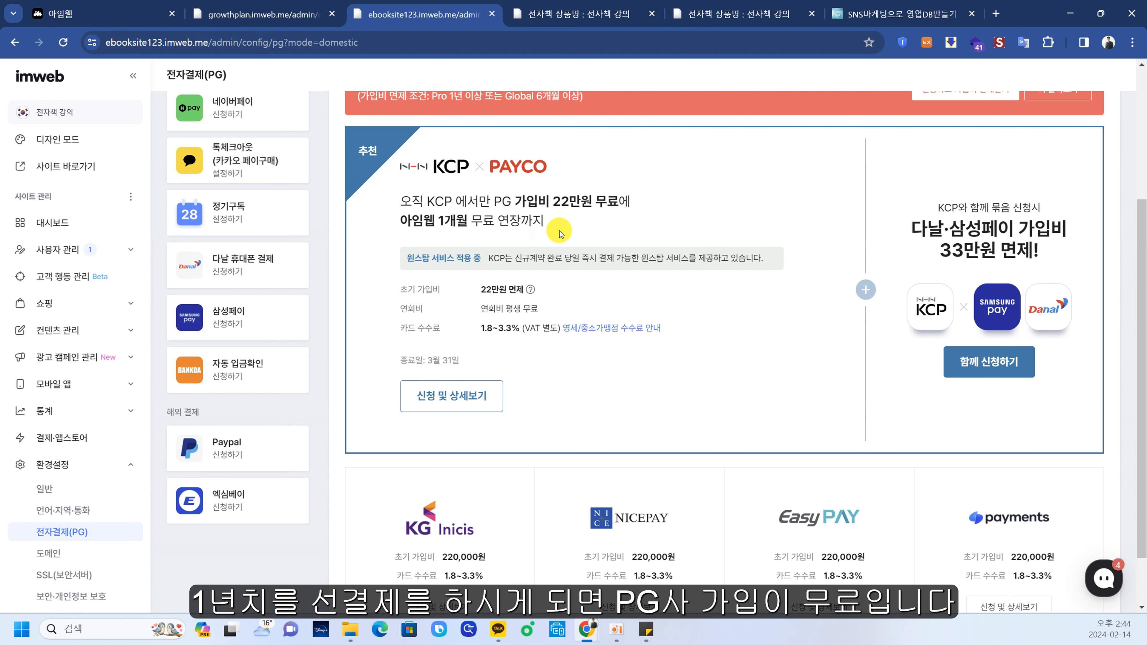
{"action": "left_click_drag", "start_coordinate": [490, 199], "coordinate": [585, 199]}
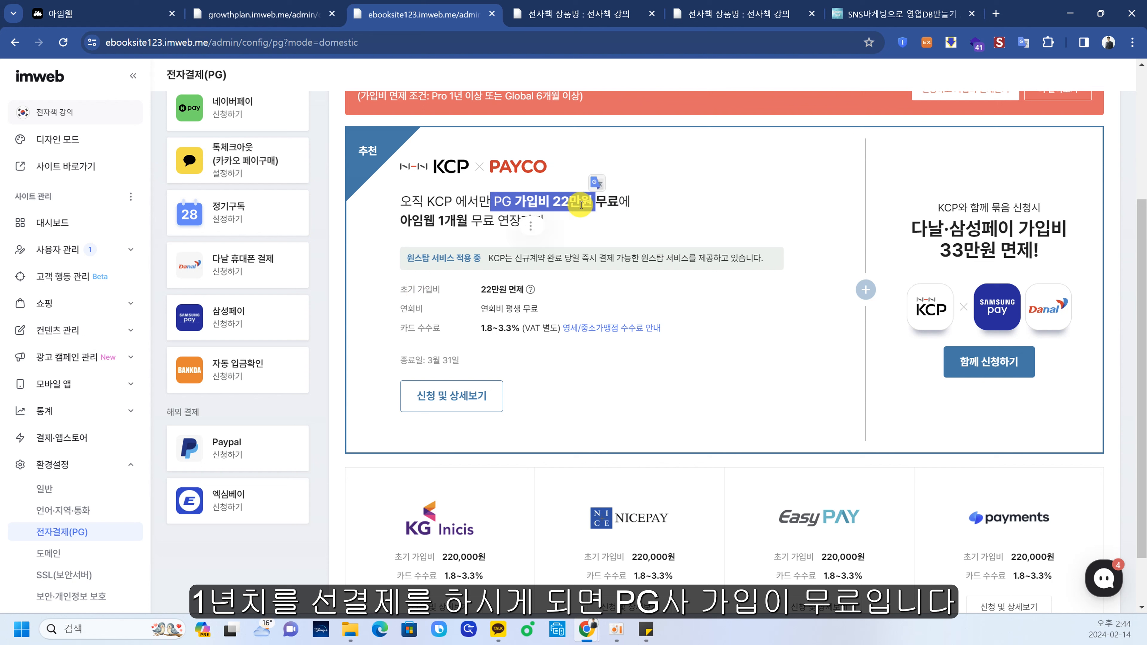
{"action": "left_click", "coordinate": [556, 203]}
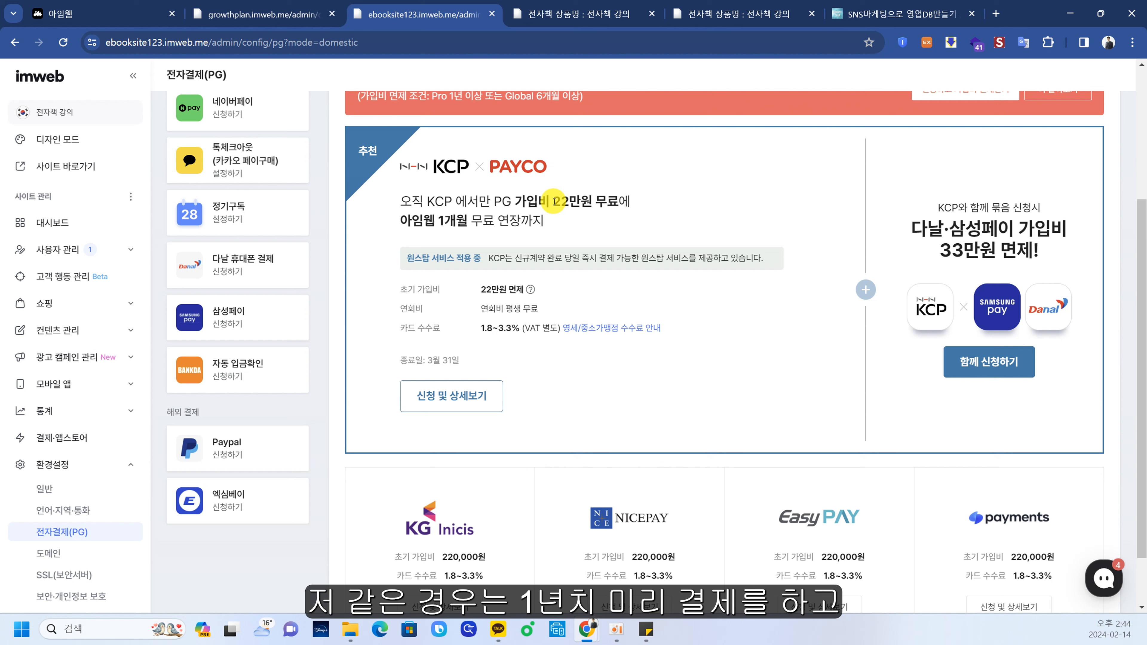
{"action": "left_click_drag", "start_coordinate": [525, 200], "coordinate": [573, 202]}
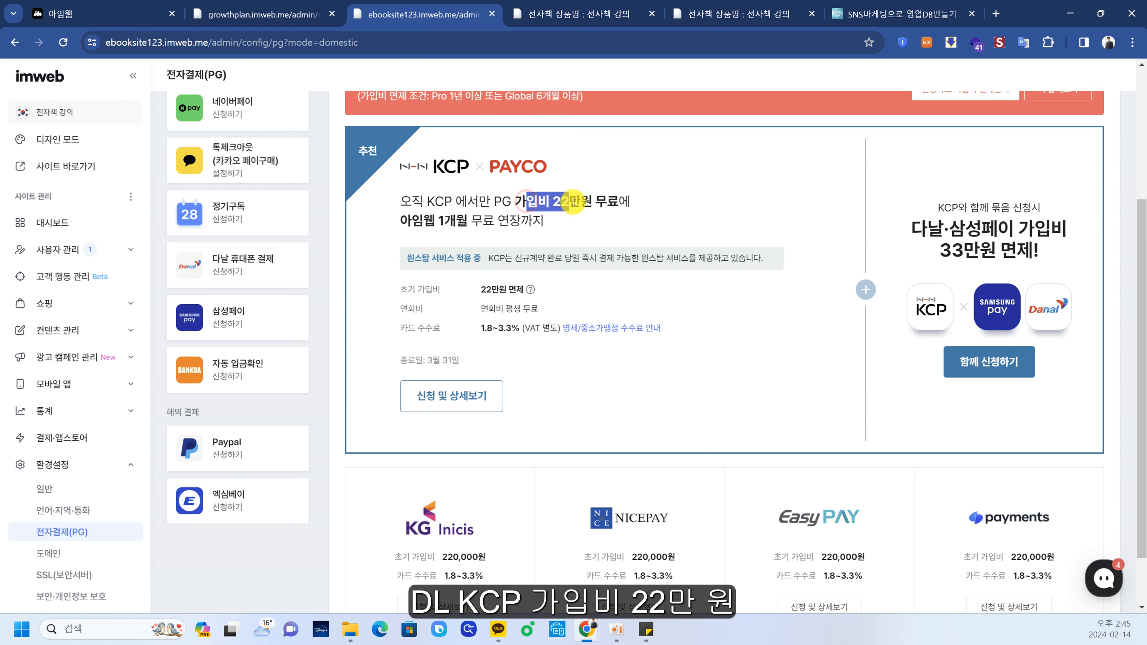
{"action": "left_click", "coordinate": [559, 194]}
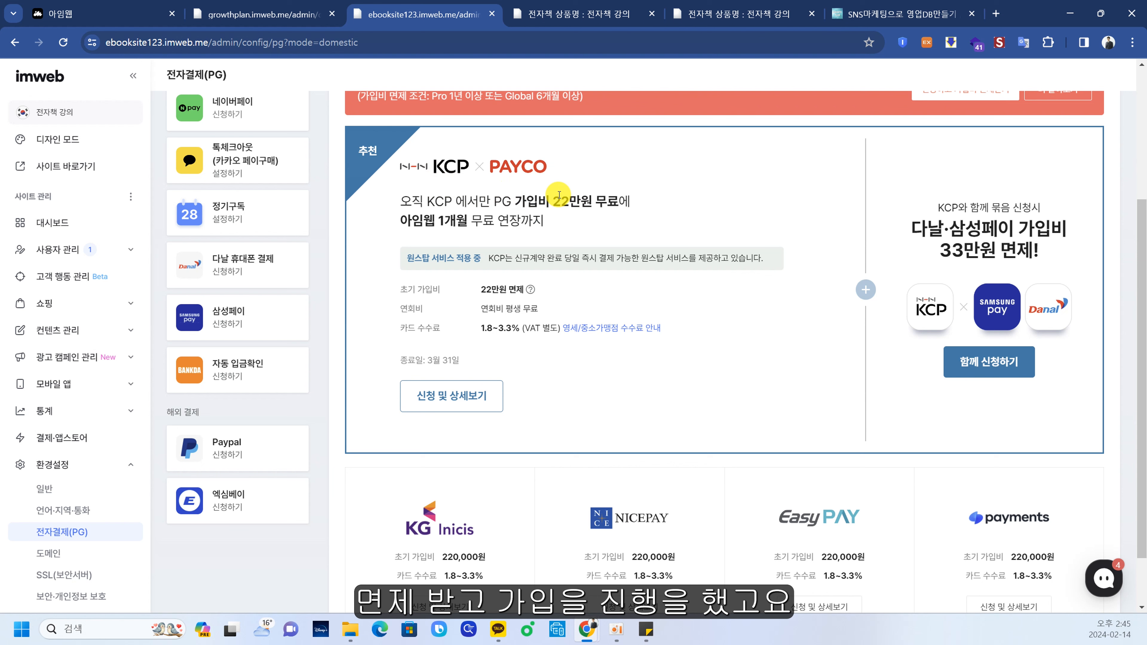
- Open the KCP application details and read the fees, required documents, application form, card company review and mail-order business registration guidance
{"action": "left_click", "coordinate": [471, 401]}
{"action": "scroll", "coordinate": [569, 317], "scroll_direction": "down", "scroll_amount": 8}
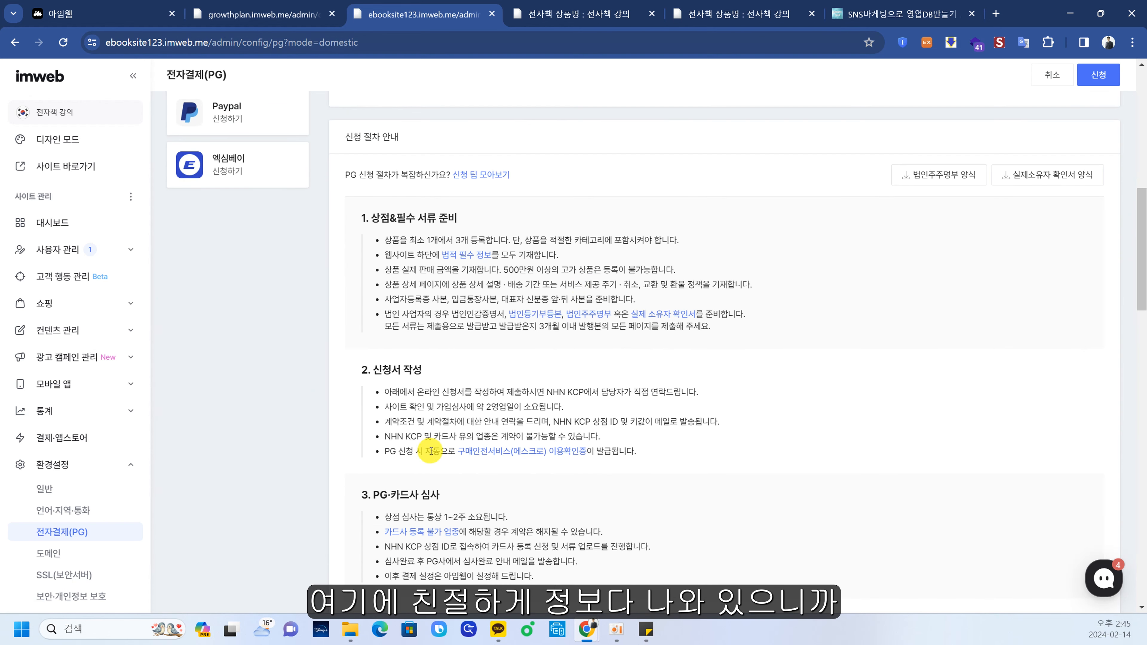
{"action": "scroll", "coordinate": [430, 451], "scroll_direction": "down", "scroll_amount": 10}
{"action": "scroll", "coordinate": [488, 196], "scroll_direction": "up", "scroll_amount": 5}
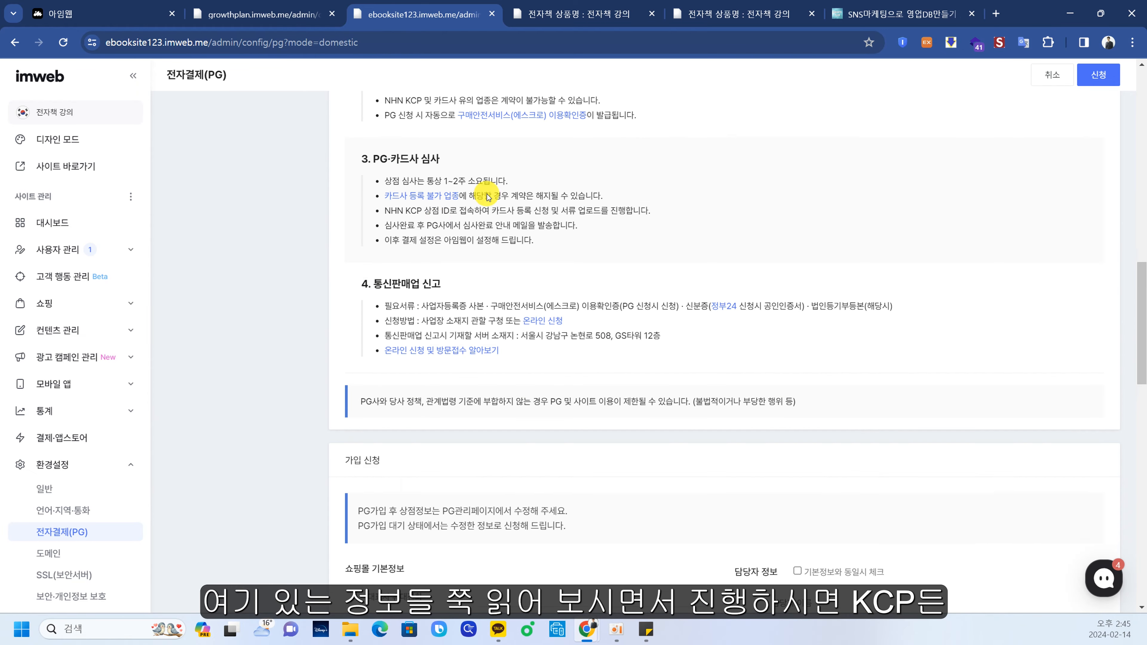
{"action": "scroll", "coordinate": [488, 196], "scroll_direction": "up", "scroll_amount": 5}
{"action": "scroll", "coordinate": [443, 253], "scroll_direction": "down", "scroll_amount": 5}
{"action": "scroll", "coordinate": [429, 299], "scroll_direction": "down", "scroll_amount": 5}
{"action": "scroll", "coordinate": [375, 334], "scroll_direction": "up", "scroll_amount": 15}
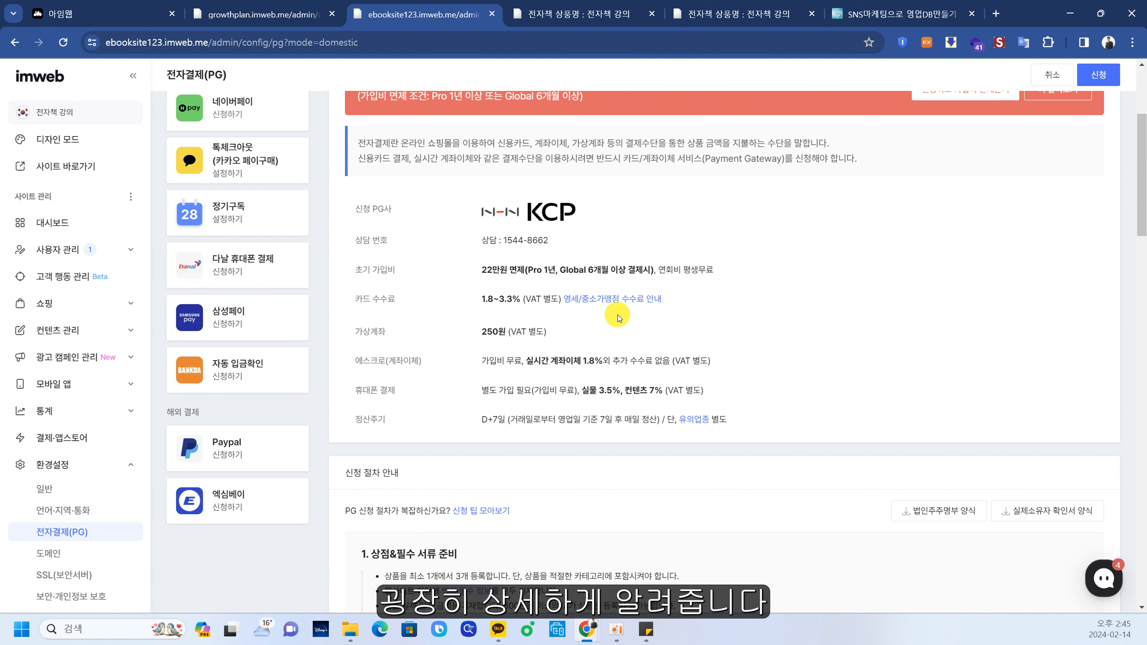
{"action": "scroll", "coordinate": [618, 317], "scroll_direction": "down", "scroll_amount": 12}
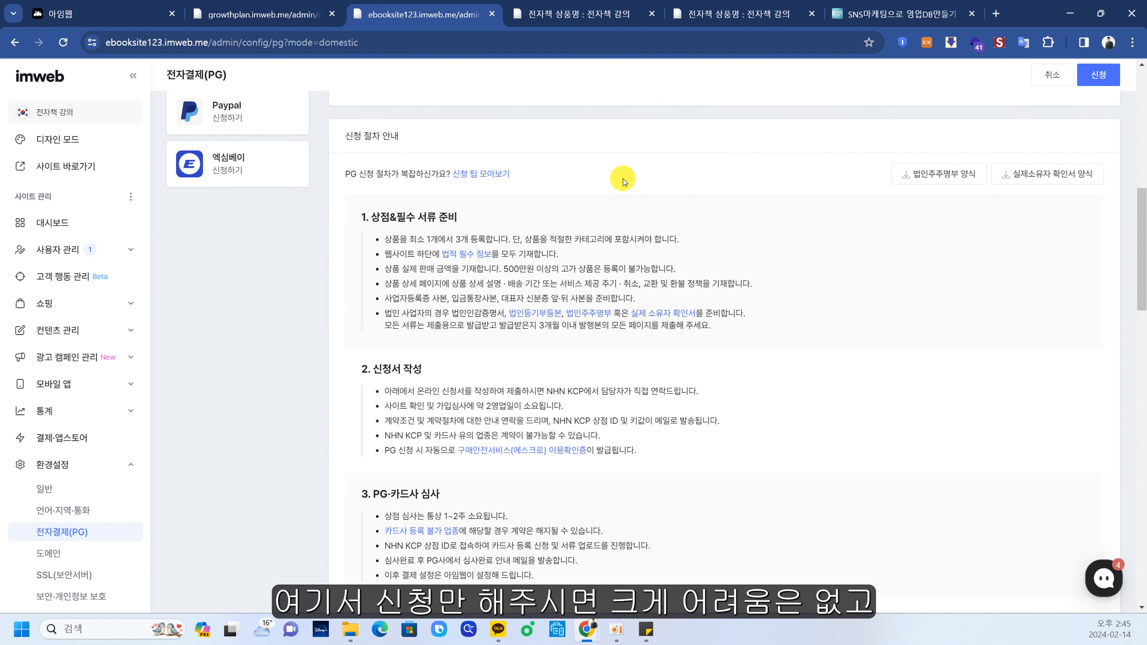
{"action": "scroll", "coordinate": [610, 216], "scroll_direction": "up", "scroll_amount": 10}
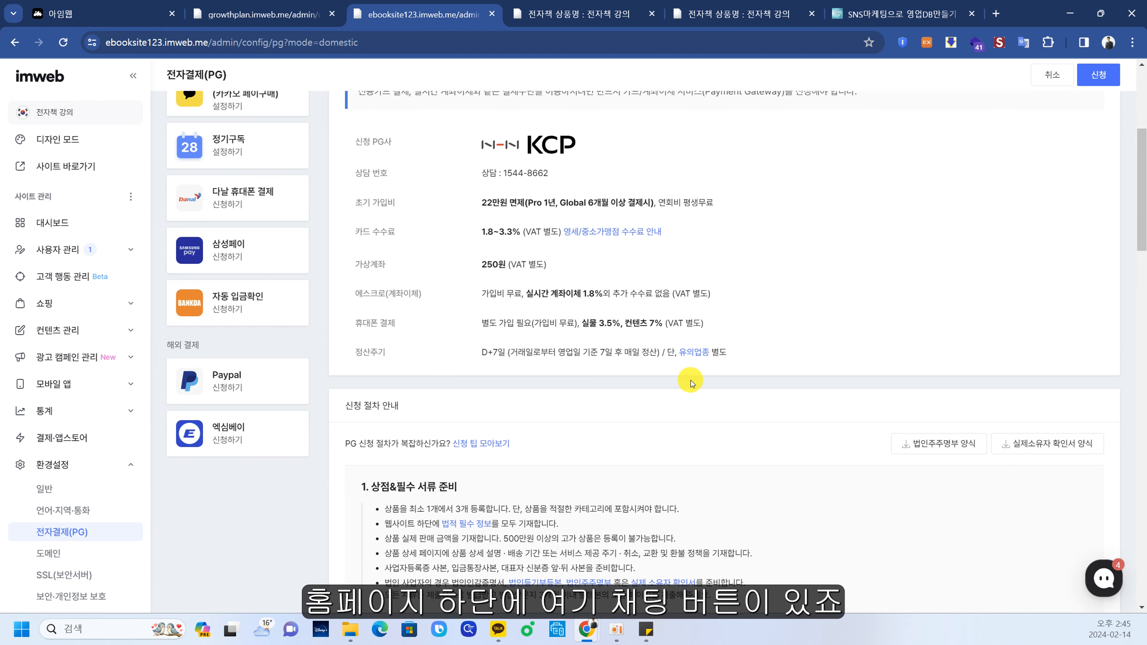
- Open the imweb support chat to see the inquiry option (문의하기), and close it again
{"action": "left_click", "coordinate": [1104, 588]}
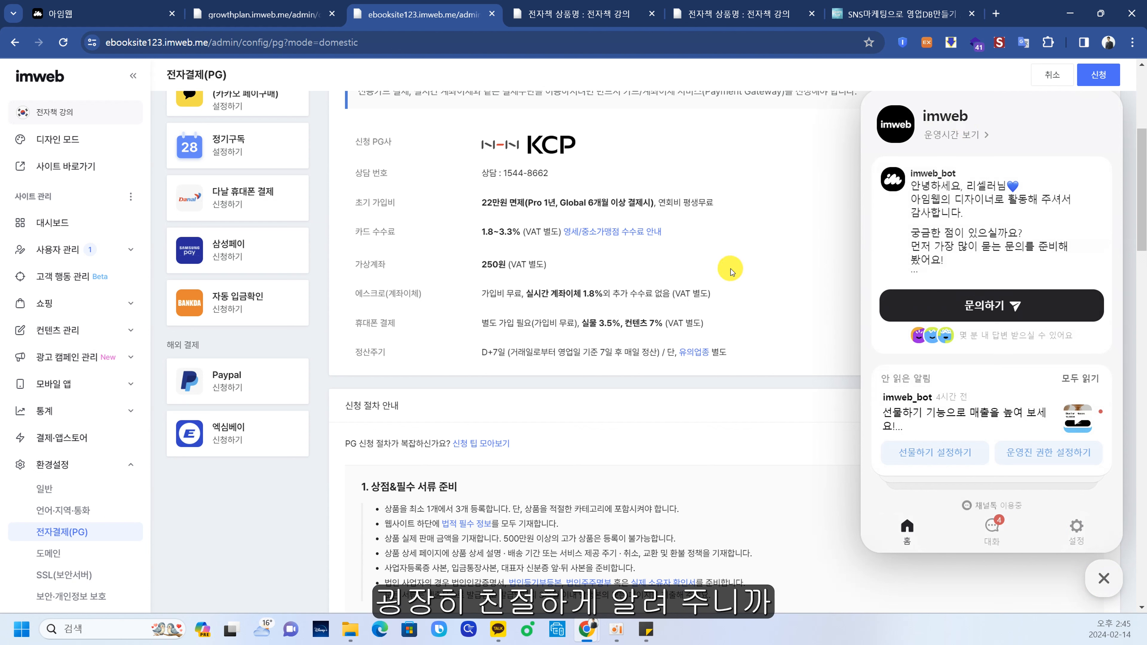
{"action": "left_click", "coordinate": [781, 364]}
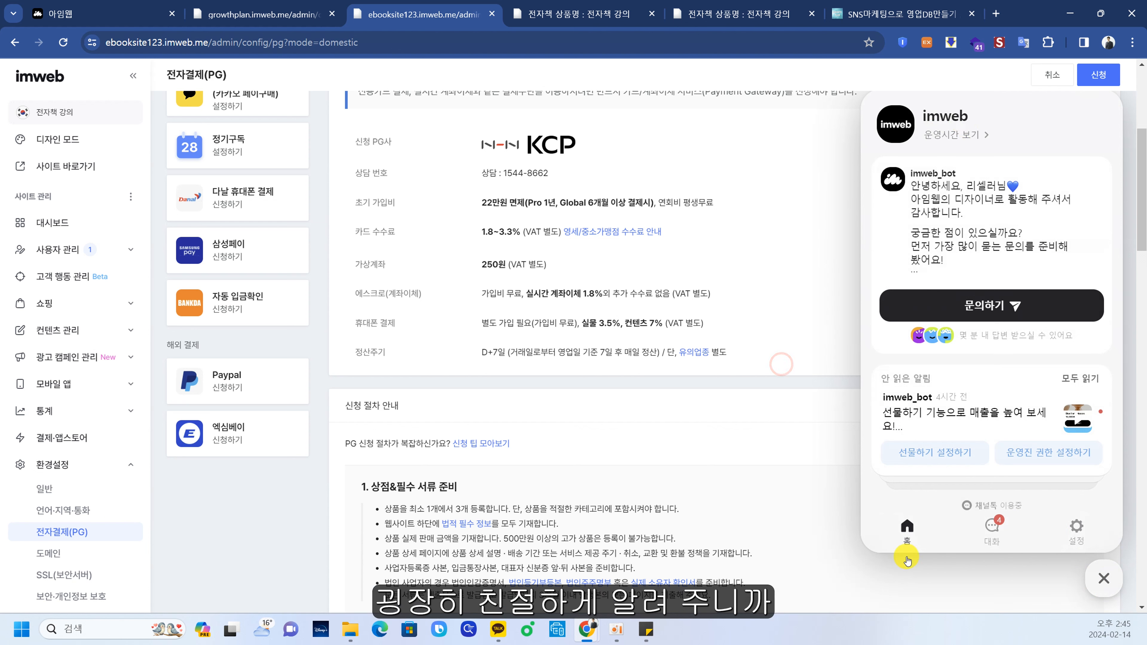
{"action": "left_click", "coordinate": [1109, 582]}
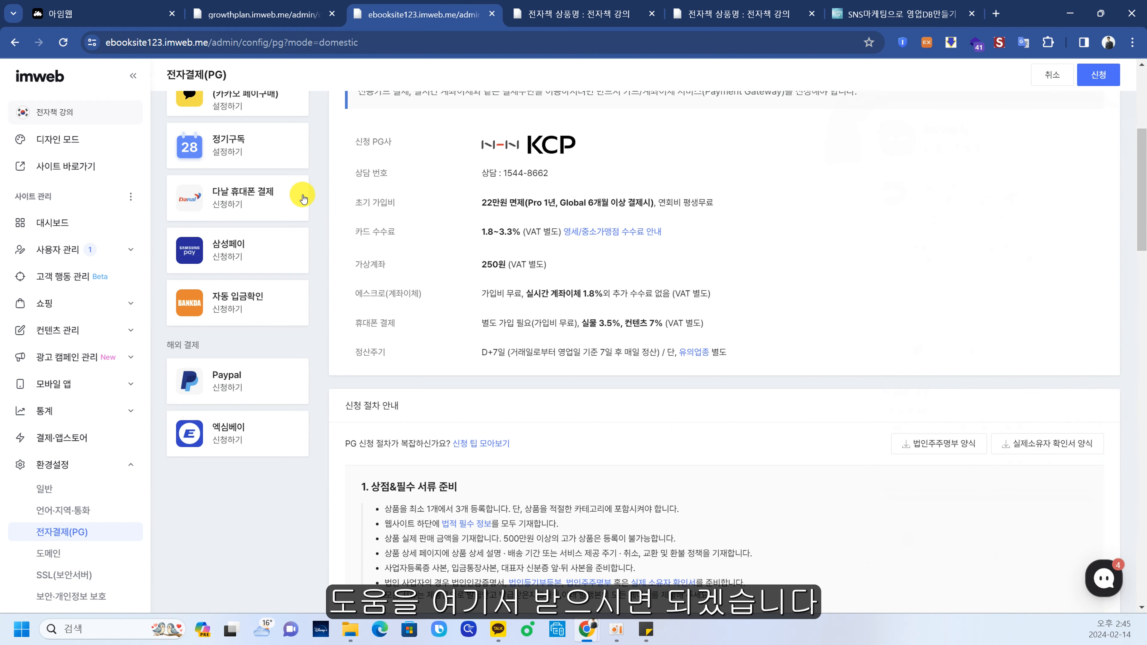
- Leave the KCP application form and return to the common payment settings (공통 결제 설정)
{"action": "scroll", "coordinate": [302, 199], "scroll_direction": "up", "scroll_amount": 5}
{"action": "left_click", "coordinate": [284, 180]}
{"action": "left_click", "coordinate": [635, 127]}
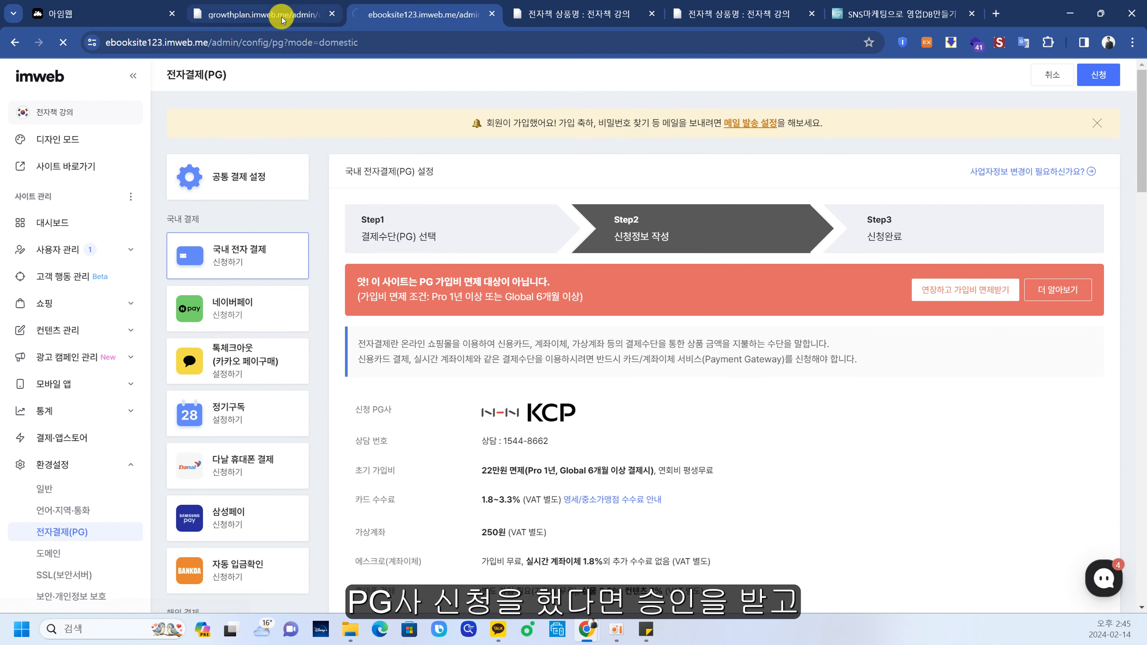
- Switch to the growthplan site's payment page and review which domestic and mobile payment methods are enabled there
{"action": "left_click", "coordinate": [282, 18]}
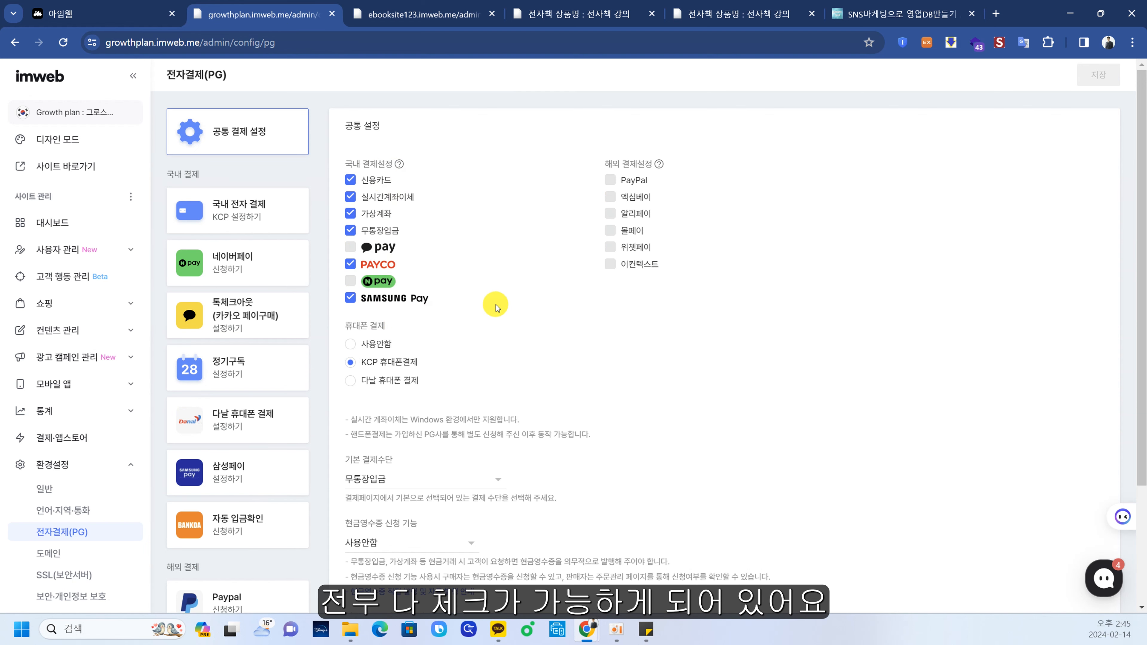
{"action": "scroll", "coordinate": [498, 303], "scroll_direction": "down", "scroll_amount": 1}
{"action": "scroll", "coordinate": [493, 303], "scroll_direction": "up", "scroll_amount": 1}
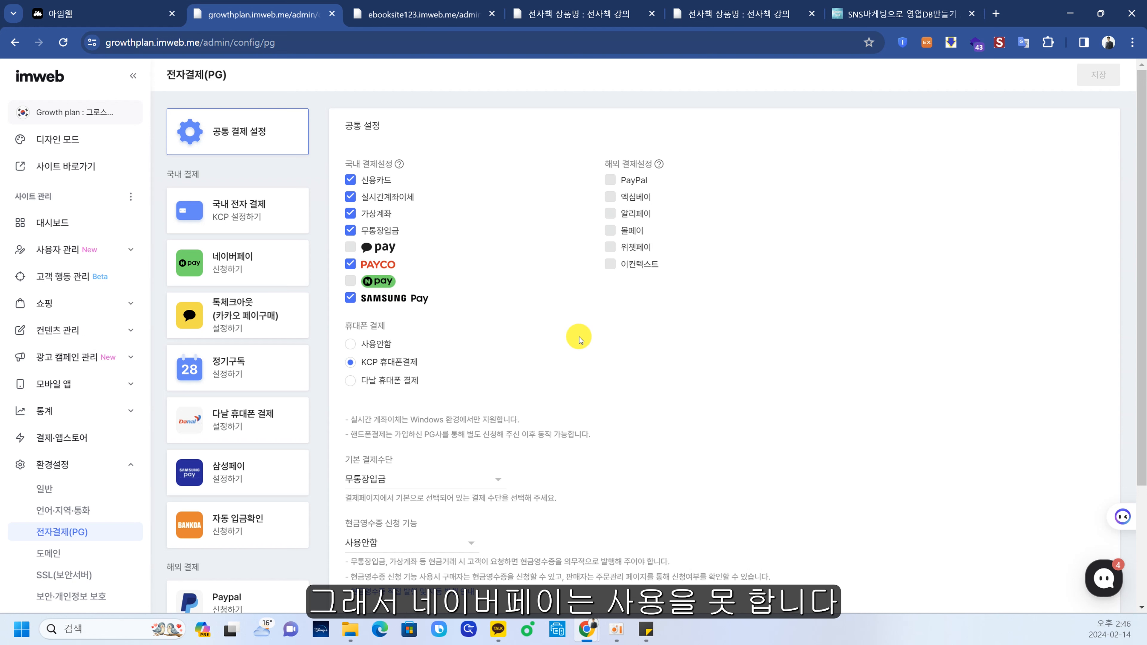
{"action": "scroll", "coordinate": [513, 256], "scroll_direction": "down", "scroll_amount": 3}
{"action": "scroll", "coordinate": [512, 256], "scroll_direction": "up", "scroll_amount": 3}
- Back on the e-book site, enable bank transfer (무통장입금), close its notice and set mobile payment (휴대폰 결제) to 사용안함
{"action": "left_click", "coordinate": [412, 15]}
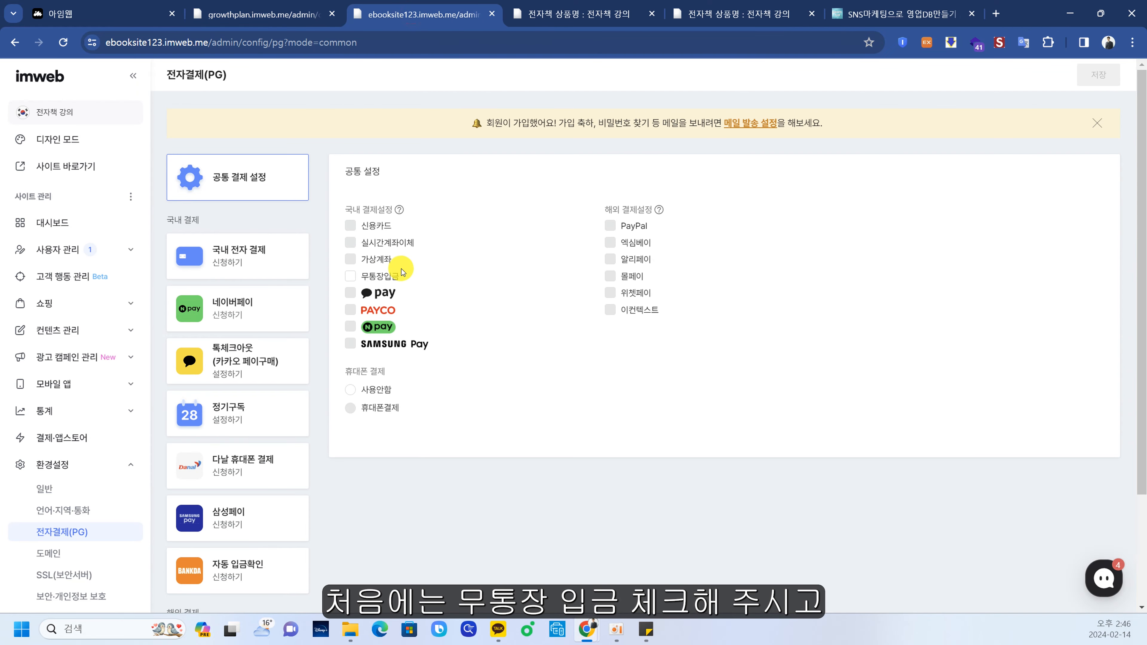
{"action": "left_click", "coordinate": [359, 275]}
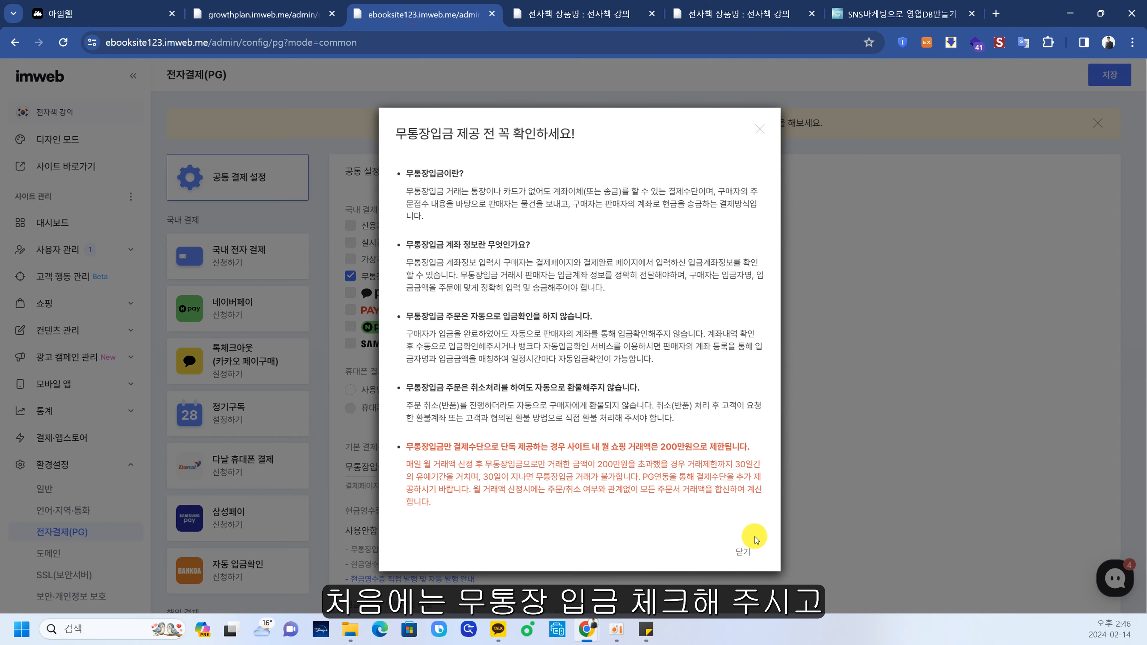
{"action": "left_click", "coordinate": [750, 552]}
{"action": "scroll", "coordinate": [524, 276], "scroll_direction": "down", "scroll_amount": 3}
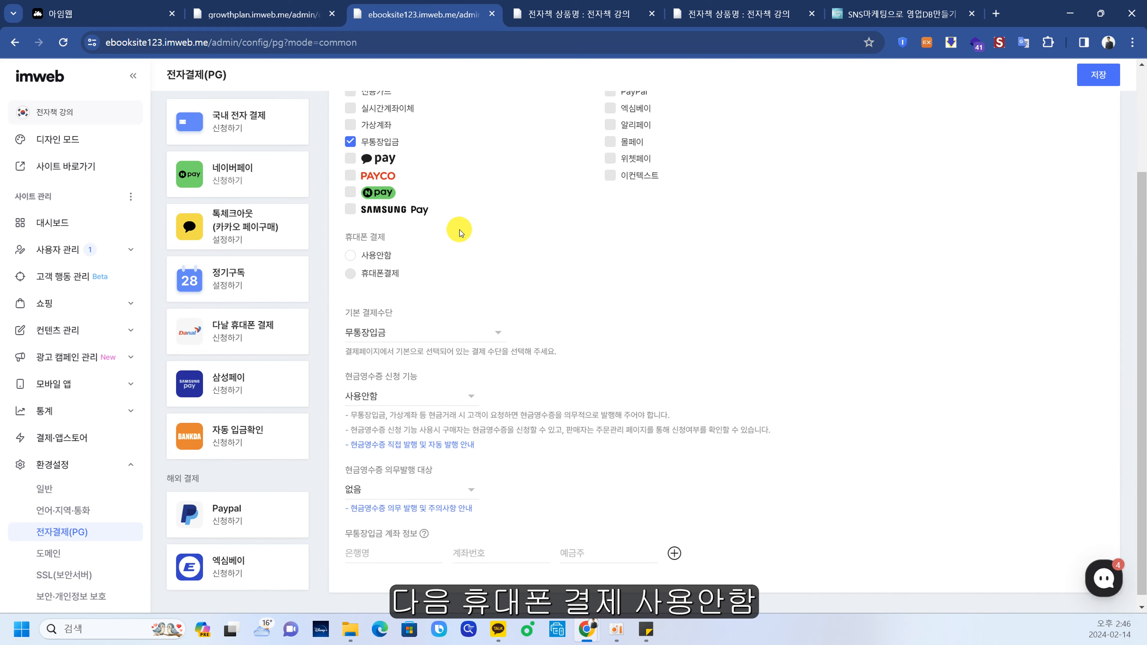
{"action": "left_click", "coordinate": [353, 257]}
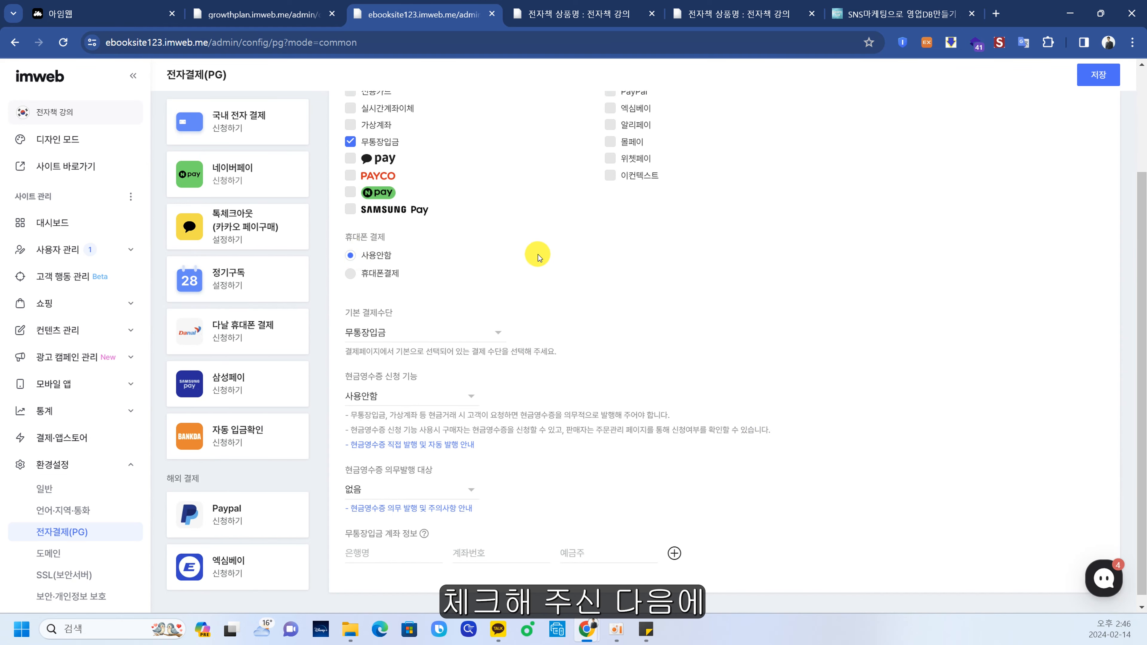
- Go through the bank name, account number and account holder fields for bank transfer and try to save the payment settings
{"action": "scroll", "coordinate": [527, 292], "scroll_direction": "down", "scroll_amount": 1}
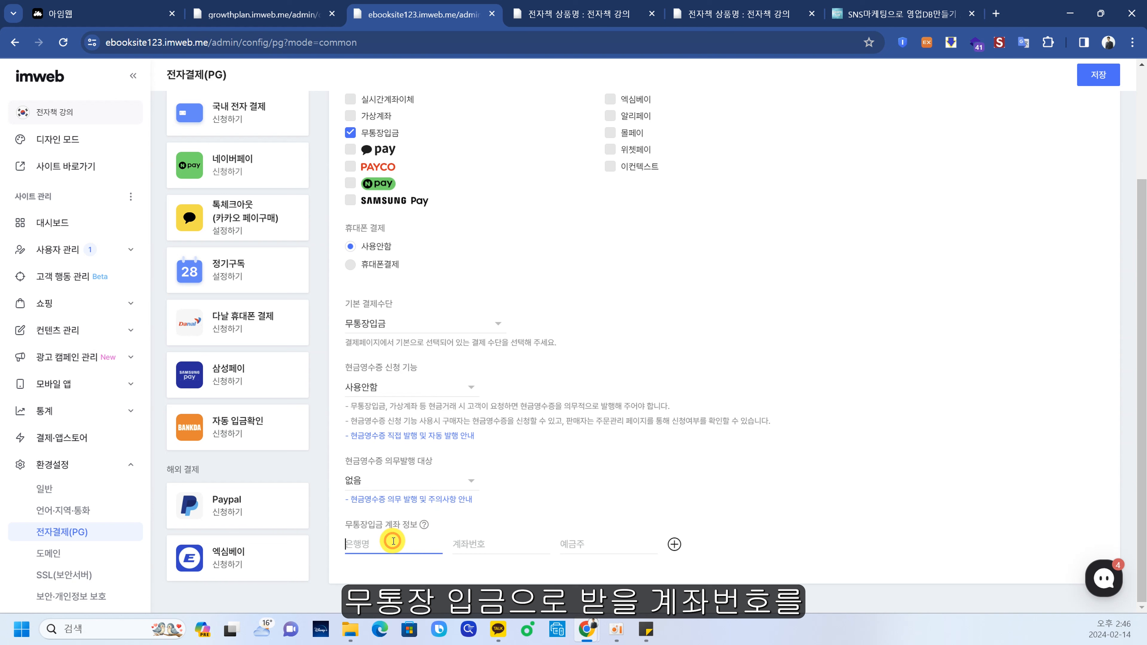
{"action": "left_click_drag", "start_coordinate": [351, 529], "coordinate": [425, 530]}
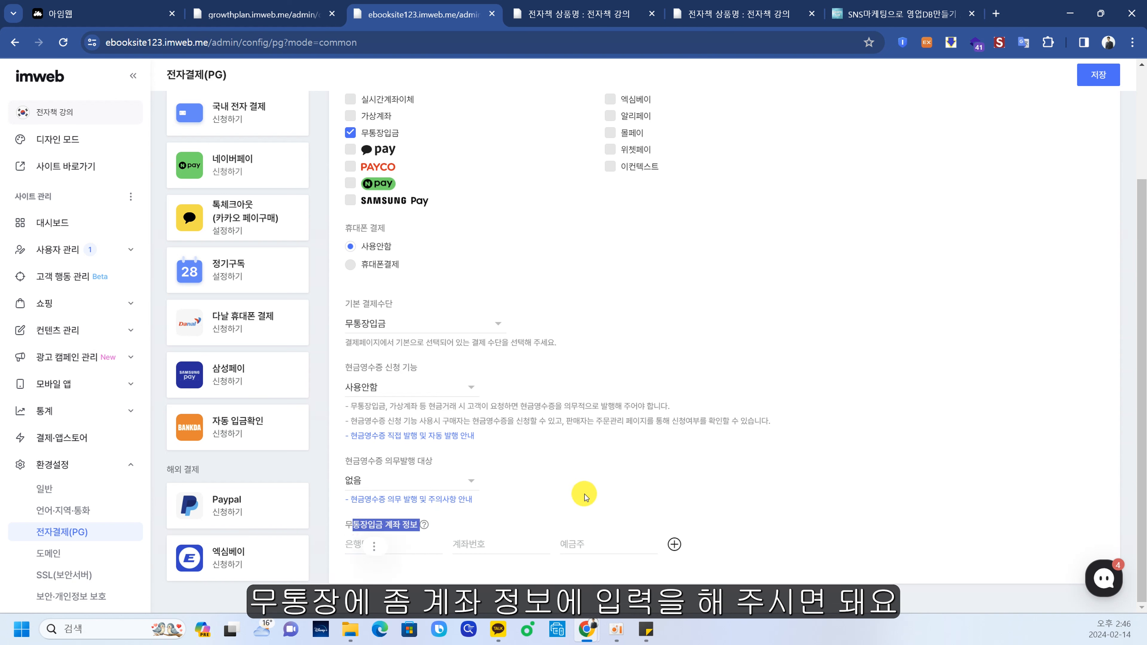
{"action": "left_click", "coordinate": [498, 545]}
{"action": "right_click", "coordinate": [595, 547]}
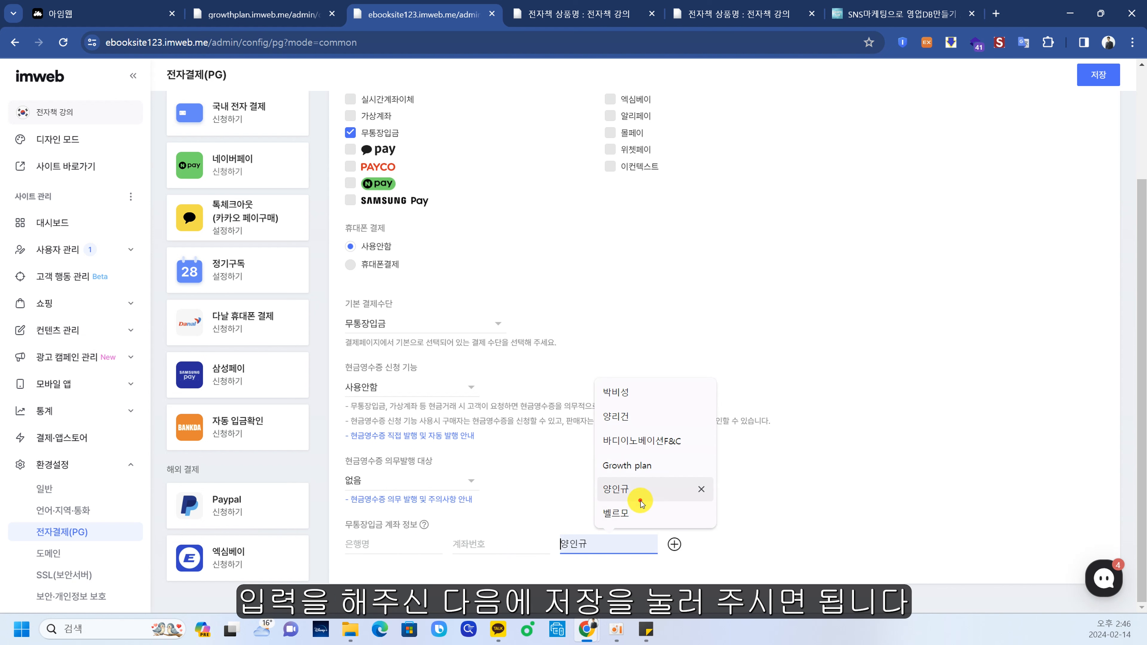
{"action": "left_click", "coordinate": [858, 478]}
{"action": "left_click", "coordinate": [1098, 75]}
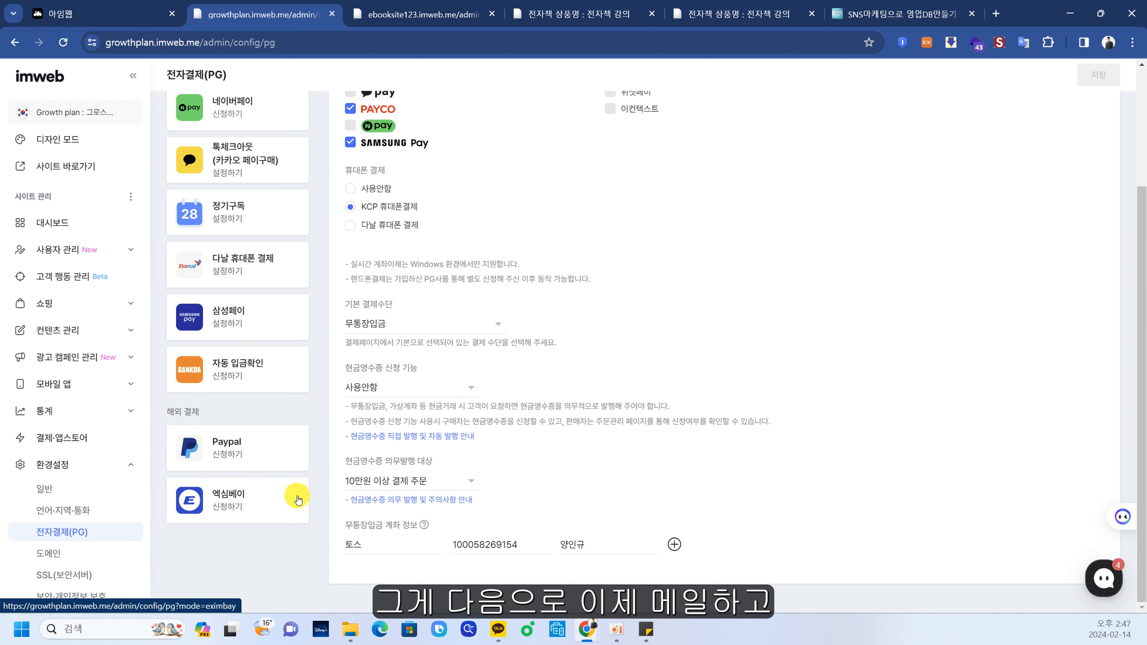
- Open the e-book site's SMS·알림톡 settings, enable the service (사용) and go to the owner's receiving number field (소유자 수신번호)
{"action": "scroll", "coordinate": [91, 434], "scroll_direction": "down", "scroll_amount": 1}
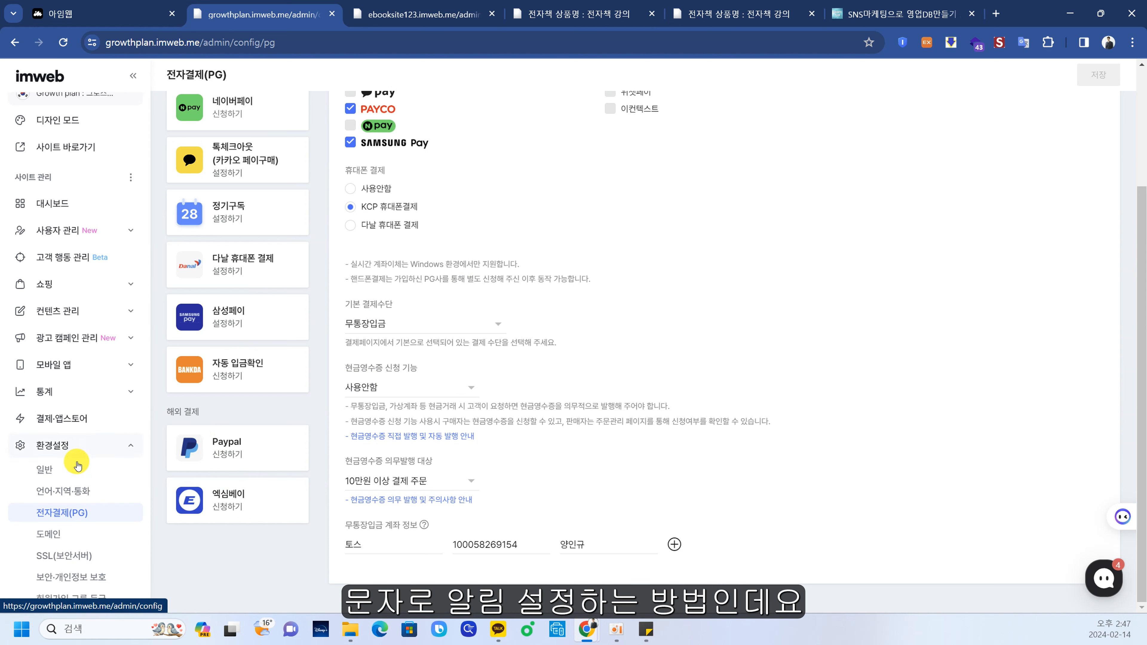
{"action": "left_click", "coordinate": [77, 446]}
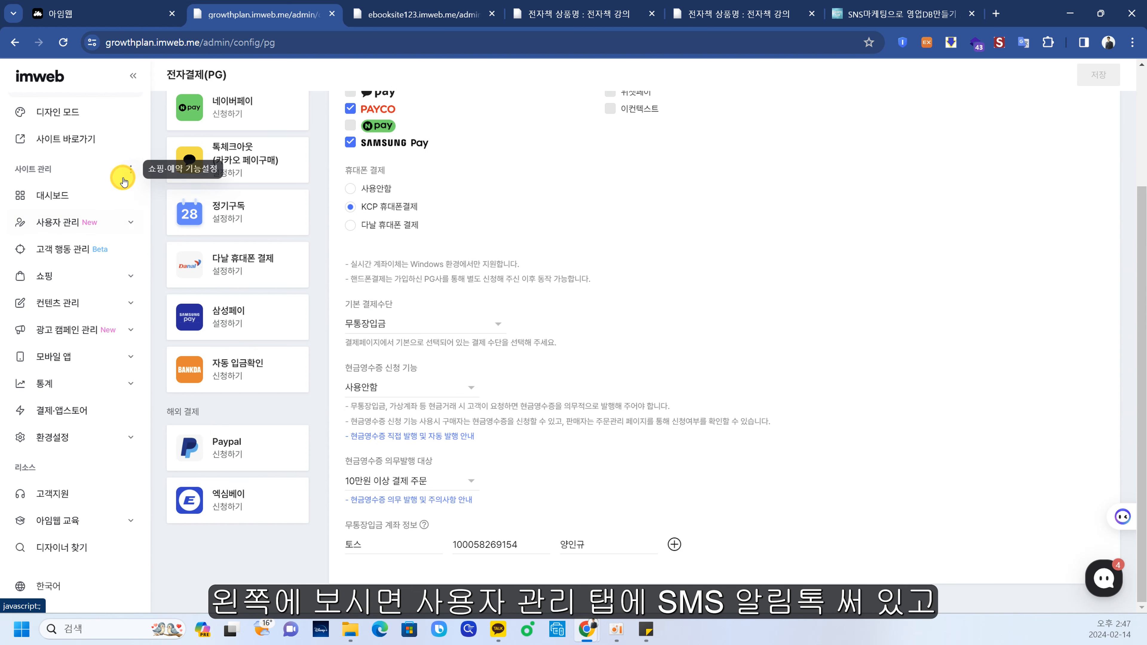
{"action": "left_click", "coordinate": [117, 223]}
{"action": "scroll", "coordinate": [77, 223], "scroll_direction": "down", "scroll_amount": 1}
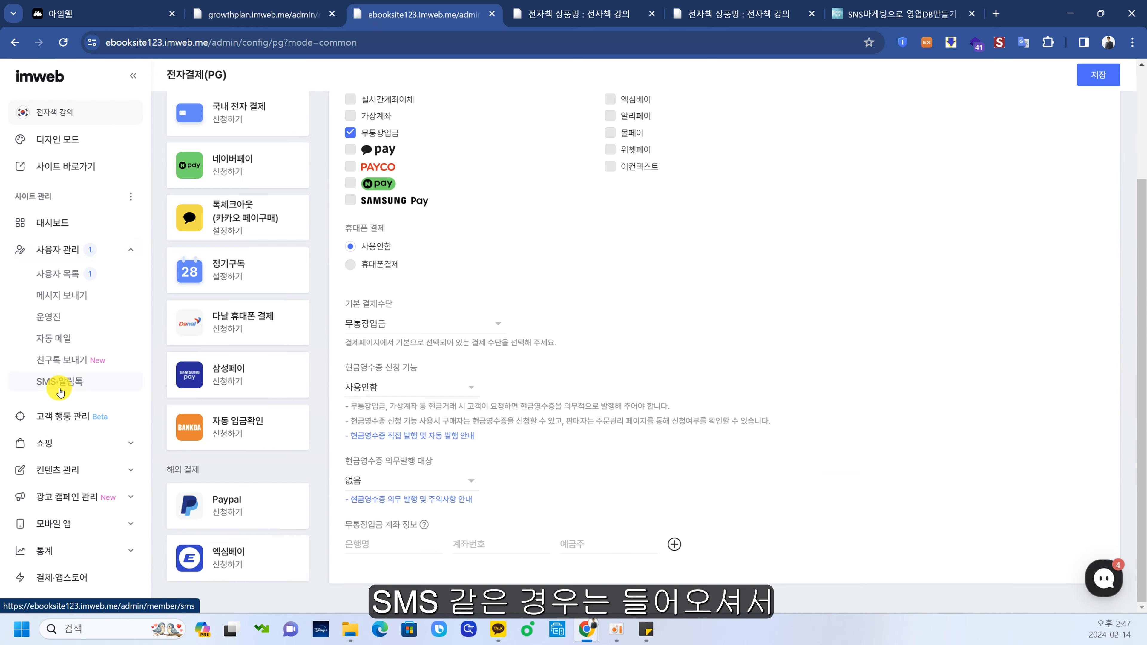
{"action": "left_click", "coordinate": [66, 388]}
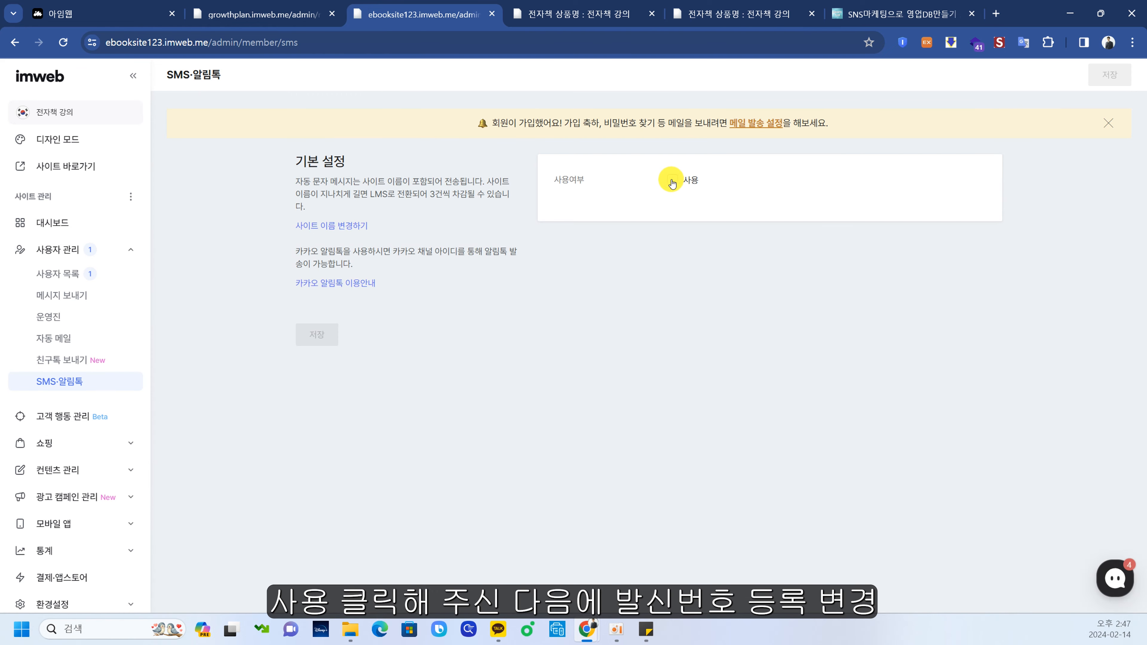
{"action": "left_click", "coordinate": [673, 179]}
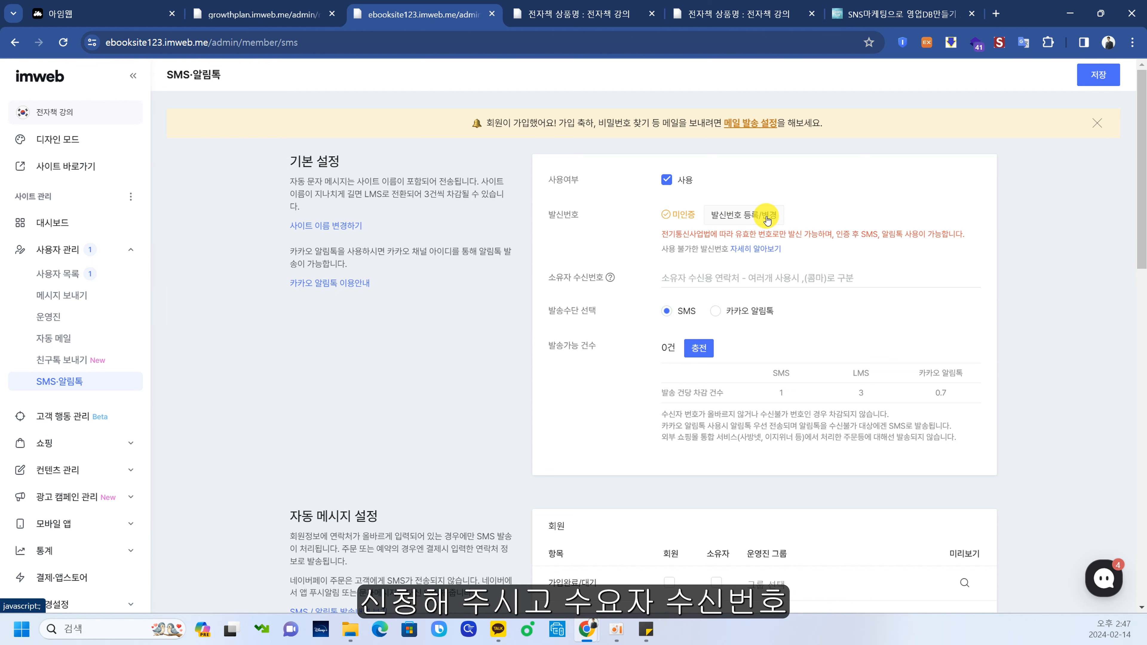
{"action": "left_click", "coordinate": [724, 276]}
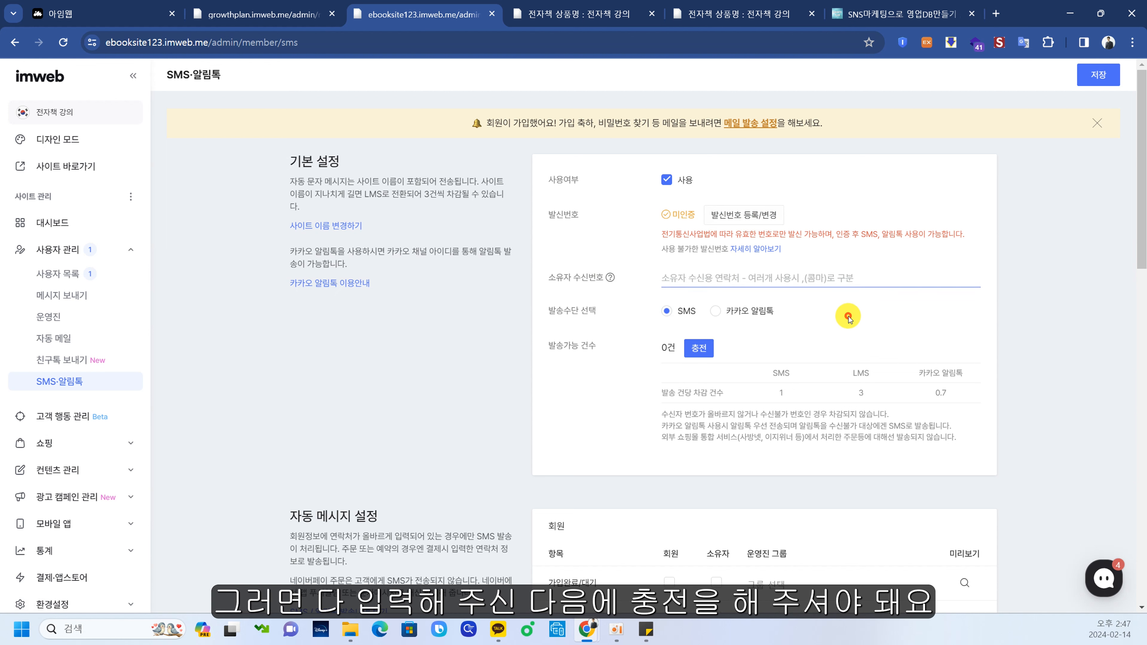
- Examine the per-message deduction table and the SMS recharge (충전) price options, then close the recharge dialog without charging
{"action": "scroll", "coordinate": [822, 271], "scroll_direction": "down", "scroll_amount": 3}
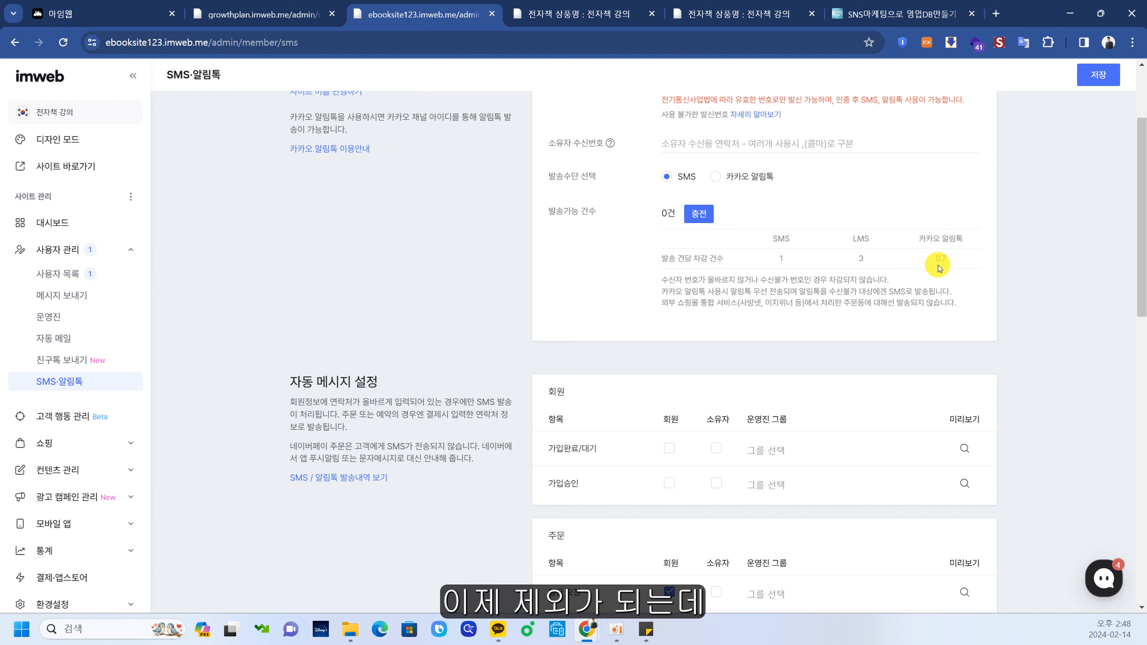
{"action": "left_click_drag", "start_coordinate": [938, 257], "coordinate": [1015, 257]}
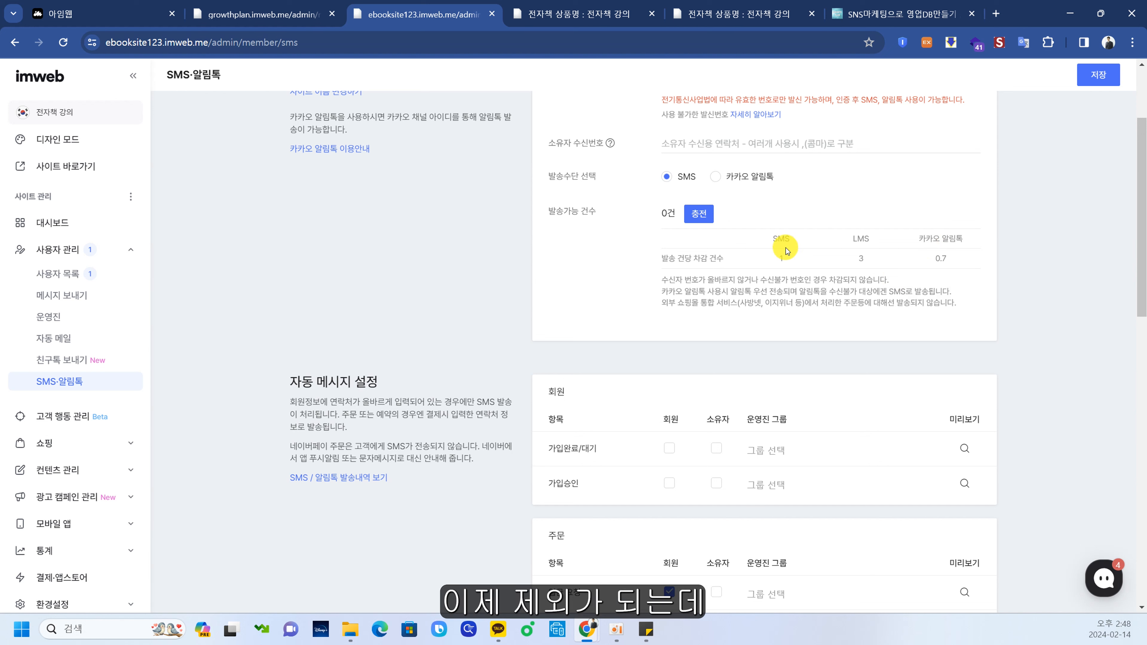
{"action": "left_click", "coordinate": [807, 212]}
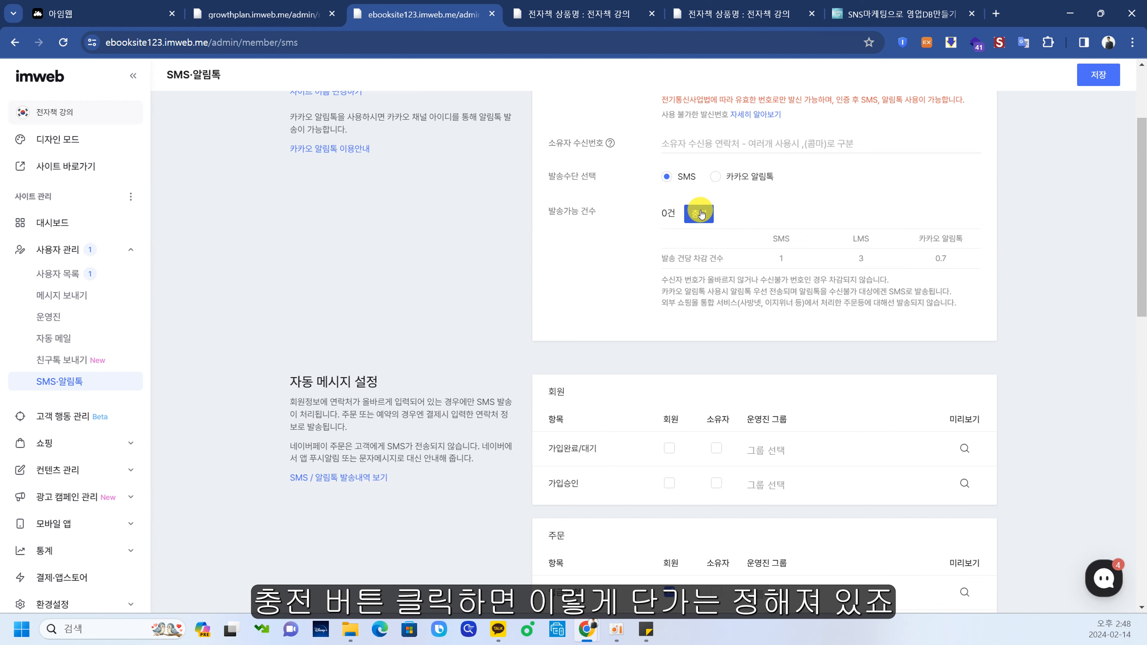
{"action": "left_click", "coordinate": [699, 213]}
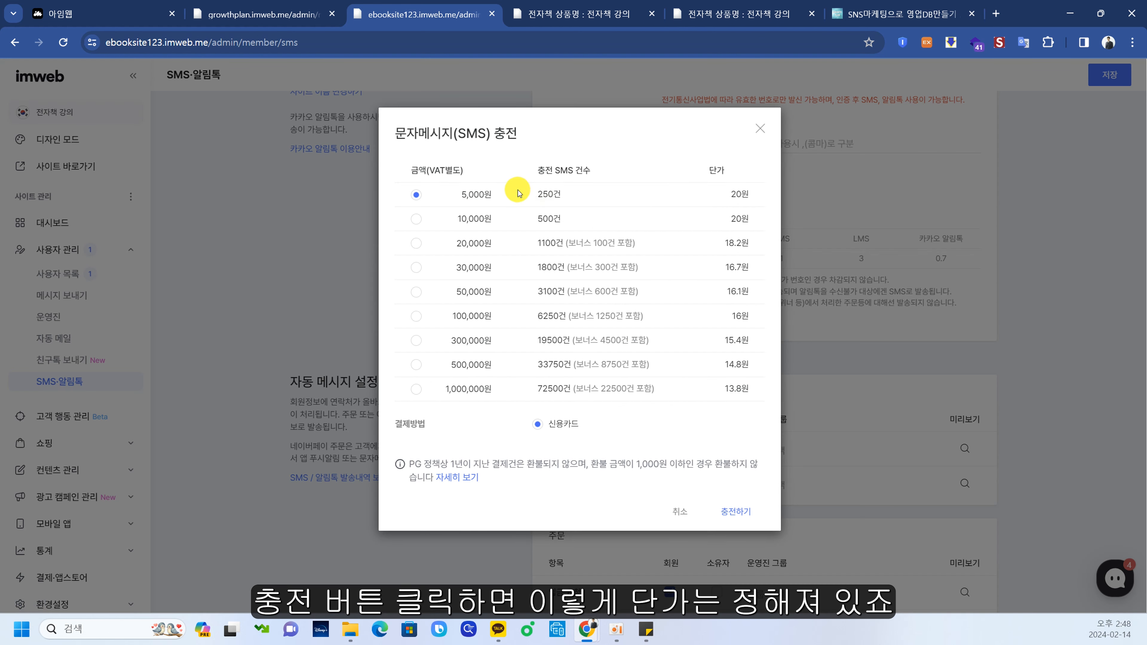
{"action": "left_click_drag", "start_coordinate": [531, 193], "coordinate": [580, 198]}
{"action": "left_click", "coordinate": [580, 198]}
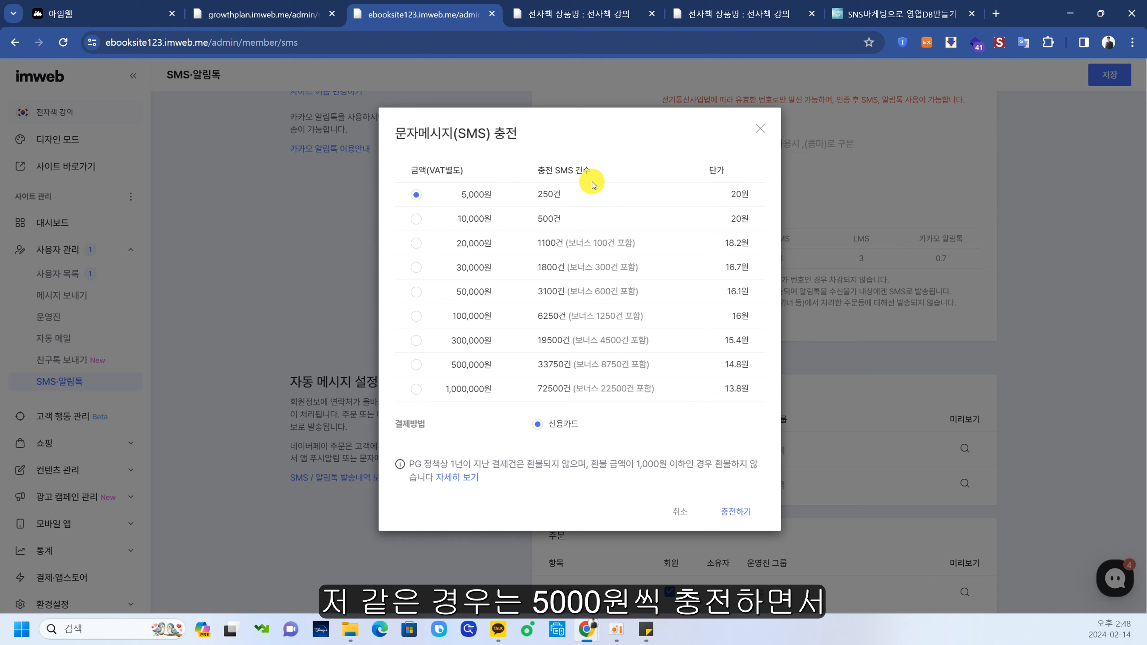
{"action": "left_click_drag", "start_coordinate": [728, 192], "coordinate": [748, 194]}
{"action": "left_click", "coordinate": [759, 187]}
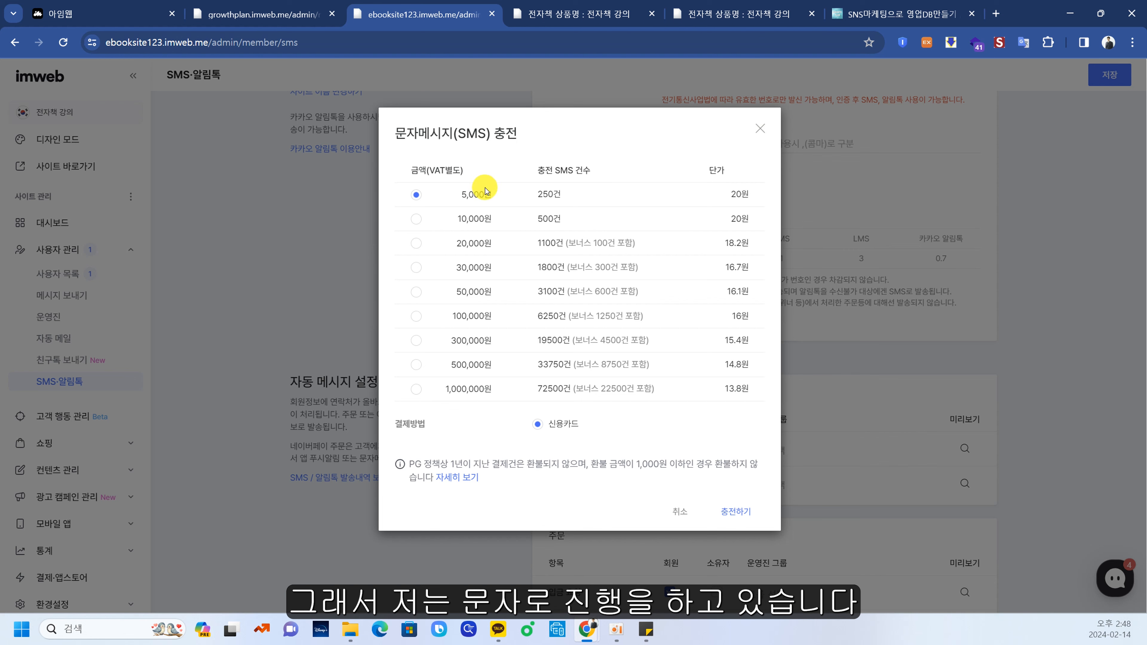
{"action": "left_click", "coordinate": [759, 131]}
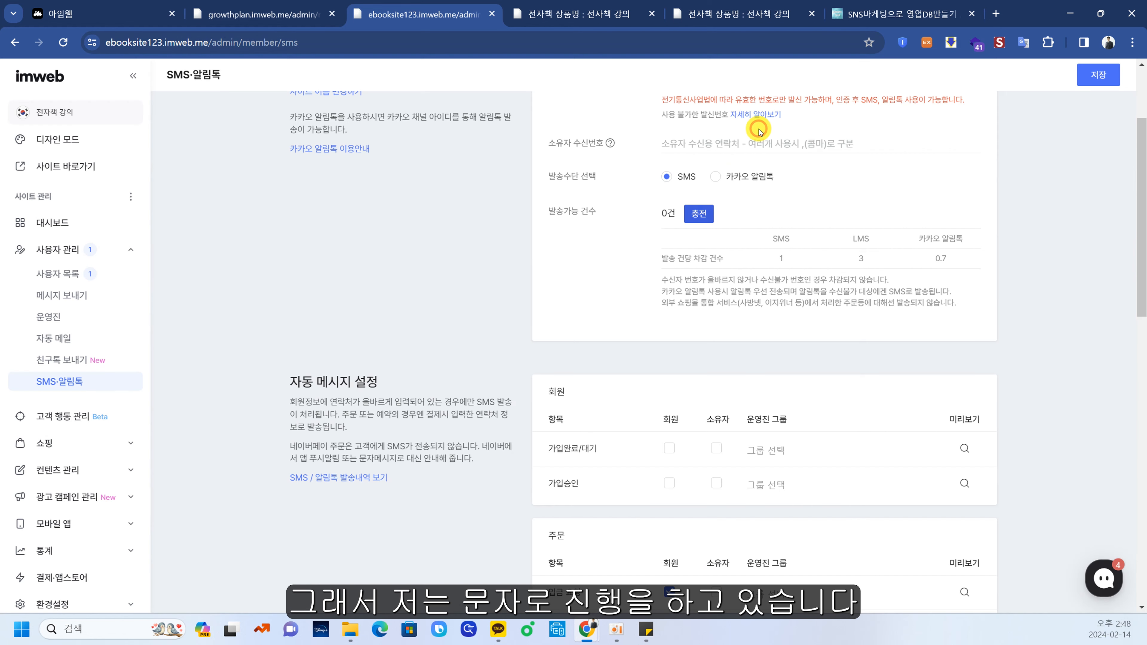
- In the automatic message settings for orders (주문), disable owner (소유자) messages for 입금 요청 and 결제 완료 안내
{"action": "scroll", "coordinate": [804, 278], "scroll_direction": "down", "scroll_amount": 3}
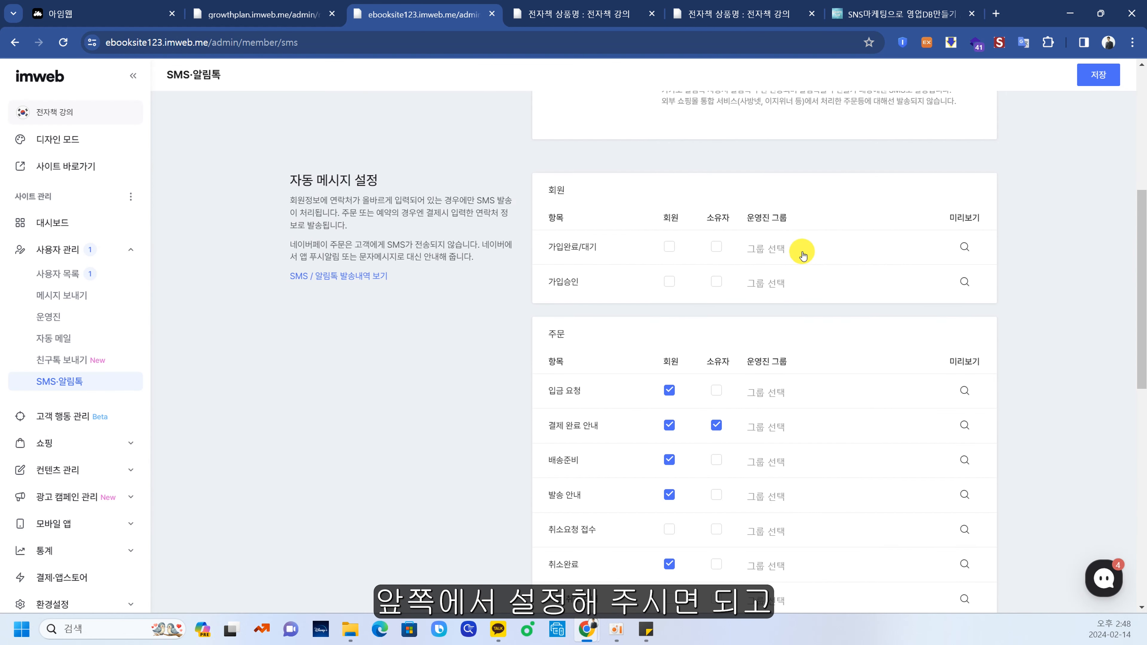
{"action": "left_click_drag", "start_coordinate": [268, 166], "coordinate": [428, 197]}
{"action": "left_click", "coordinate": [462, 184]}
{"action": "scroll", "coordinate": [663, 206], "scroll_direction": "down", "scroll_amount": 2}
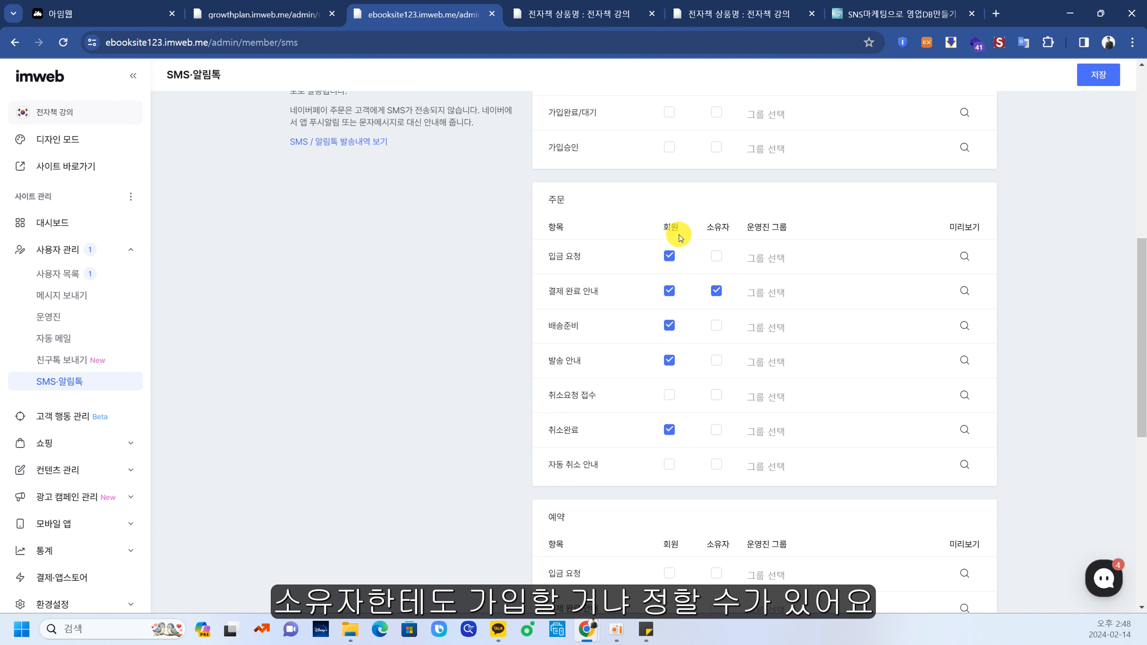
{"action": "left_click_drag", "start_coordinate": [707, 226], "coordinate": [739, 226]}
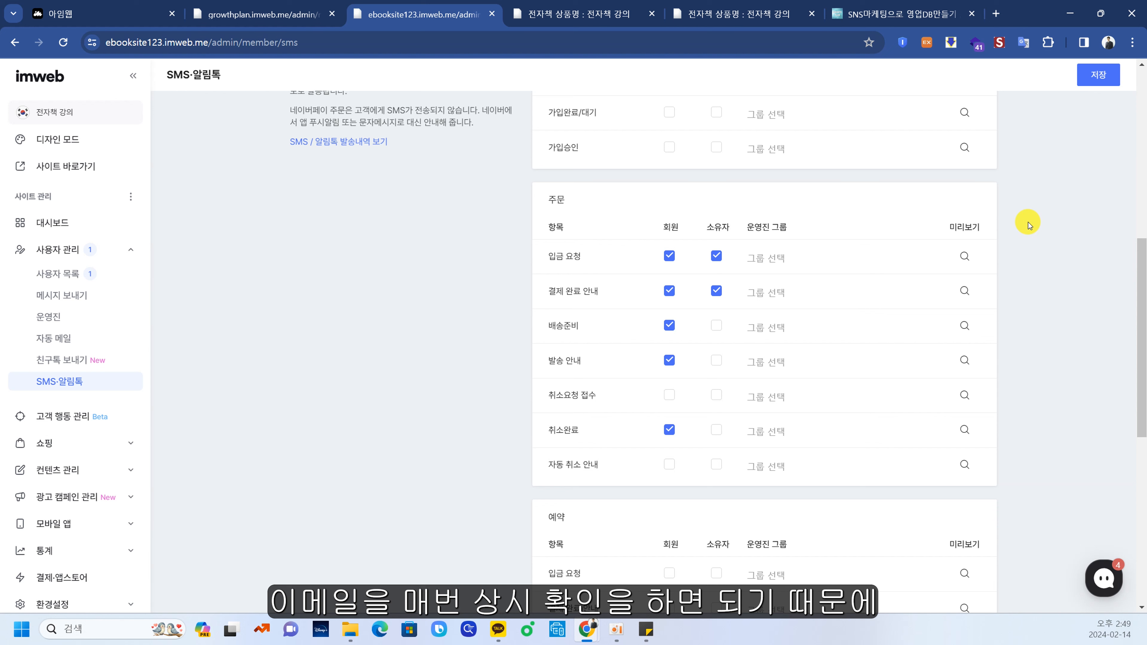
{"action": "left_click", "coordinate": [717, 256]}
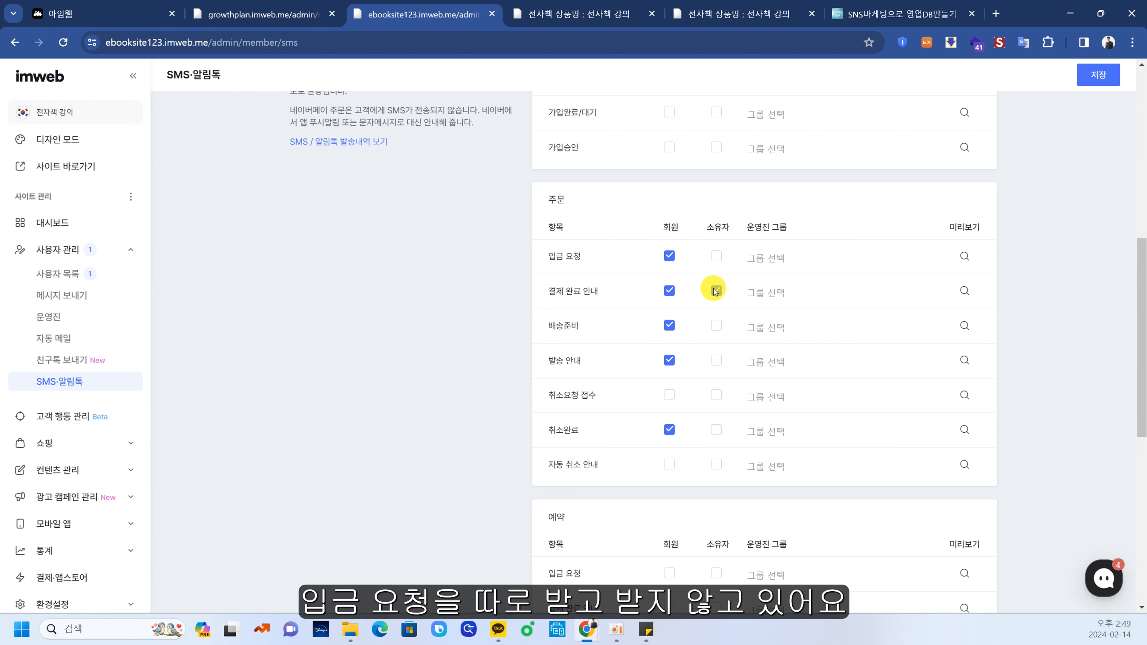
{"action": "left_click_drag", "start_coordinate": [531, 291], "coordinate": [607, 291]}
{"action": "left_click", "coordinate": [636, 289]}
{"action": "left_click", "coordinate": [715, 291]}
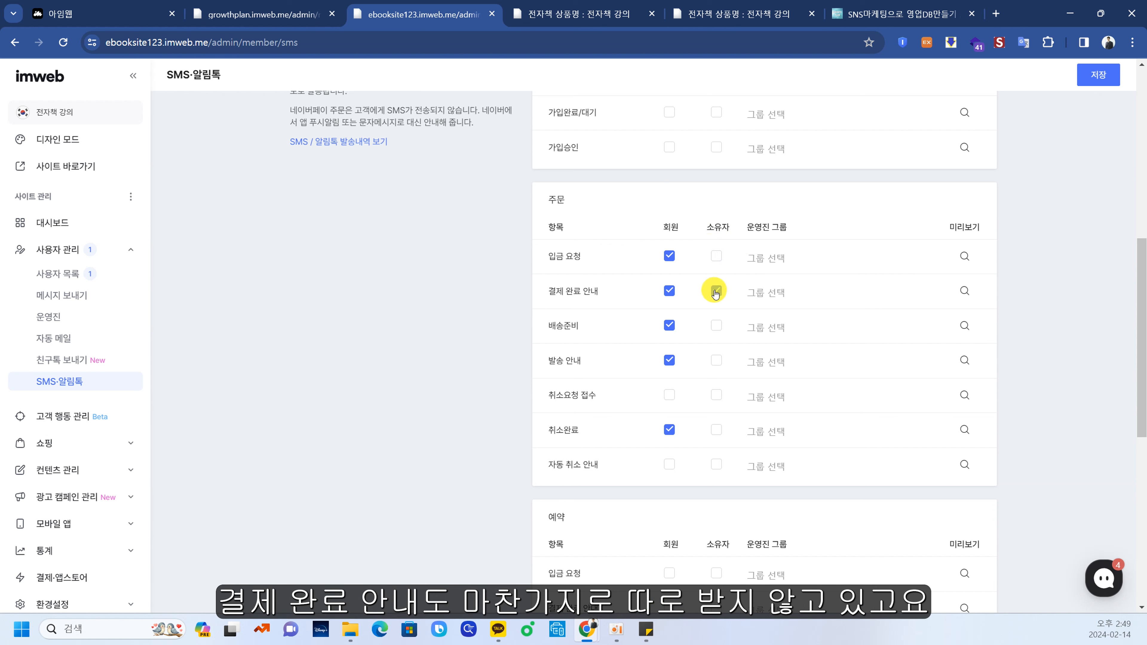
- Check the remaining automatic message recipients and save the SMS·알림톡 settings
{"action": "scroll", "coordinate": [733, 187], "scroll_direction": "down", "scroll_amount": 10}
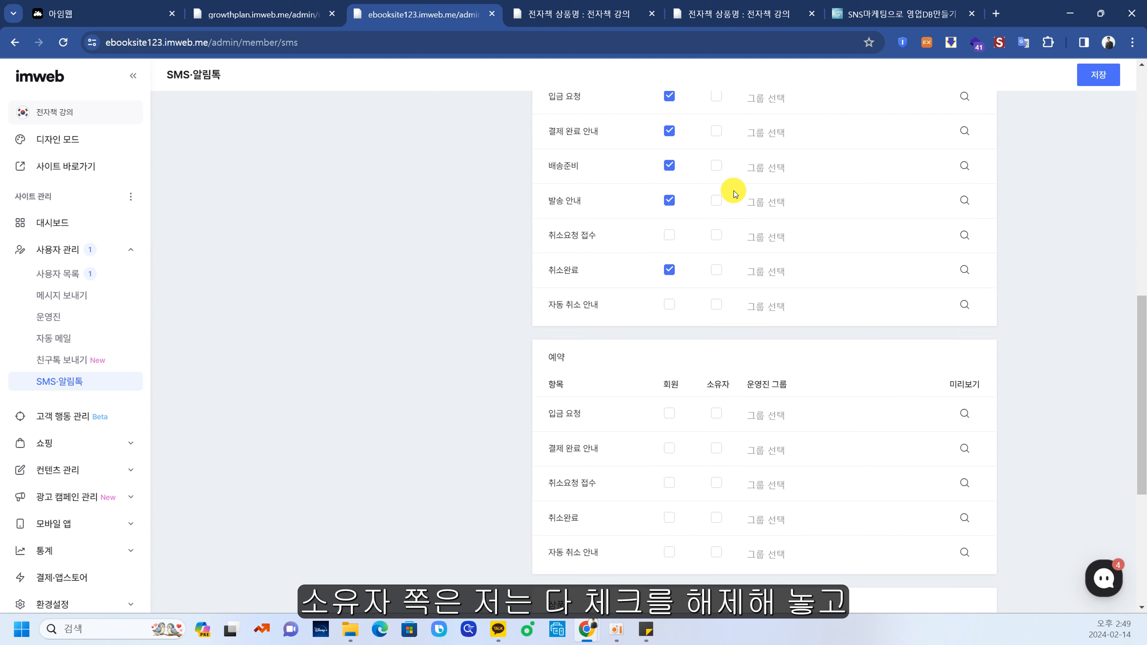
{"action": "scroll", "coordinate": [727, 281], "scroll_direction": "up", "scroll_amount": 10}
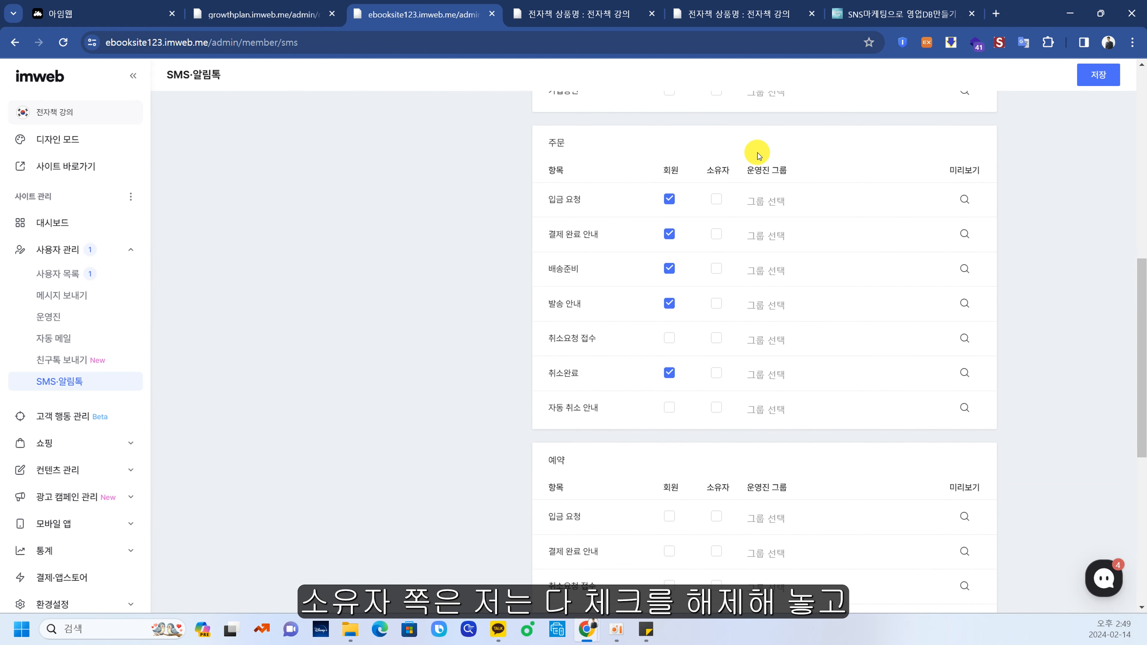
{"action": "scroll", "coordinate": [834, 235], "scroll_direction": "up", "scroll_amount": 2}
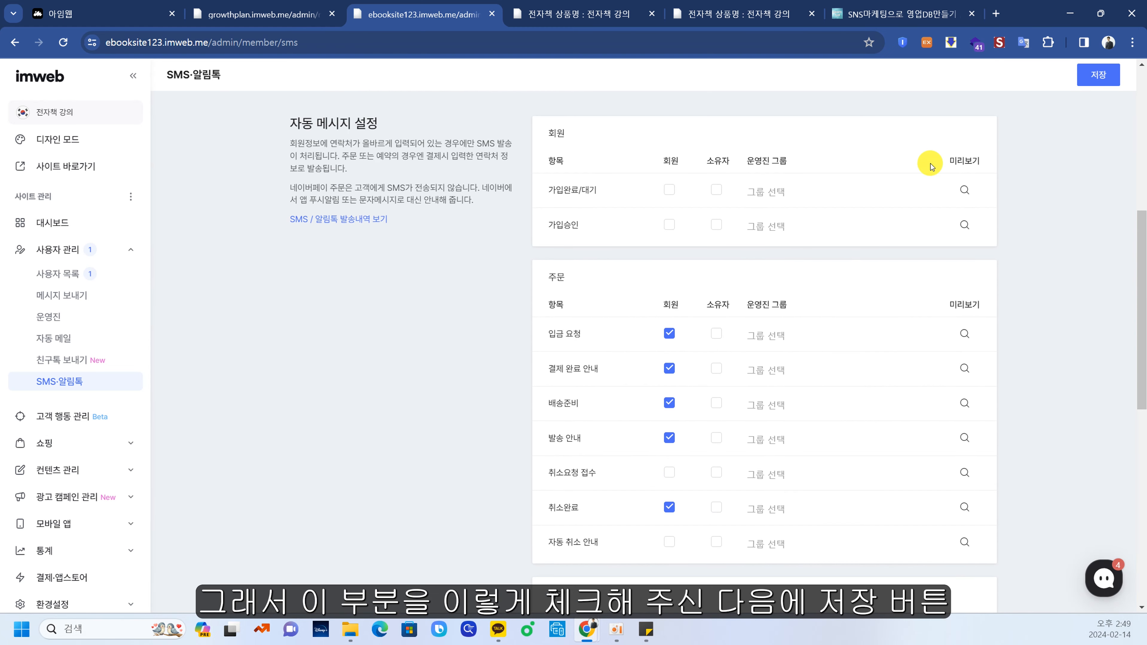
{"action": "left_click", "coordinate": [1088, 75]}
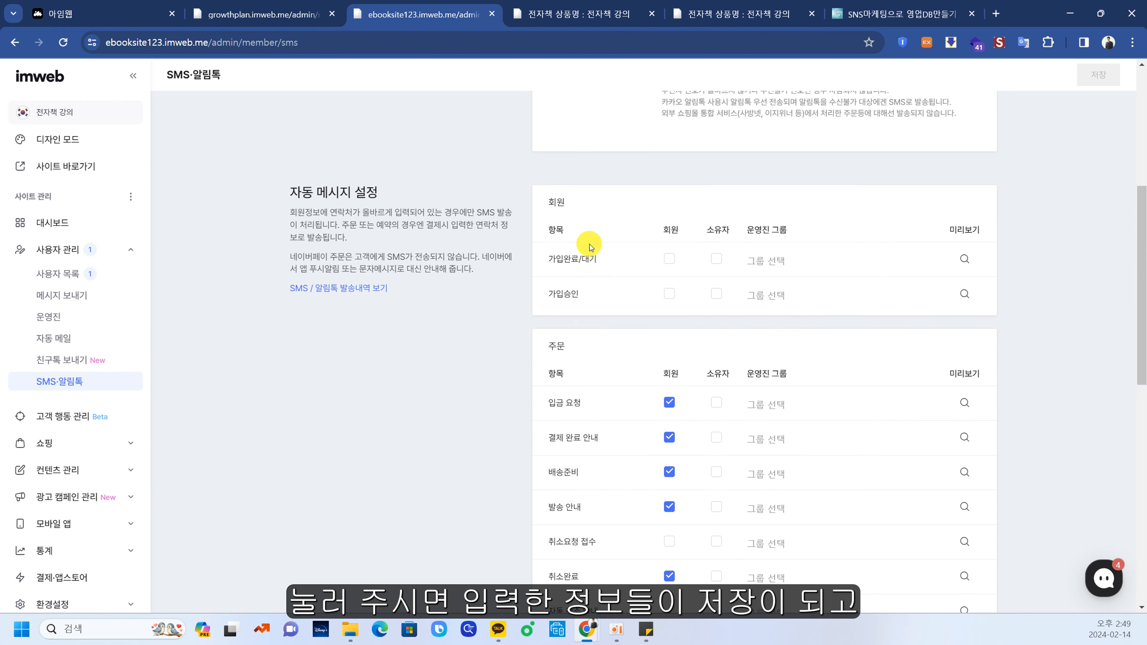
{"action": "scroll", "coordinate": [586, 248], "scroll_direction": "up", "scroll_amount": 9}
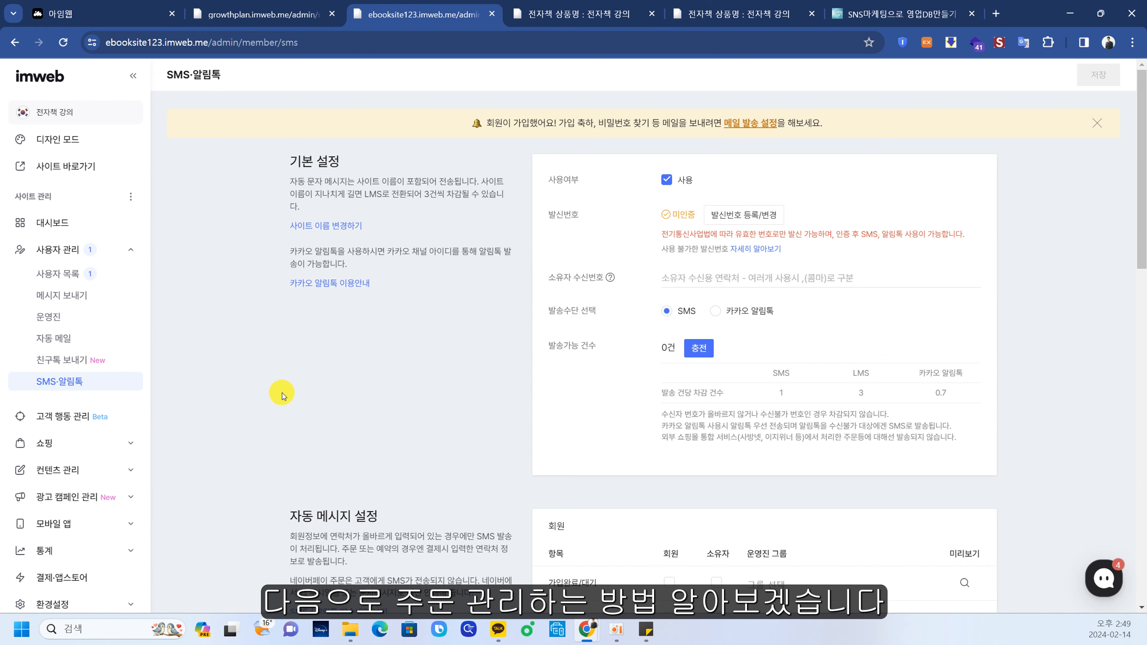
- Switch to the growthplan site's admin and examine its dashboard (대시보드) for visitor statistics, inquiries and content activity
{"action": "left_click", "coordinate": [264, 14]}
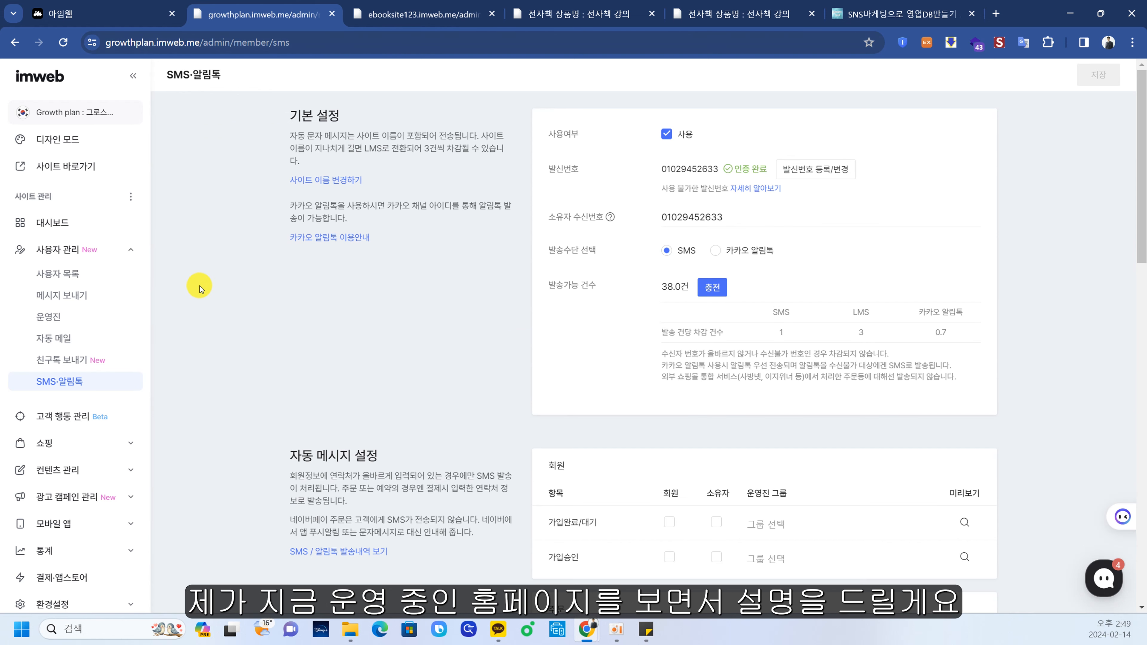
{"action": "left_click", "coordinate": [114, 443]}
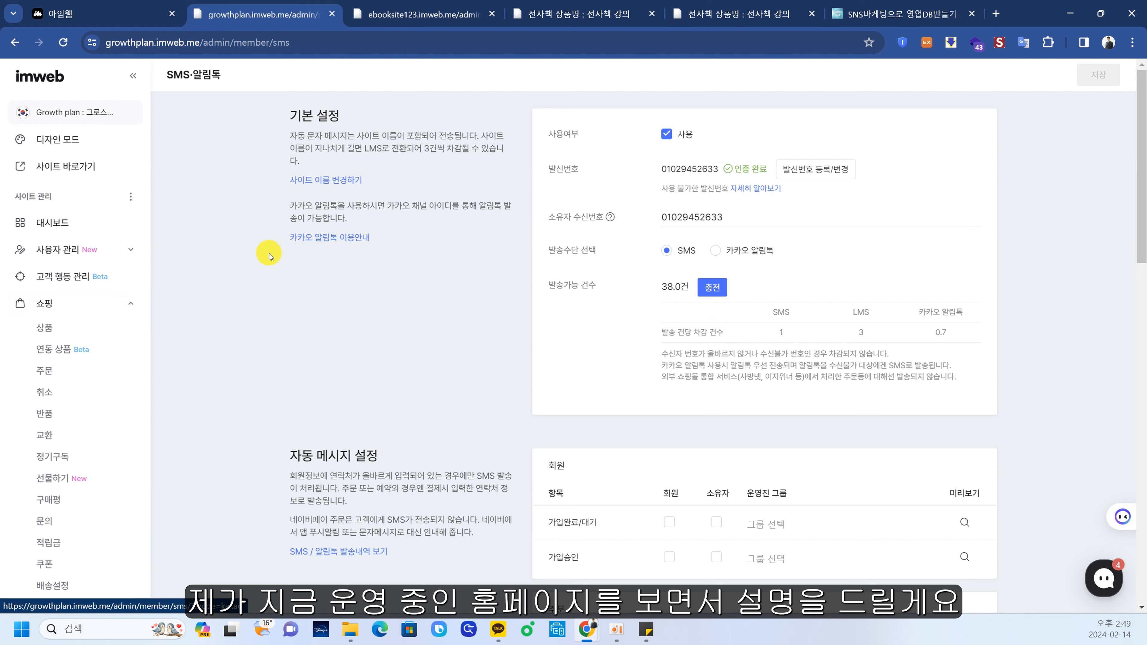
{"action": "scroll", "coordinate": [167, 276], "scroll_direction": "down", "scroll_amount": 1}
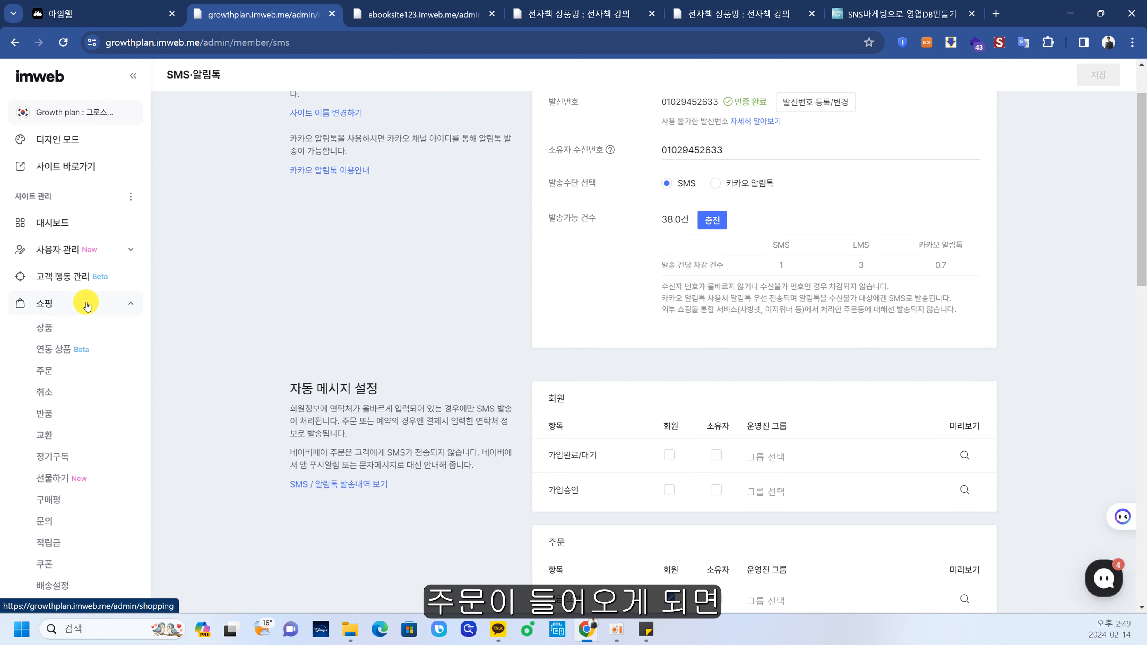
{"action": "left_click", "coordinate": [53, 221]}
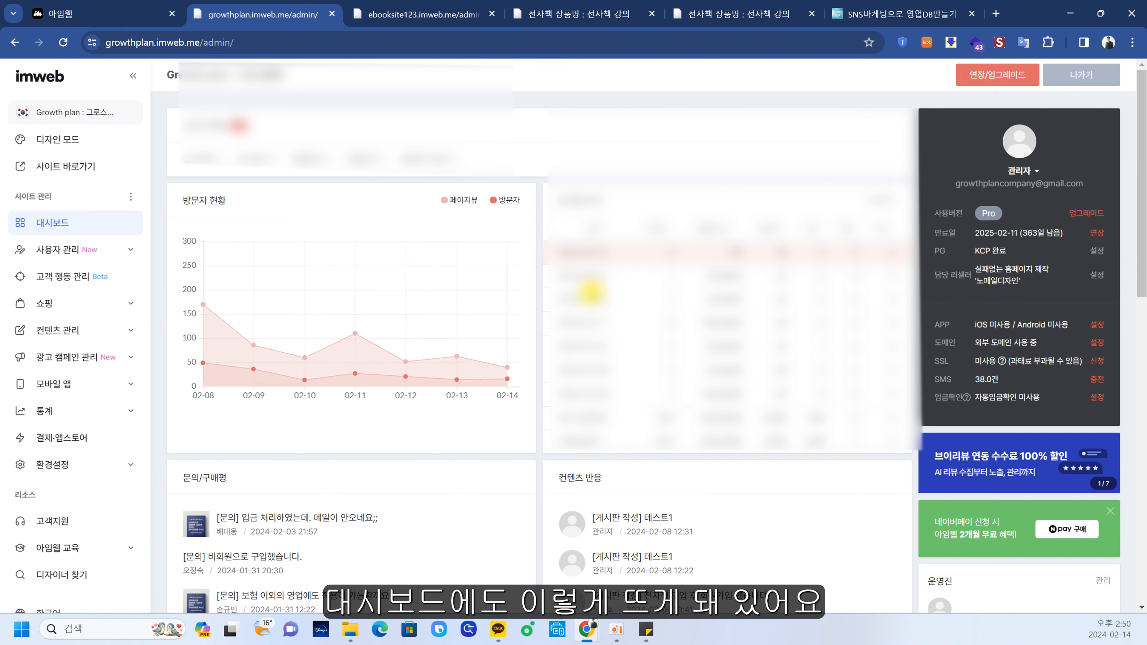
{"action": "scroll", "coordinate": [512, 379], "scroll_direction": "down", "scroll_amount": 2}
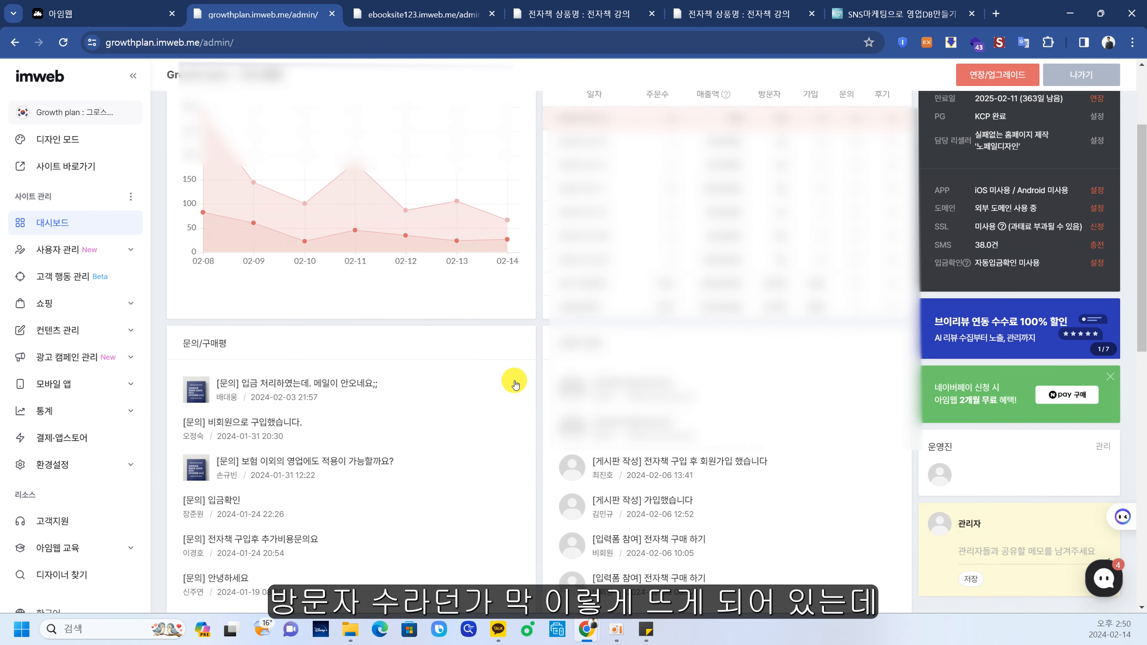
{"action": "scroll", "coordinate": [419, 359], "scroll_direction": "up", "scroll_amount": 1}
{"action": "scroll", "coordinate": [419, 359], "scroll_direction": "up", "scroll_amount": 1}
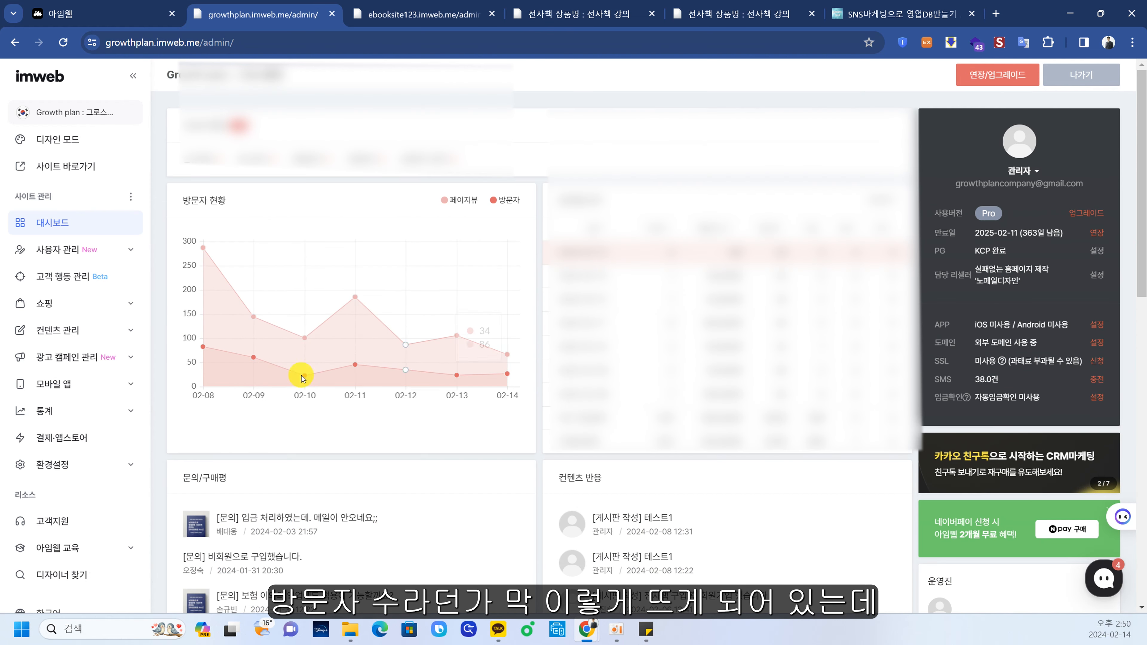
- Open the growthplan site's orders (주문) and review the payment methods of the delivered orders (배송완료)
{"action": "left_click", "coordinate": [86, 305]}
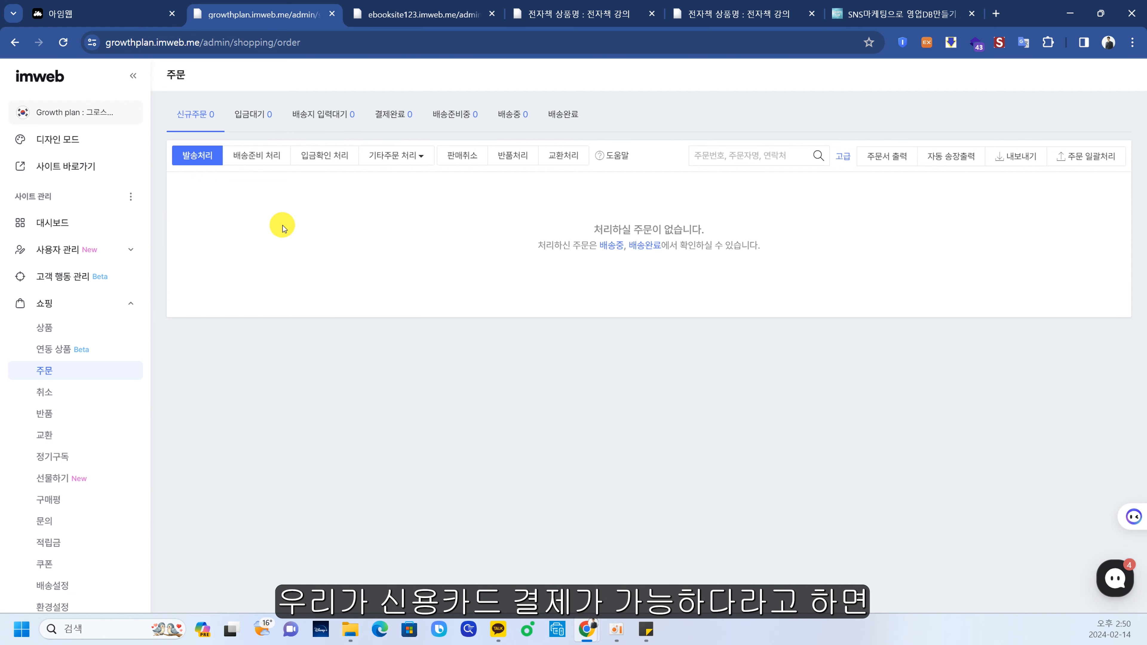
{"action": "left_click", "coordinate": [563, 116]}
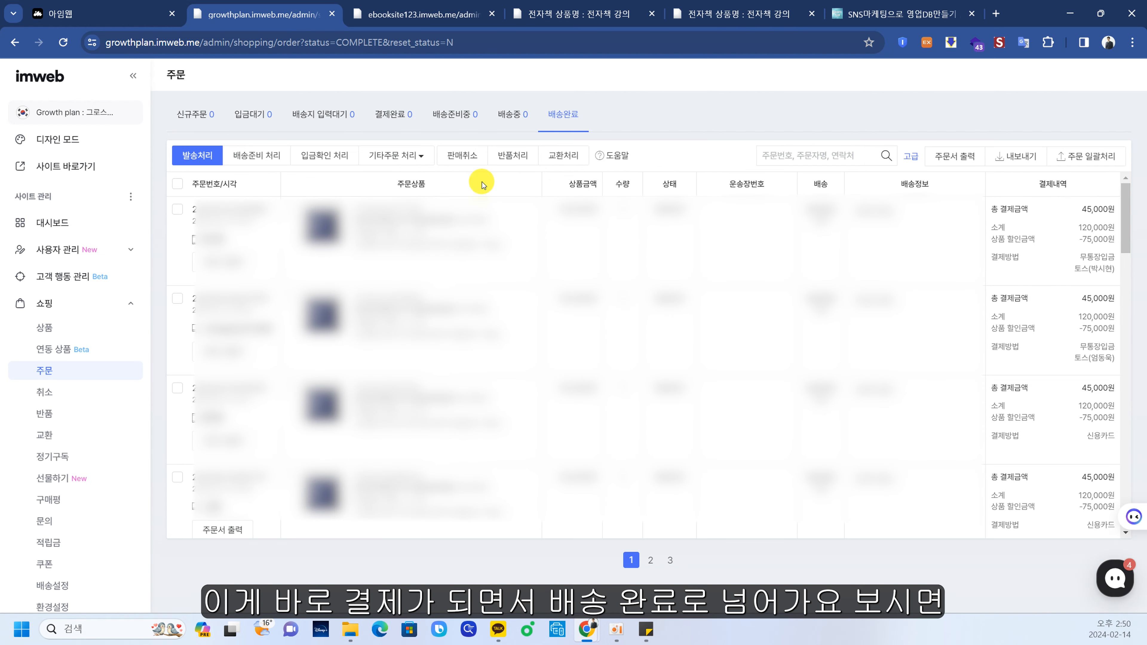
{"action": "scroll", "coordinate": [1038, 265], "scroll_direction": "down", "scroll_amount": 4}
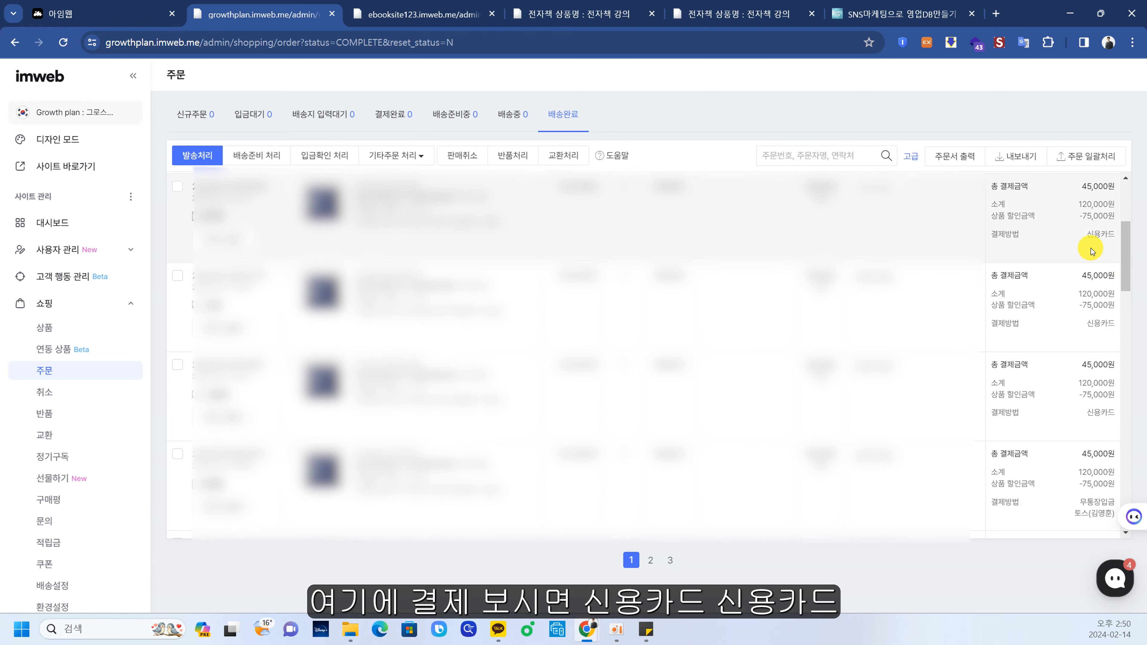
{"action": "scroll", "coordinate": [1091, 316], "scroll_direction": "down", "scroll_amount": 4}
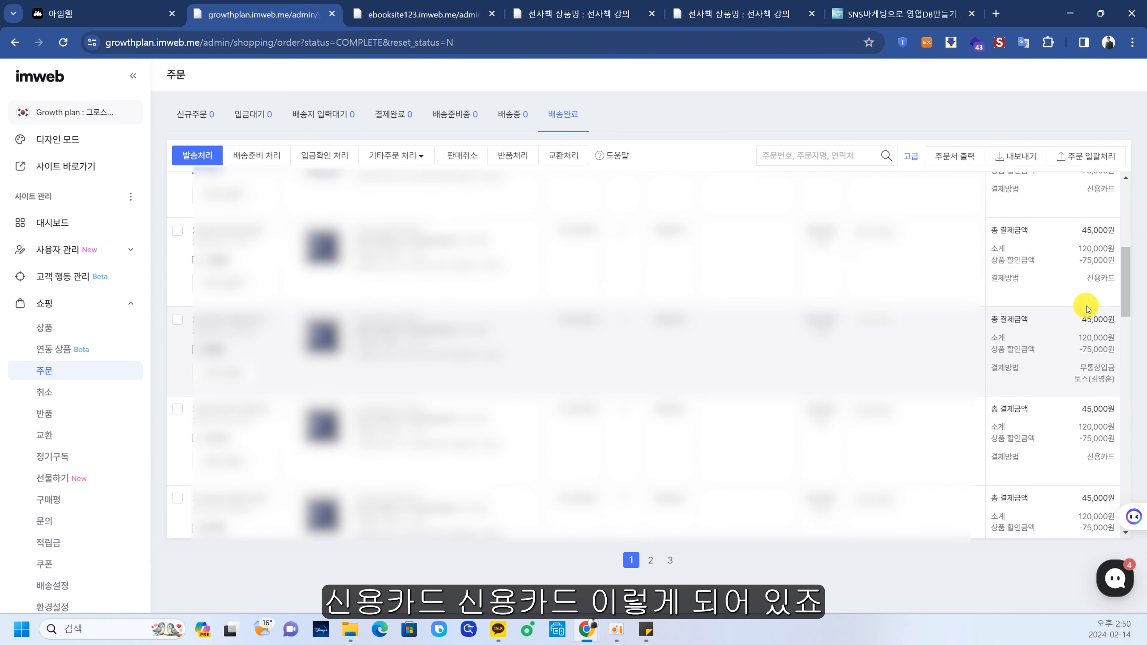
{"action": "scroll", "coordinate": [1084, 317], "scroll_direction": "up", "scroll_amount": 3}
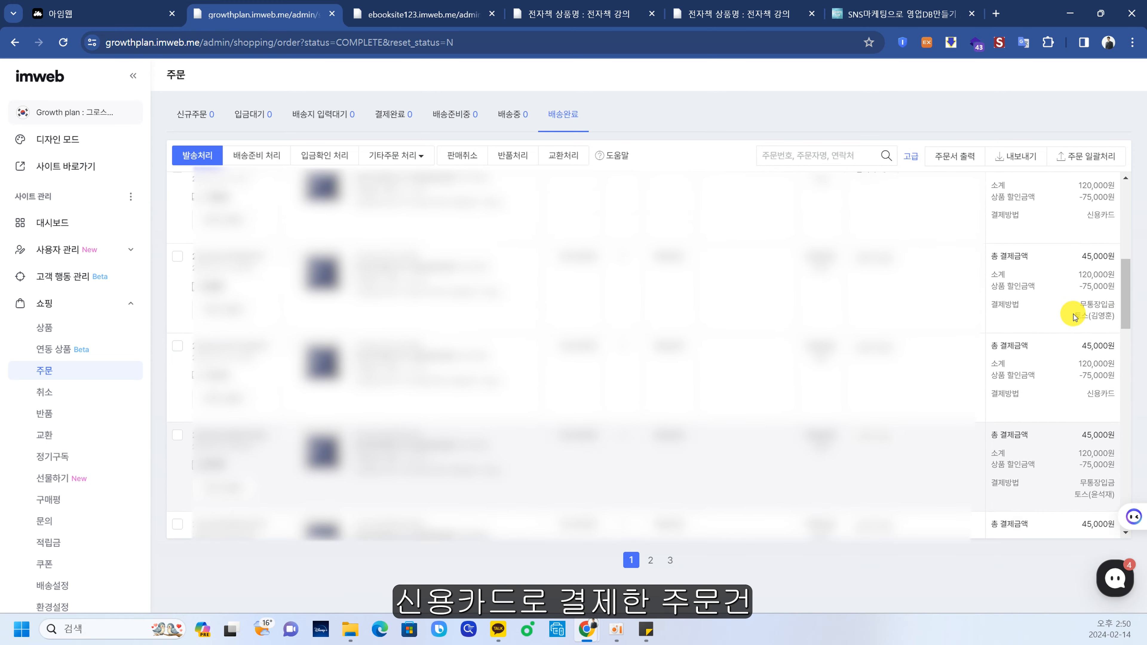
{"action": "scroll", "coordinate": [1074, 289], "scroll_direction": "down", "scroll_amount": 1}
{"action": "scroll", "coordinate": [1075, 287], "scroll_direction": "up", "scroll_amount": 3}
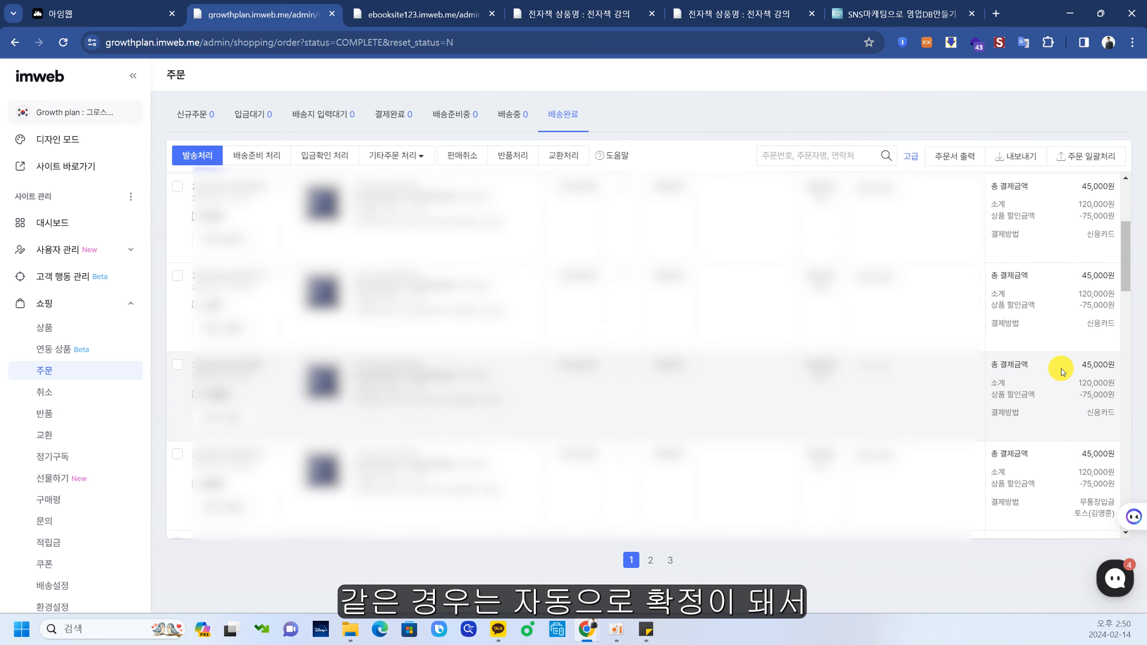
- Try to process deposit confirmation (입금확인 처리) for the first delivered order, dismiss the dialog and deselect the order
{"action": "scroll", "coordinate": [1062, 371], "scroll_direction": "up", "scroll_amount": 2}
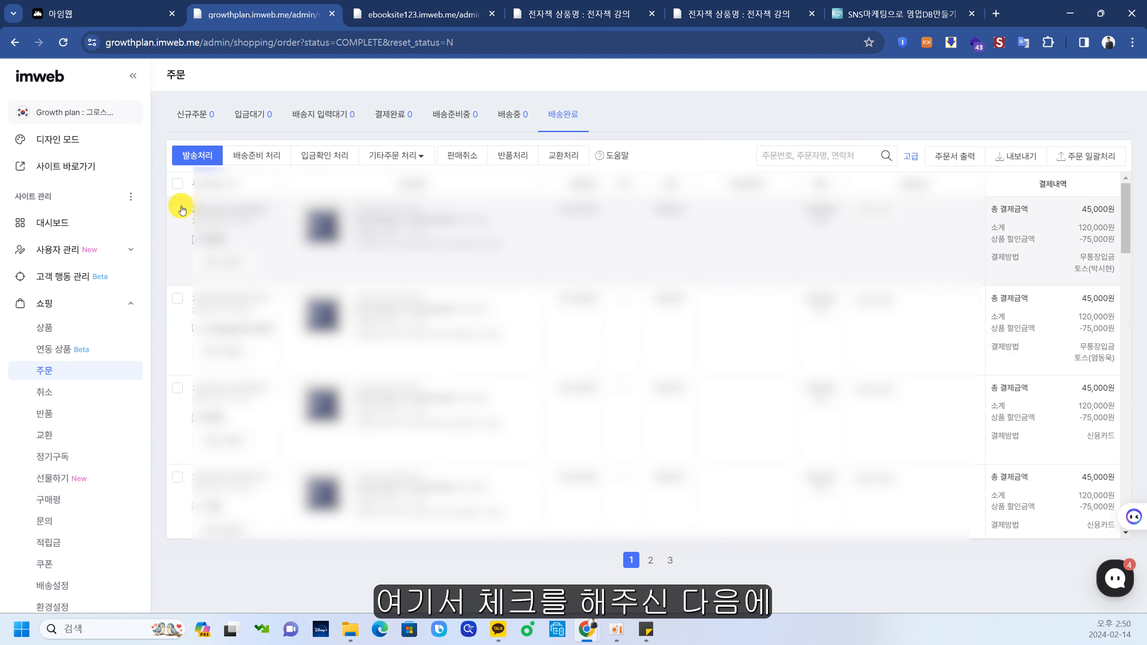
{"action": "left_click", "coordinate": [332, 157]}
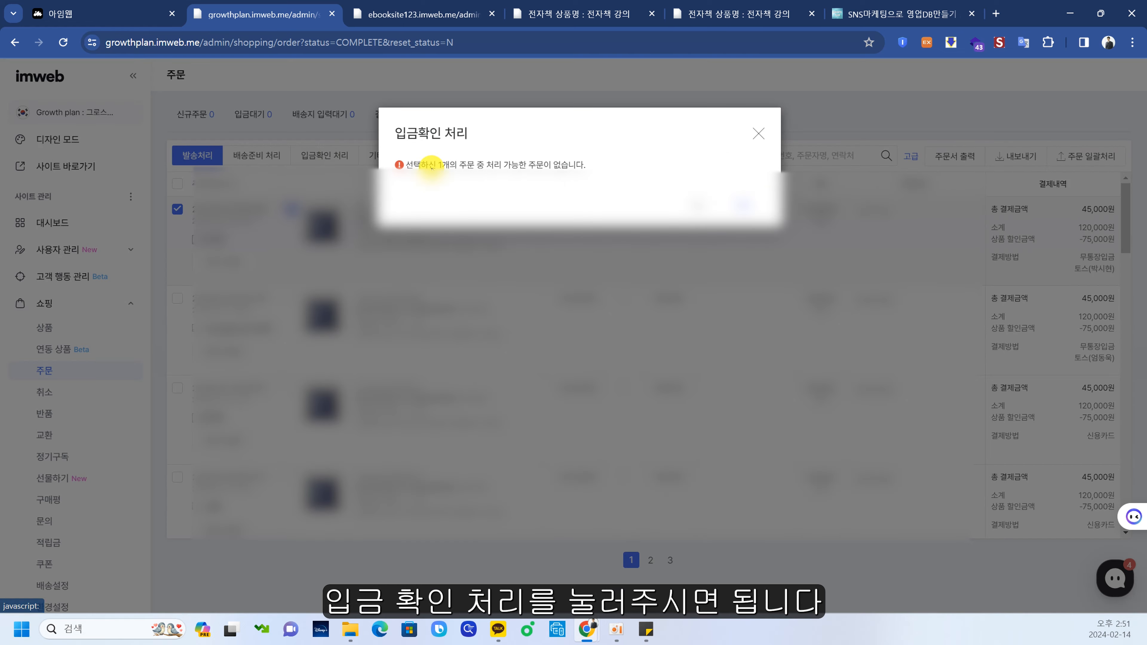
{"action": "left_click", "coordinate": [756, 129]}
{"action": "left_click", "coordinate": [177, 209]}
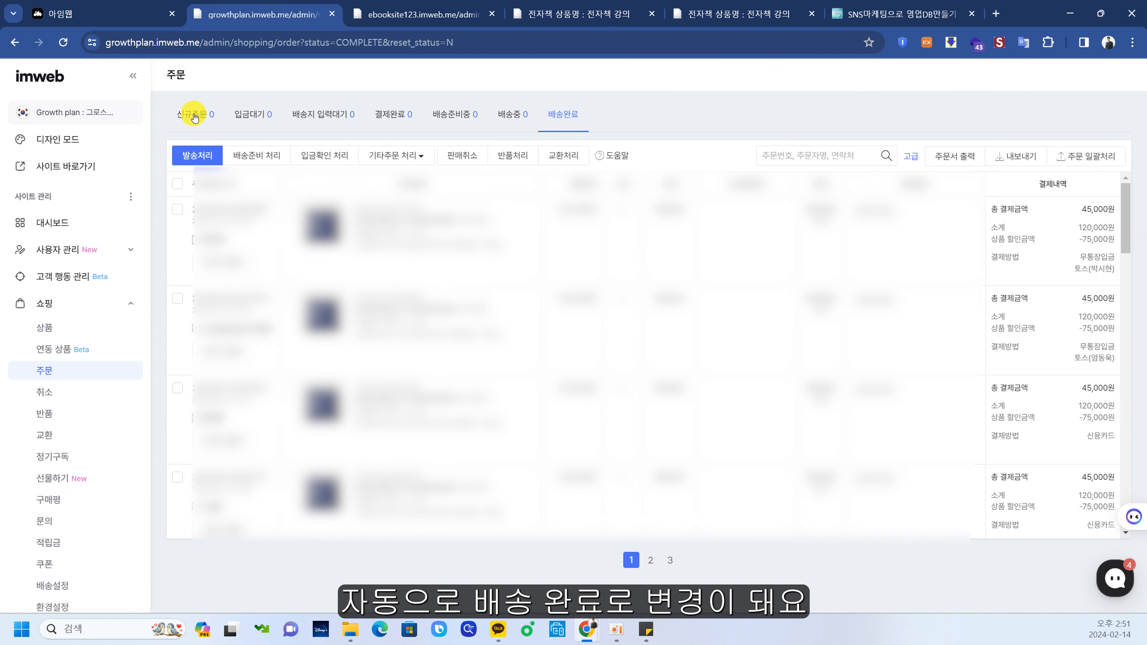
- Review the new (신규주문) and delivered (배송완료) order lists with their processing options, and open the cancellations page (취소)
{"action": "left_click", "coordinate": [569, 117]}
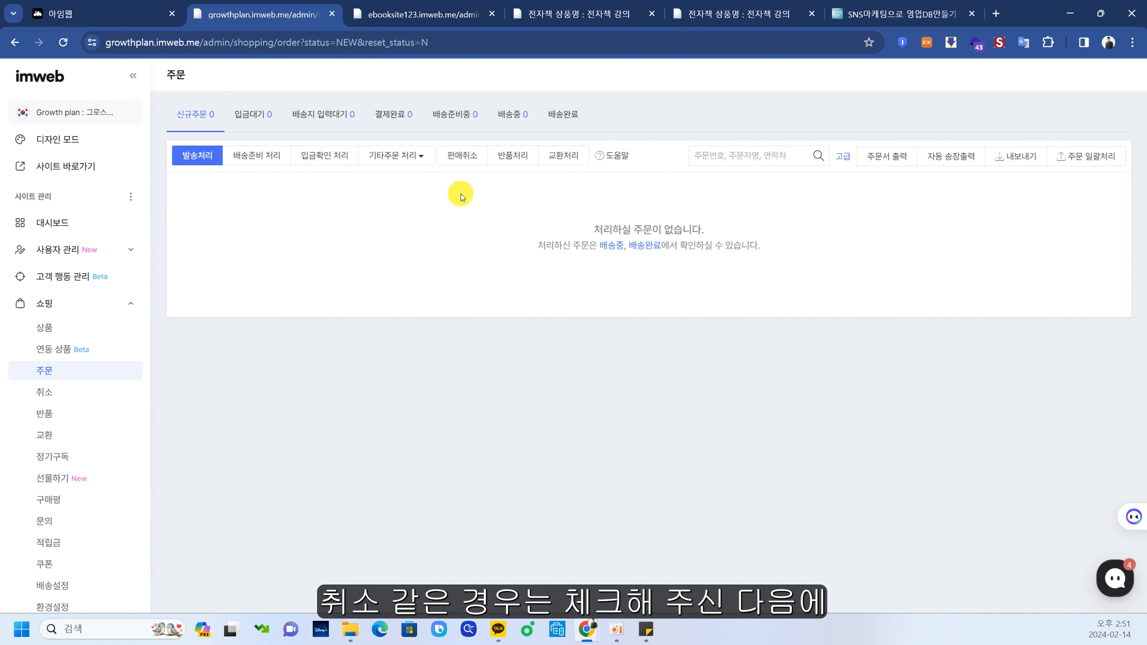
{"action": "left_click", "coordinate": [551, 119]}
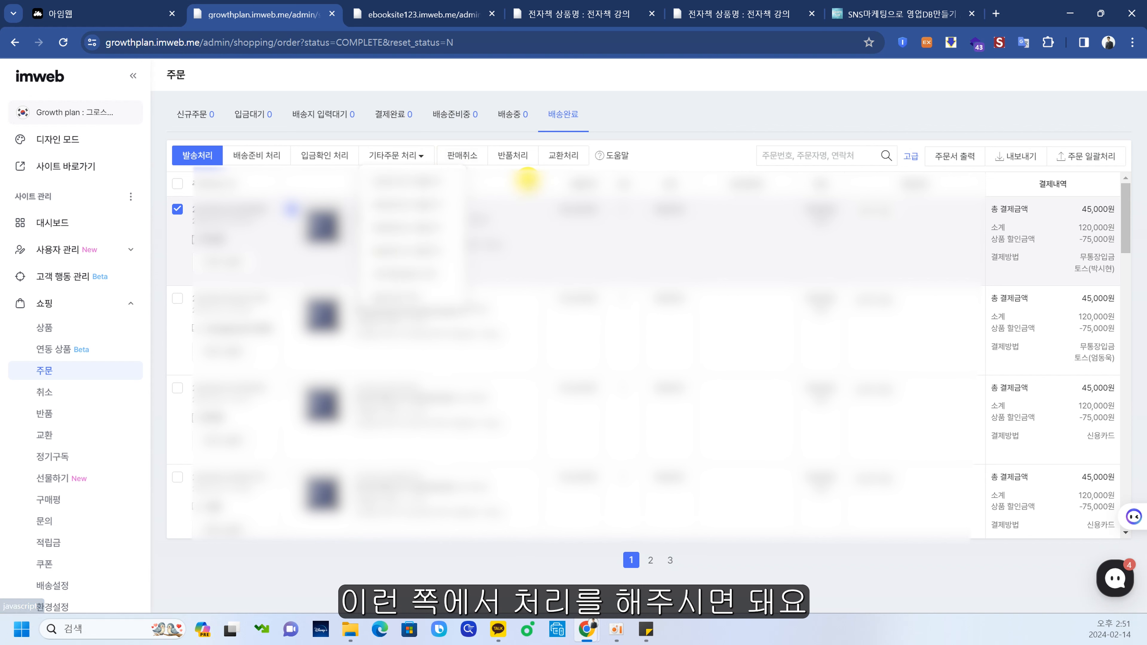
{"action": "left_click", "coordinate": [197, 119]}
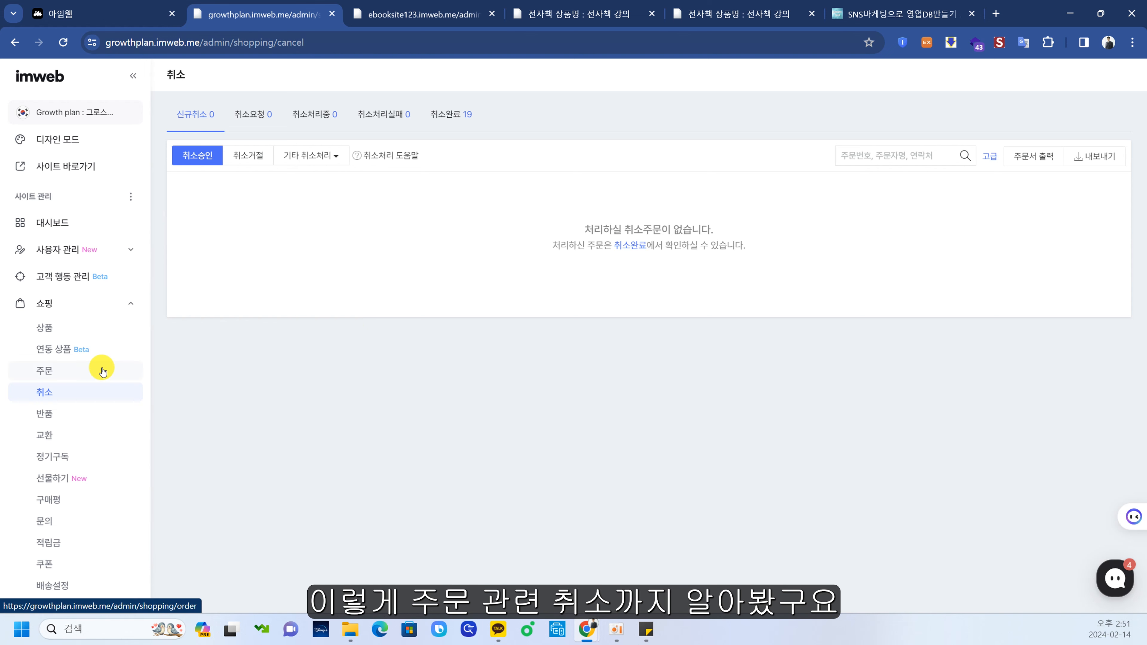
- Switch back to the ebooksite123 admin and review the marketing channels on the 데이터 연결 page under 광고 캠페인 관리
{"action": "scroll", "coordinate": [89, 333], "scroll_direction": "down", "scroll_amount": 5}
{"action": "left_click", "coordinate": [89, 333]}
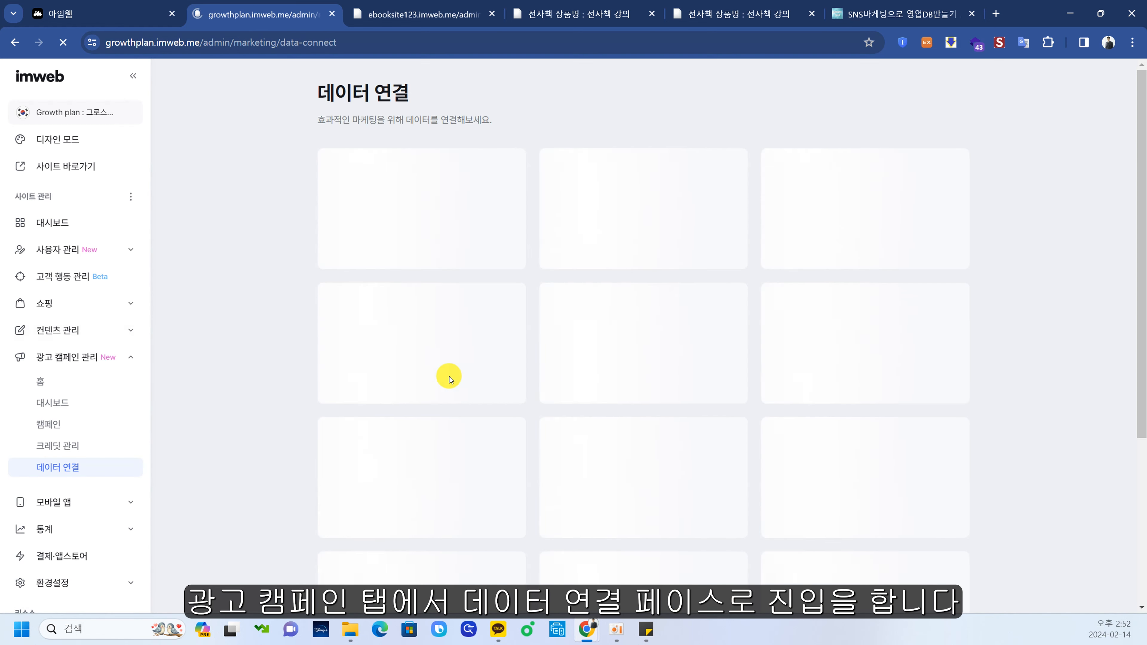
{"action": "key", "text": "ctrl+w"}
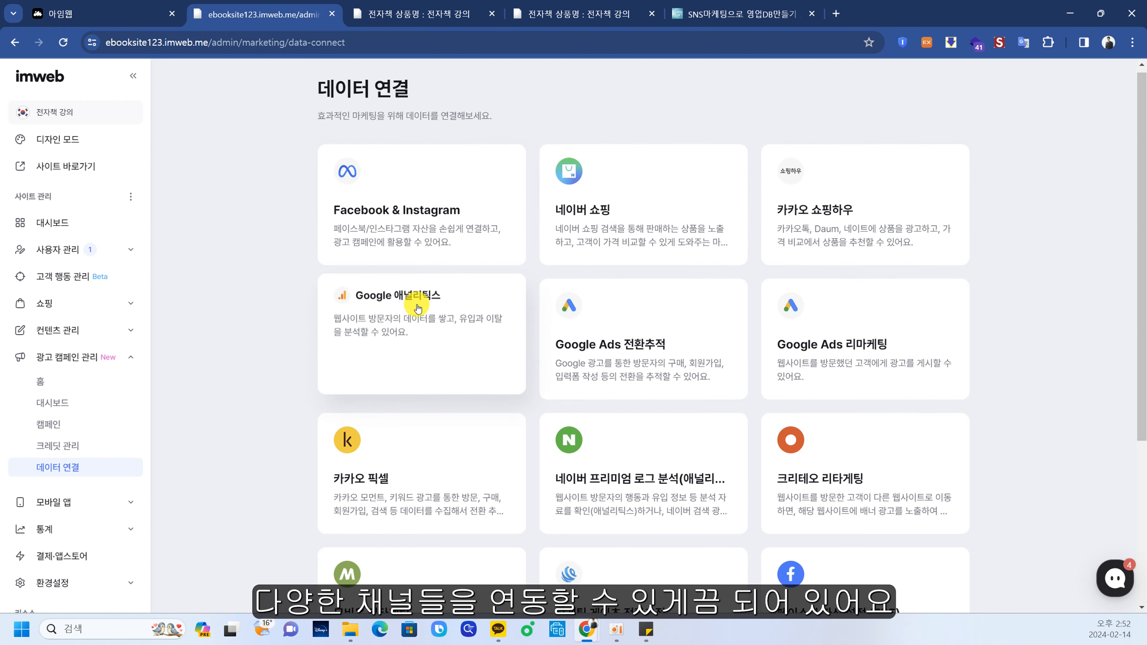
{"action": "scroll", "coordinate": [410, 299], "scroll_direction": "down", "scroll_amount": 5}
{"action": "scroll", "coordinate": [440, 385], "scroll_direction": "up", "scroll_amount": 3}
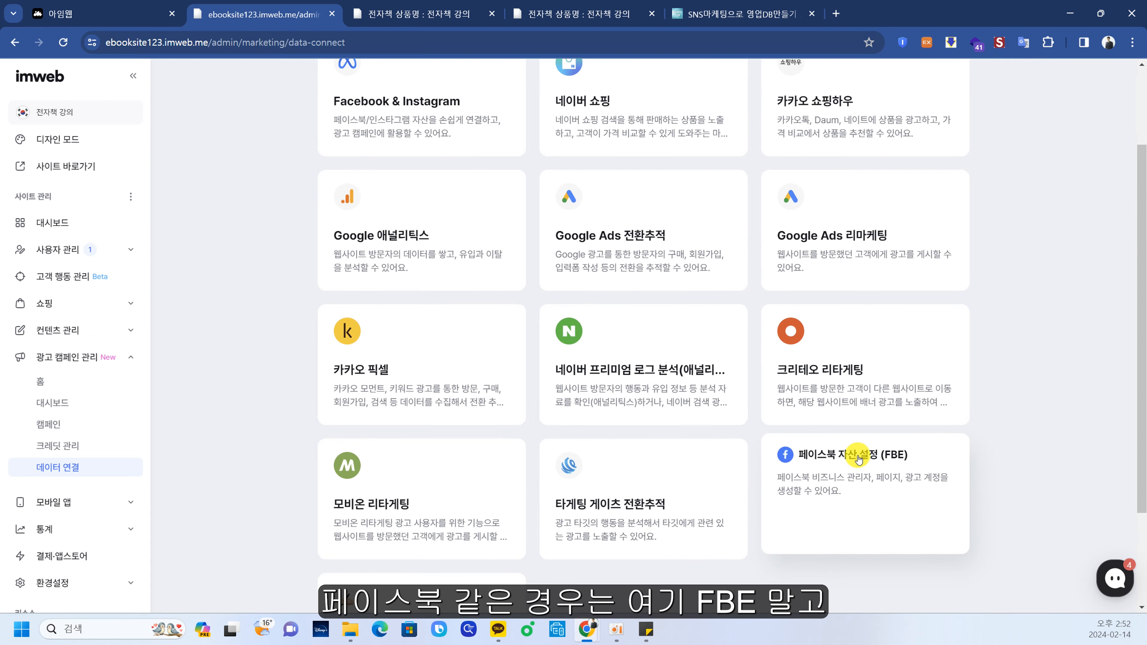
{"action": "scroll", "coordinate": [809, 482], "scroll_direction": "up", "scroll_amount": 3}
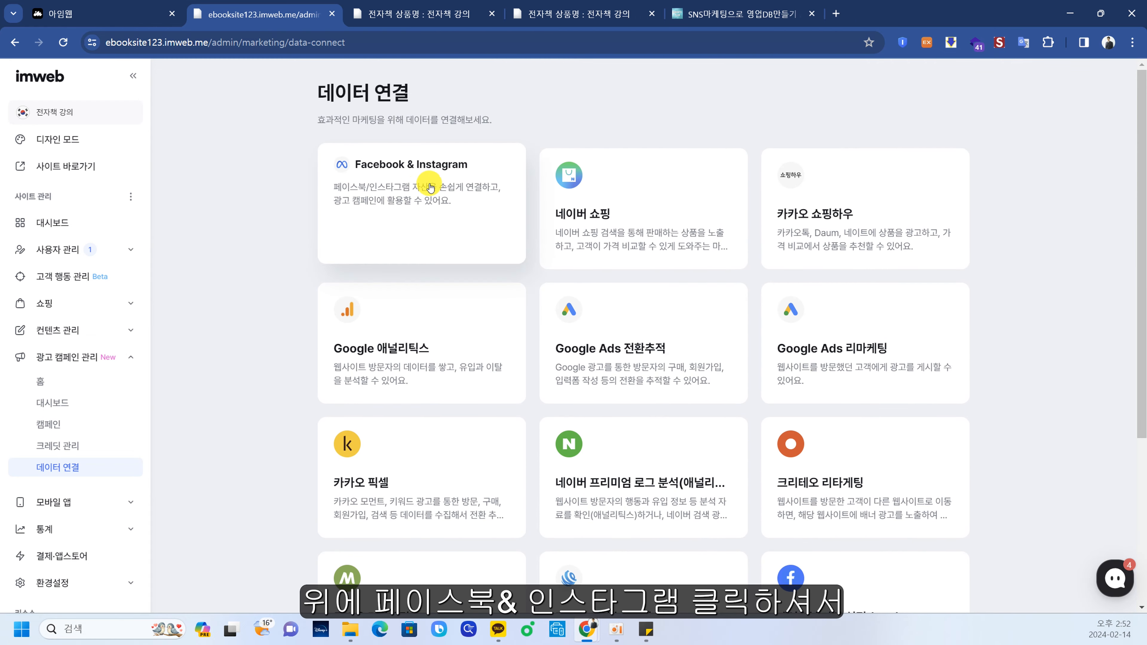
- Open the Facebook & Instagram connection settings and examine the account reconnection window of 페이스북 계정 연결, leaving it closed
{"action": "left_click", "coordinate": [399, 198]}
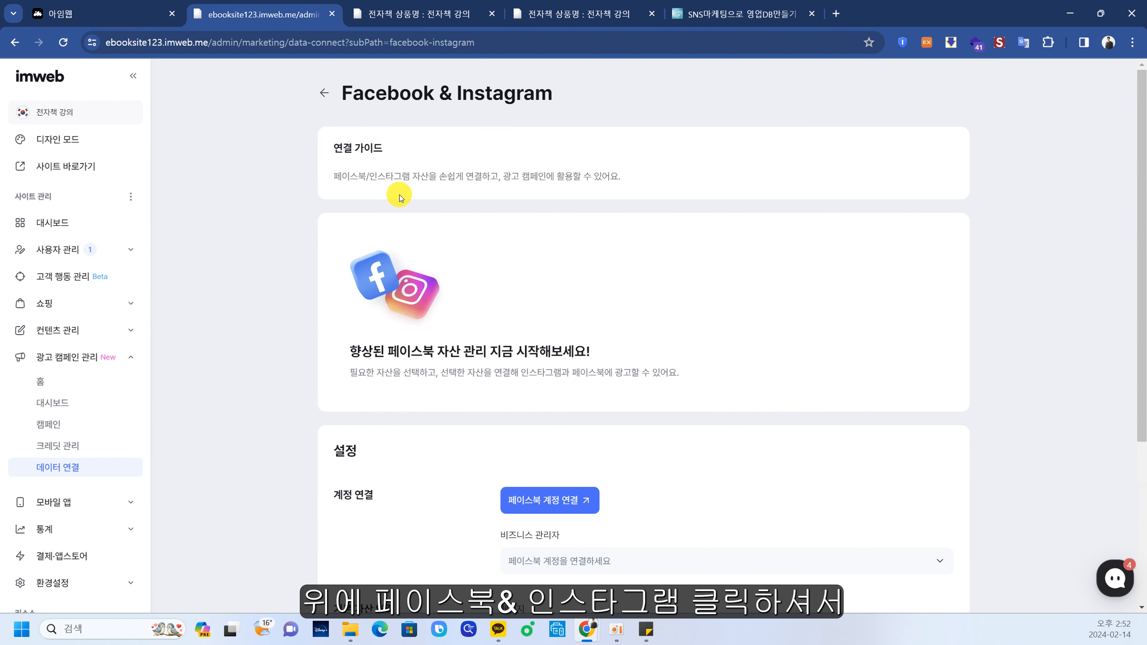
{"action": "scroll", "coordinate": [654, 276], "scroll_direction": "down", "scroll_amount": 5}
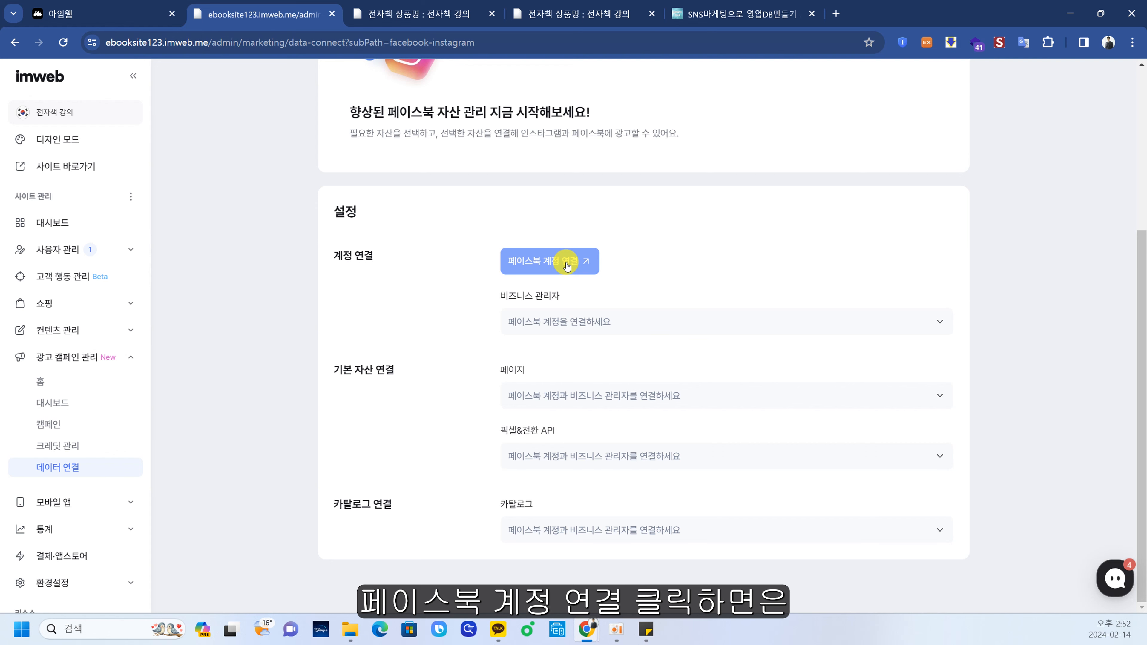
{"action": "left_click", "coordinate": [568, 267]}
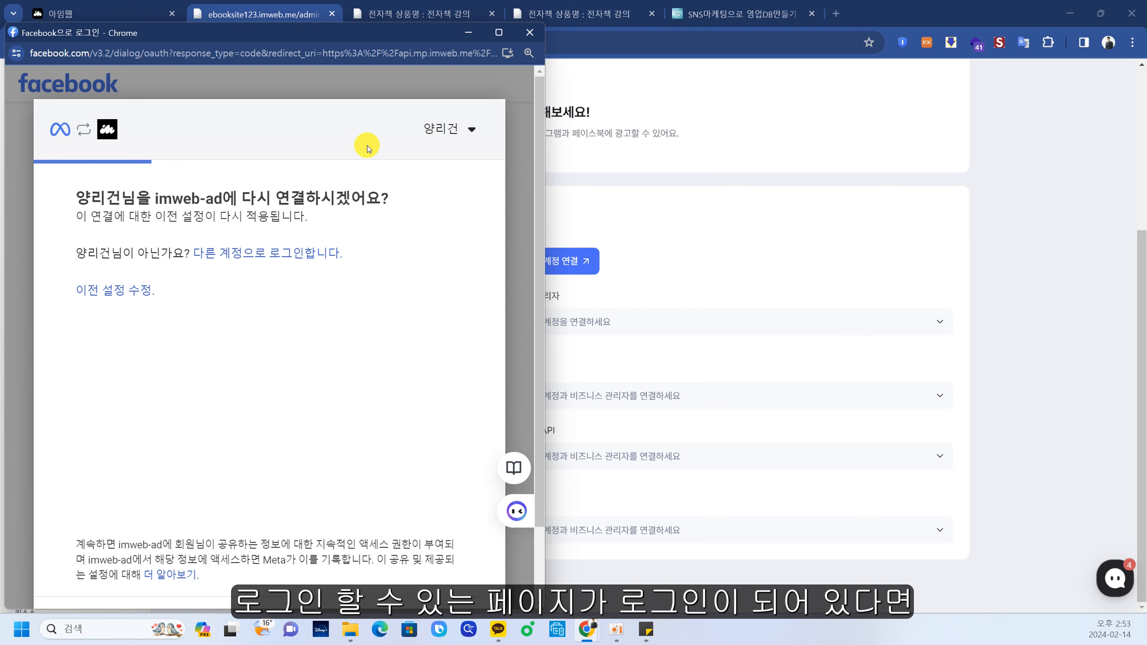
{"action": "left_click_drag", "start_coordinate": [76, 198], "coordinate": [246, 201]}
{"action": "left_click", "coordinate": [299, 198]}
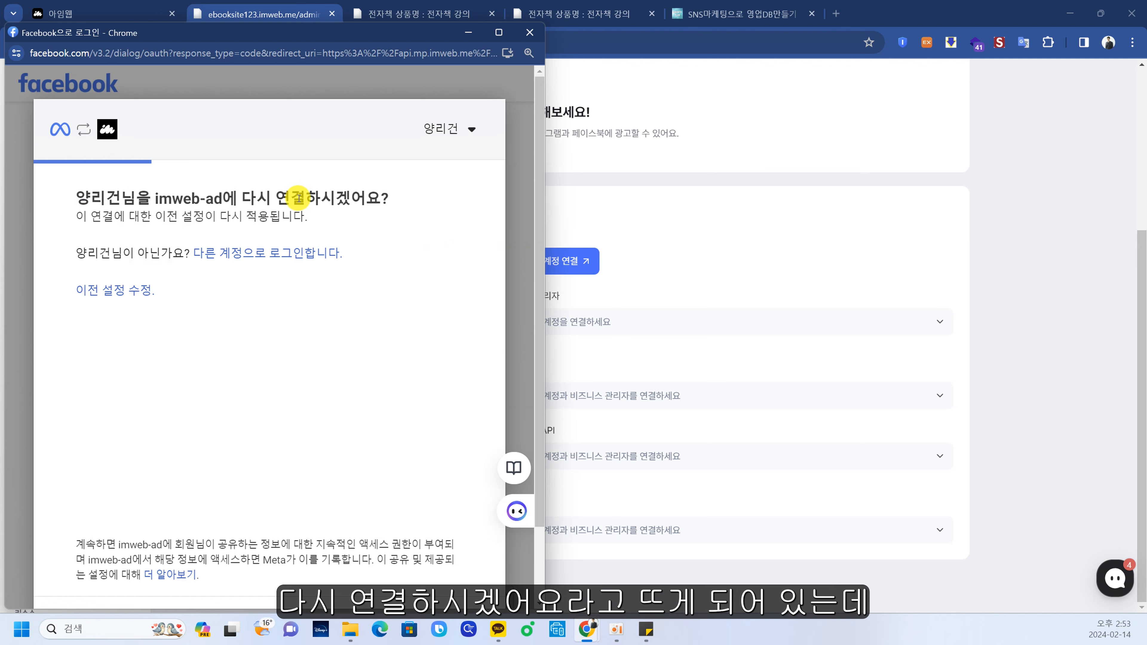
{"action": "scroll", "coordinate": [359, 200], "scroll_direction": "down", "scroll_amount": 2}
{"action": "left_click", "coordinate": [410, 544]}
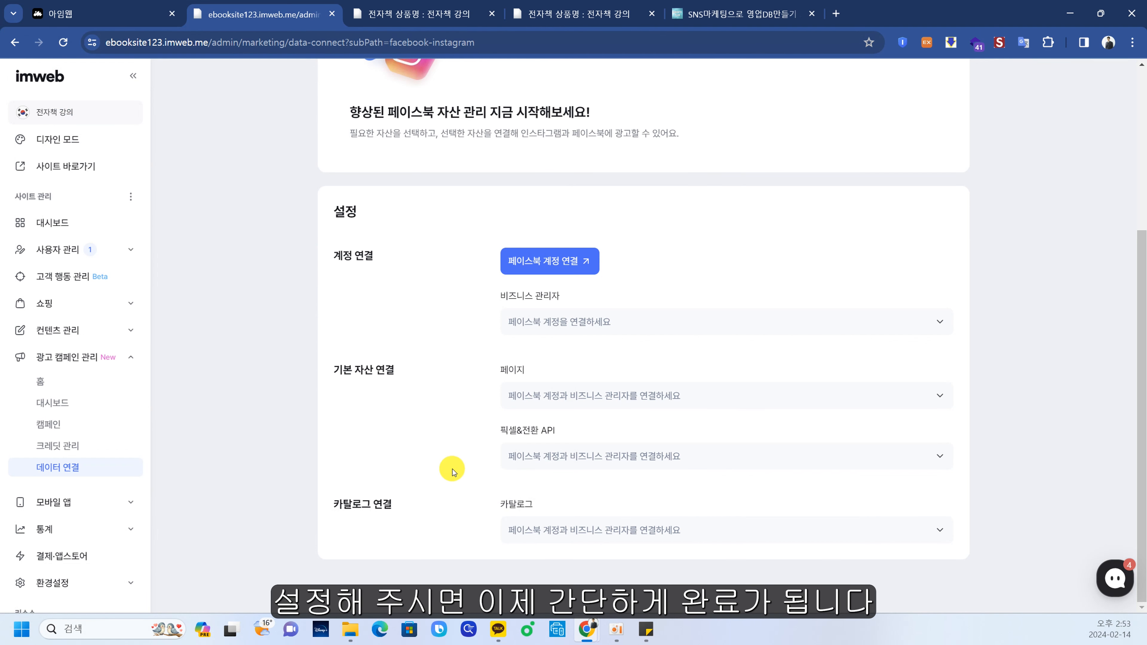
- Return to the 데이터 연결 overview and look through the other marketing channels available to connect
{"action": "scroll", "coordinate": [321, 103], "scroll_direction": "up", "scroll_amount": 5}
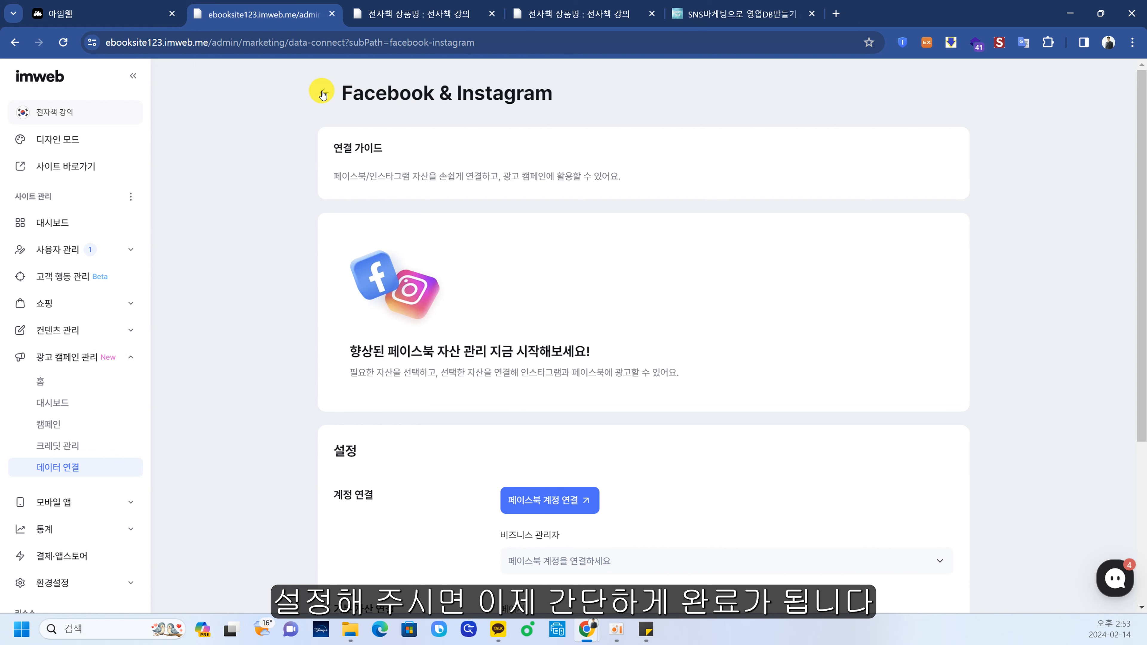
{"action": "left_click", "coordinate": [323, 94]}
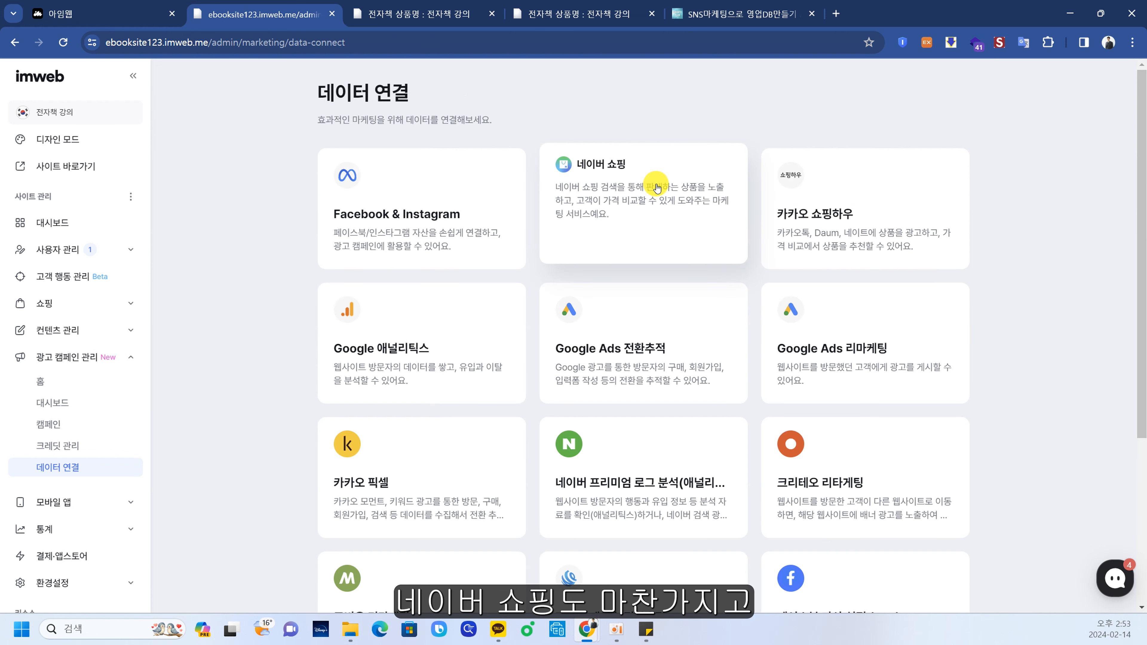
{"action": "left_click", "coordinate": [415, 336]}
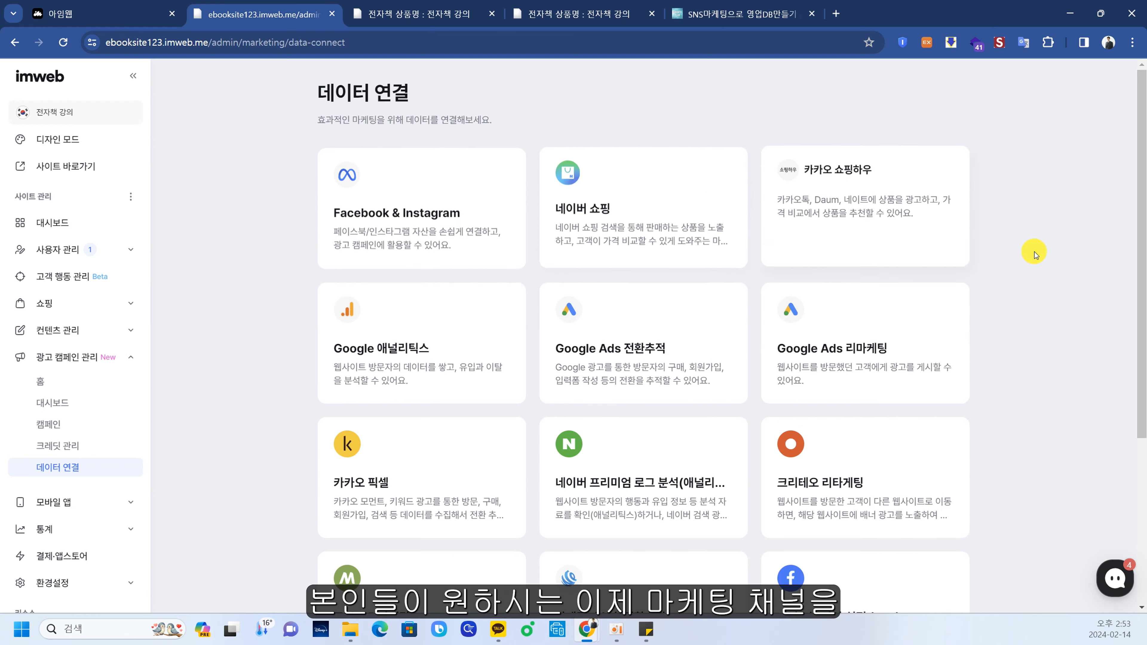
{"action": "scroll", "coordinate": [279, 418], "scroll_direction": "down", "scroll_amount": 1}
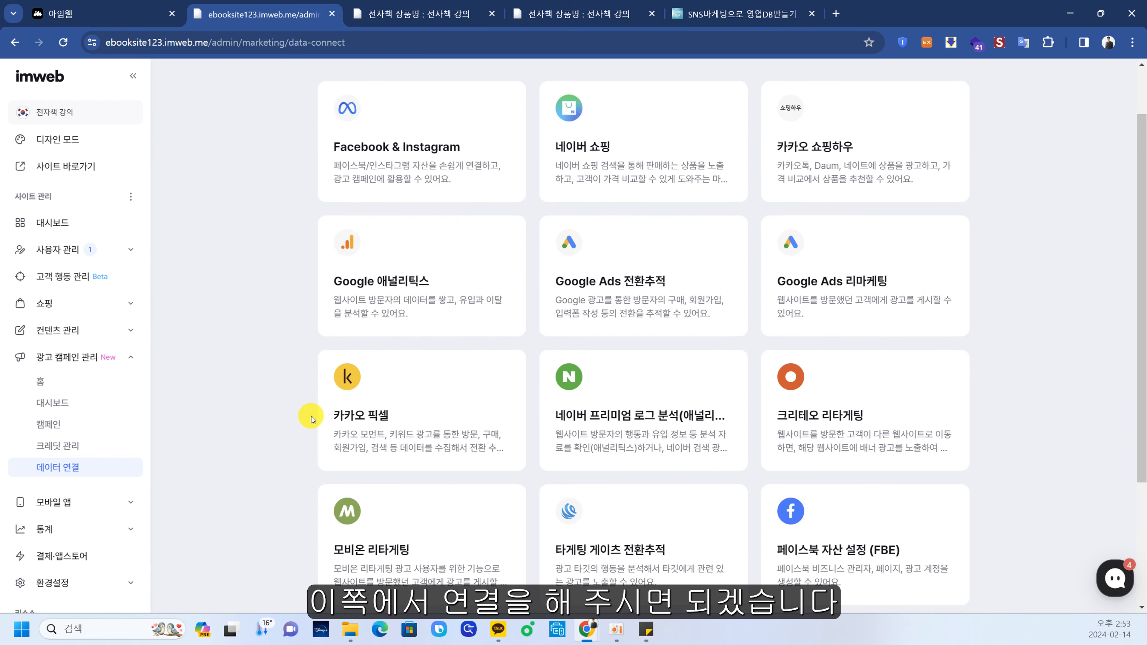
{"action": "scroll", "coordinate": [807, 424], "scroll_direction": "down", "scroll_amount": 2}
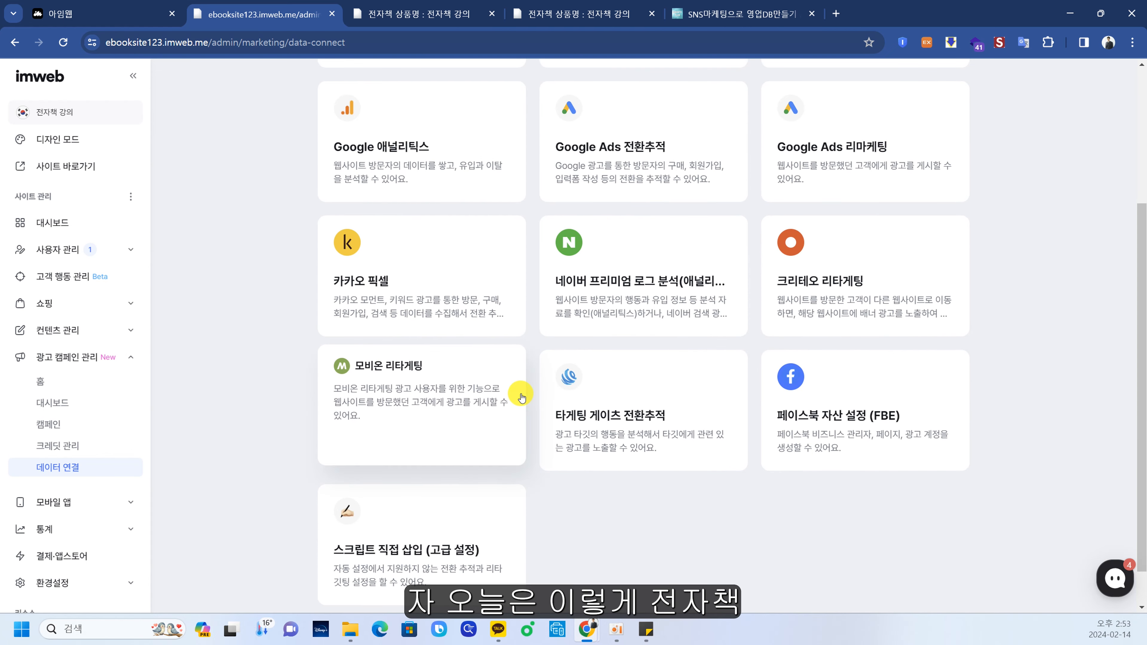